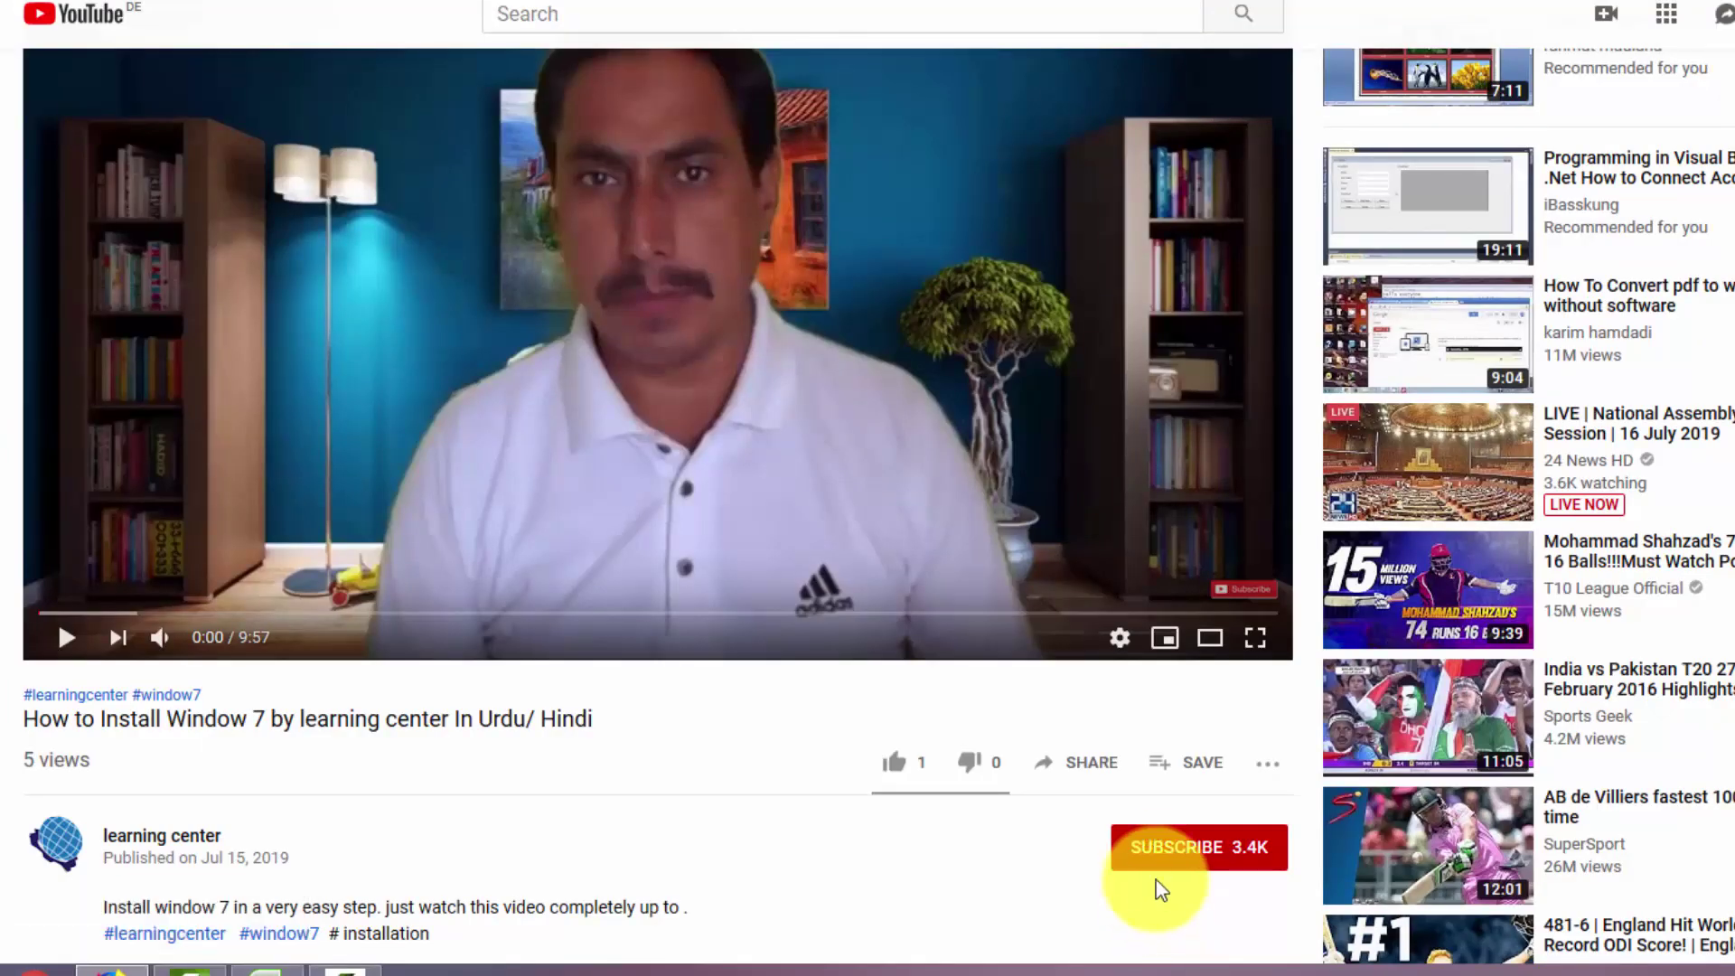
click(1166, 847)
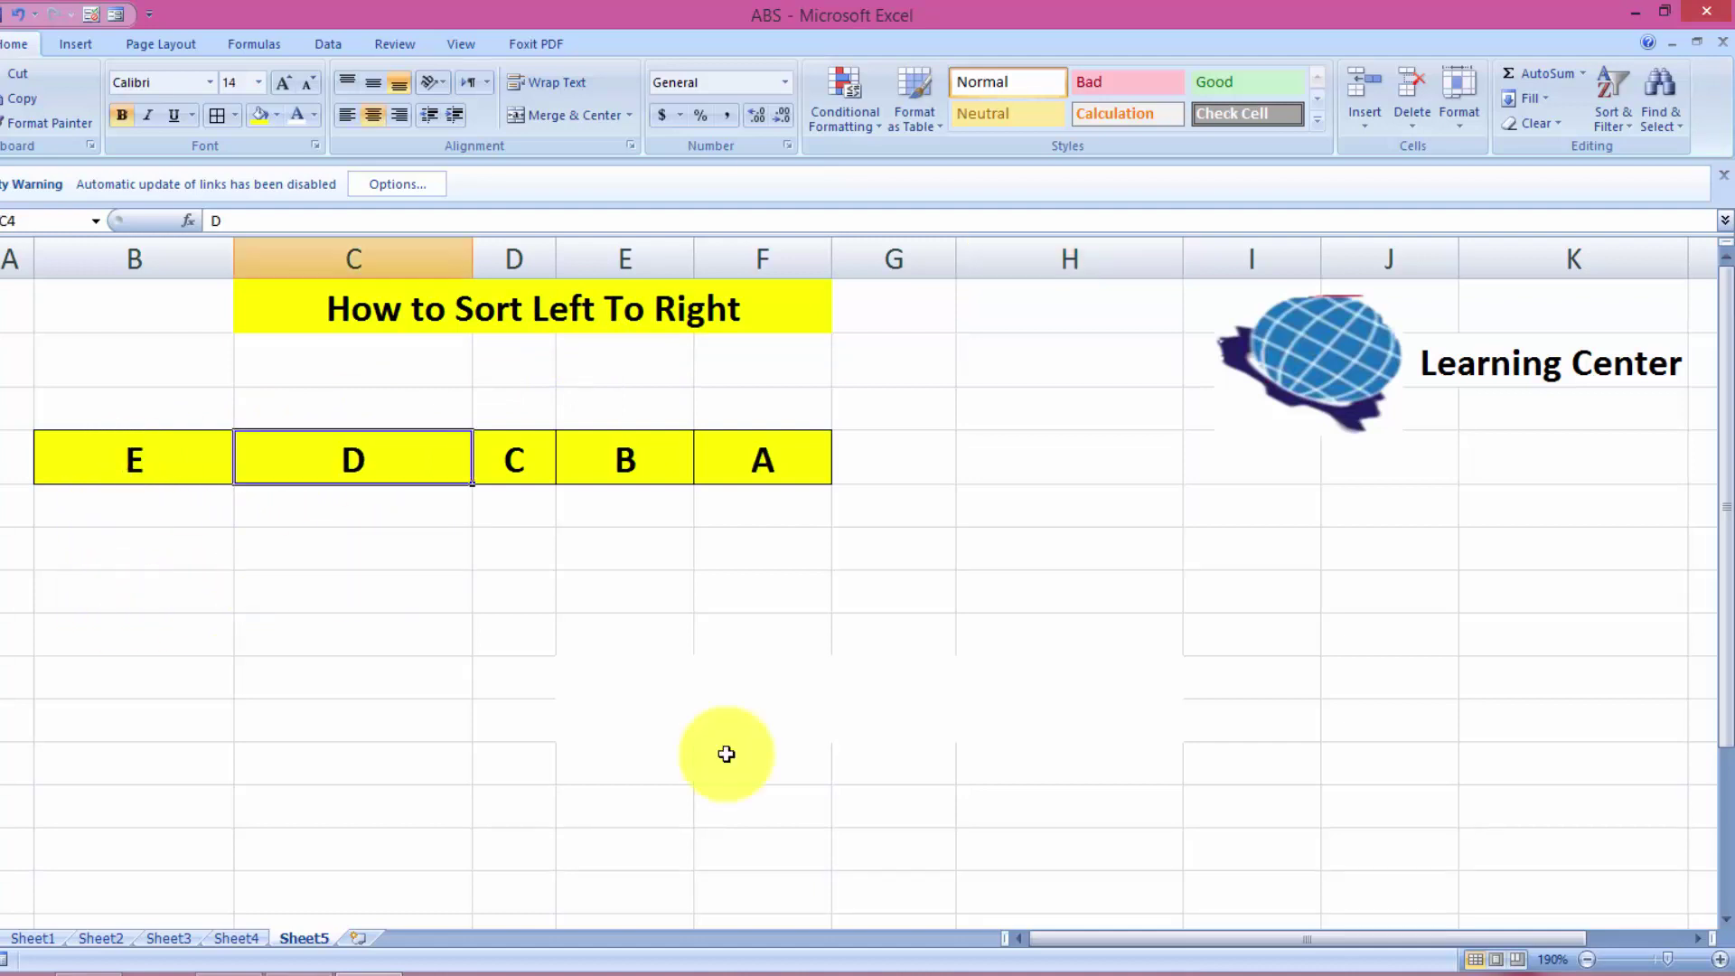
click(802, 625)
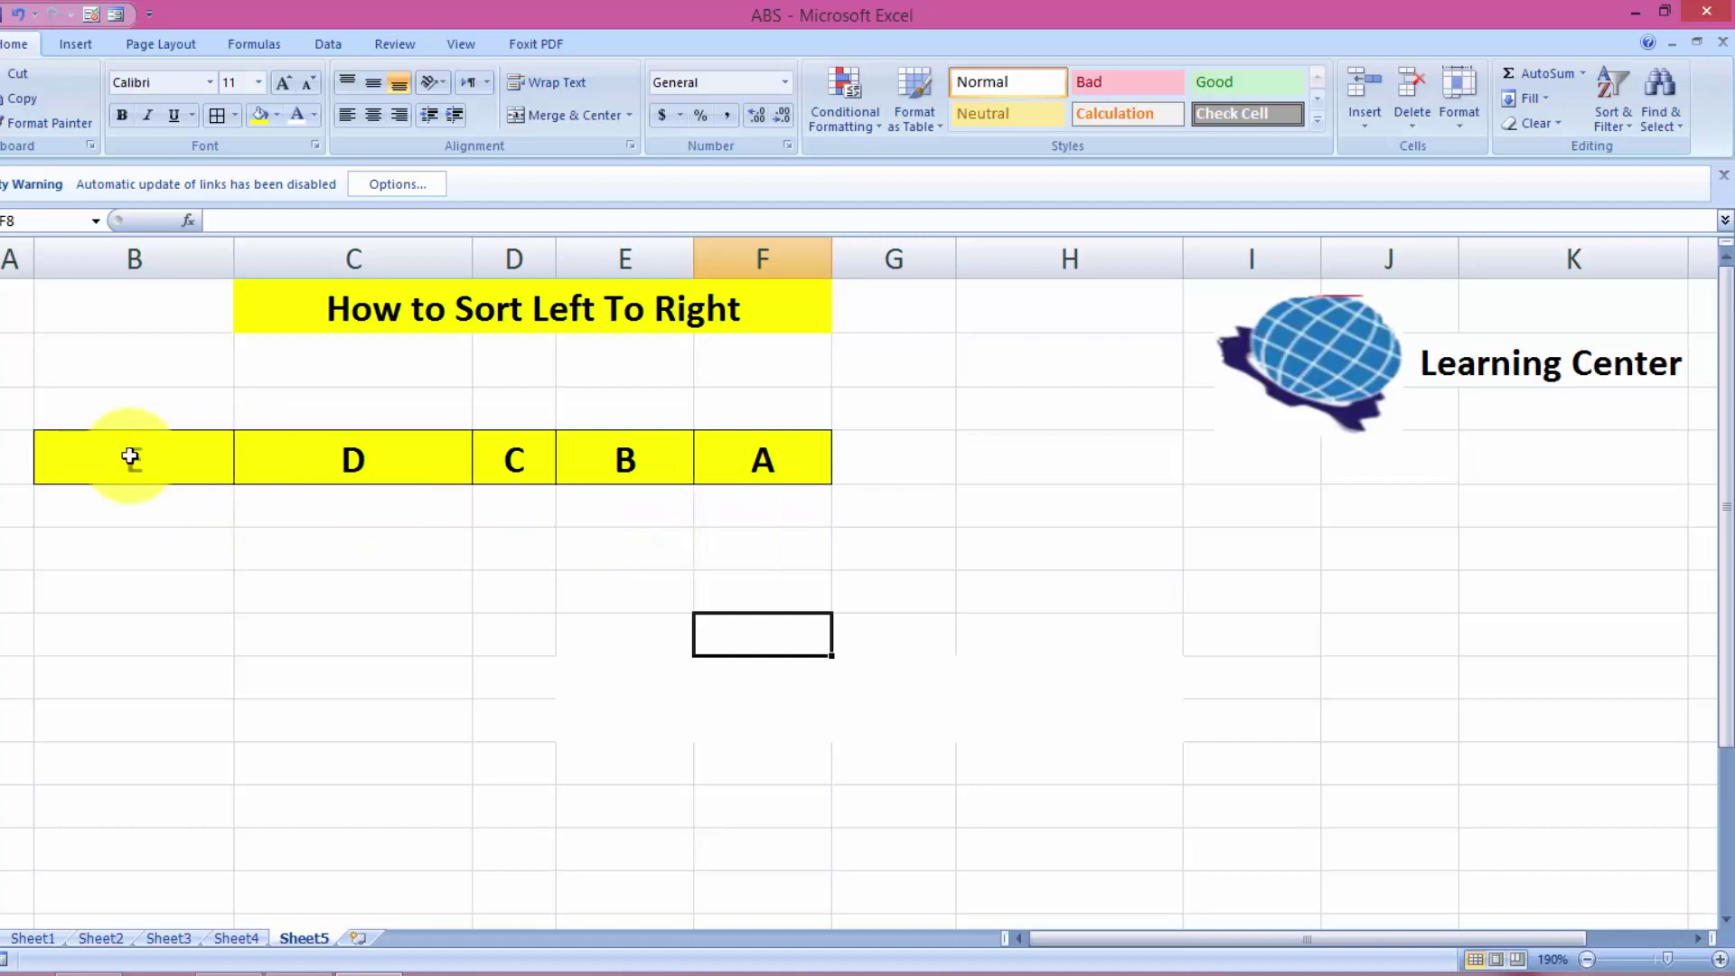
Custom-sort the letters in B4:F4 from left to right by Row 4, on values in A to Z order
drag(130, 457, 747, 476)
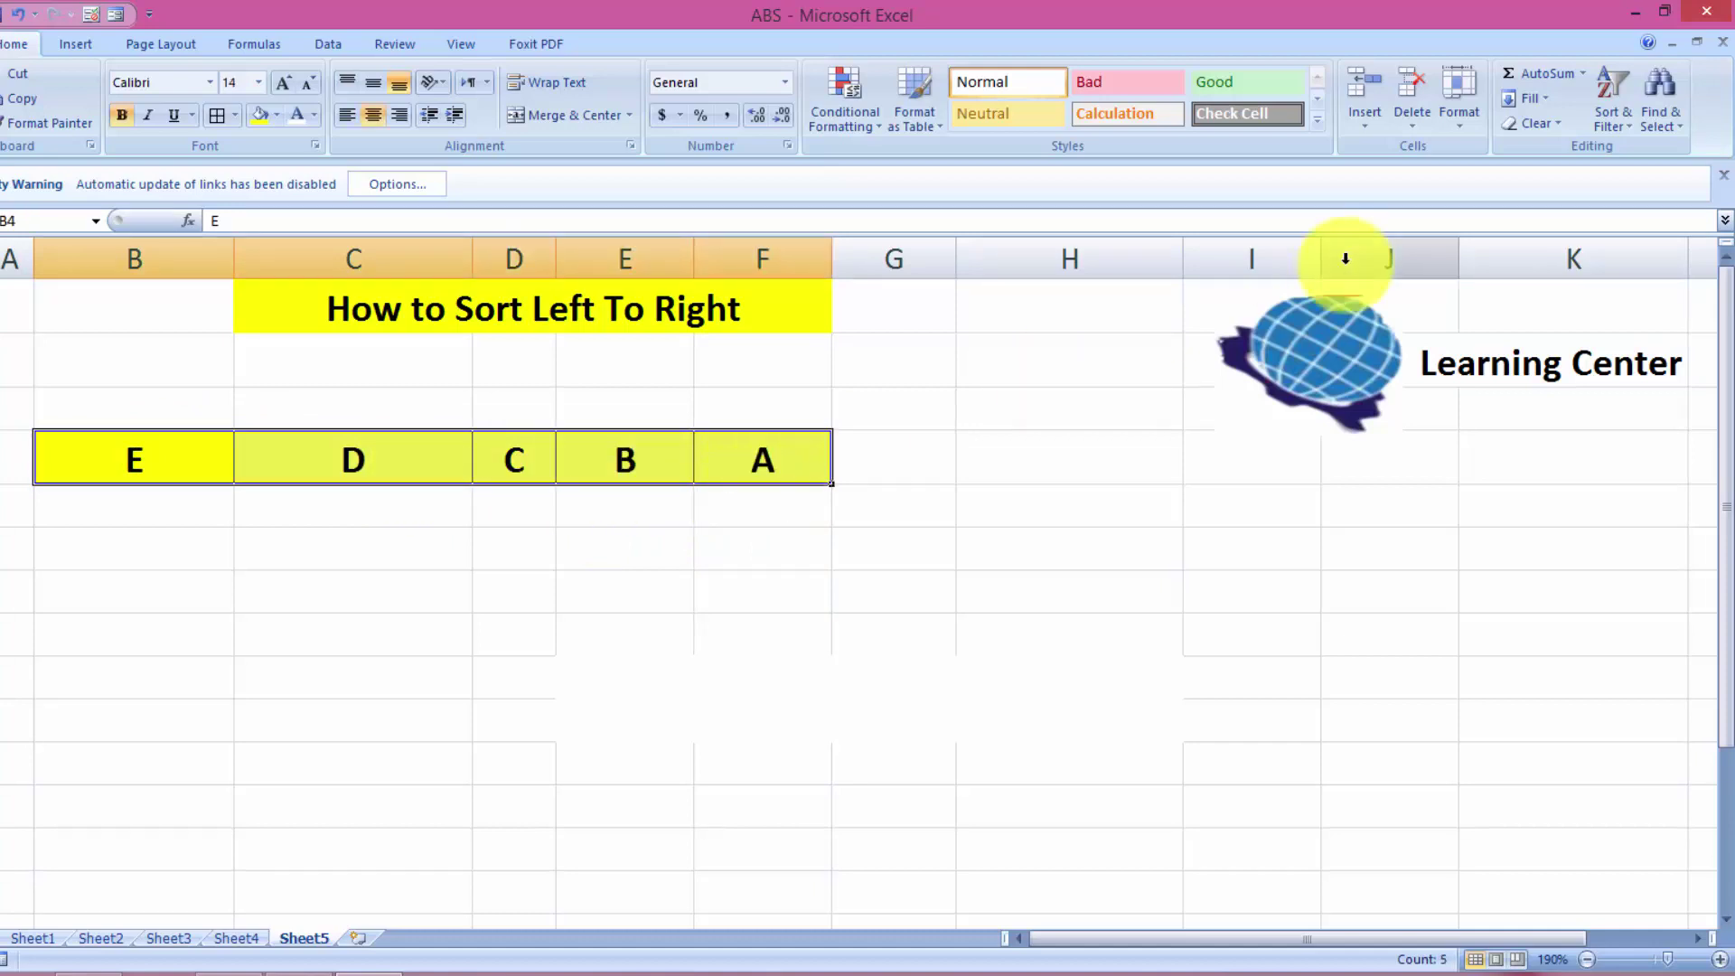
click(1631, 129)
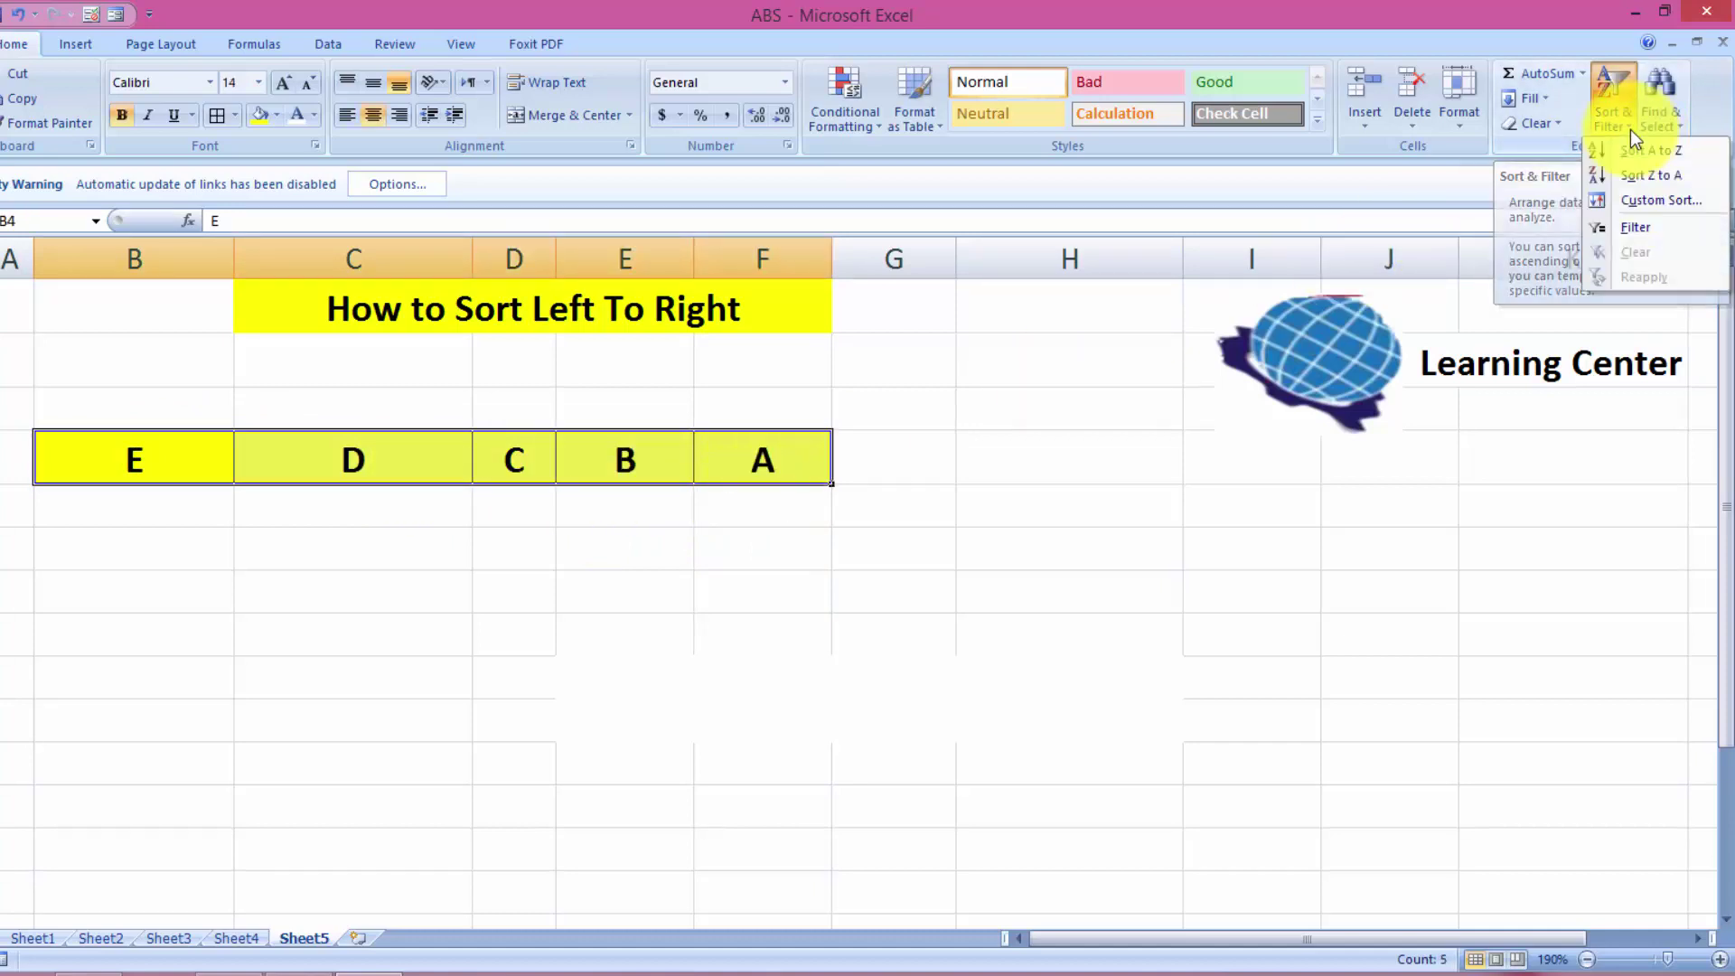
click(1646, 206)
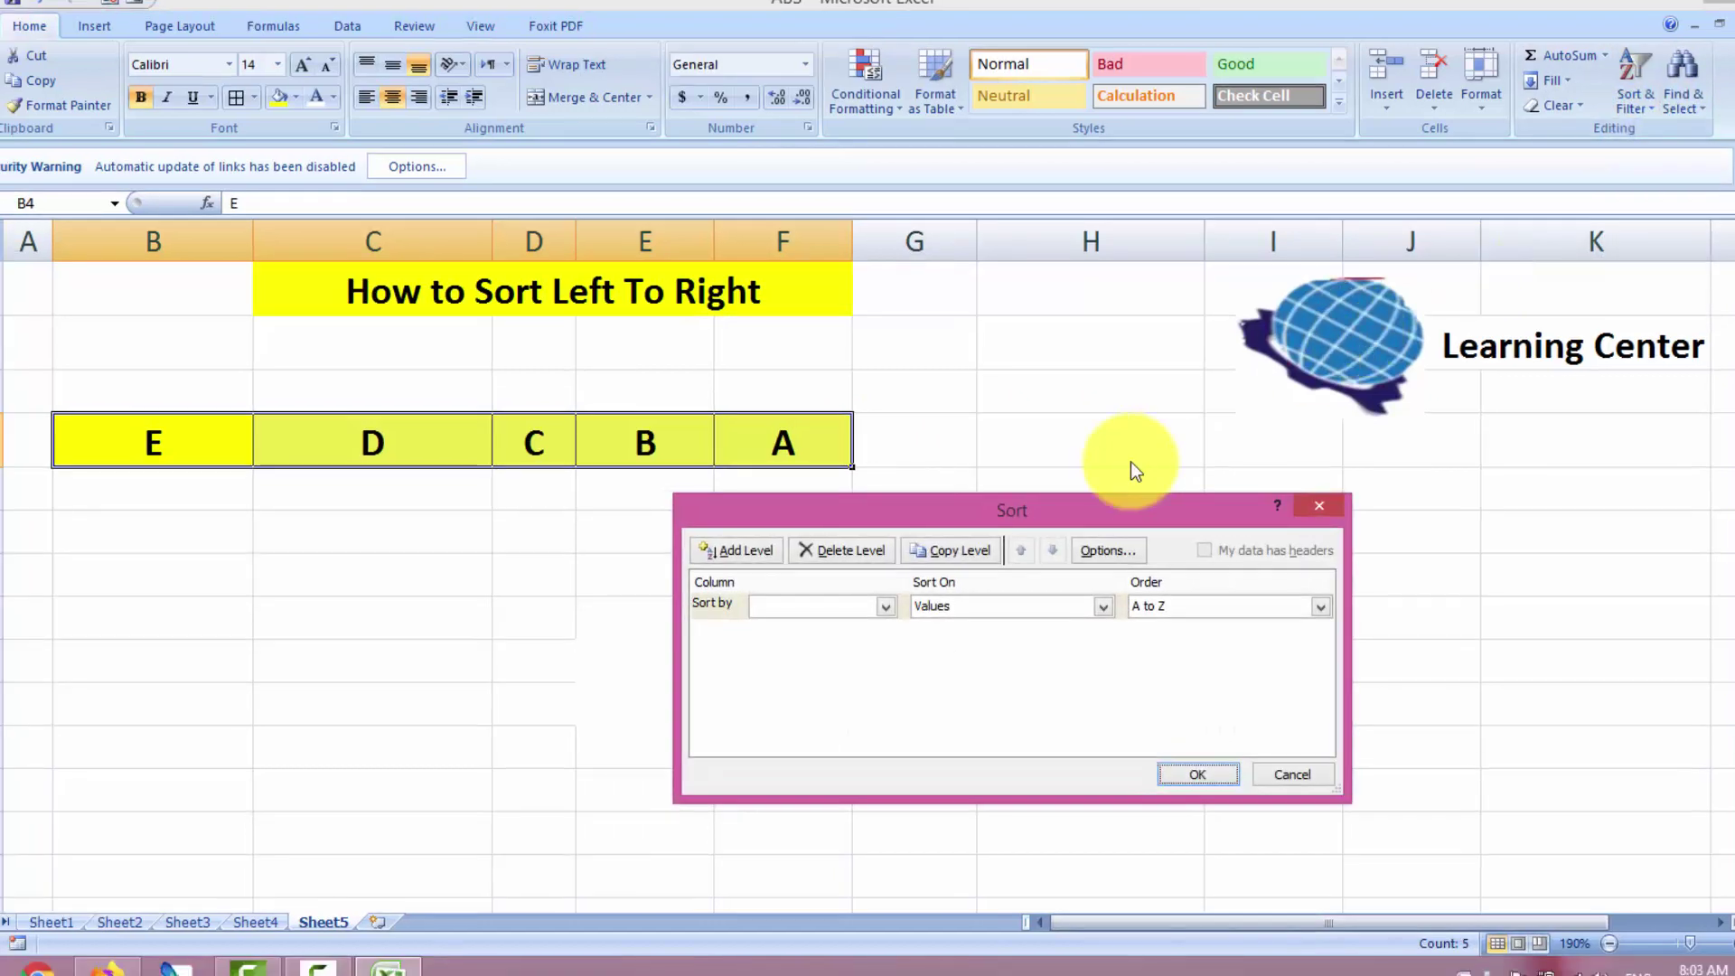
click(1098, 551)
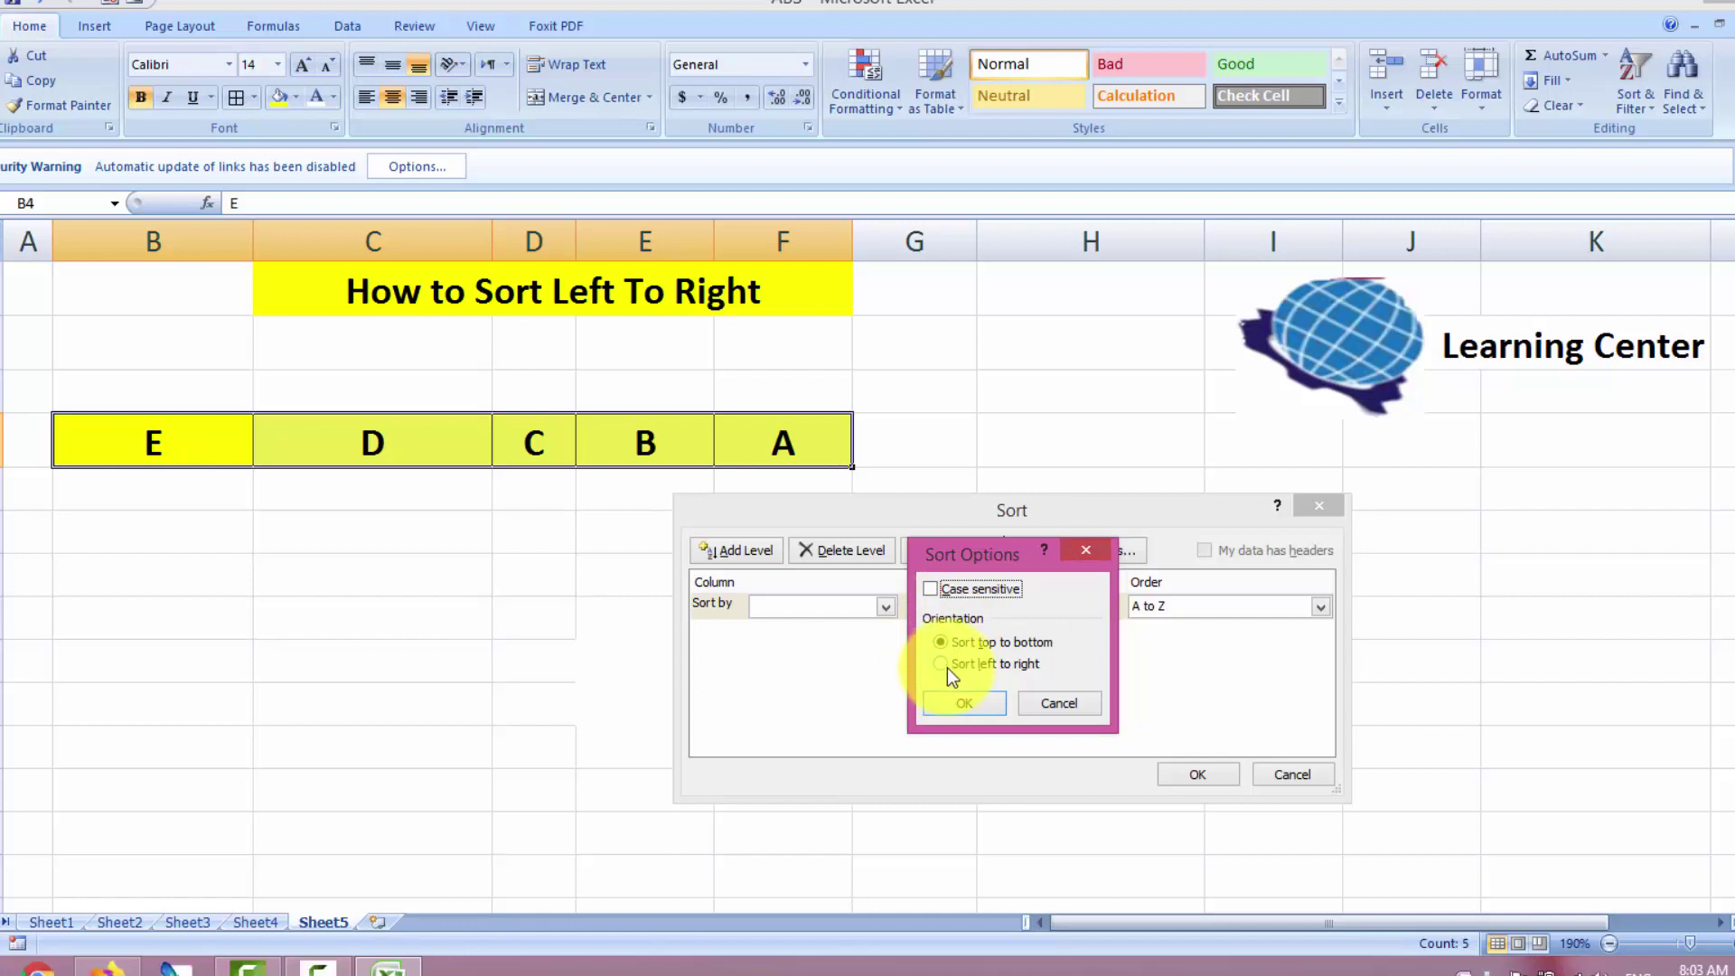
click(981, 668)
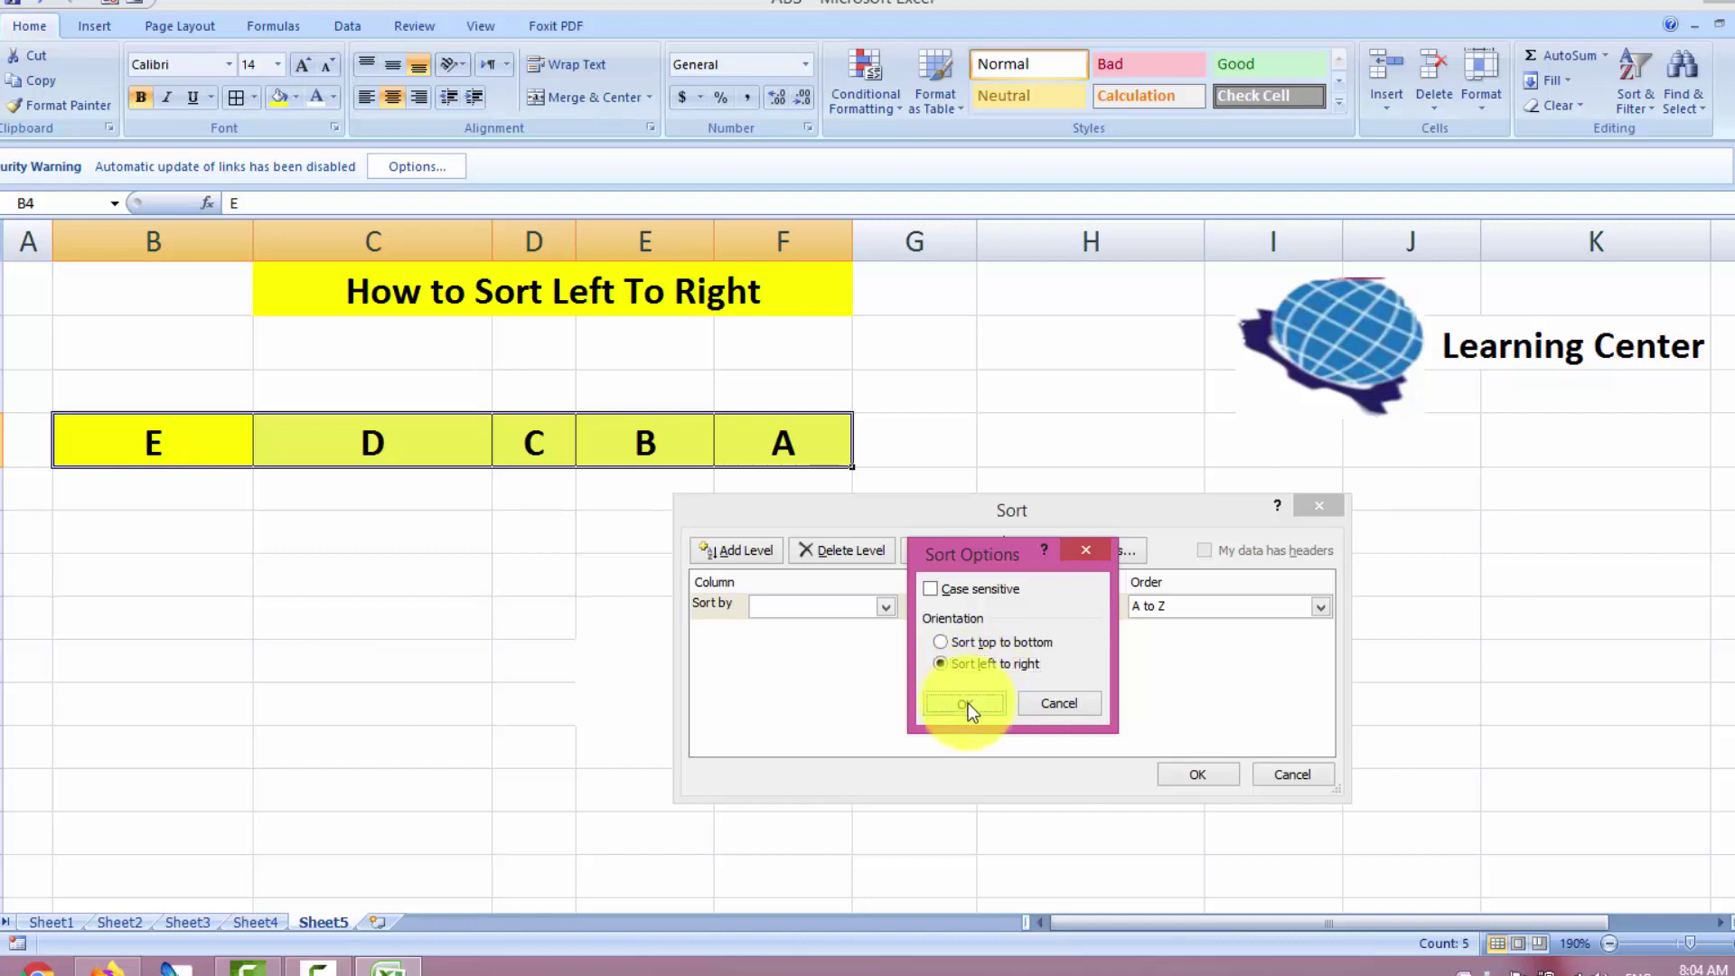
click(968, 703)
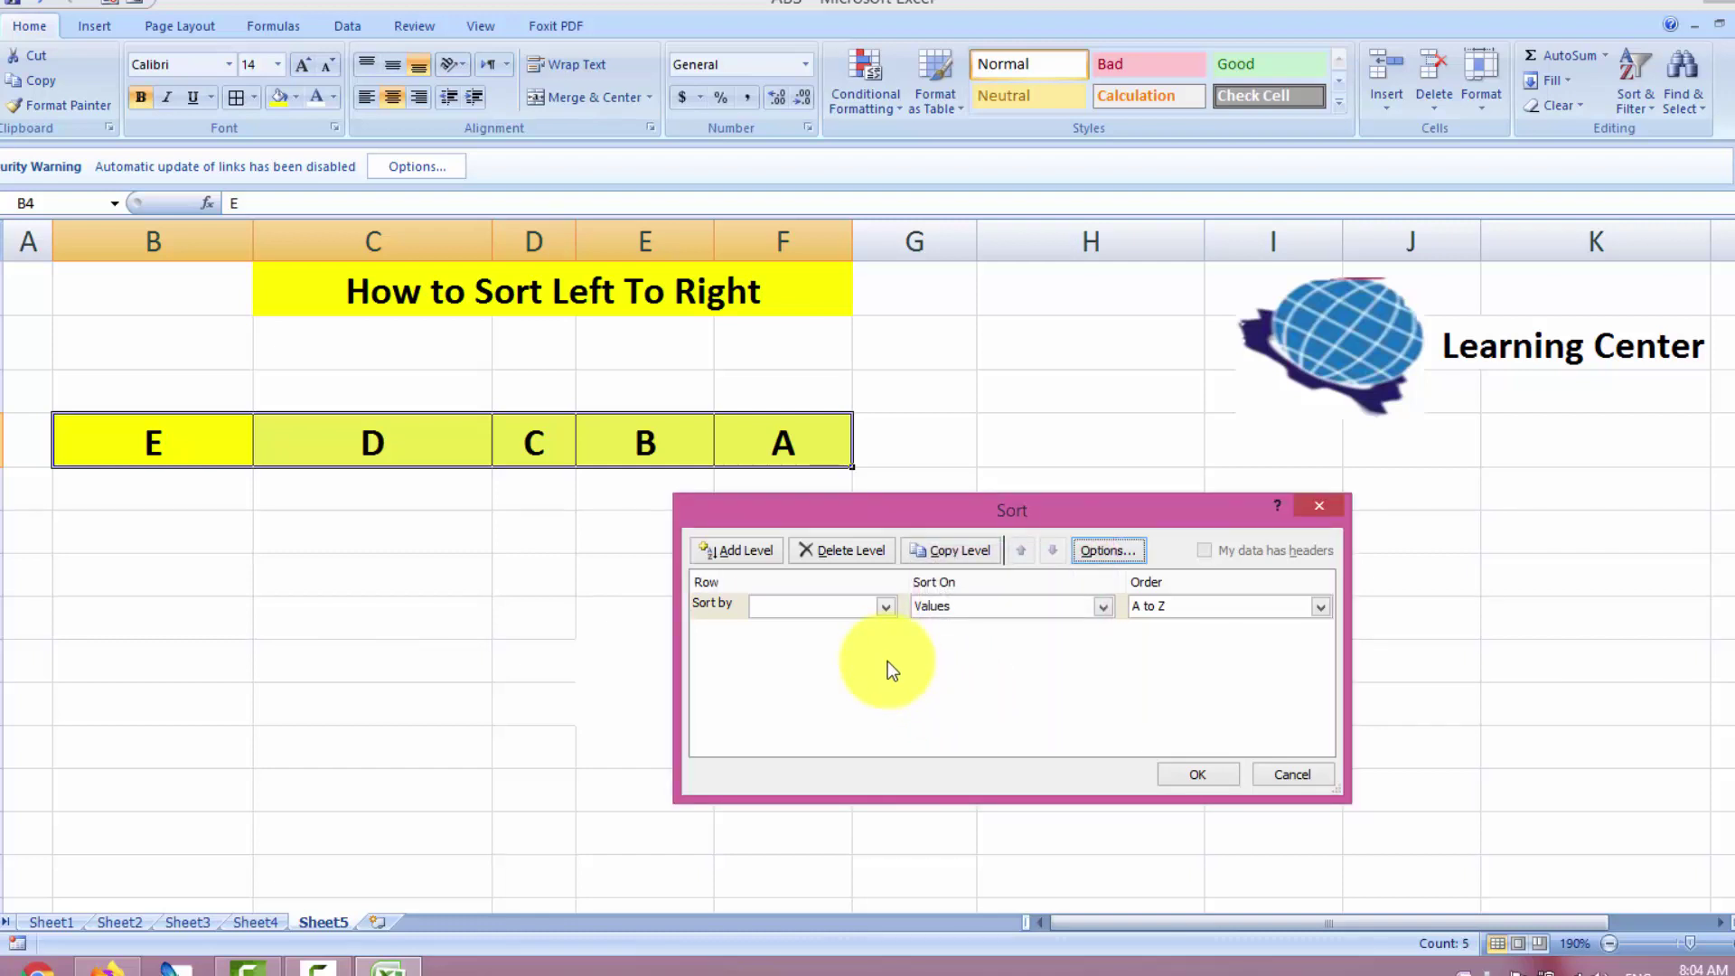
click(886, 608)
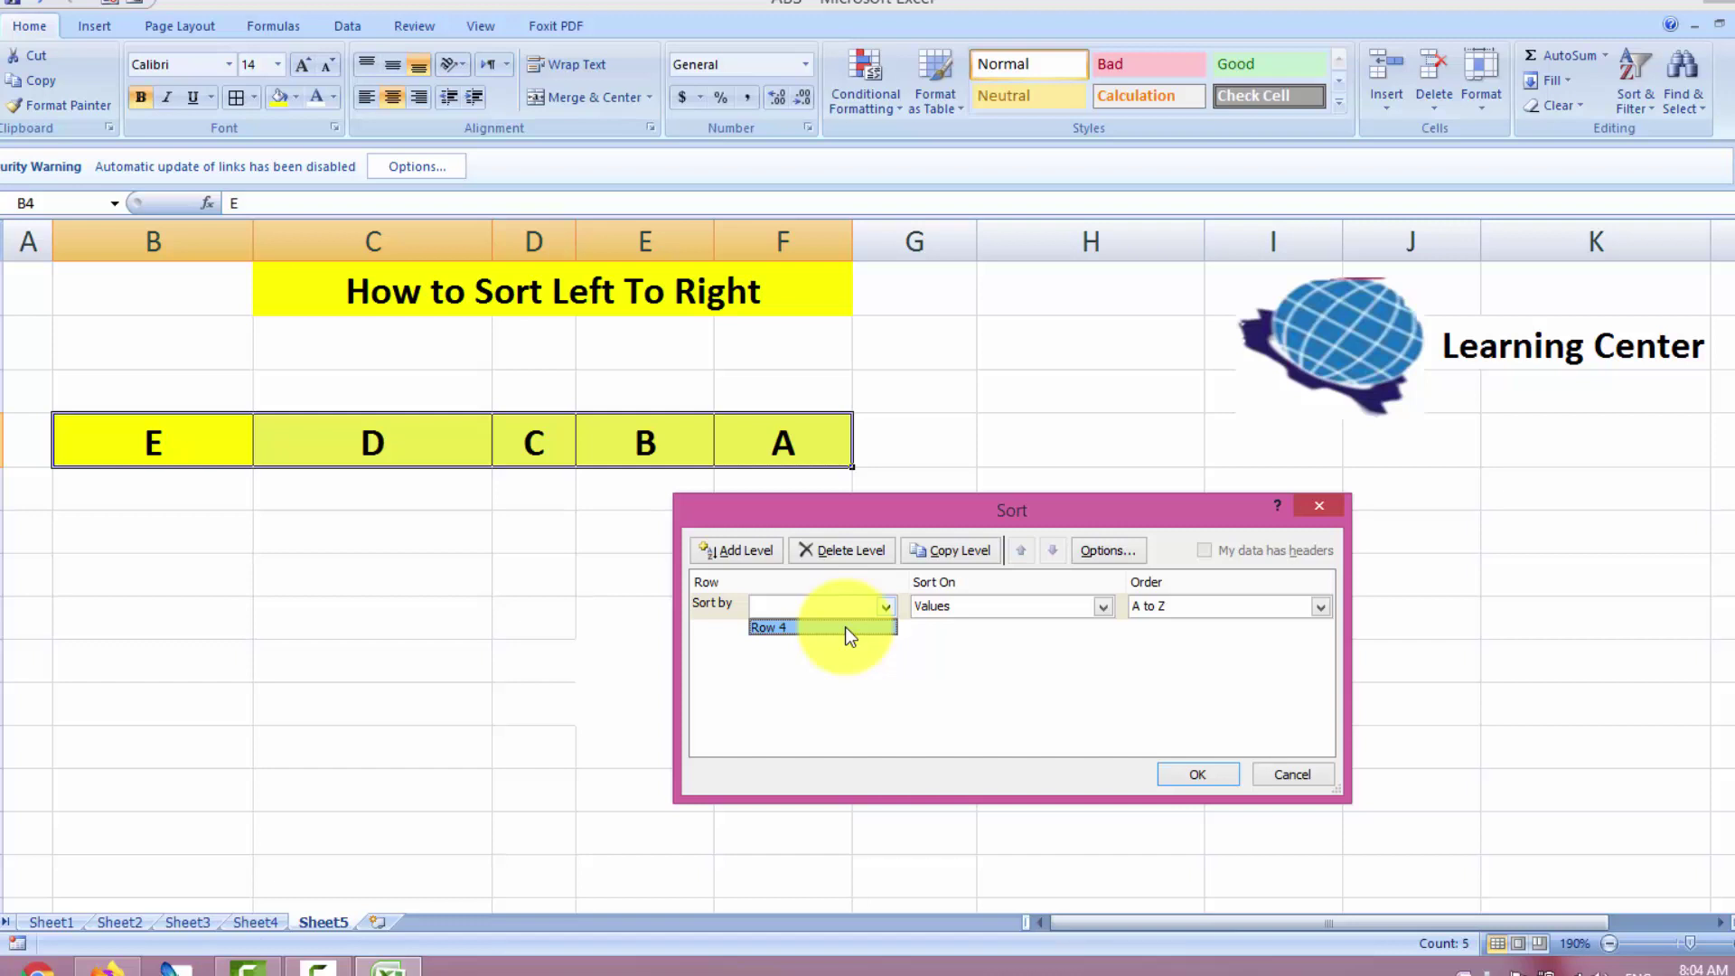
click(844, 626)
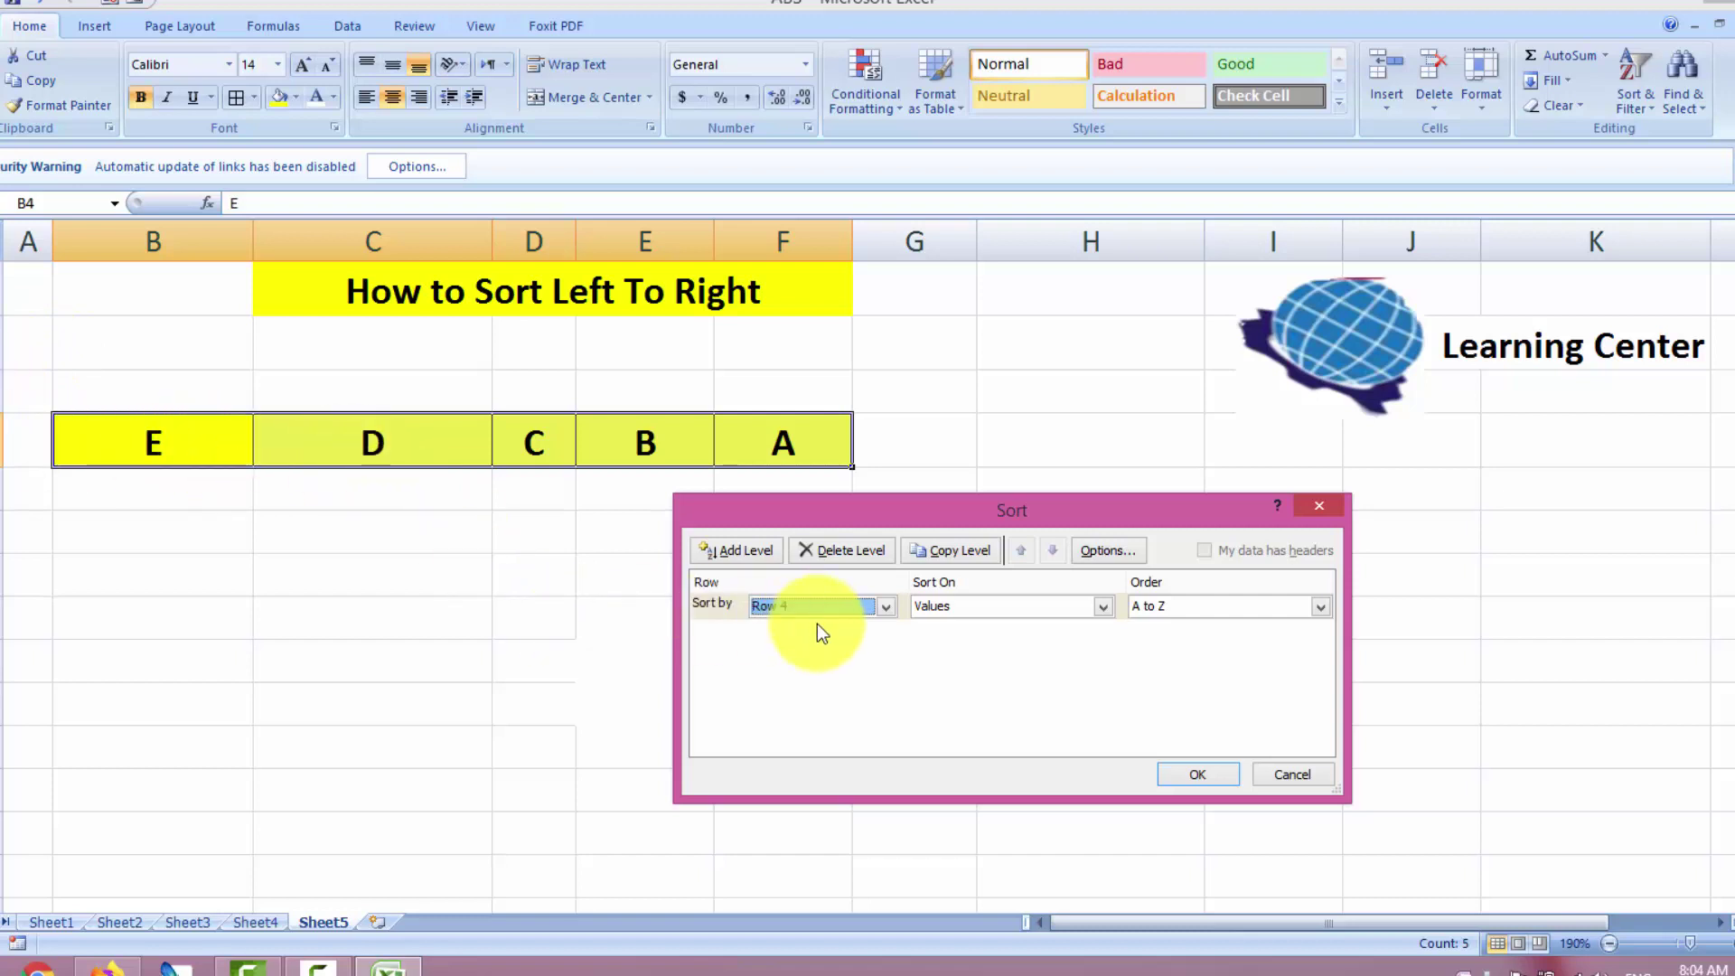
click(1186, 779)
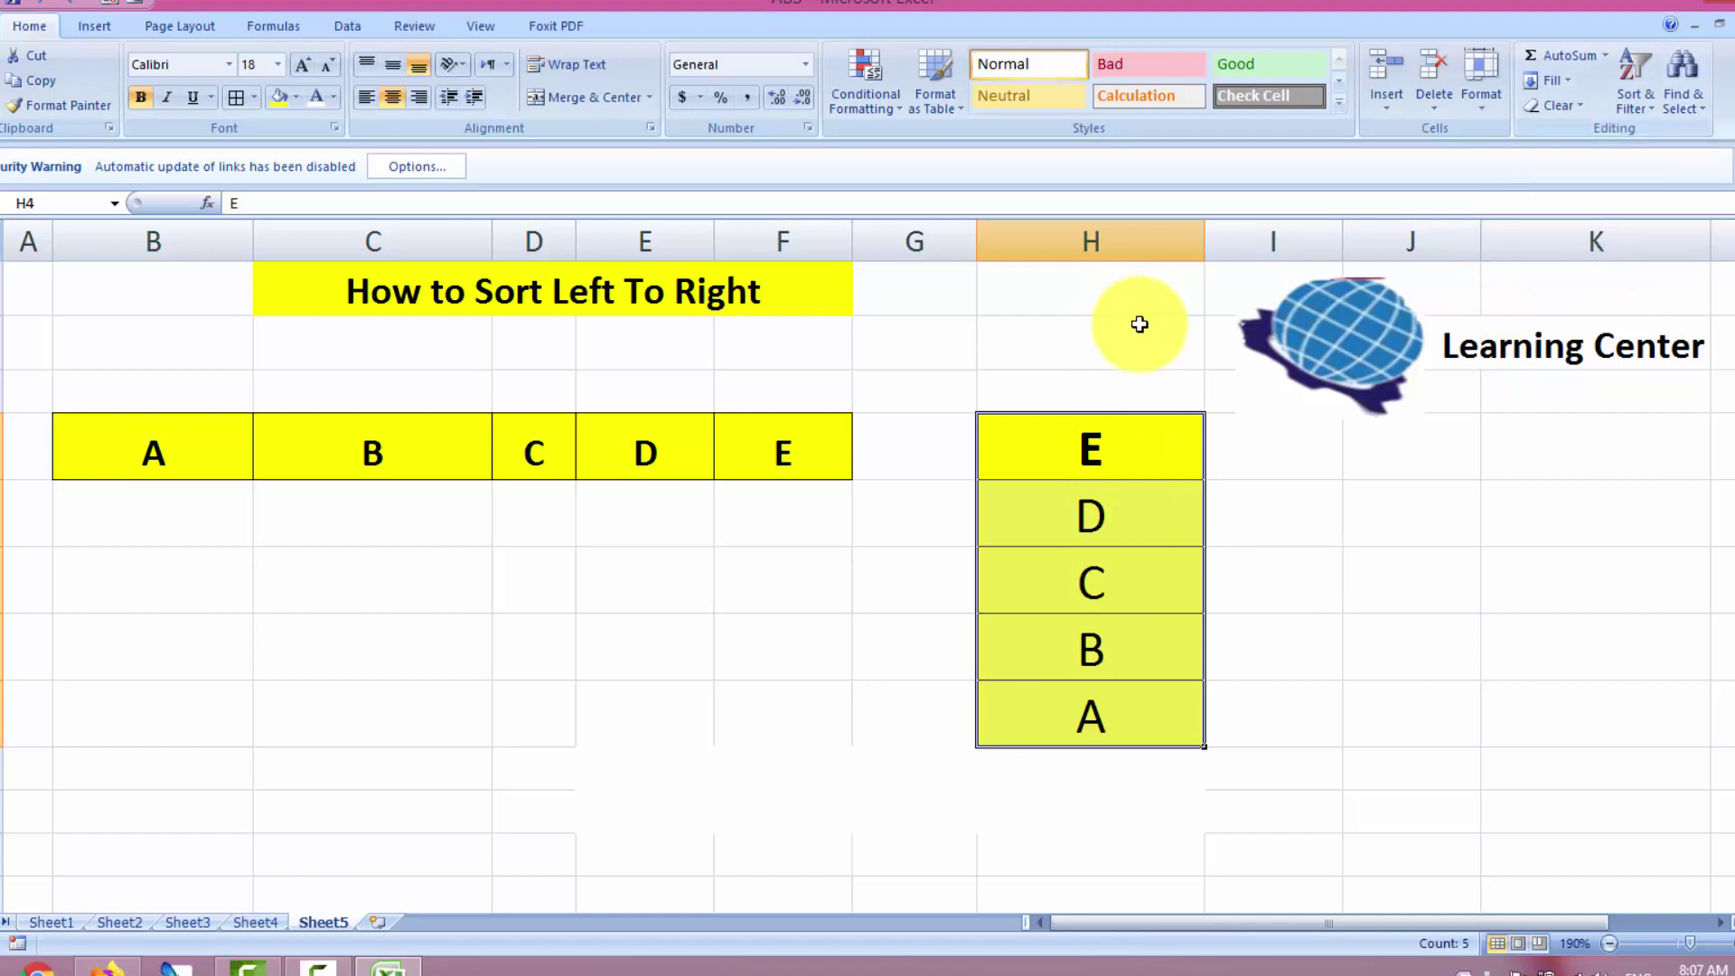
Custom-sort the selected letters in column H from top to bottom by Column H, on values in A to Z order
click(1621, 109)
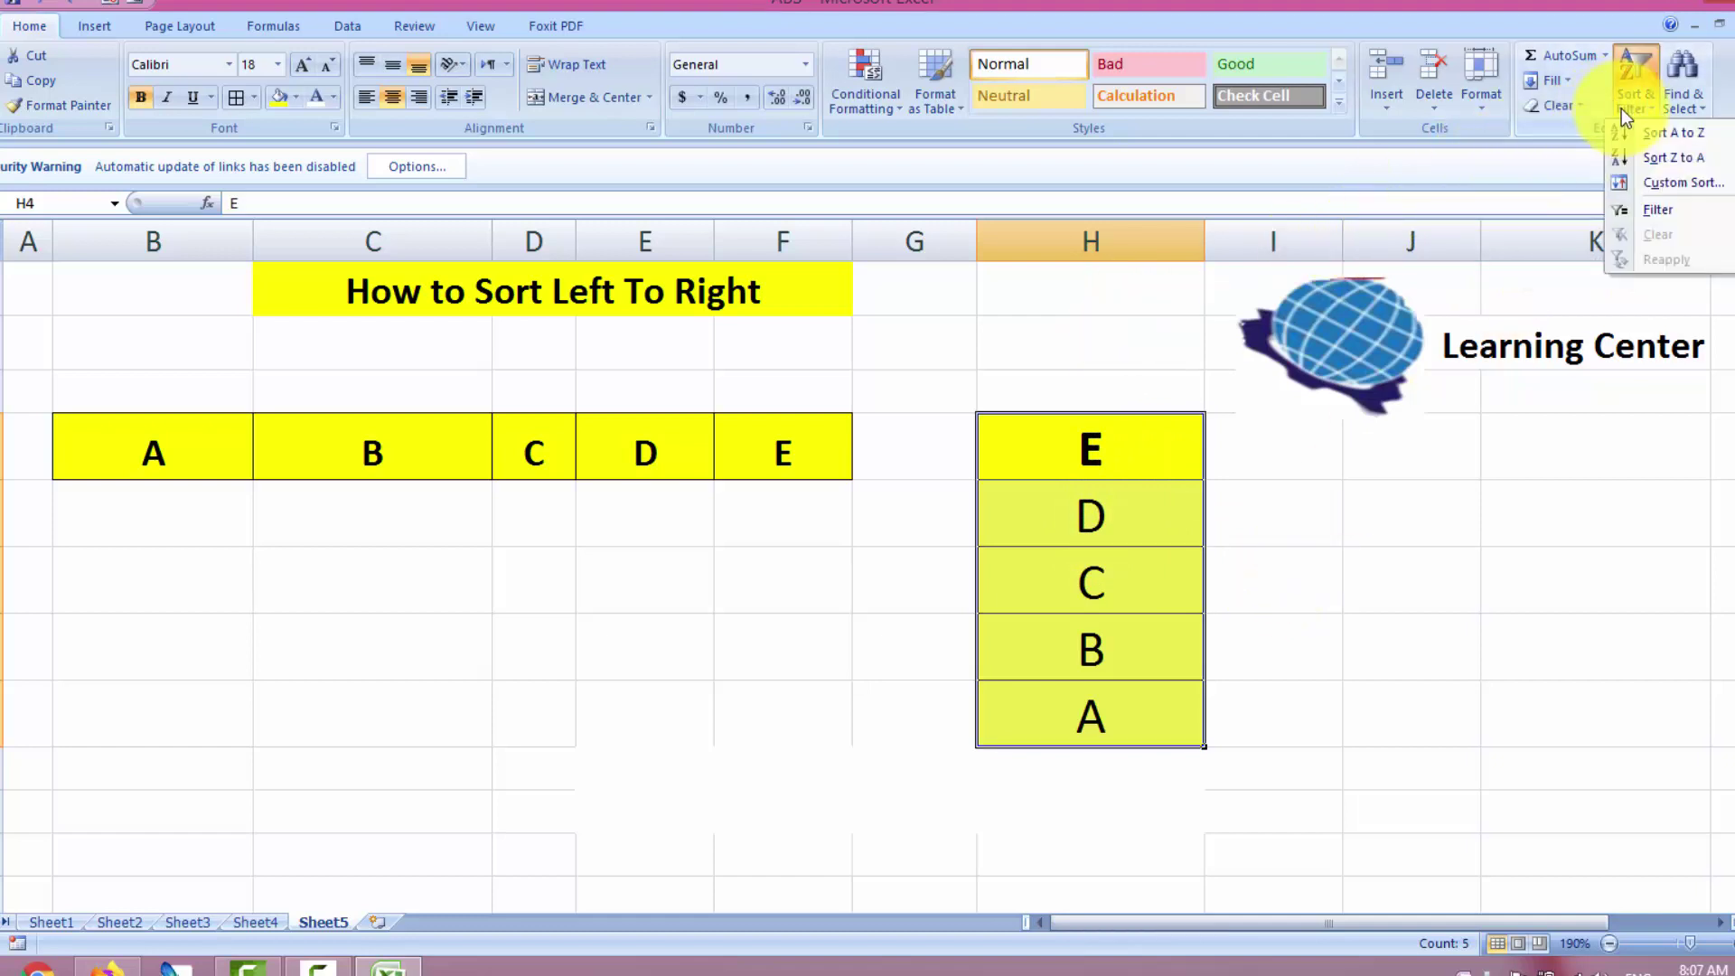
click(1650, 188)
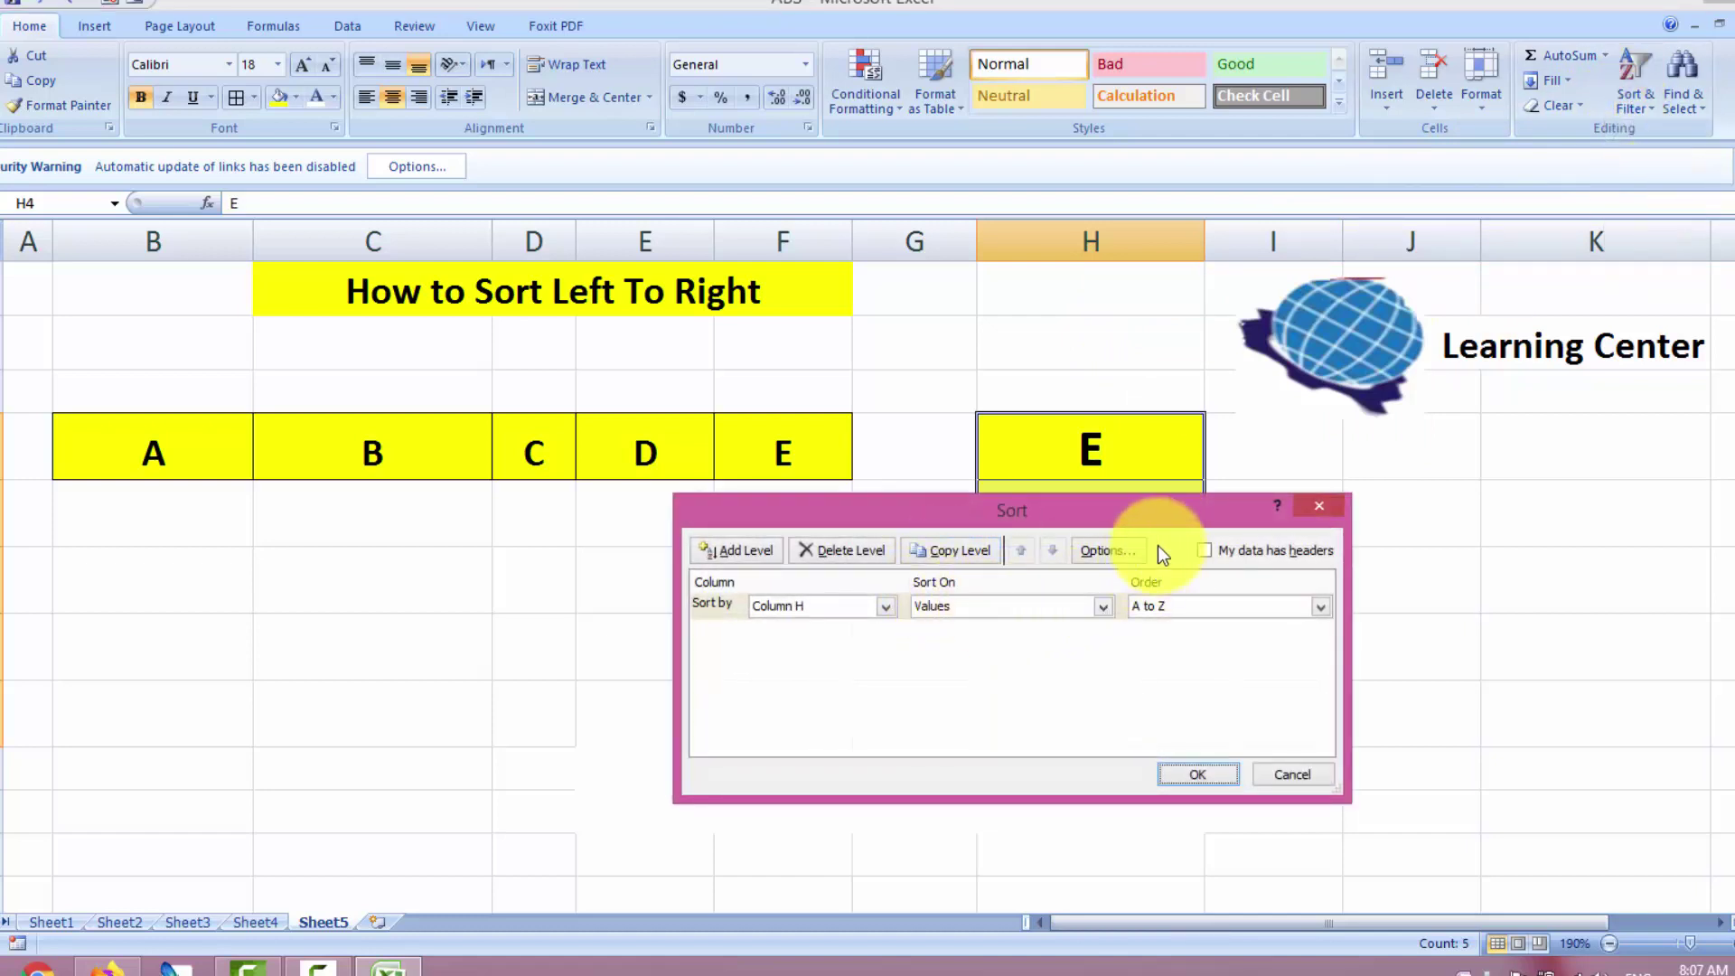
click(1121, 549)
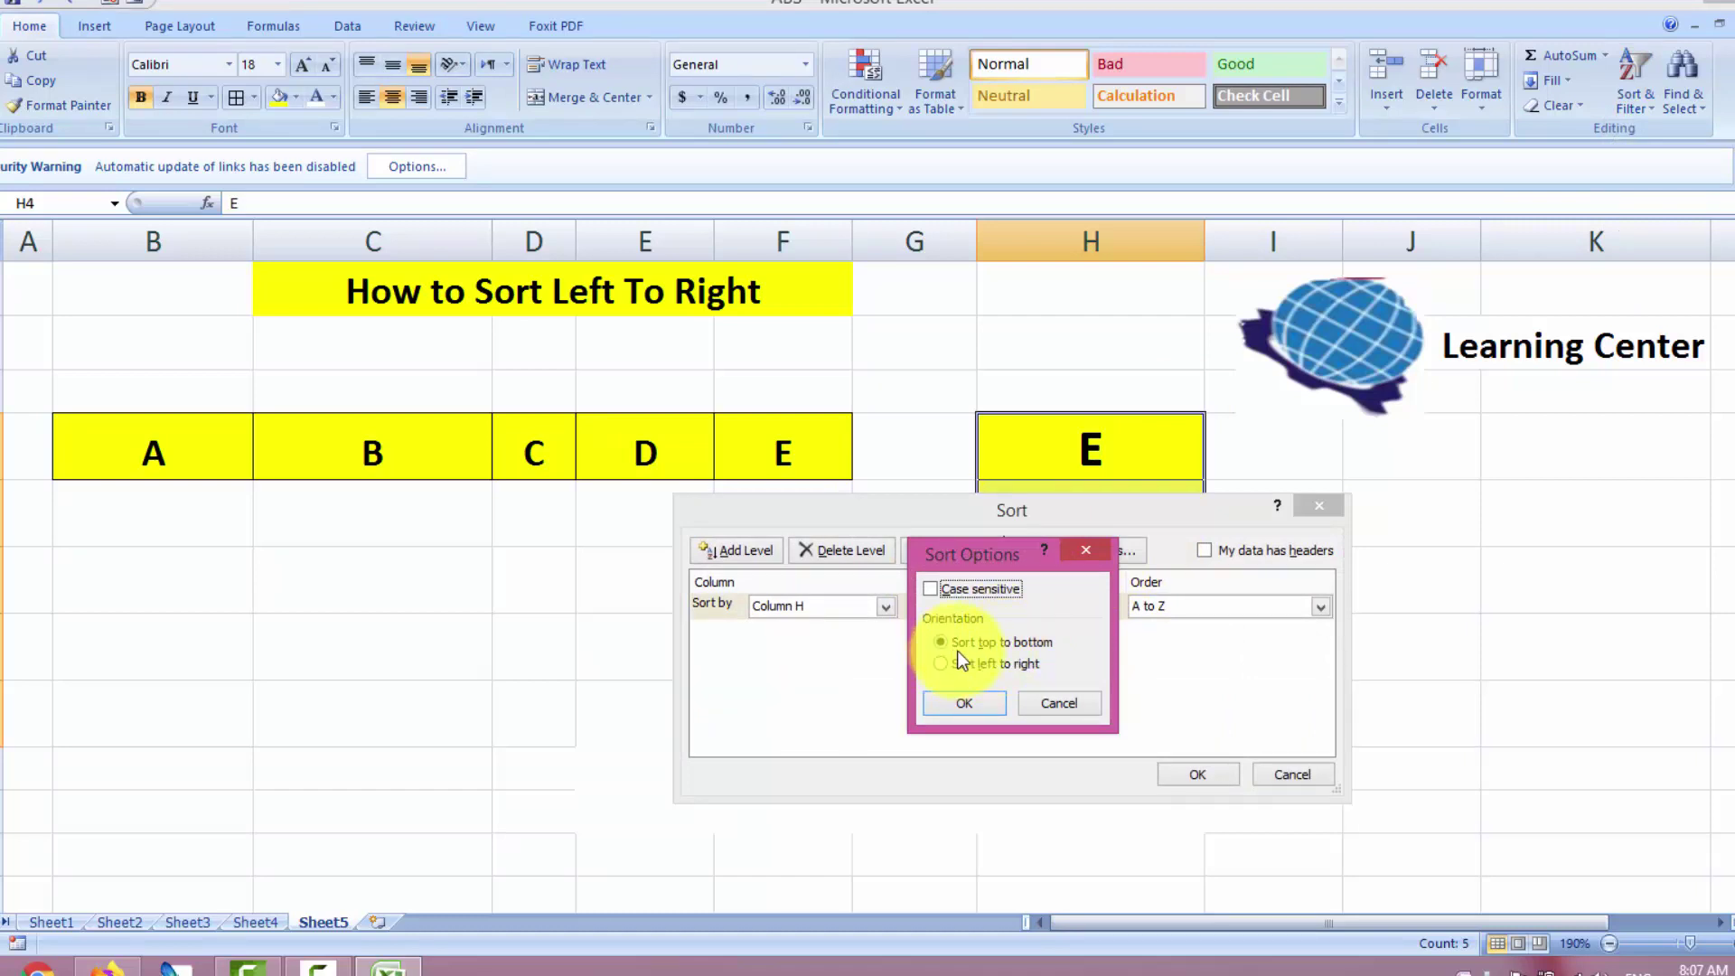
click(974, 702)
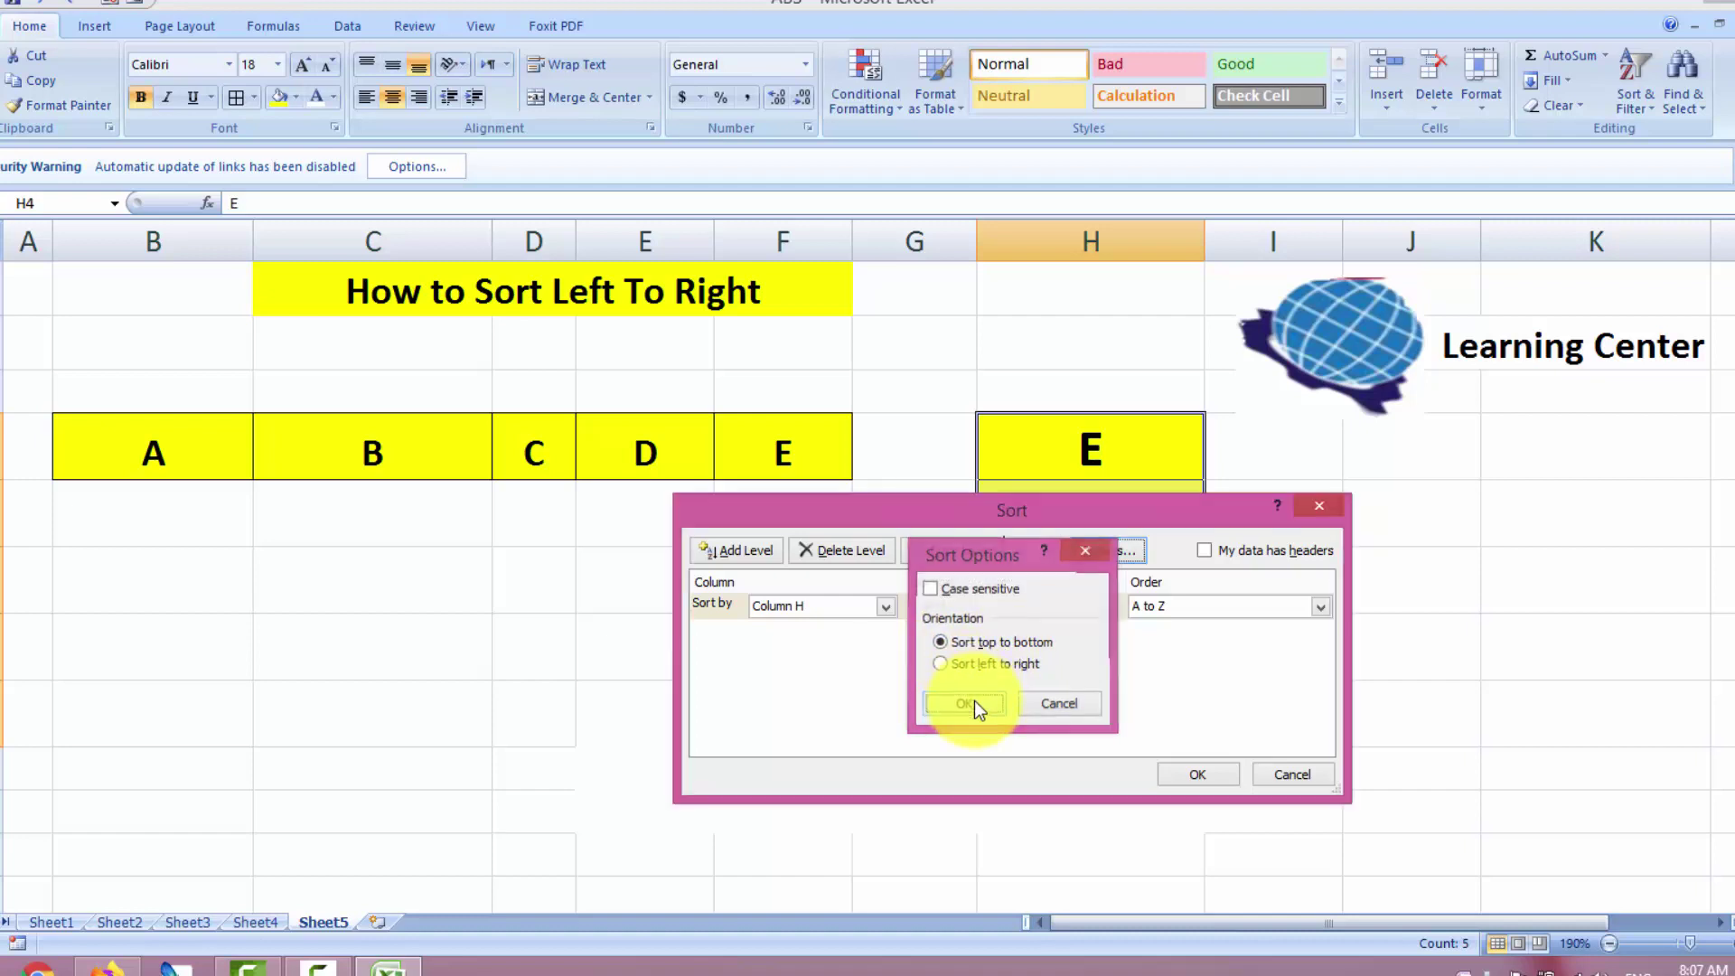
click(885, 613)
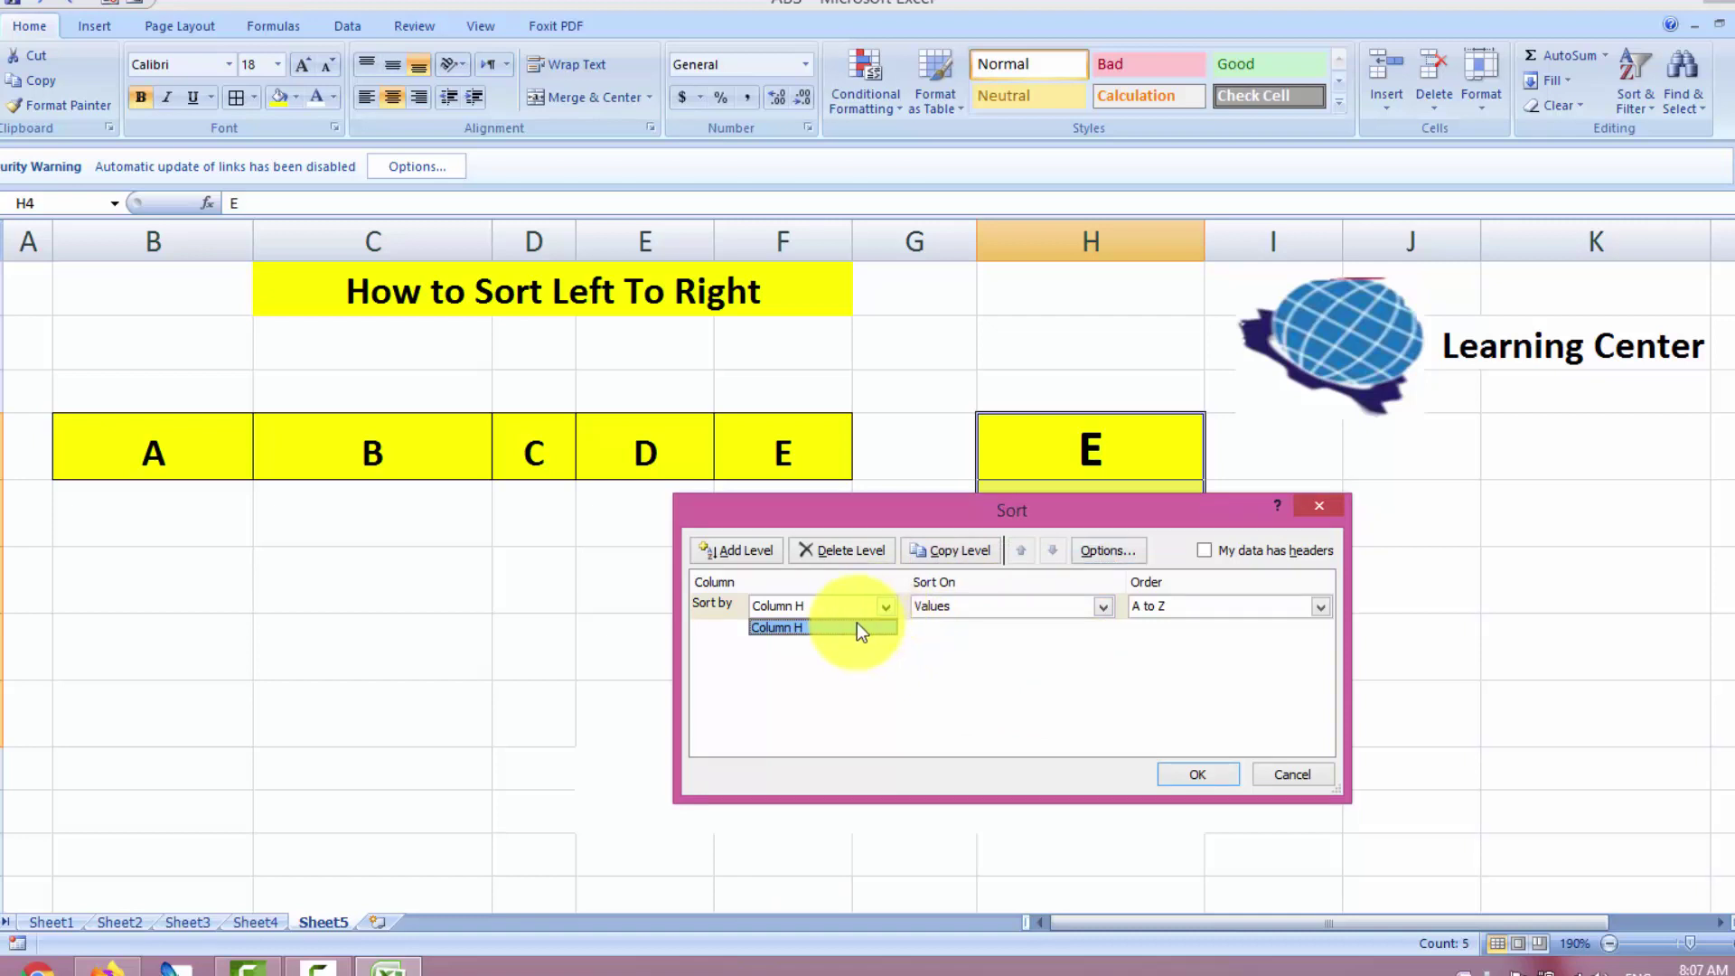
click(857, 625)
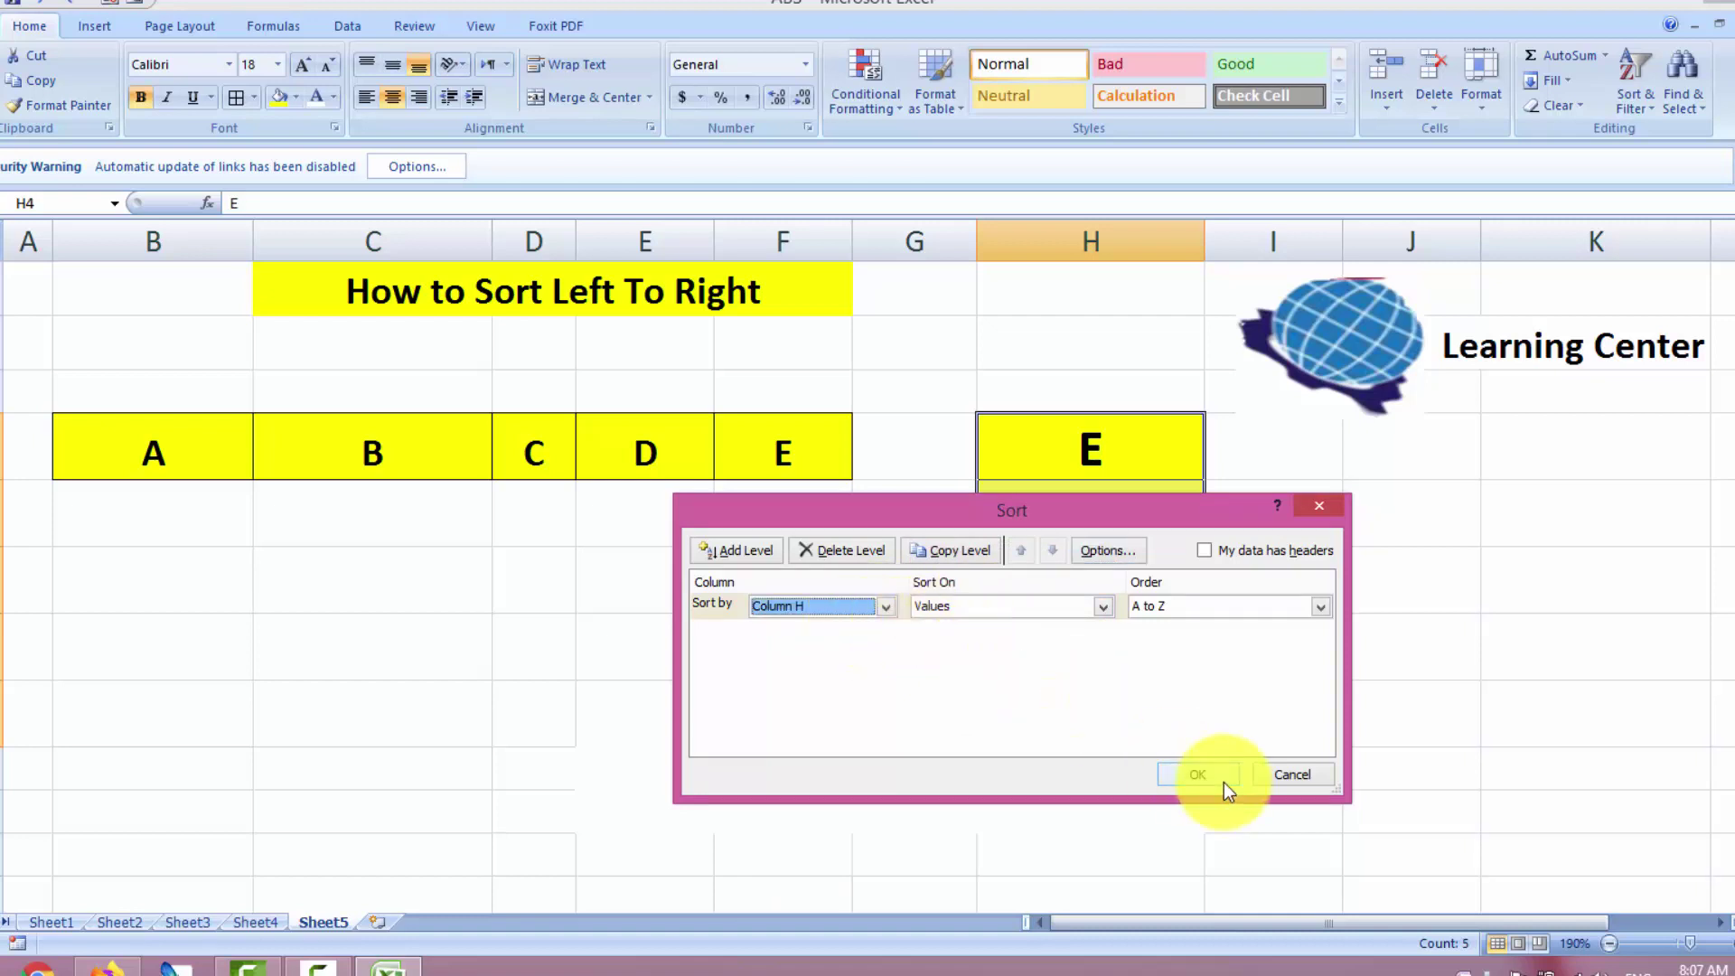
click(1200, 774)
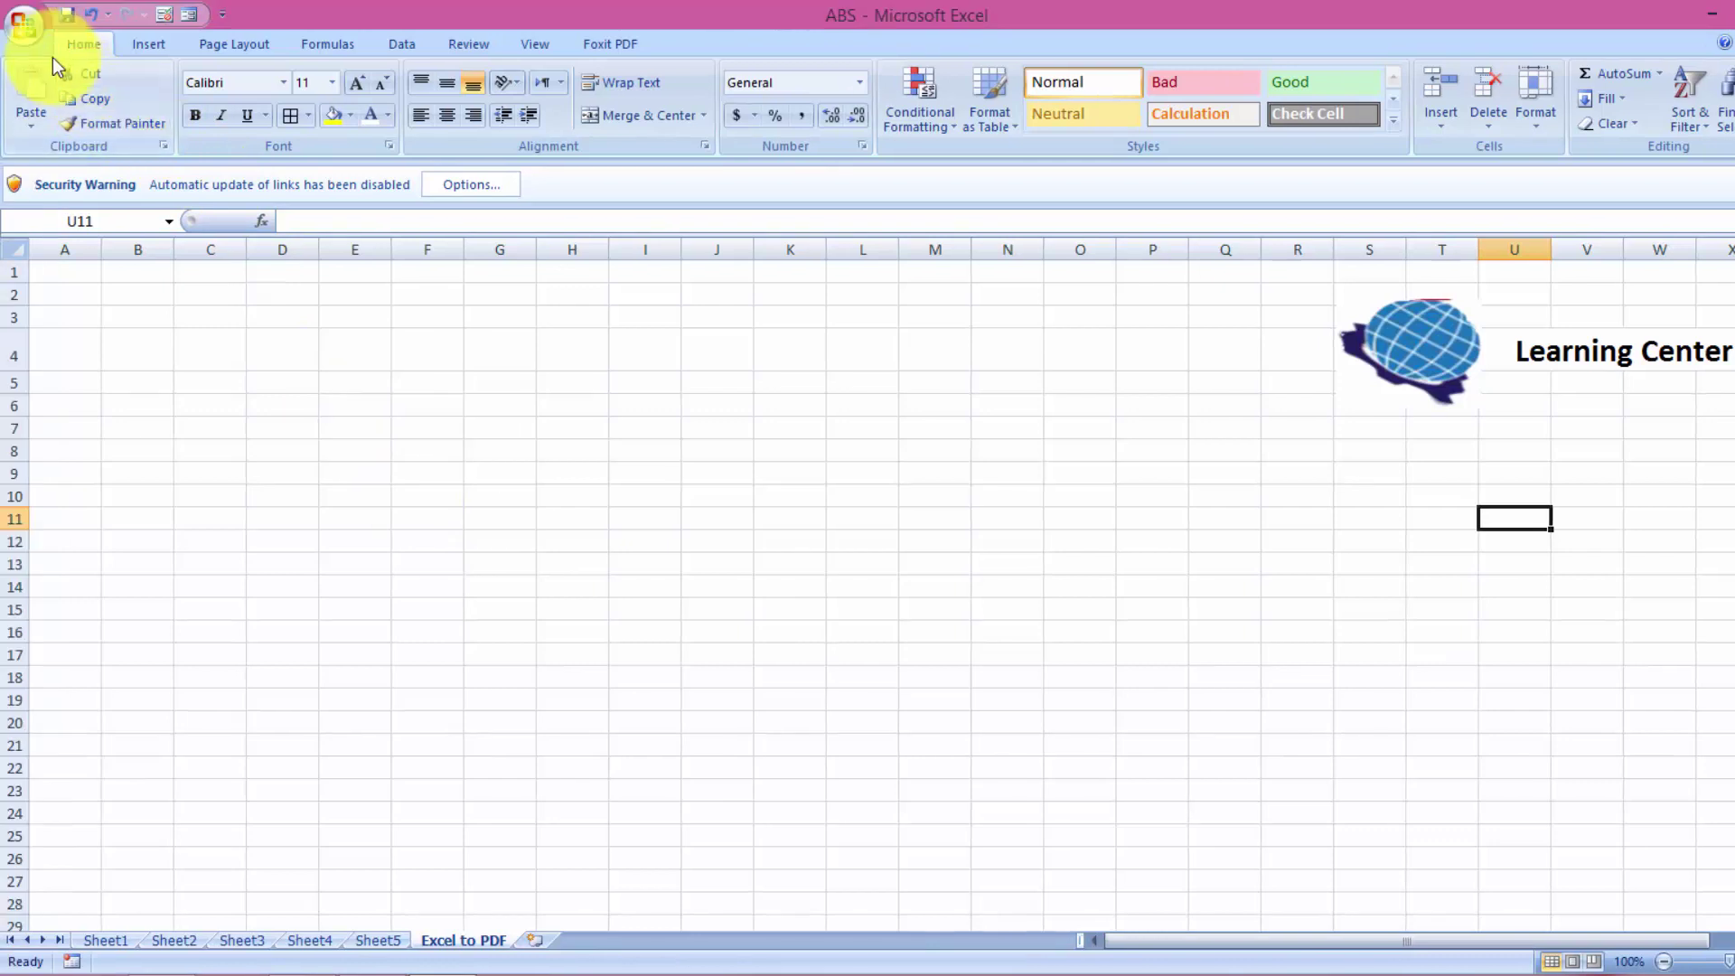
Check which file types are available for saving the workbook under another format
click(23, 27)
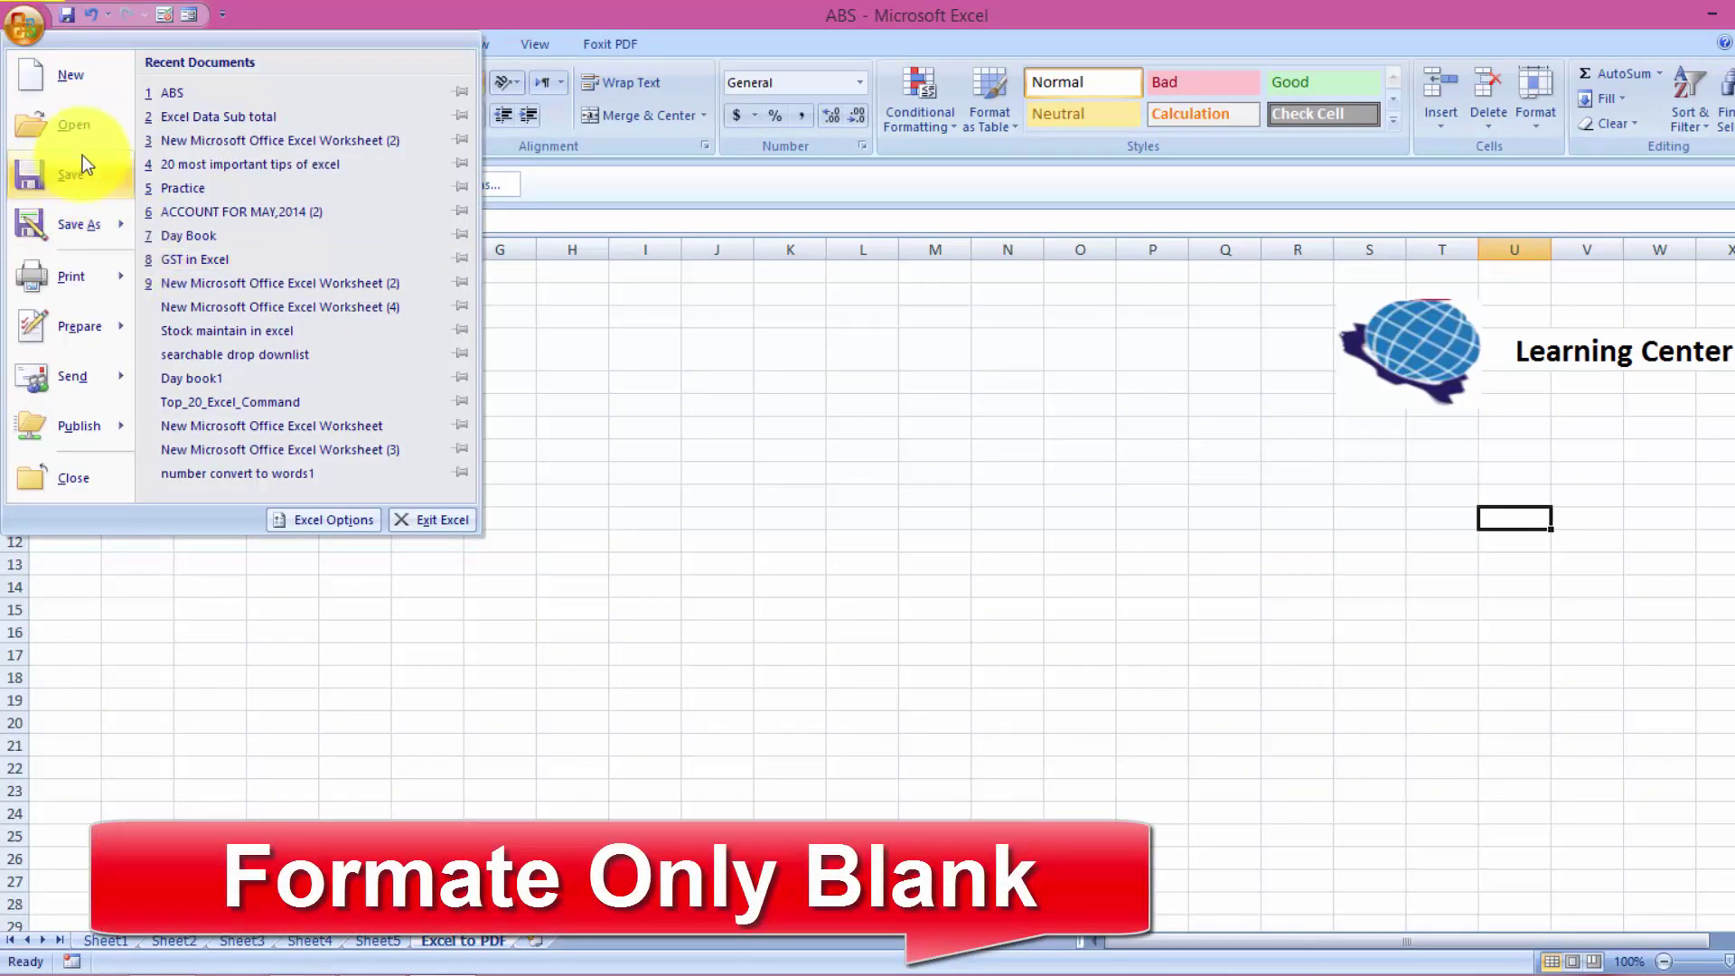
click(88, 222)
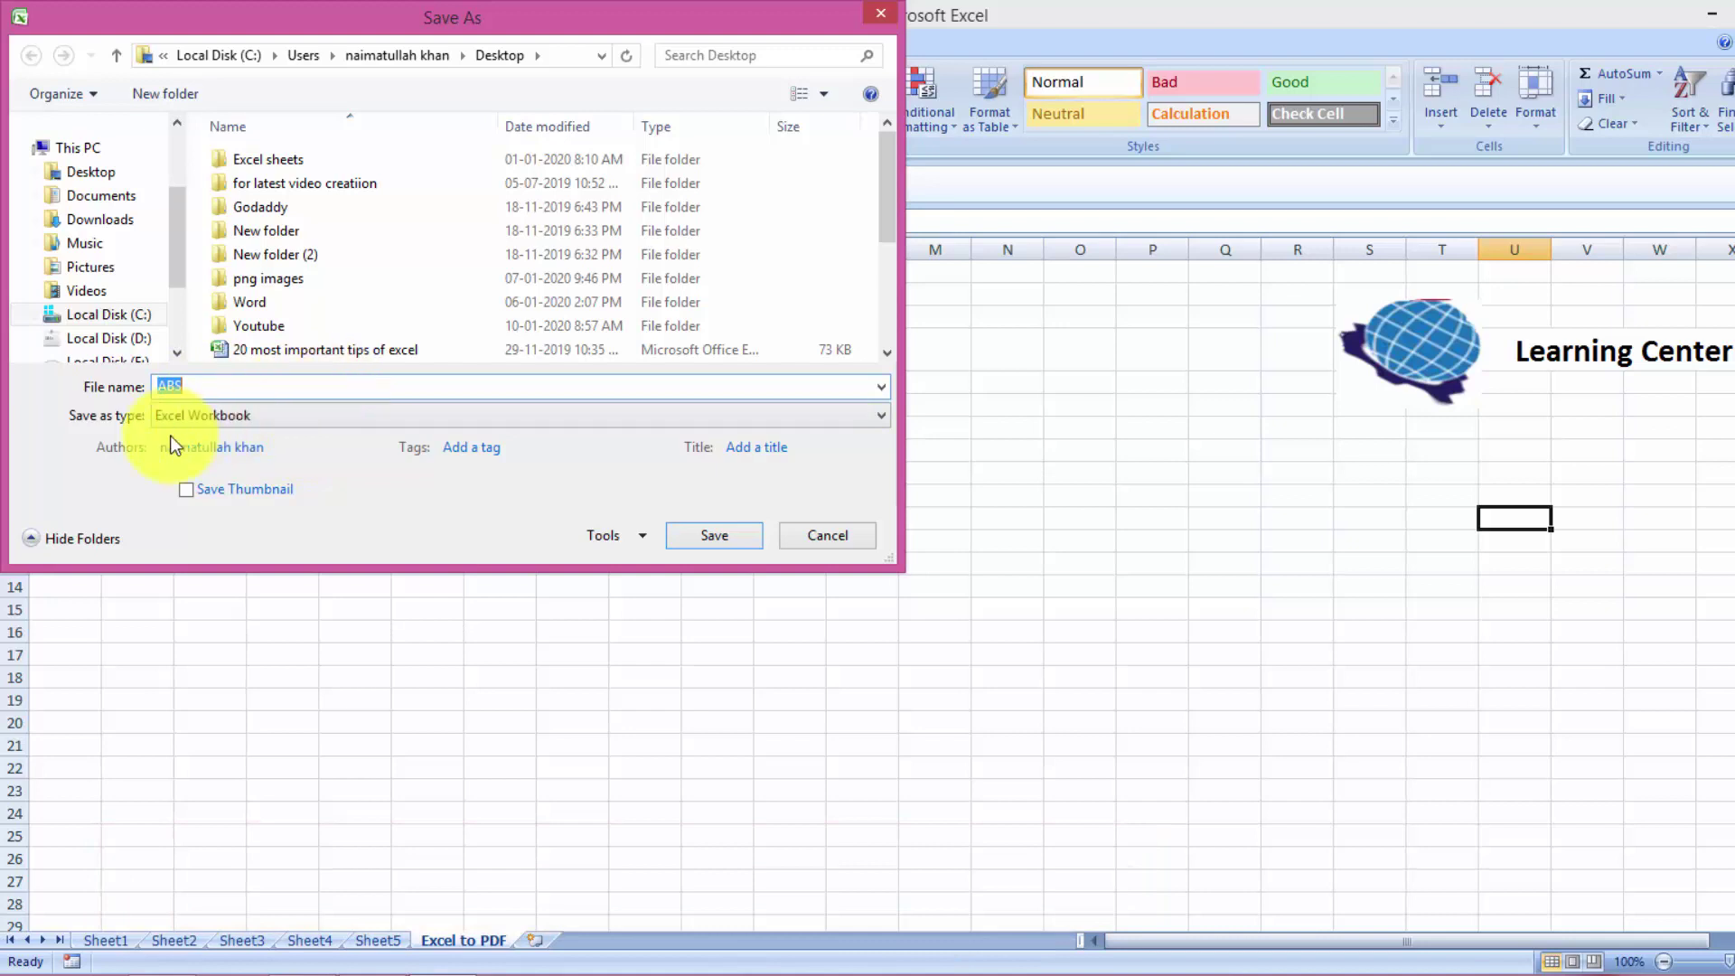
click(356, 415)
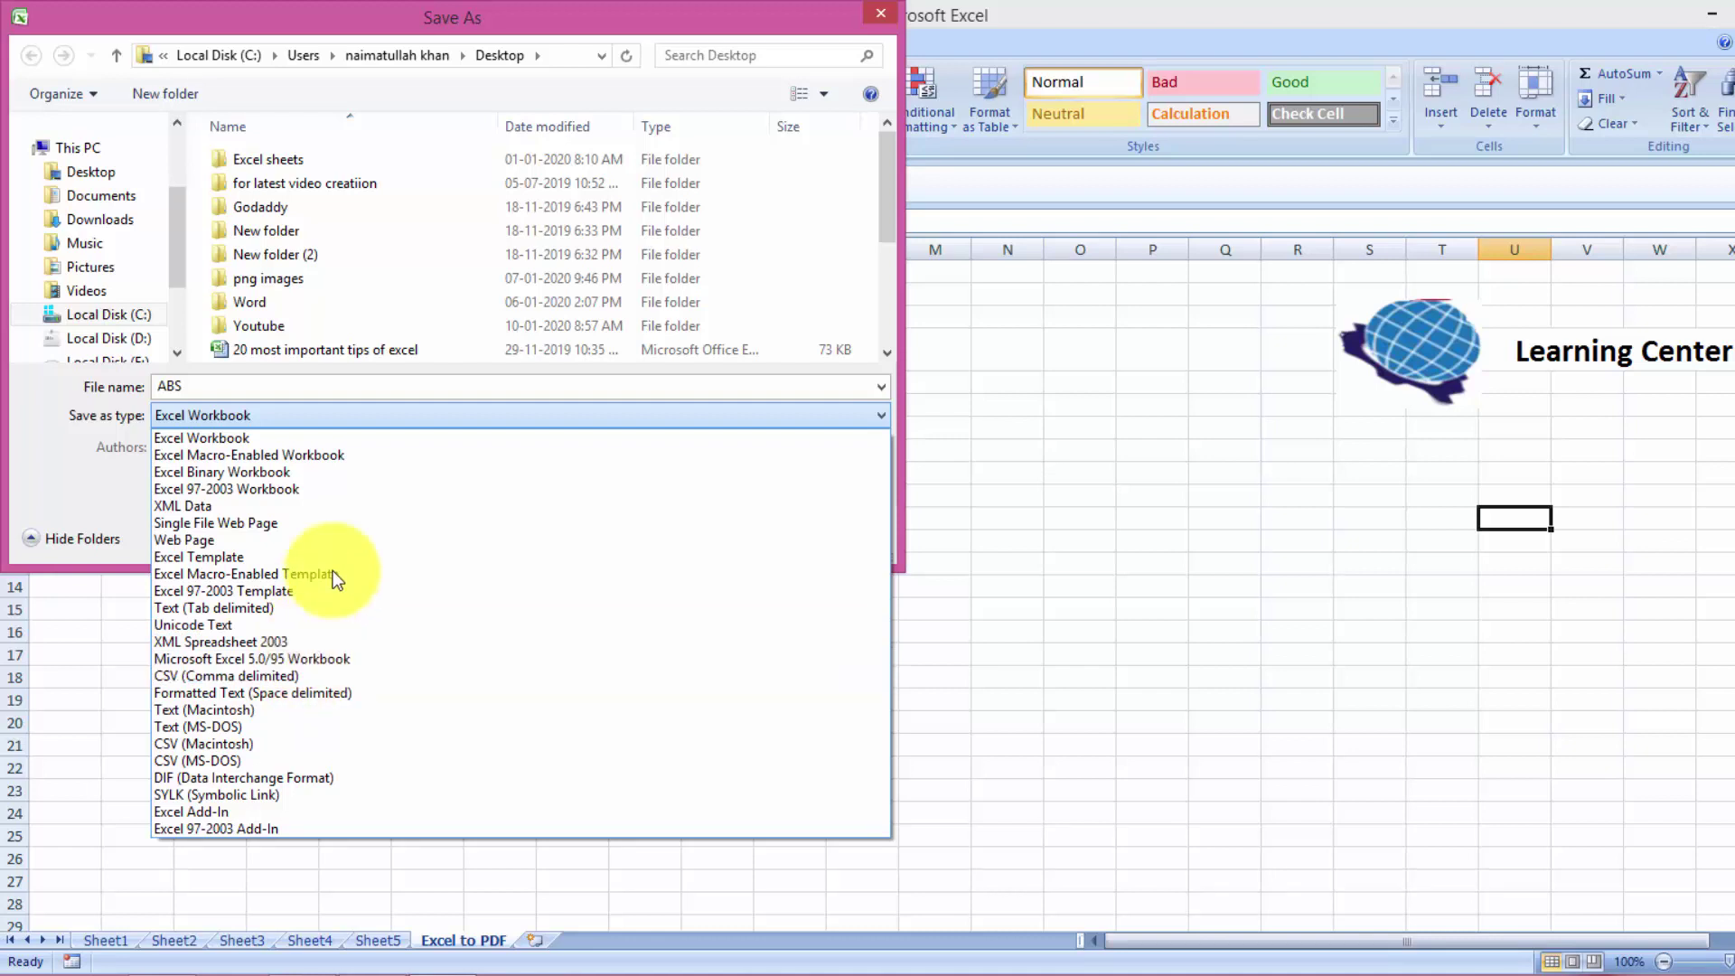
click(719, 408)
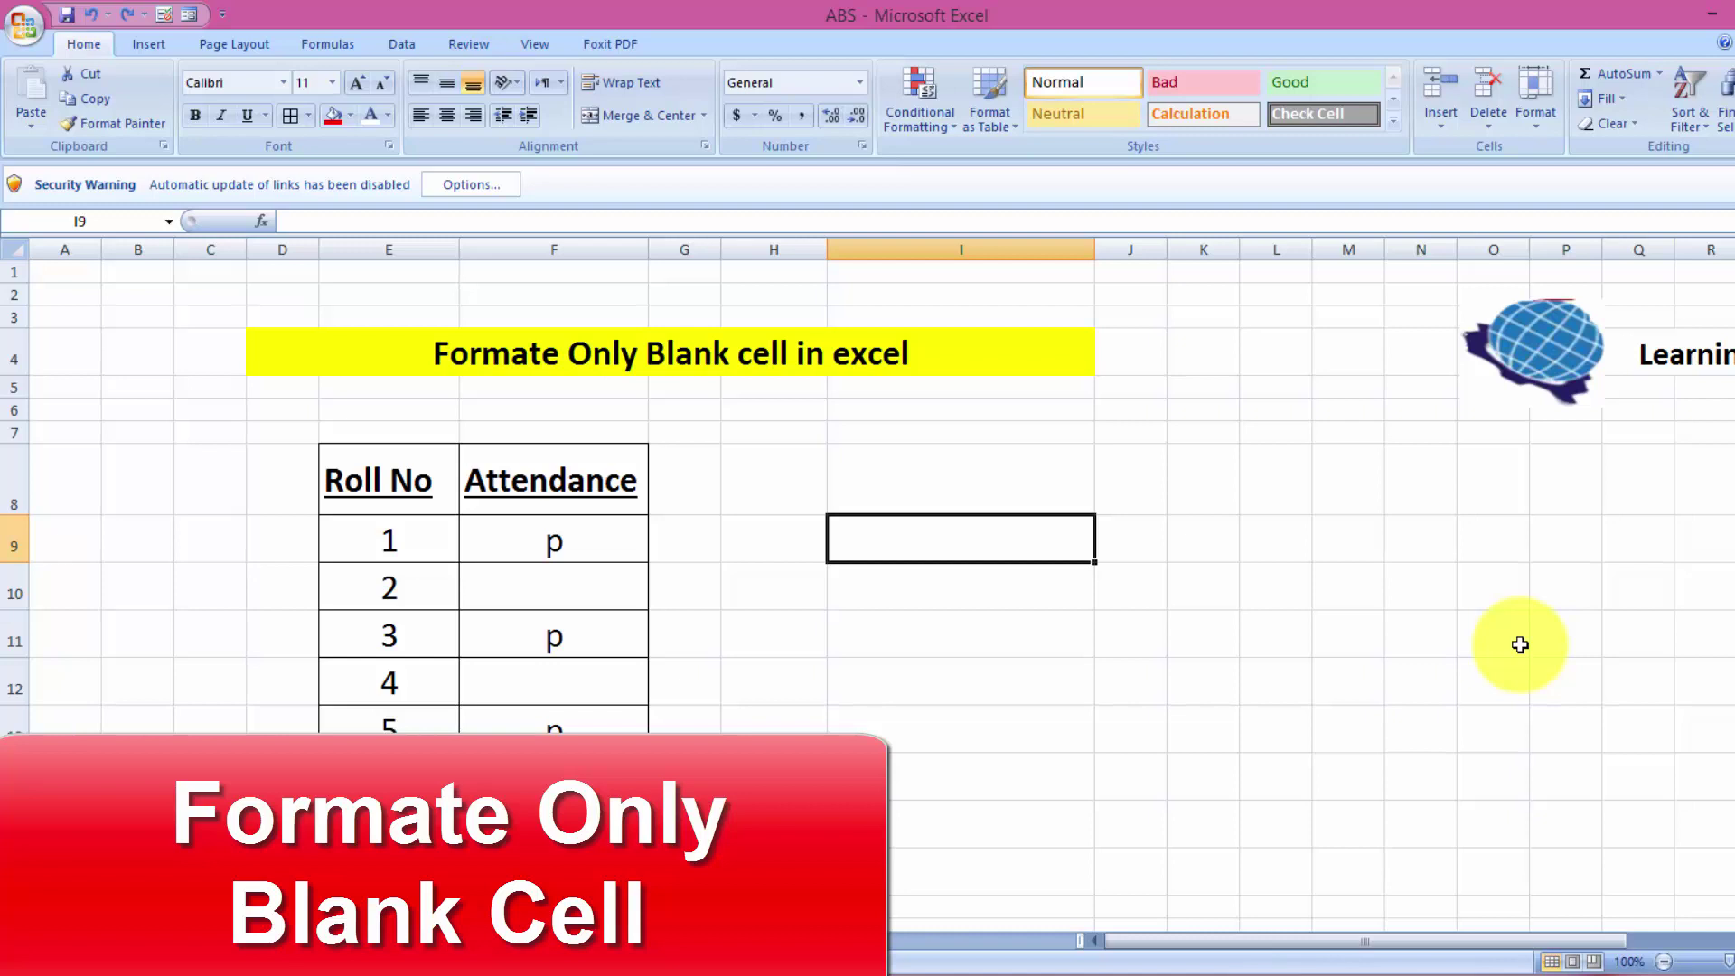
click(585, 593)
click(573, 669)
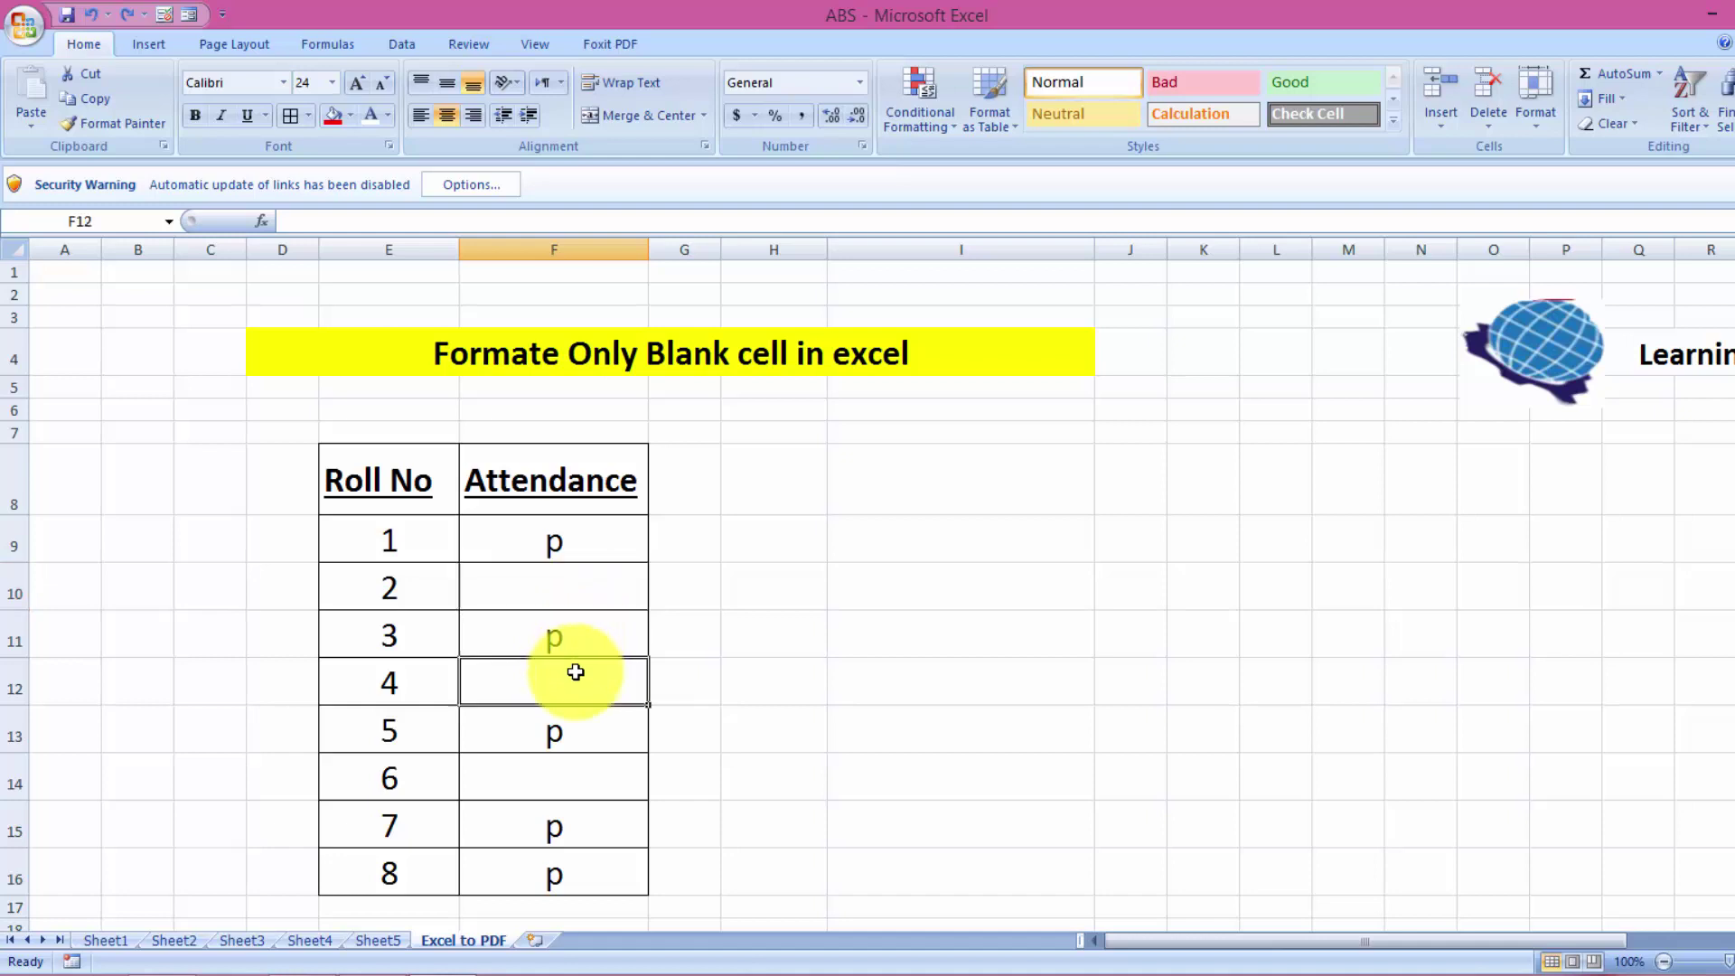
click(575, 772)
click(900, 793)
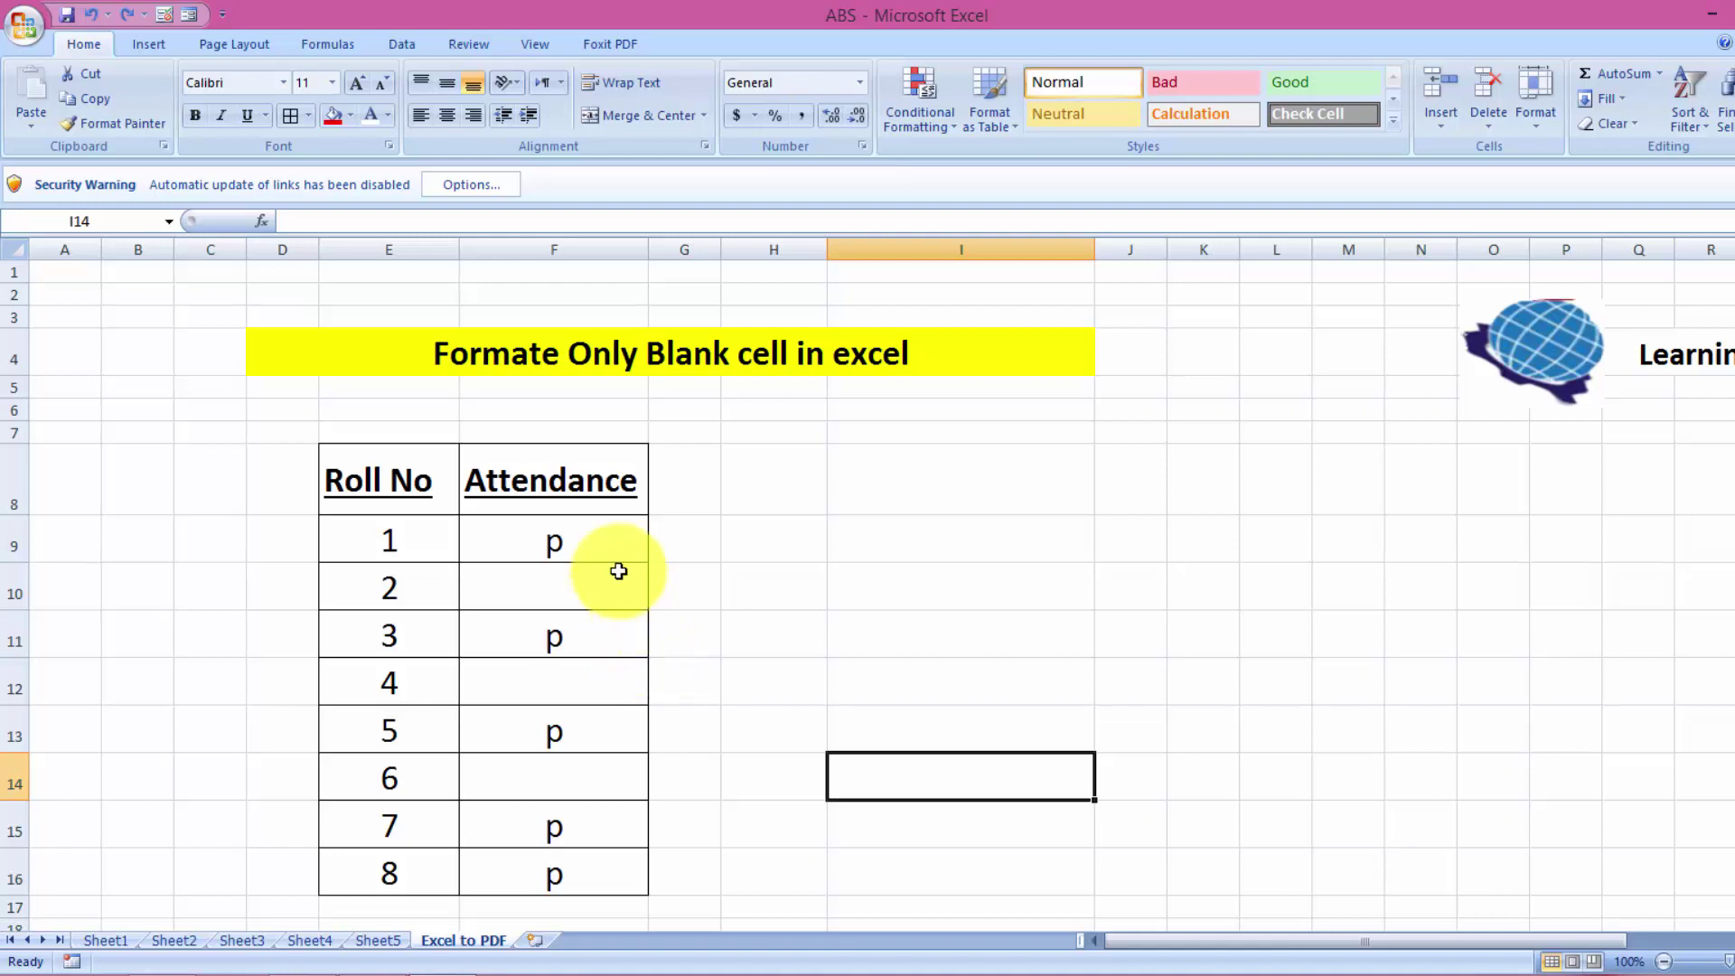
Select only the blank cells within the Attendance range F9:F16 using Go To Special with Blanks
drag(591, 542, 564, 868)
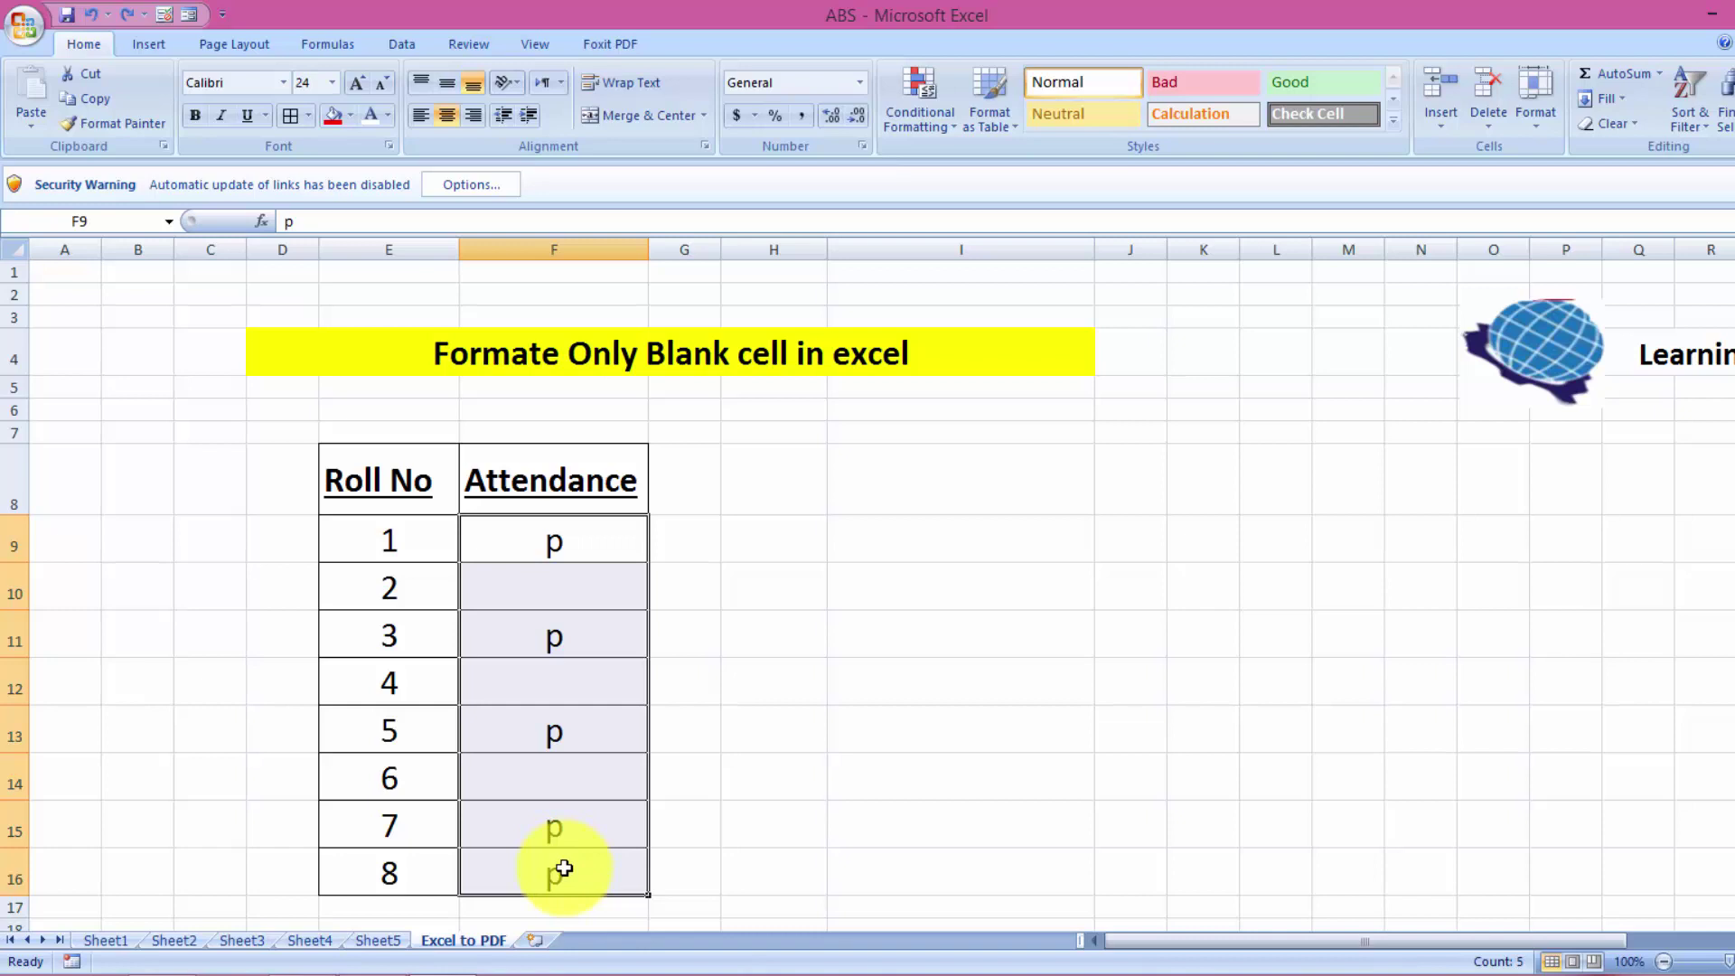
key(F5)
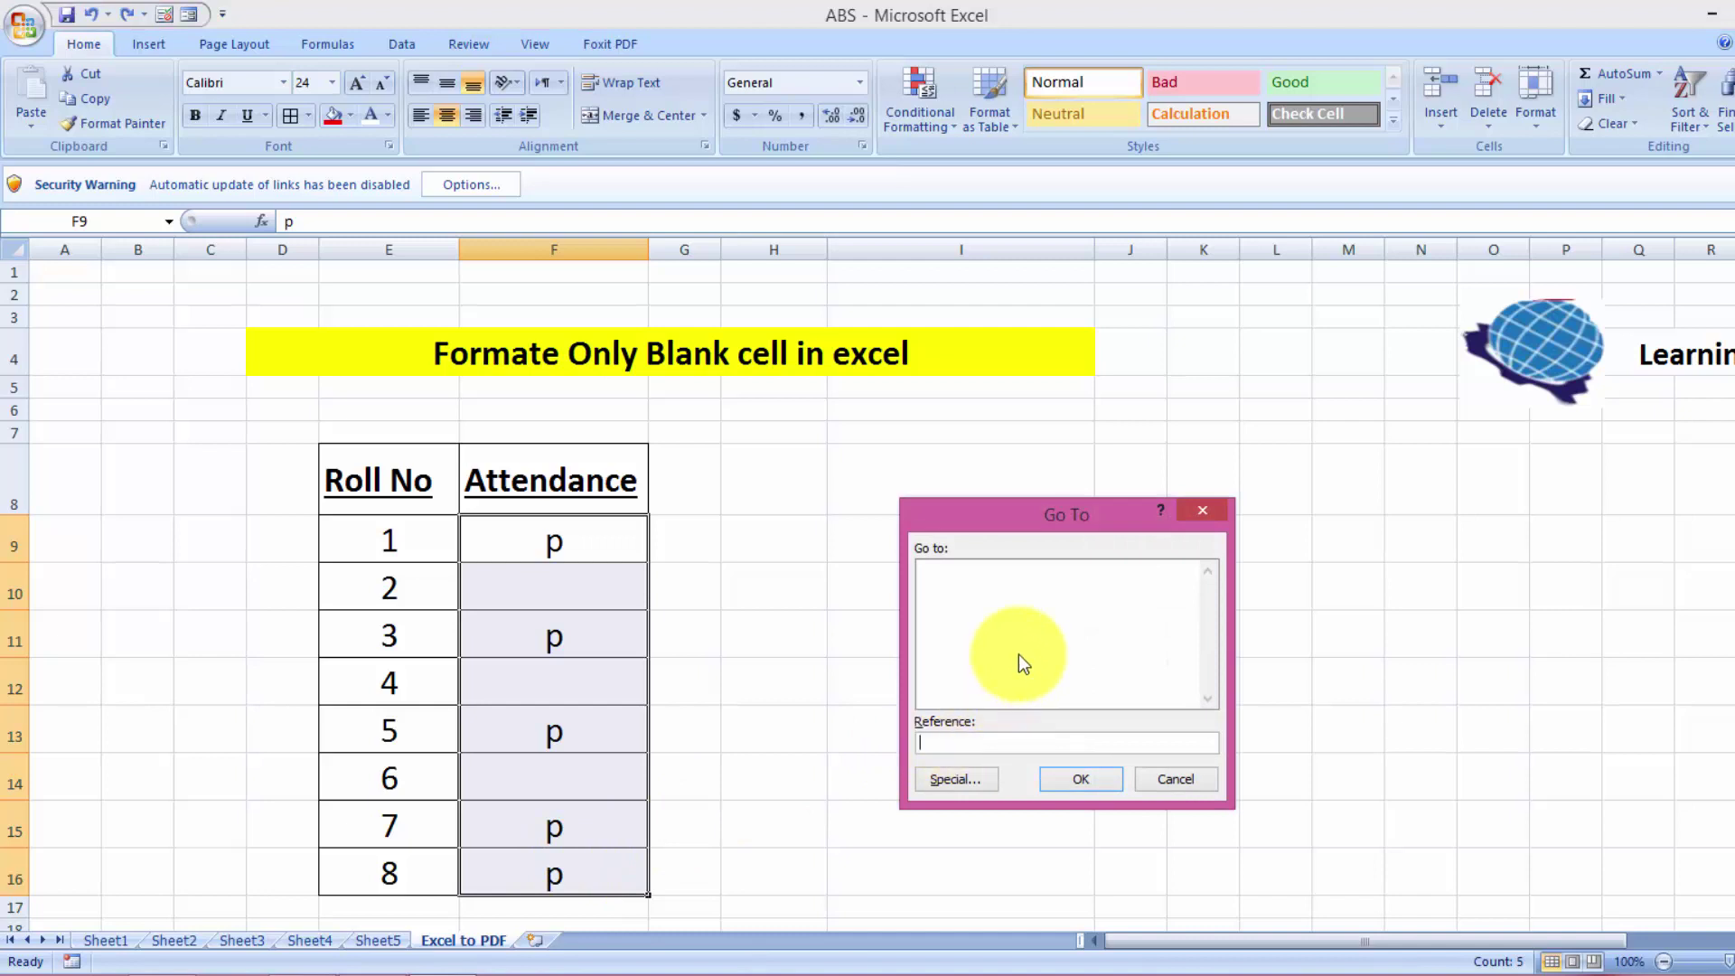
click(956, 779)
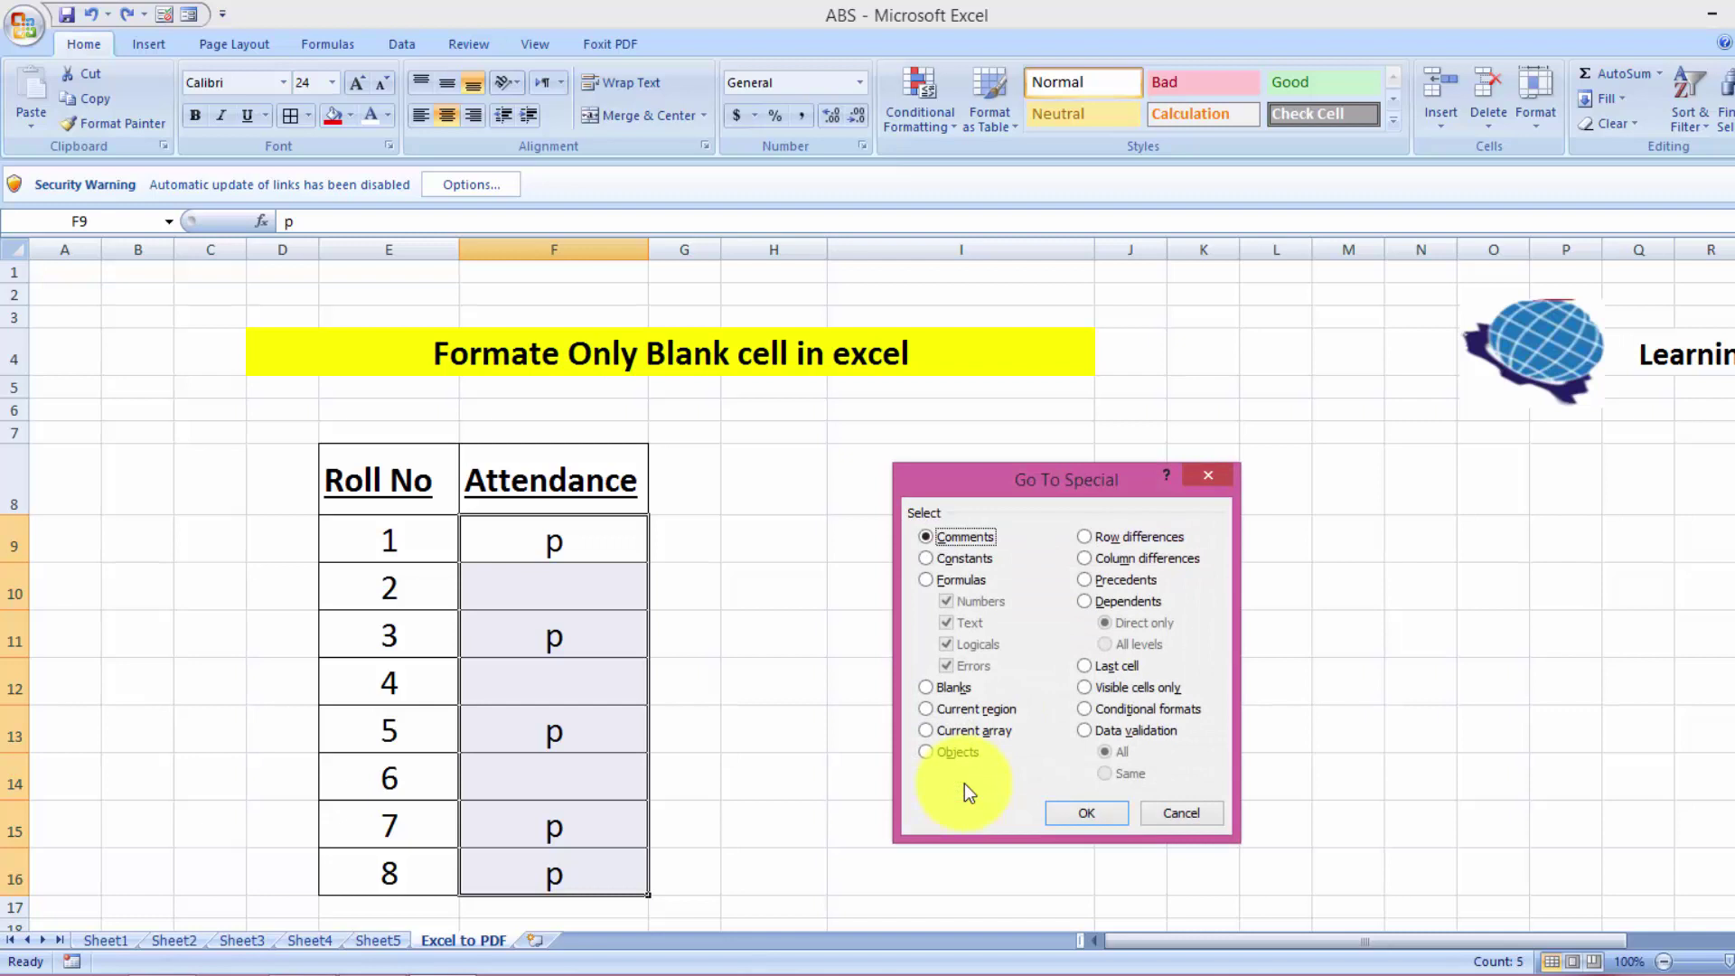
click(929, 690)
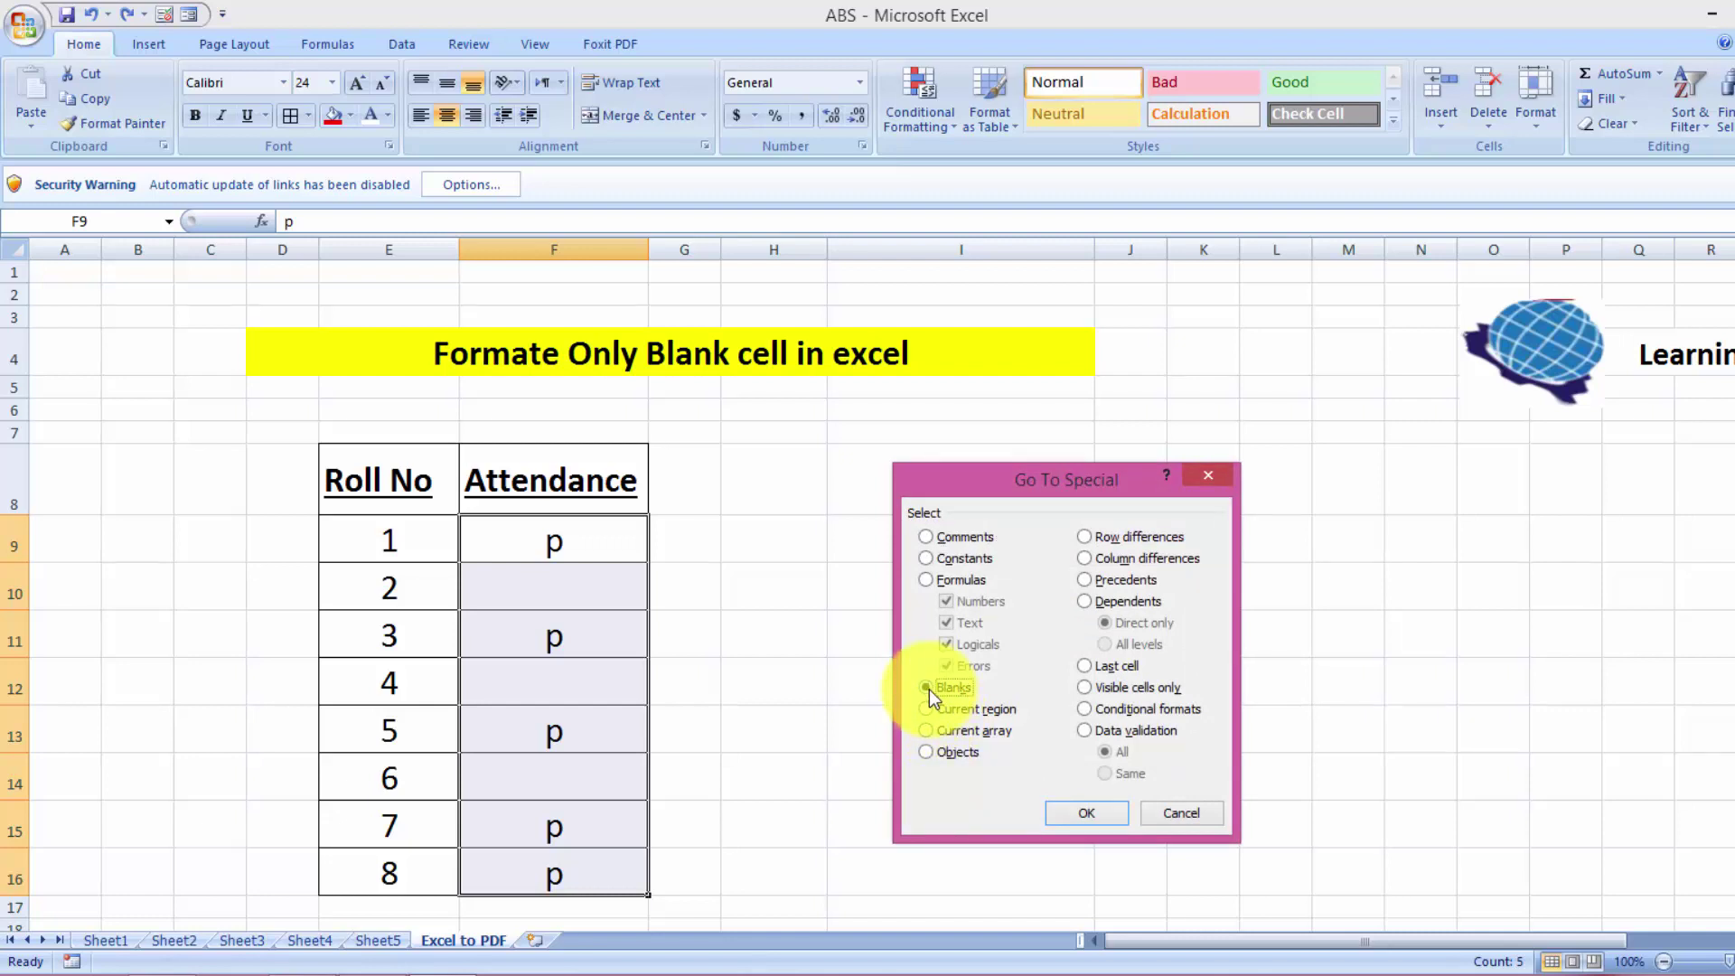
click(1080, 814)
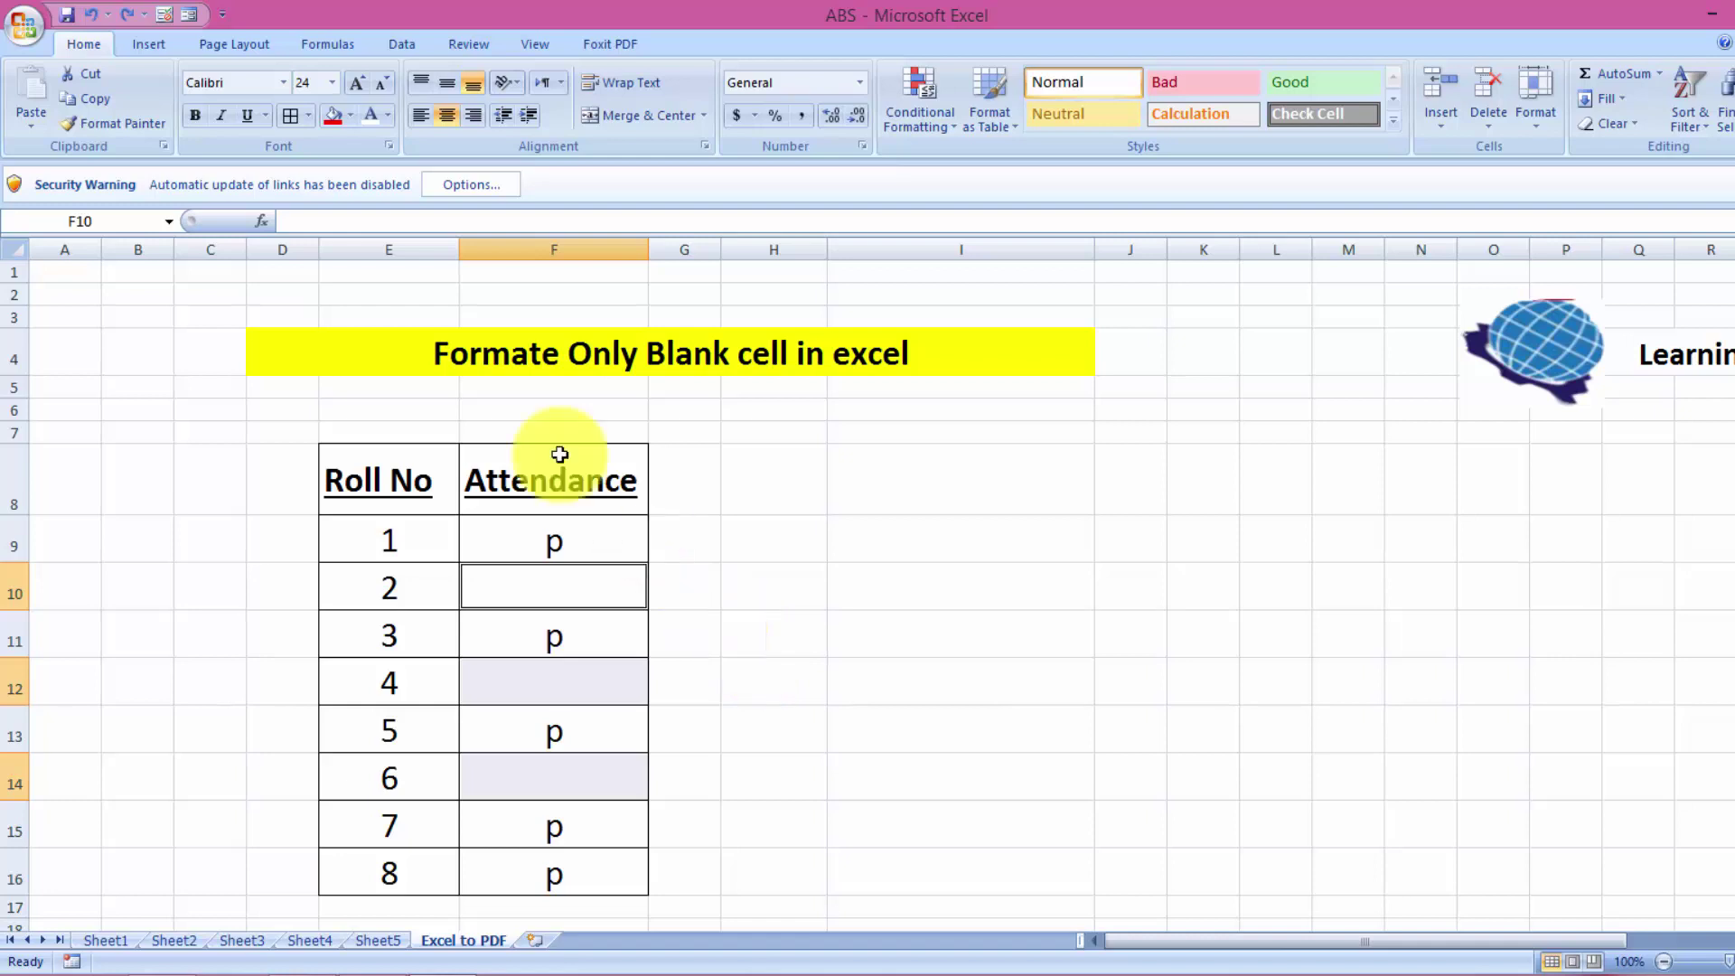
Fill the selected blank attendance cells with red and enter "A" in all of them at once
click(350, 118)
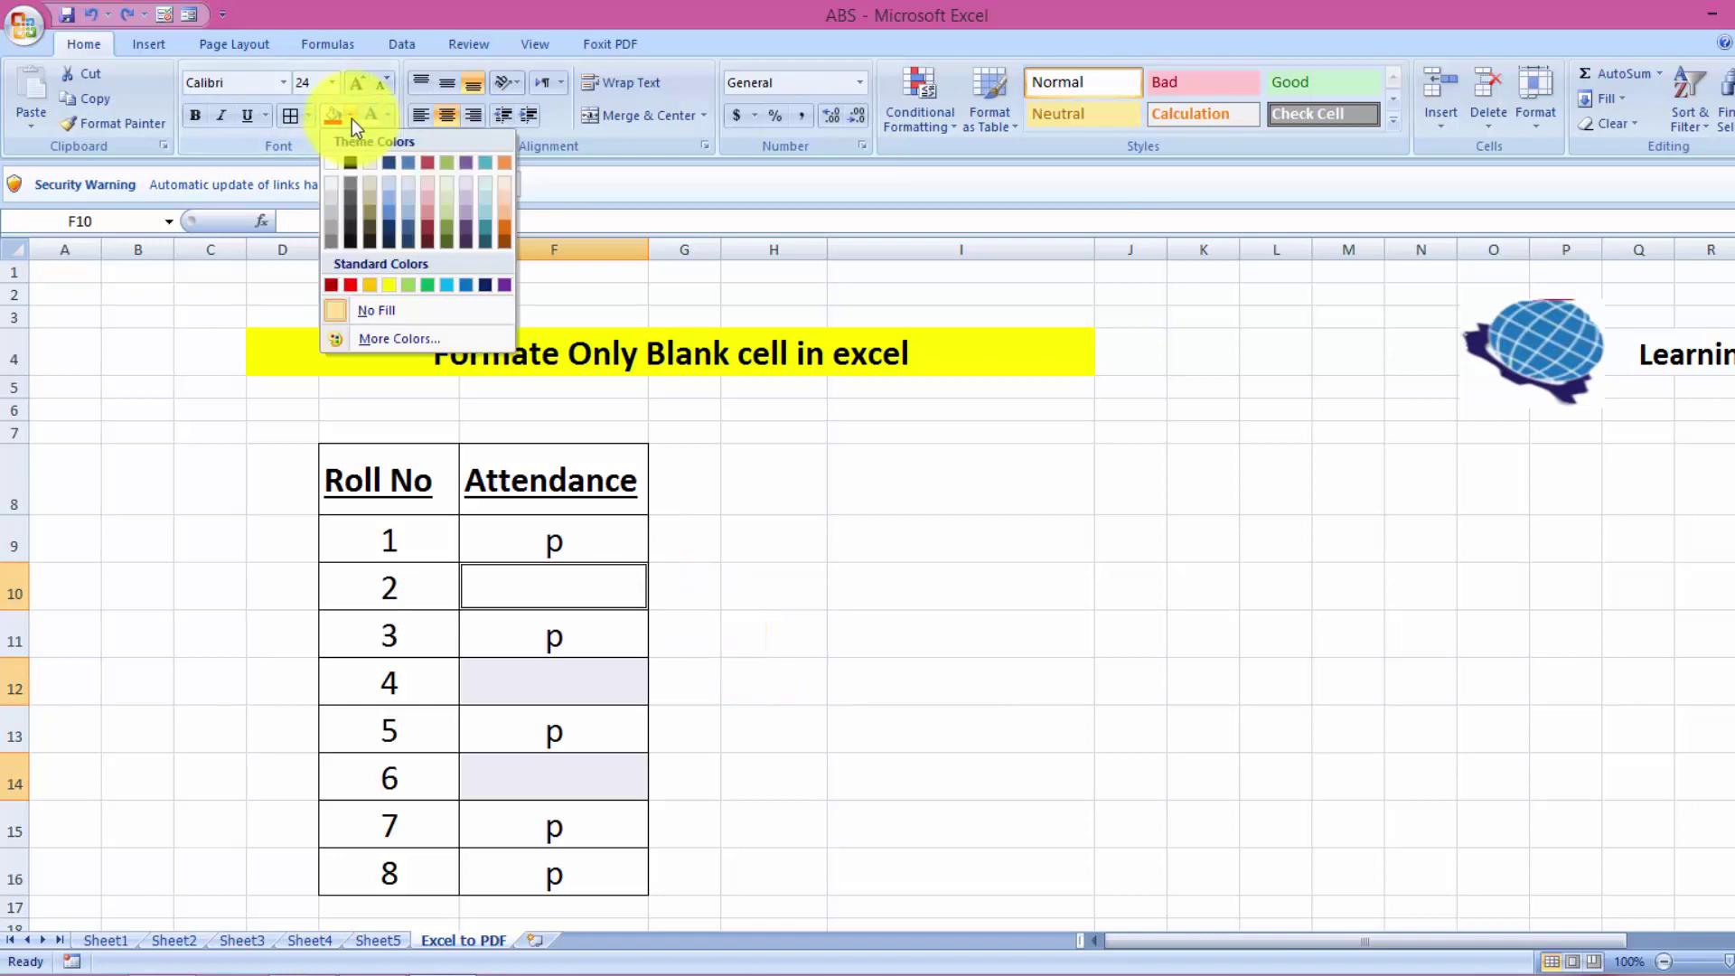
click(351, 286)
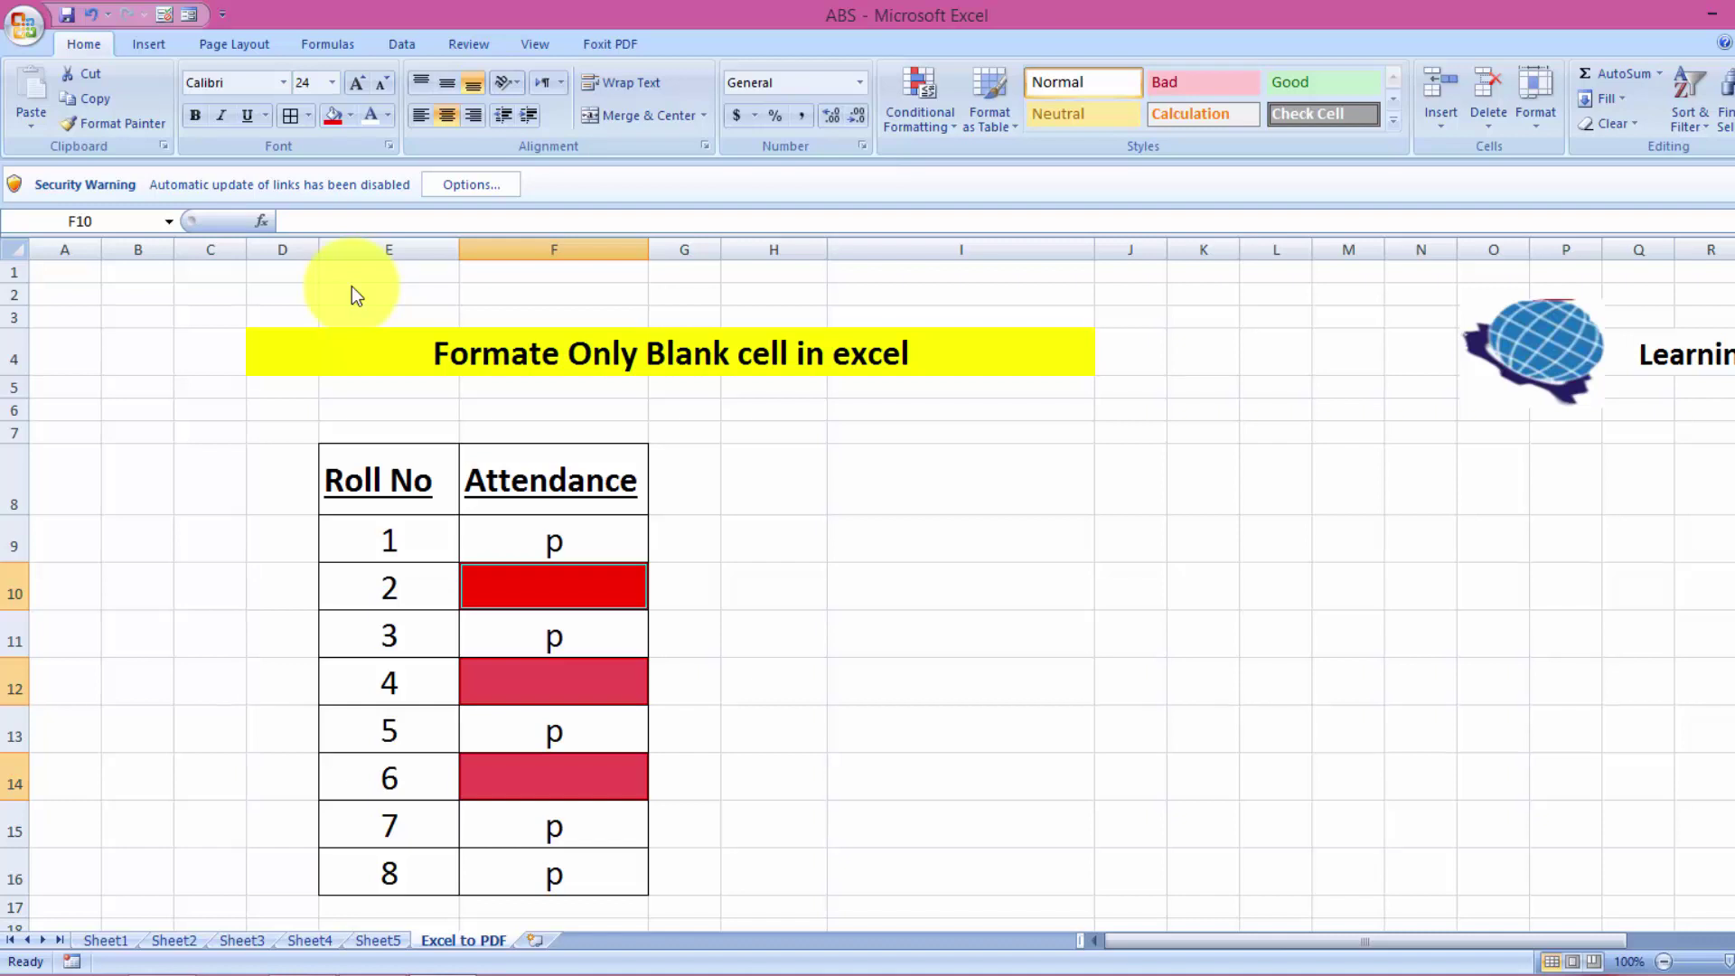
text(A)
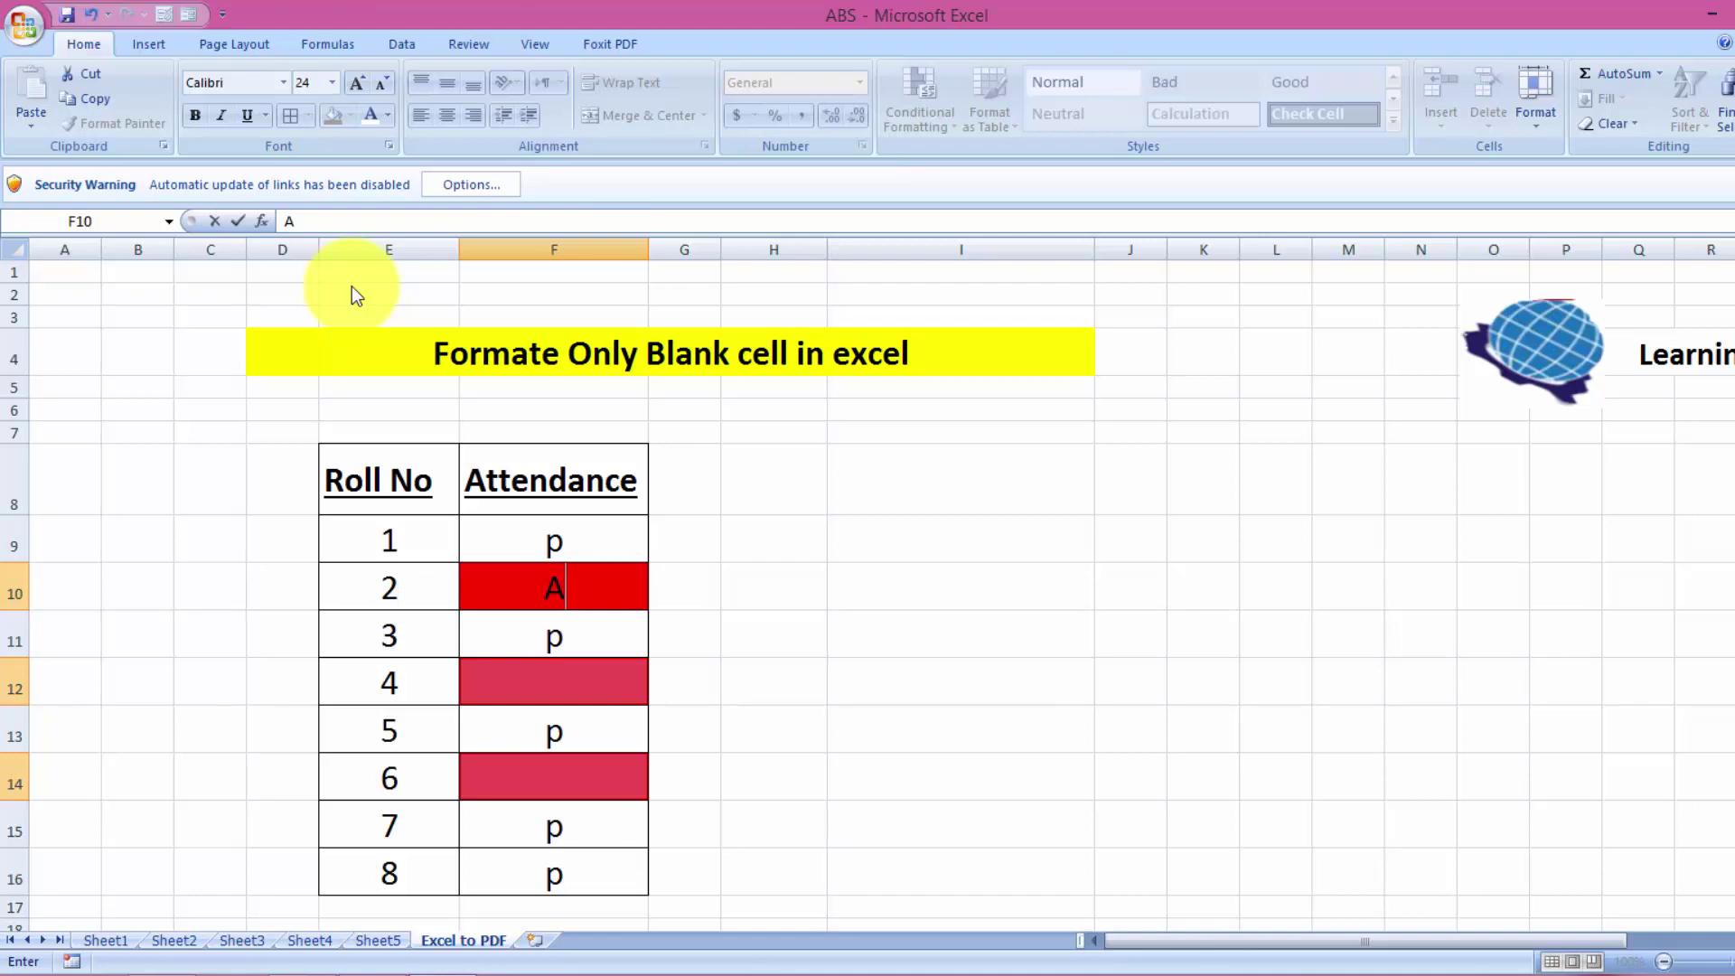
key(ctrl+Return)
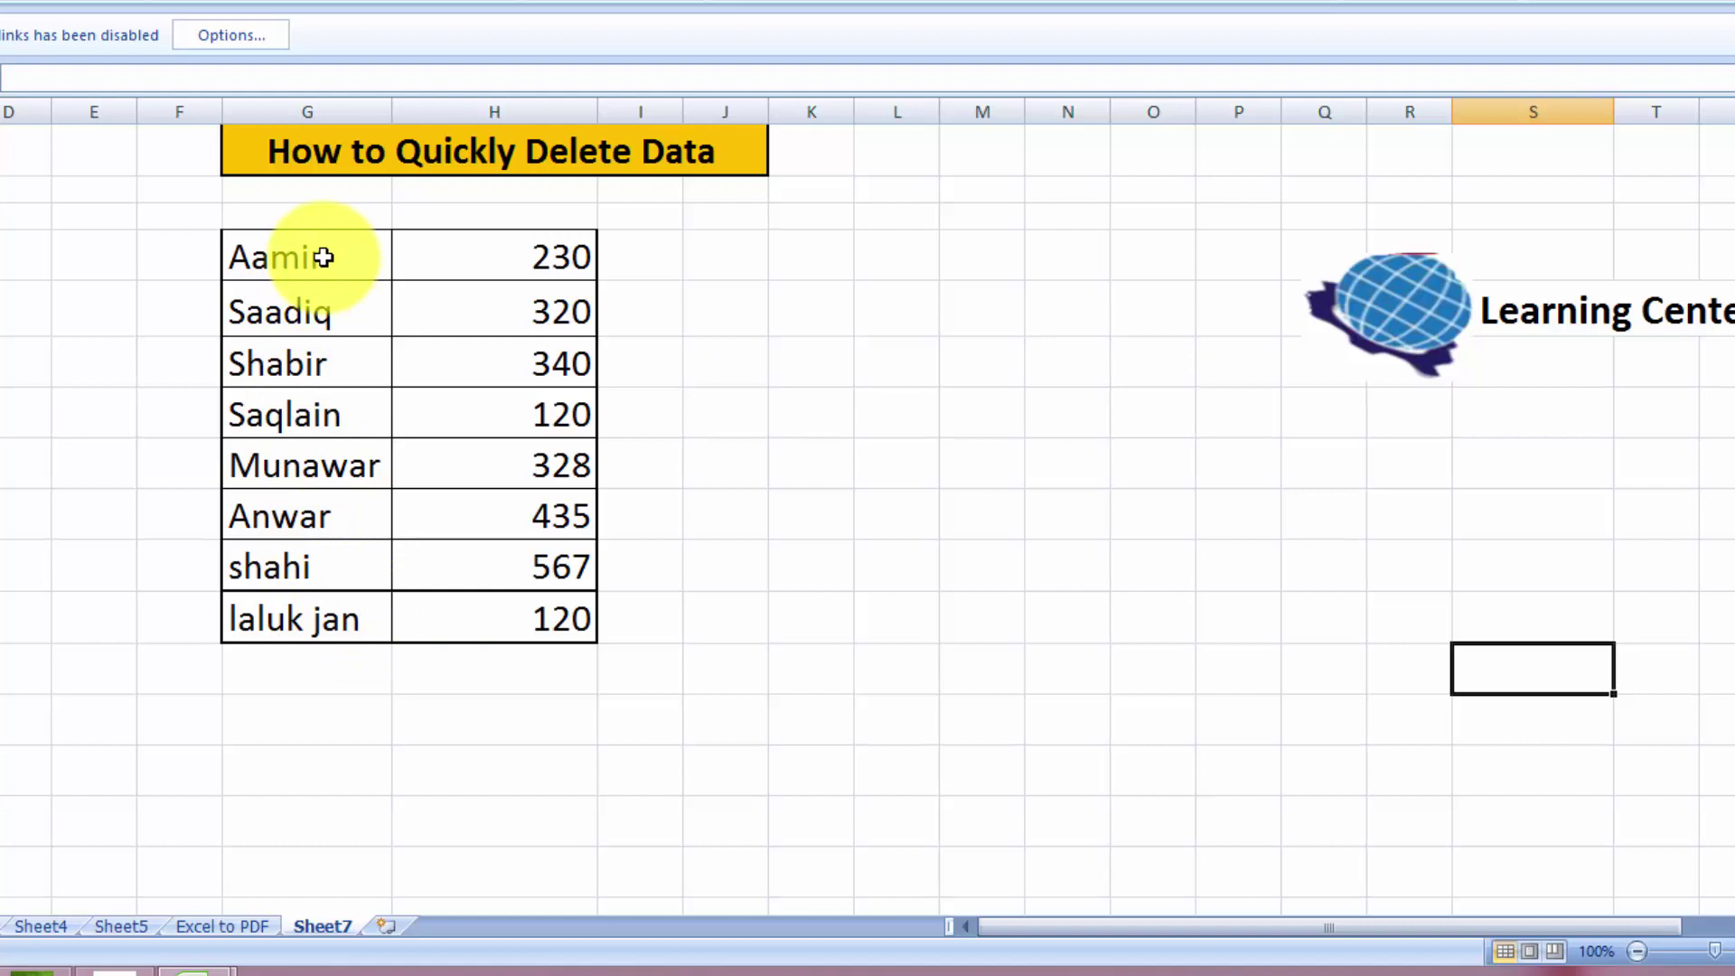
Clear all the names in column G of the Sheet7 table by pulling the fill handle back over the selected range
drag(324, 257, 333, 618)
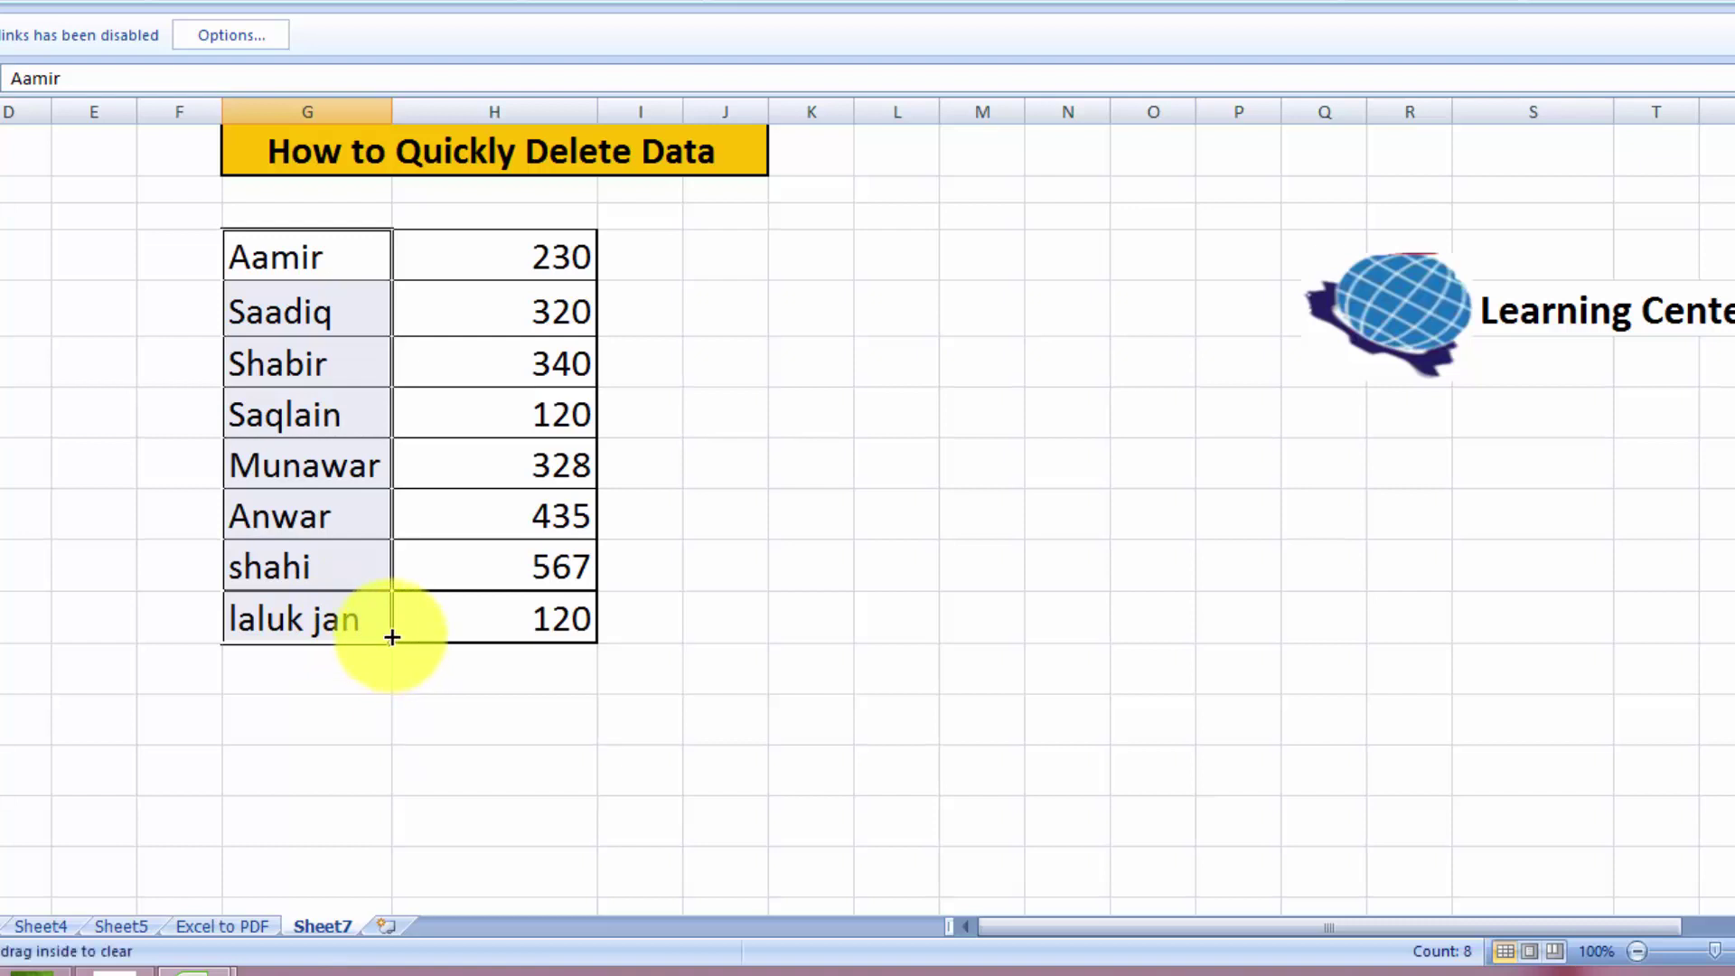
drag(391, 631, 375, 255)
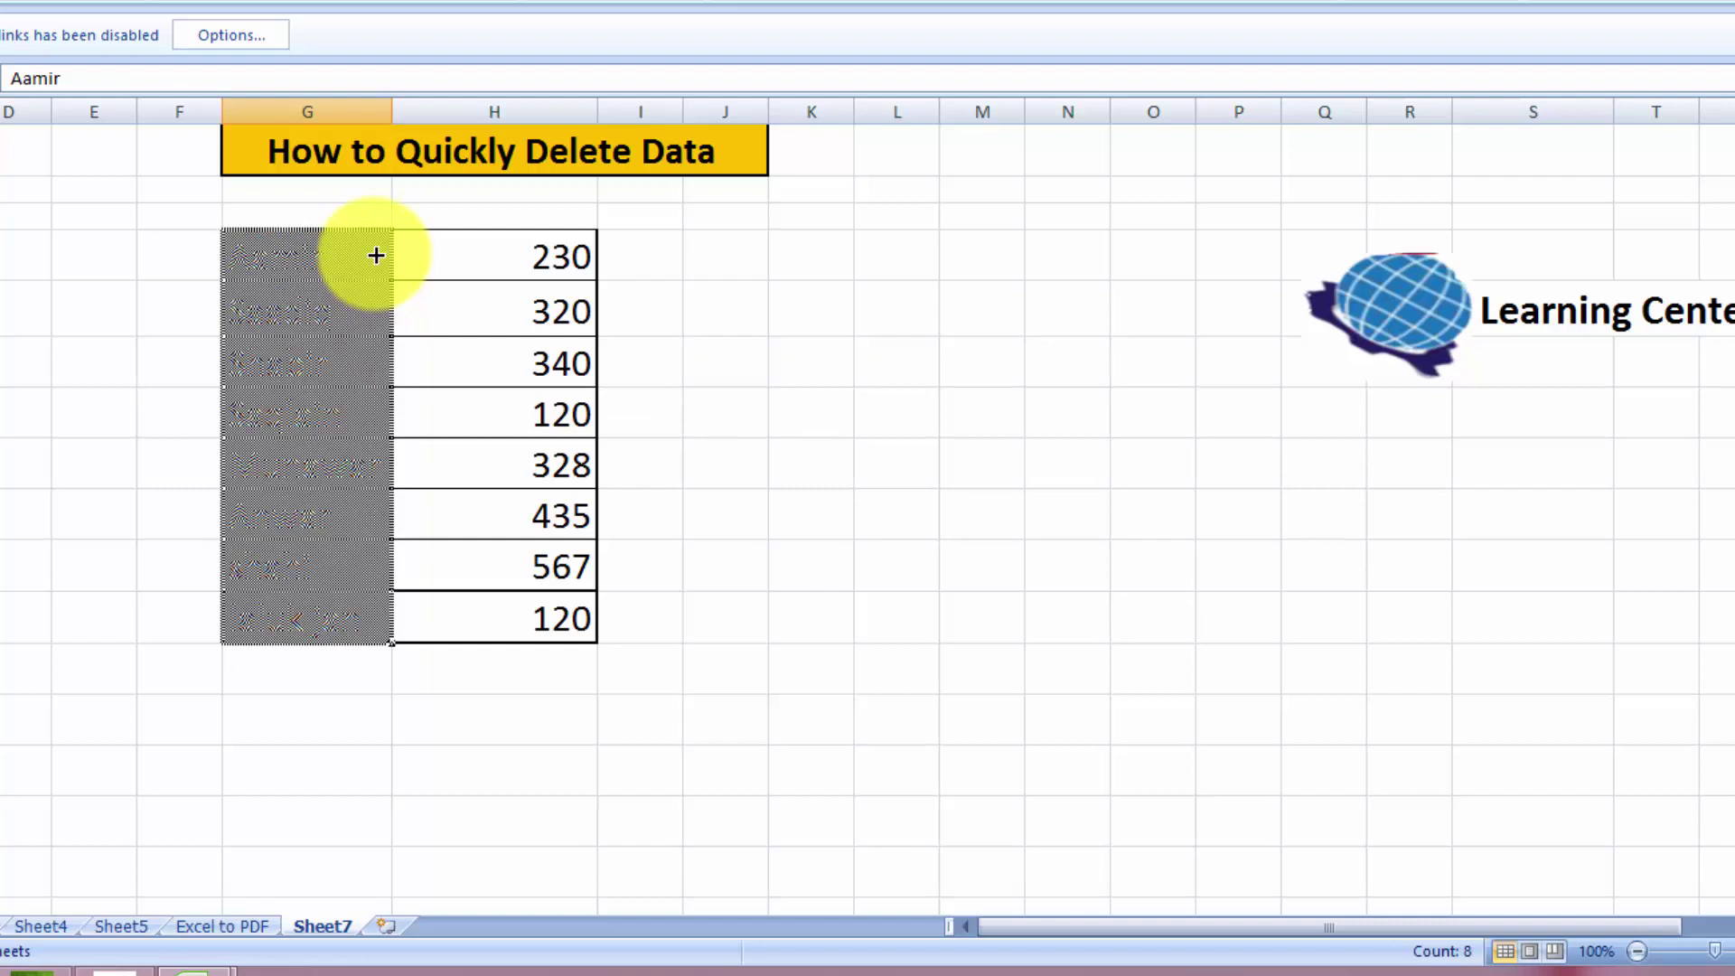
Clear the names in column G and the amounts in column H of the Sheet7 table by pulling the fill handle back over each selected range
drag(376, 255, 376, 256)
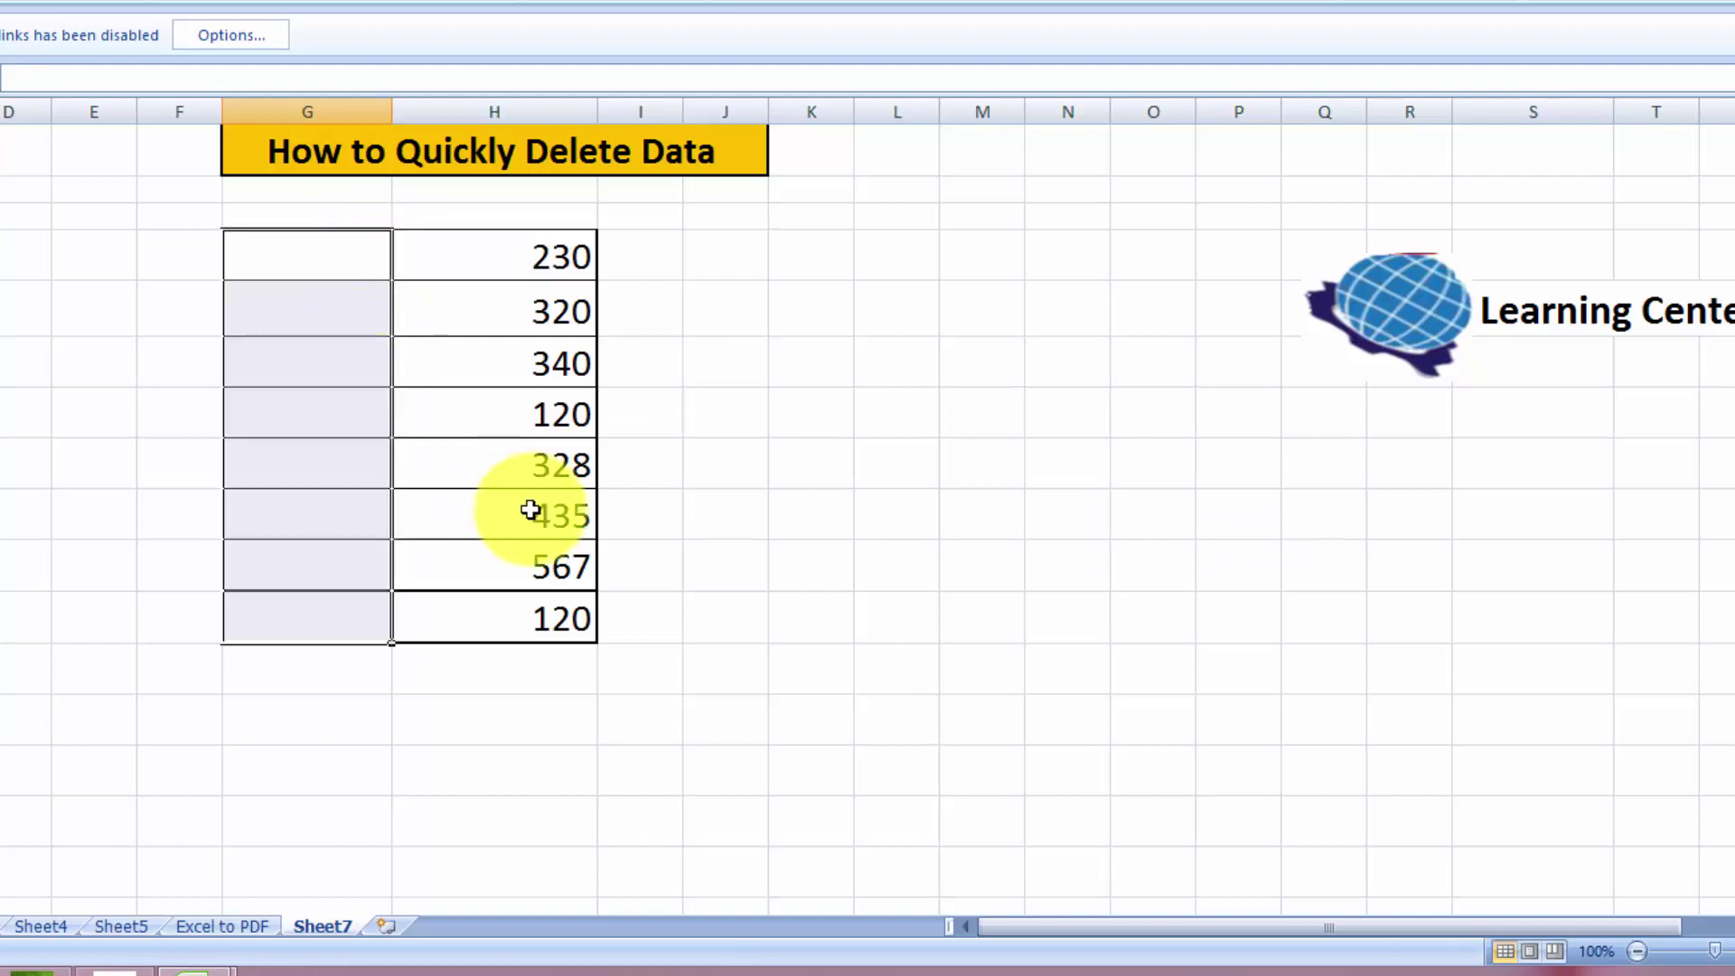
click(526, 261)
drag(526, 261, 534, 604)
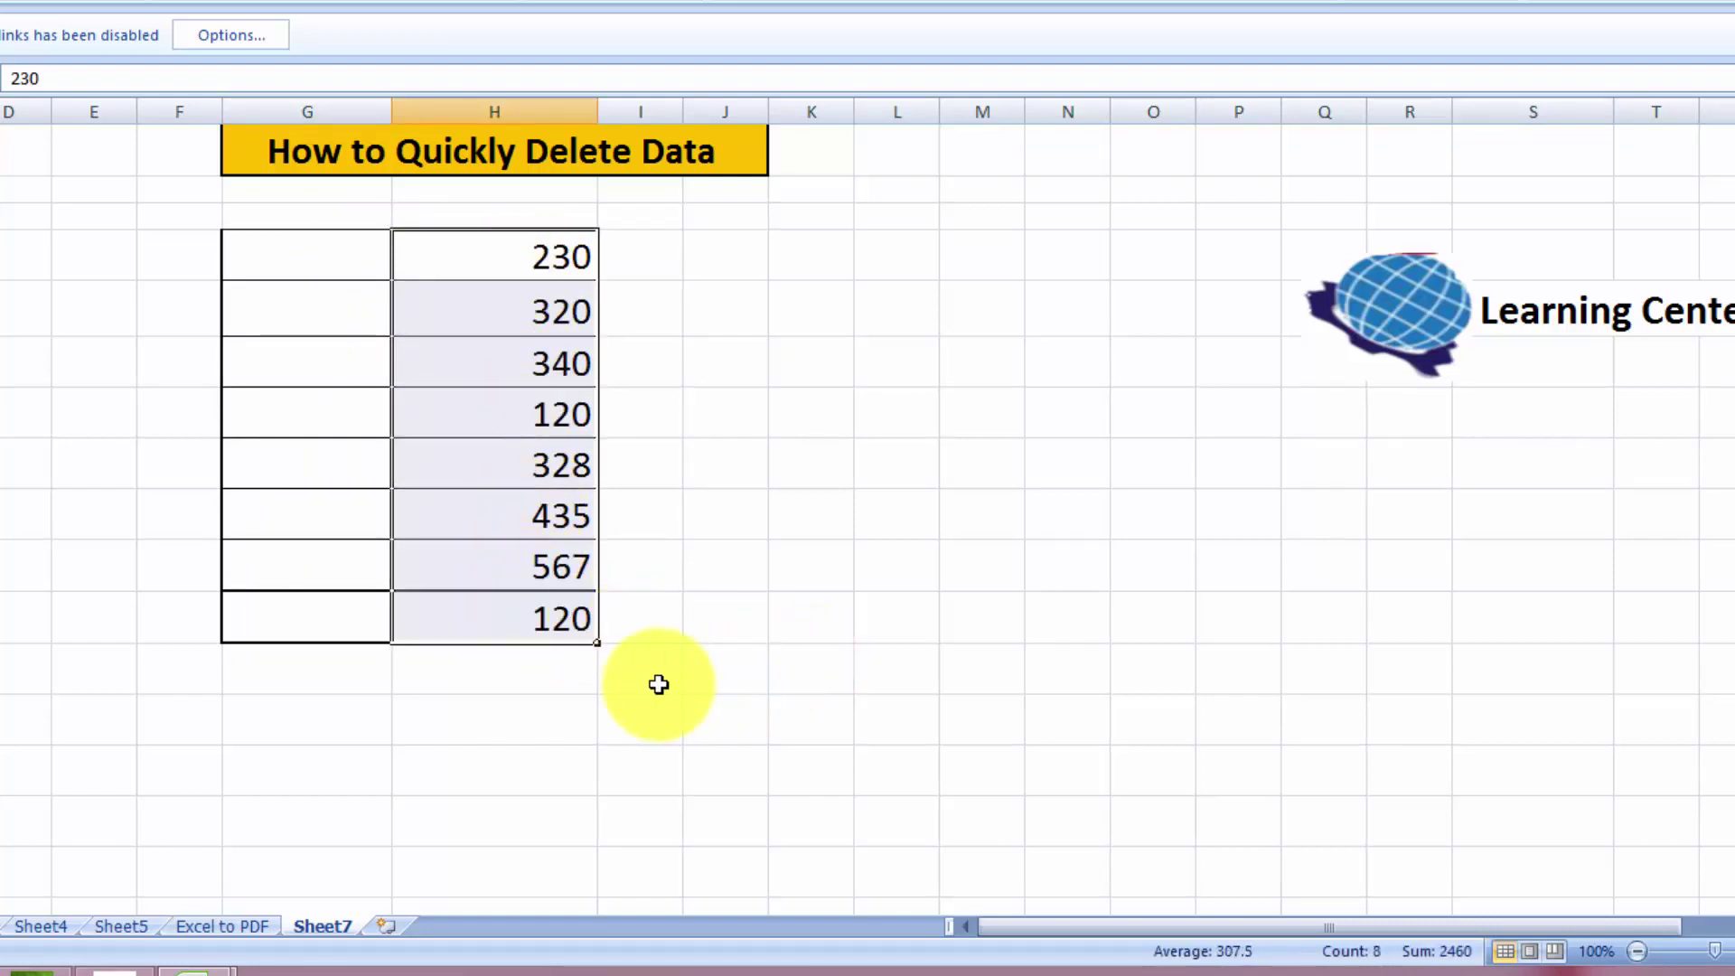
drag(597, 643, 569, 246)
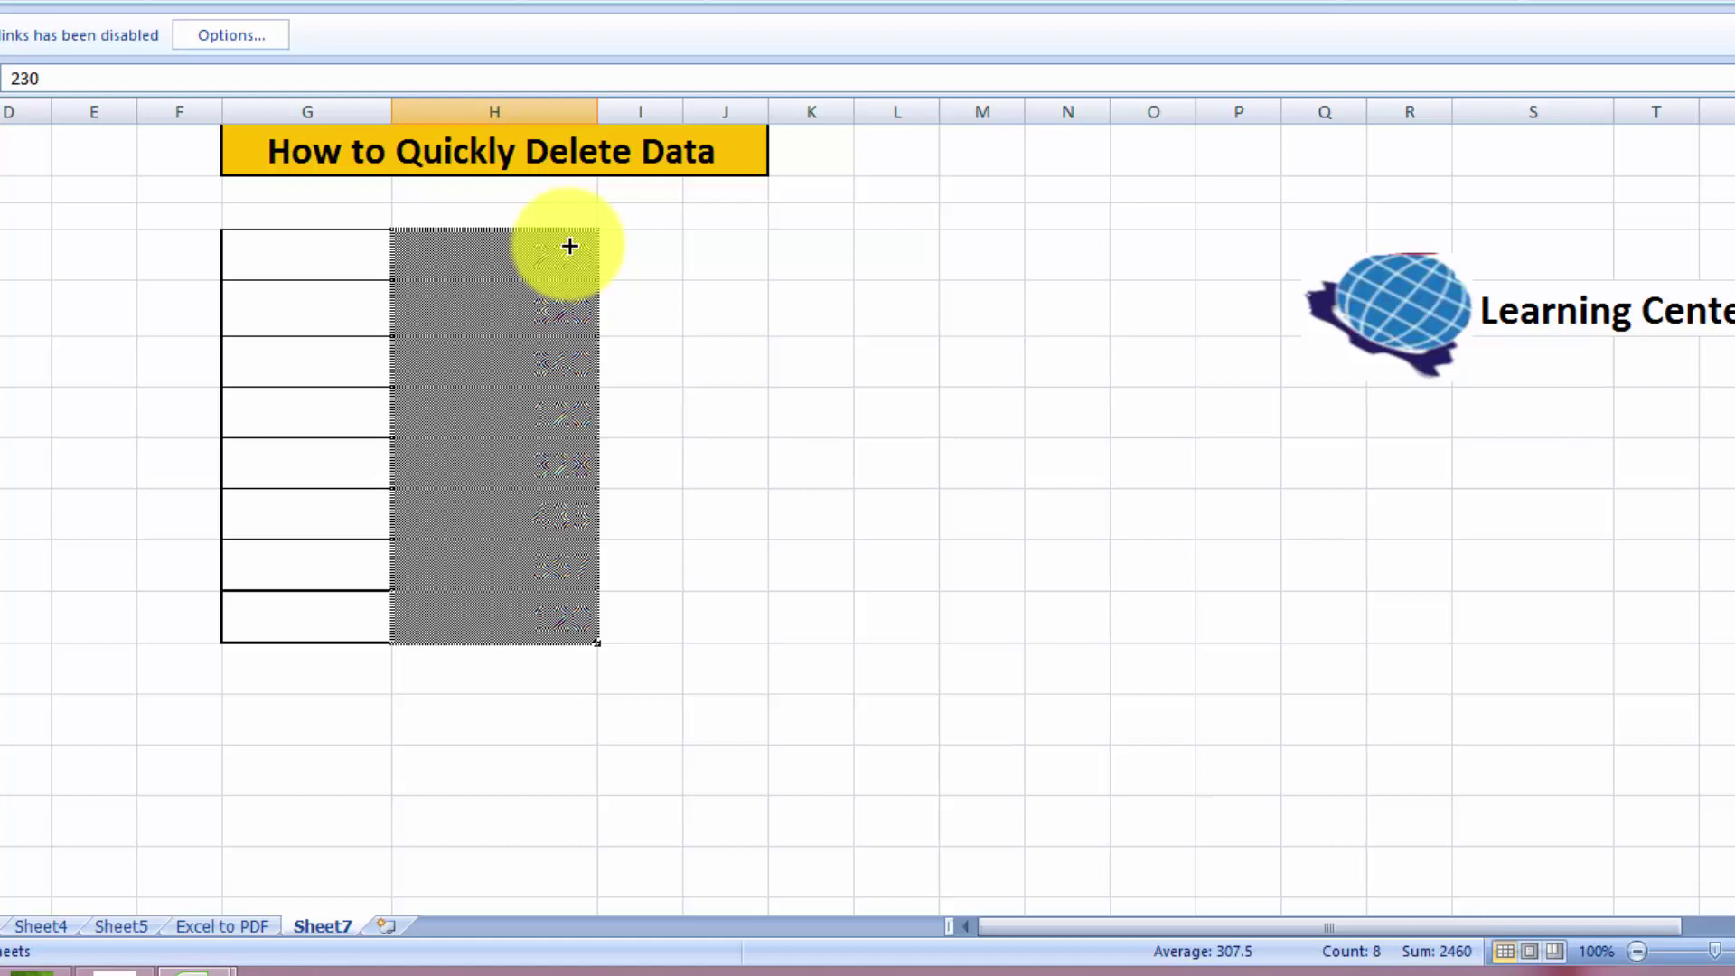
drag(569, 245, 569, 245)
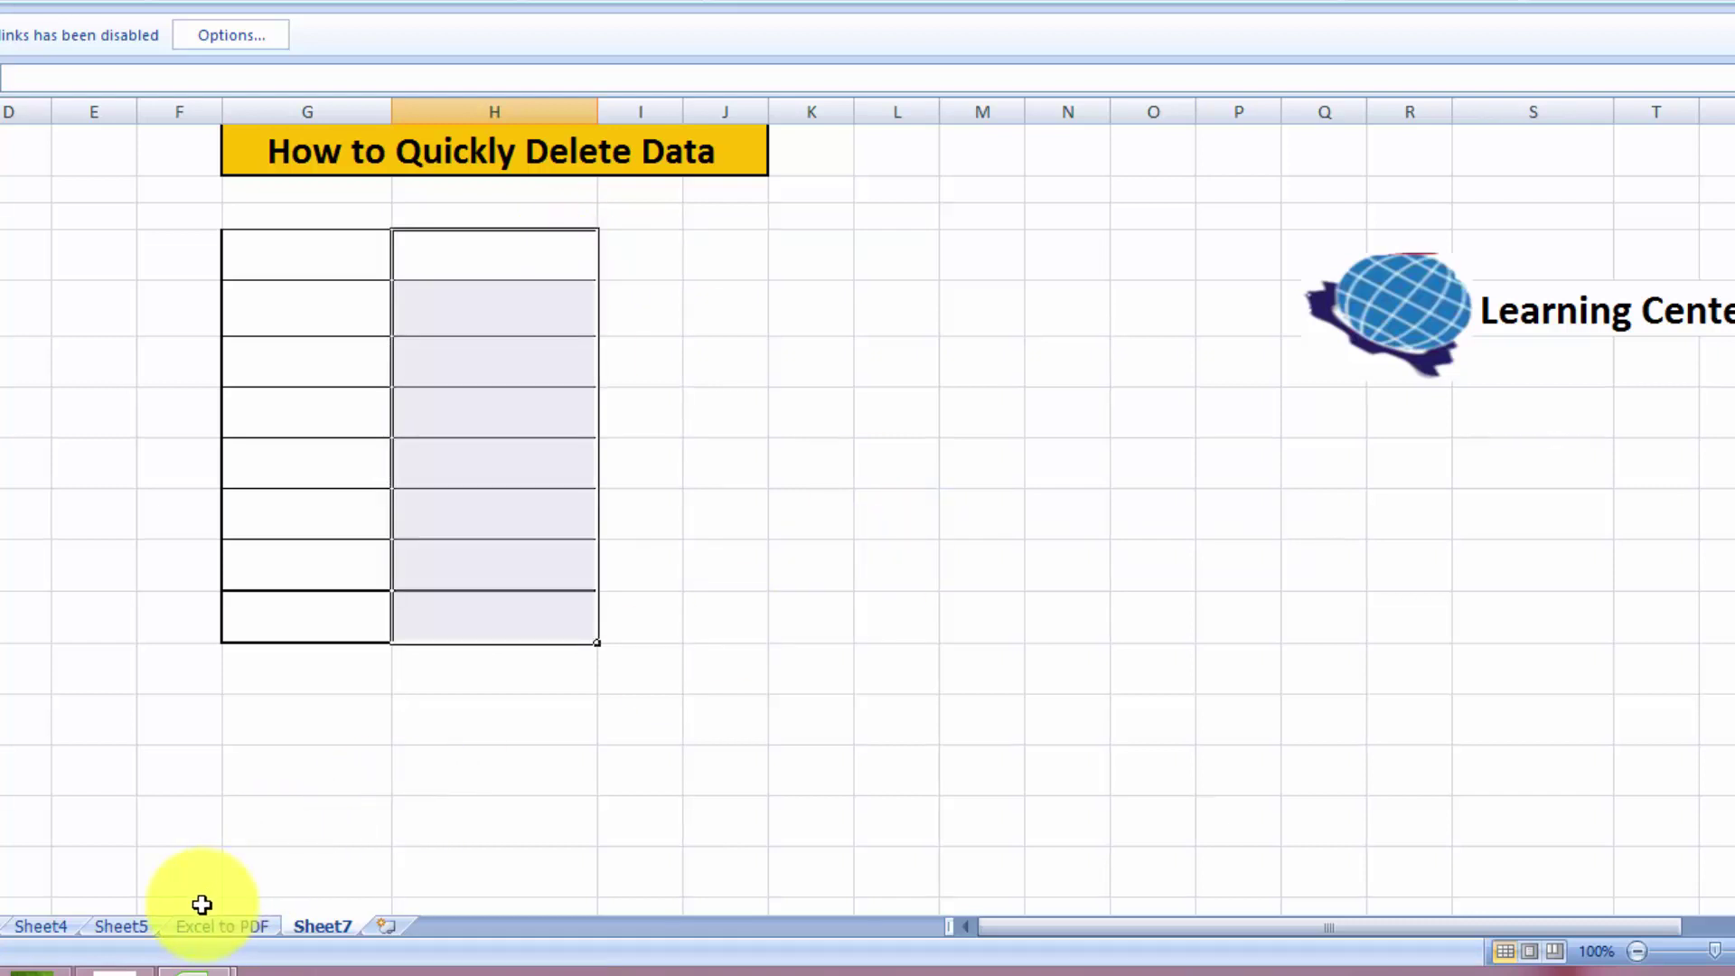
Clear the names and amounts in H3:I18 of the Practice workbook's Consolidate sheet by pulling the fill handle back over the selection
click(128, 920)
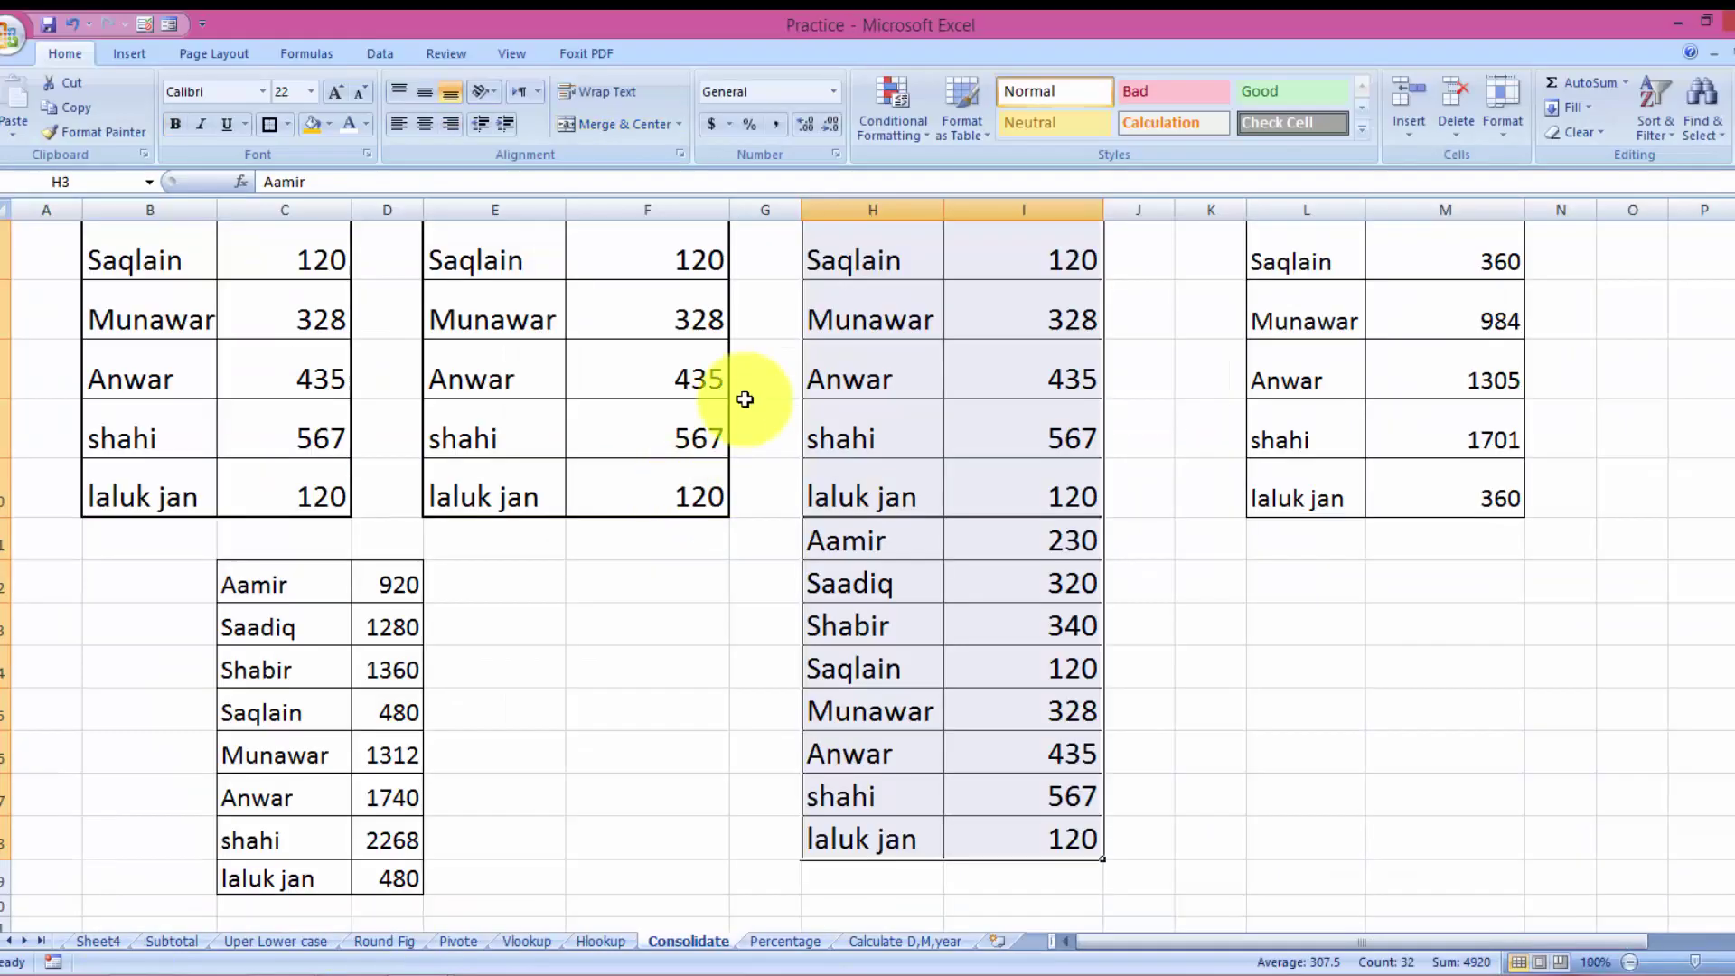
scroll(1726, 299, up, 2)
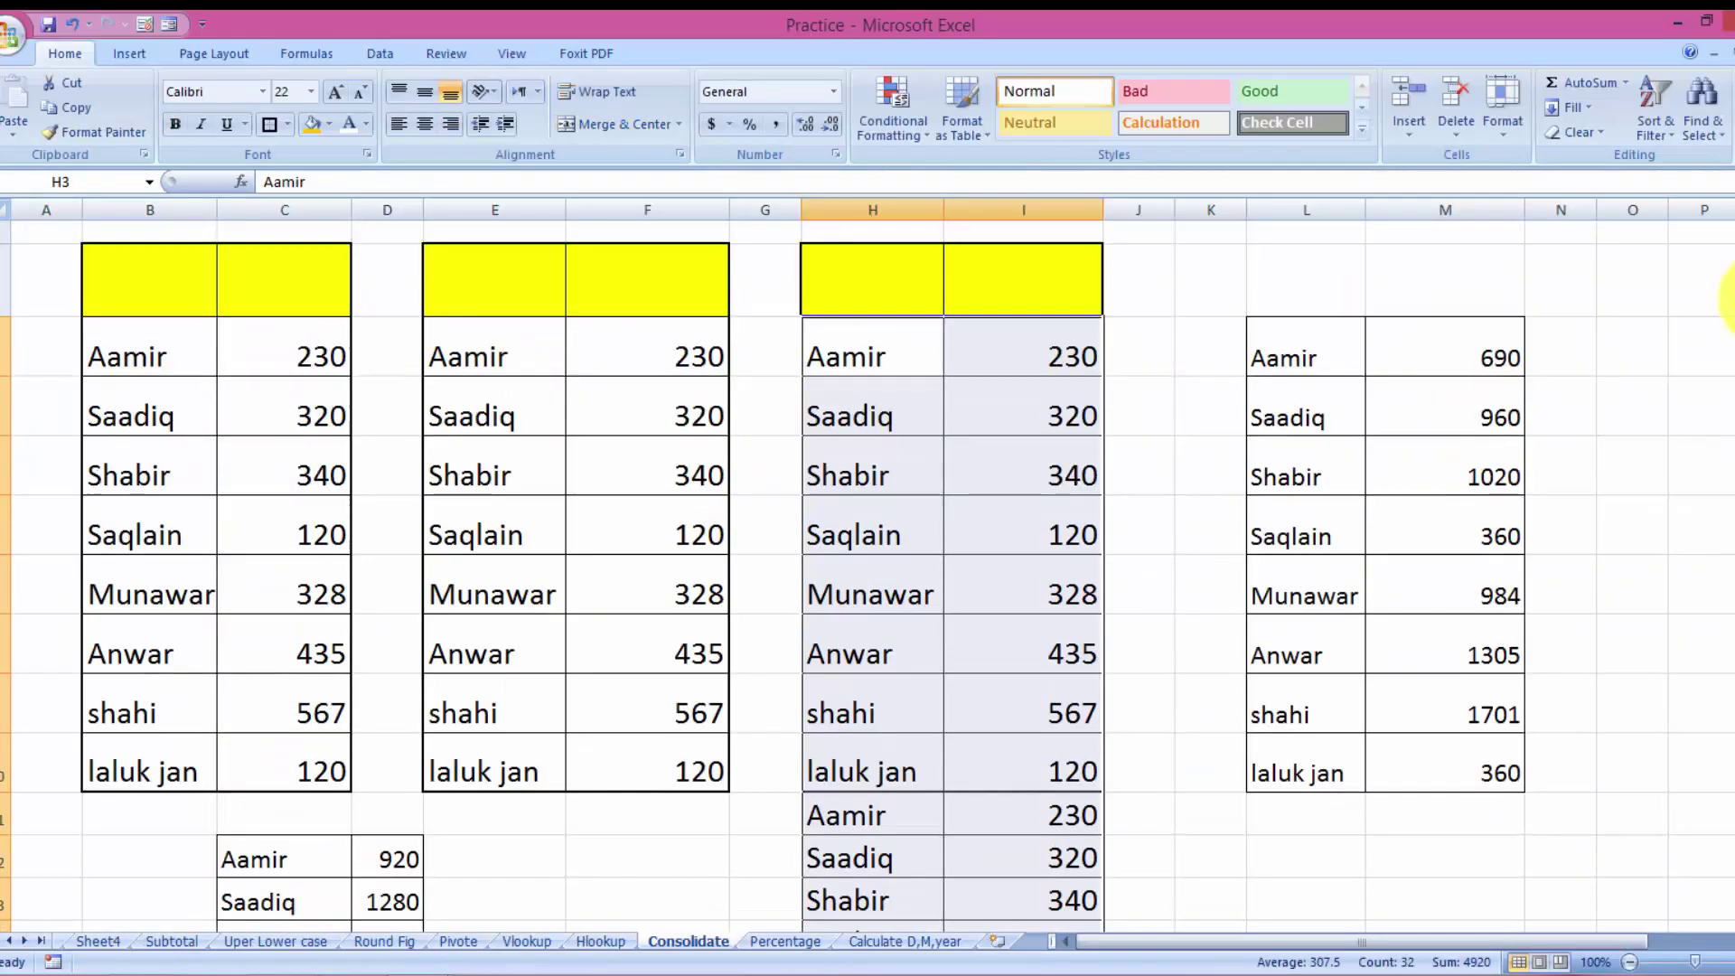
click(881, 357)
drag(1052, 443, 1026, 924)
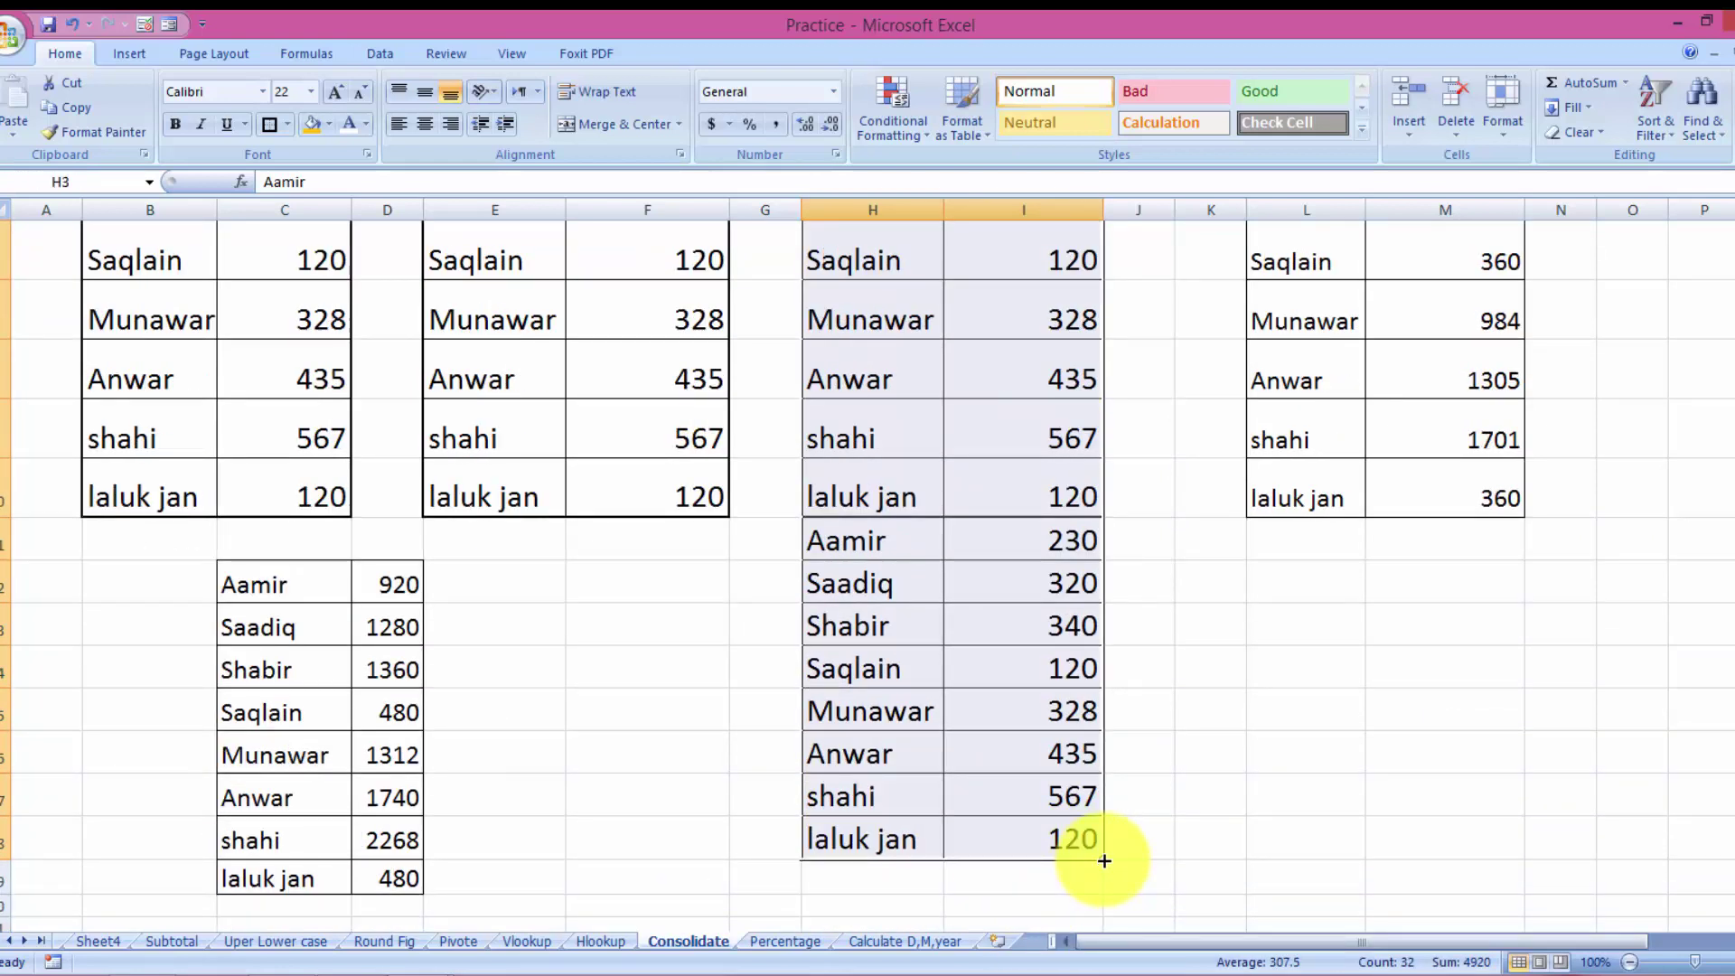
mouse_move(1104, 860)
mouse_down()
mouse_move(1069, 728)
mouse_move(1048, 119)
mouse_move(1015, 312)
mouse_up()
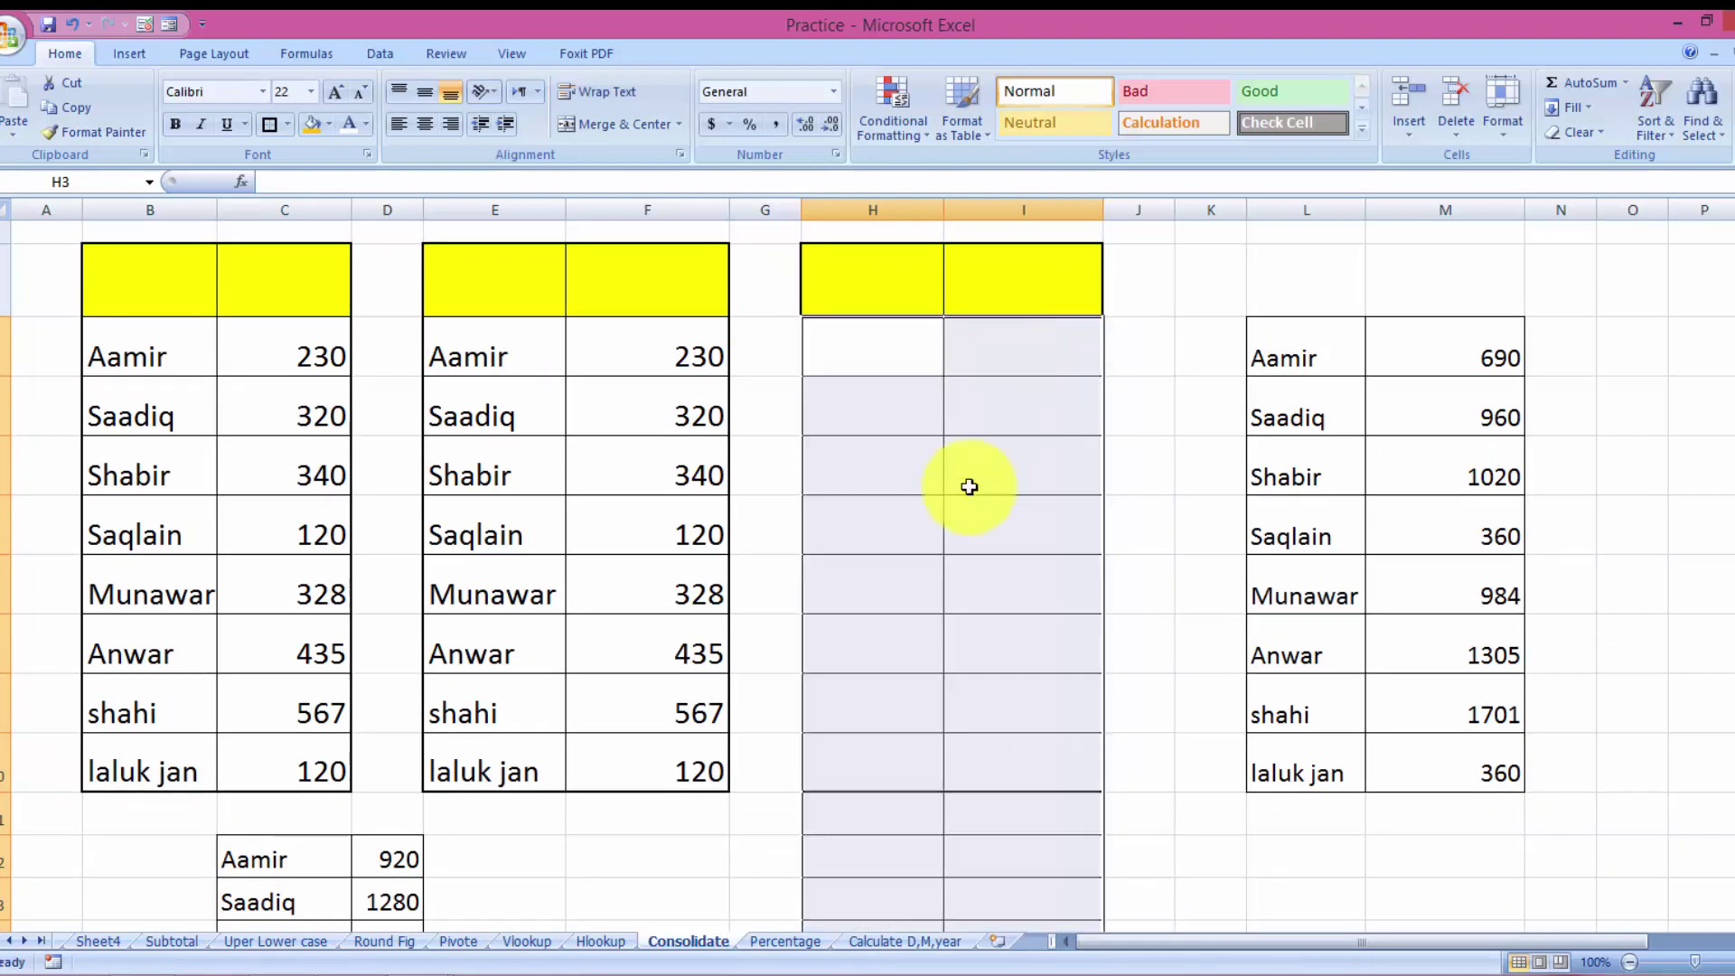
click(148, 287)
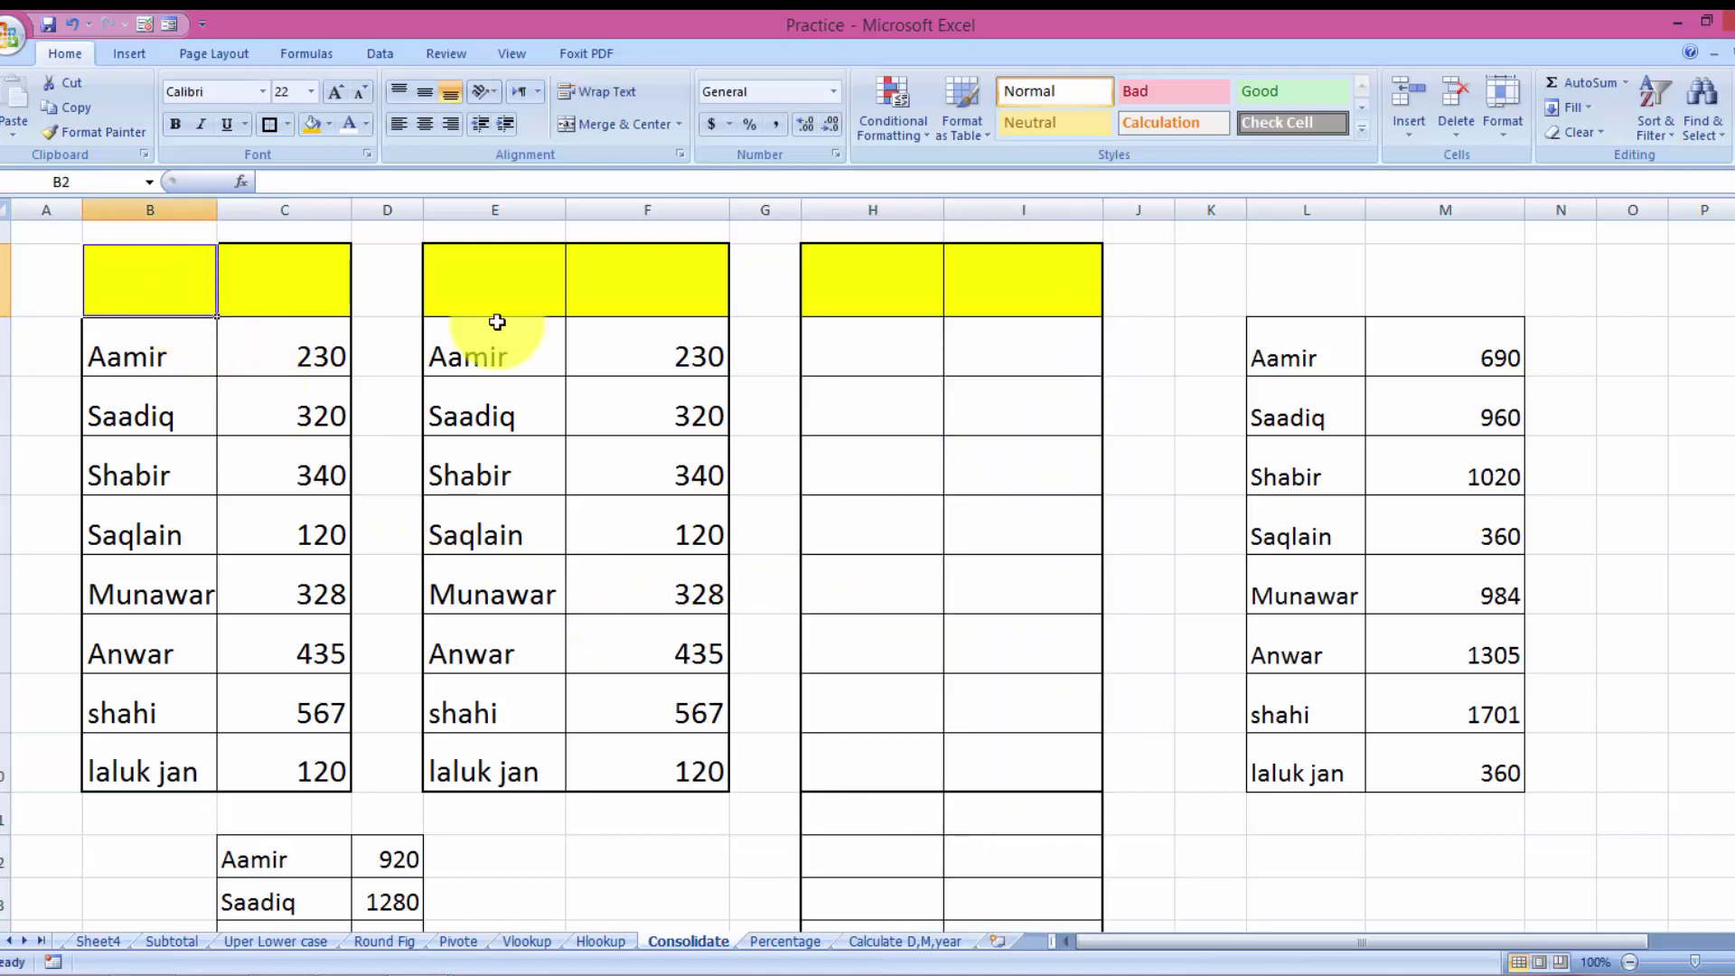
mouse_move(497, 323)
mouse_down()
mouse_move(914, 388)
mouse_move(1054, 488)
mouse_move(837, 566)
mouse_move(718, 774)
mouse_move(704, 324)
mouse_up()
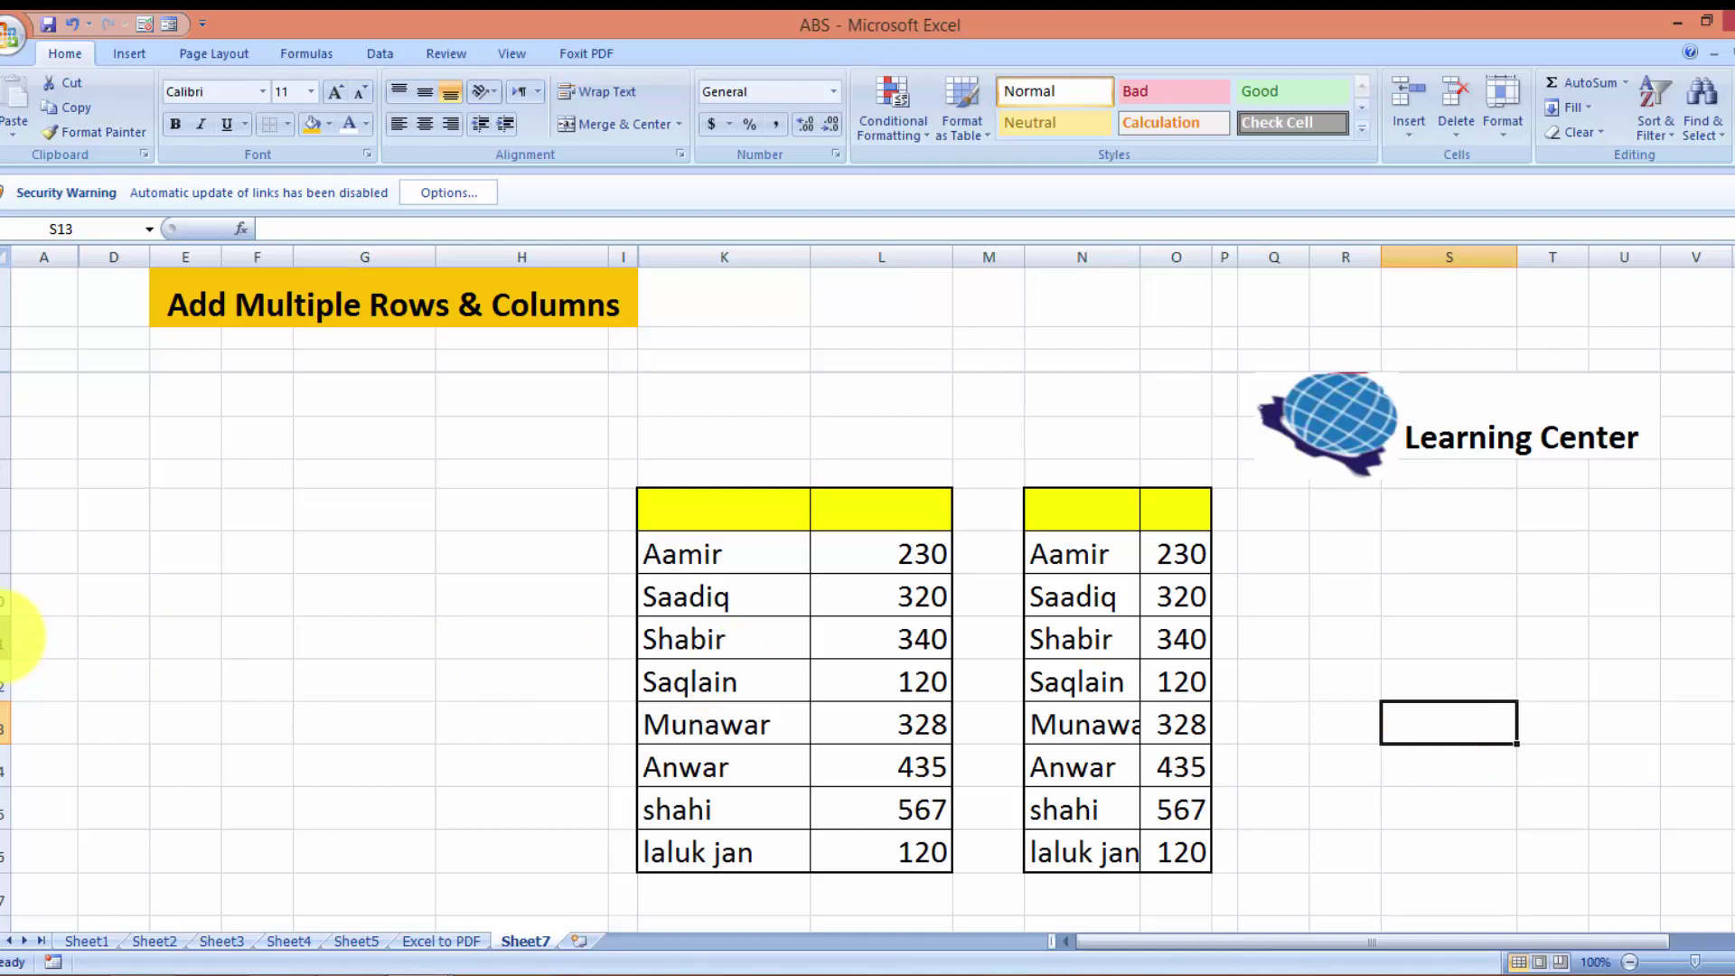
Insert one blank row above row 11 on the Add Multiple Rows & Columns sheet of the ABS workbook
click(7, 639)
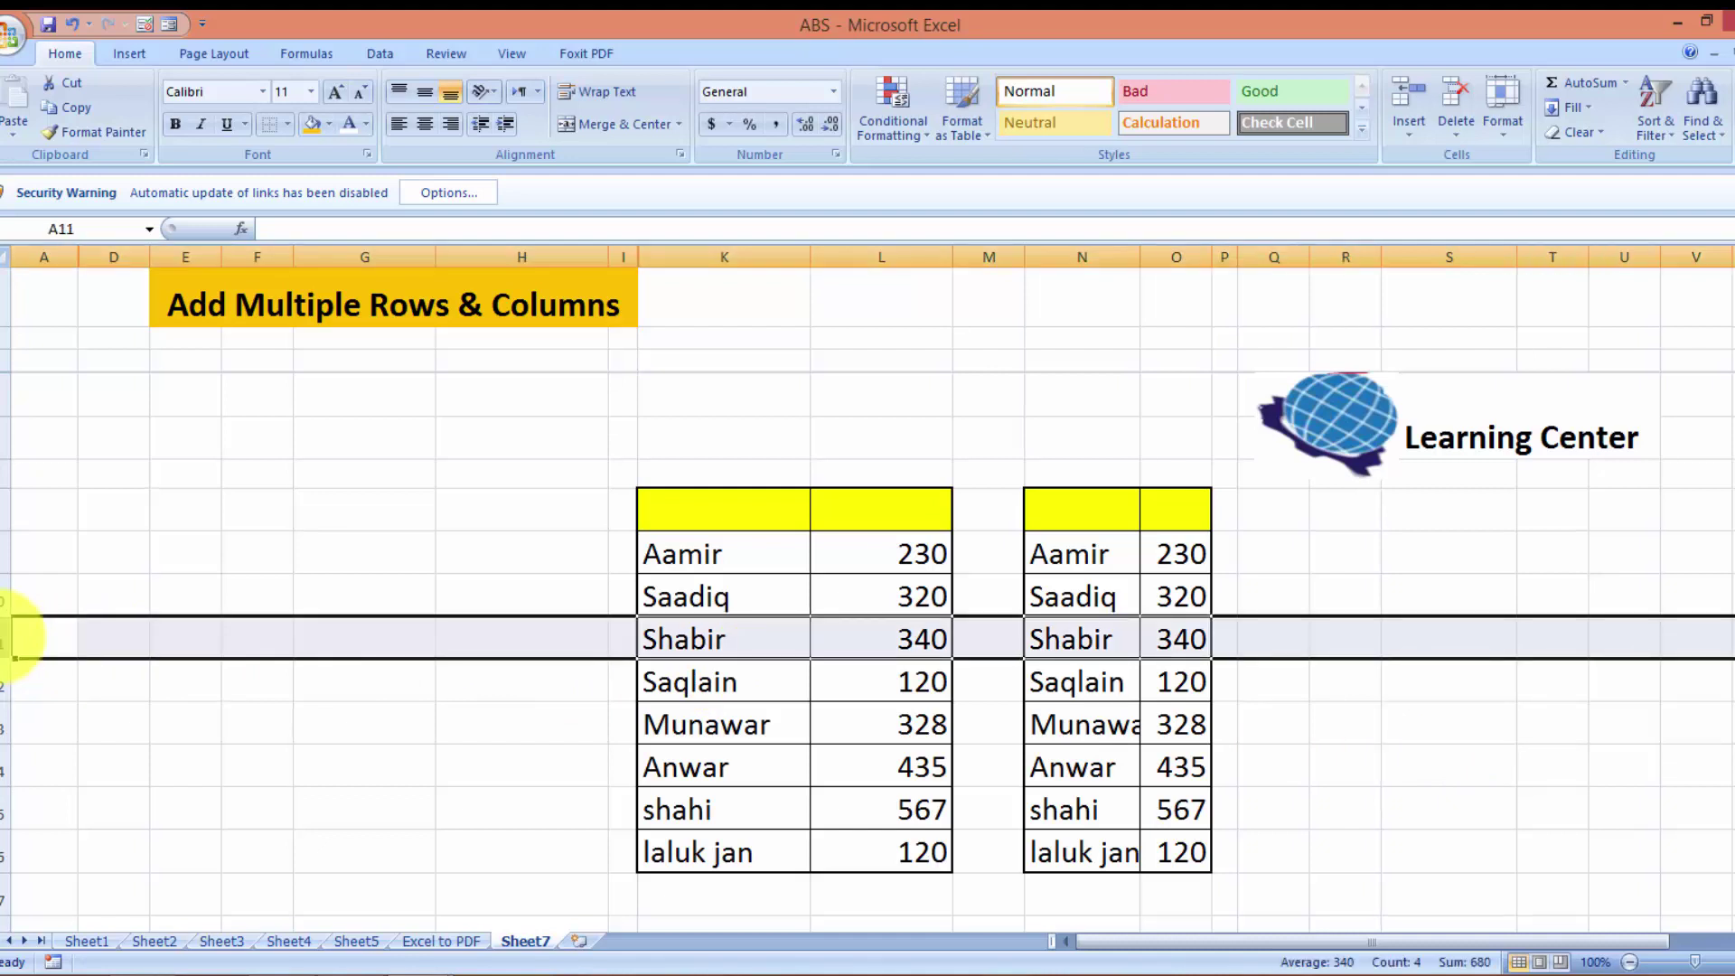
right_click(8, 642)
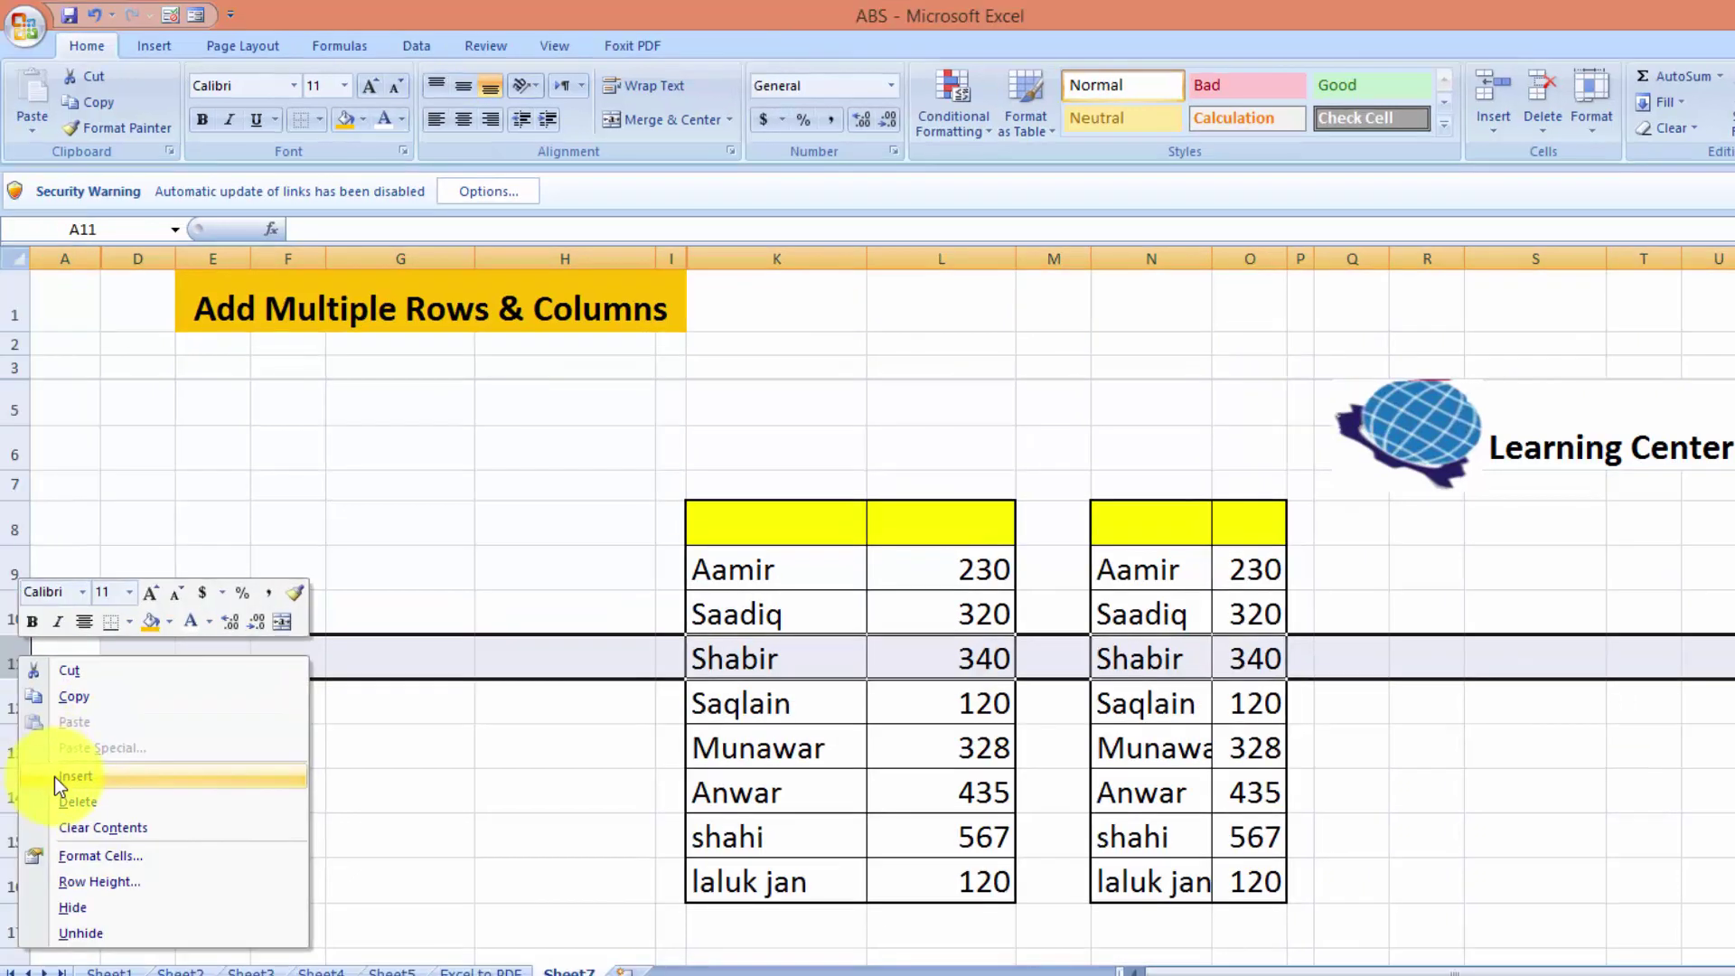
click(52, 751)
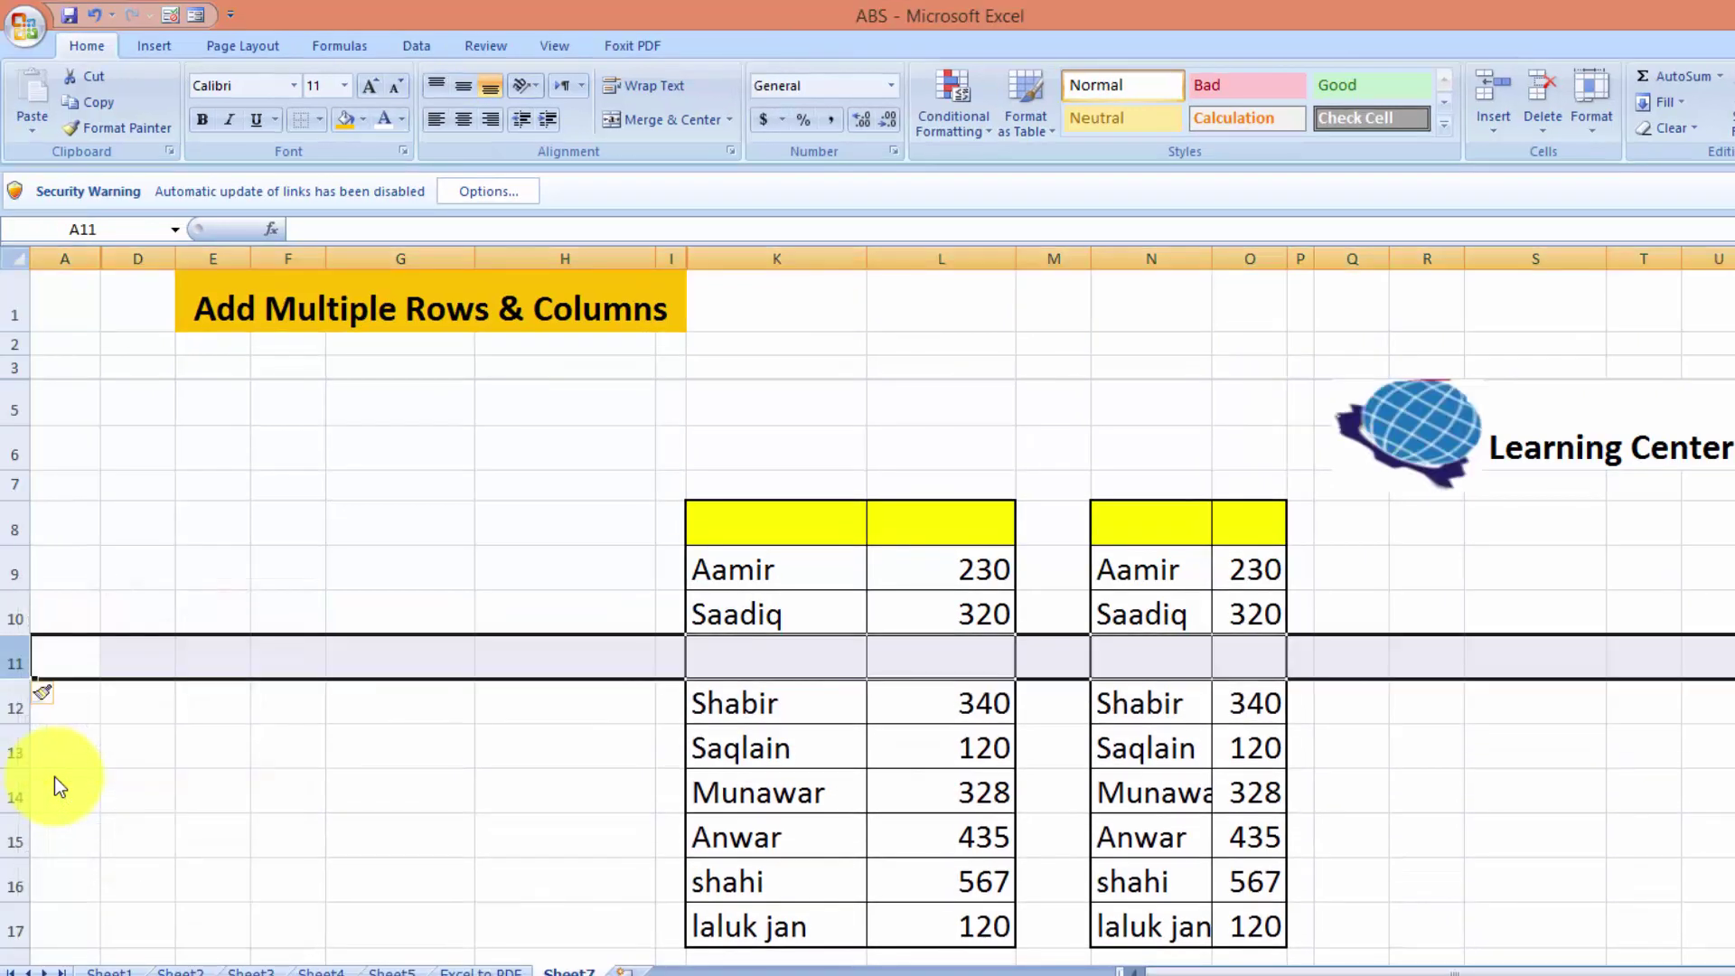
click(372, 741)
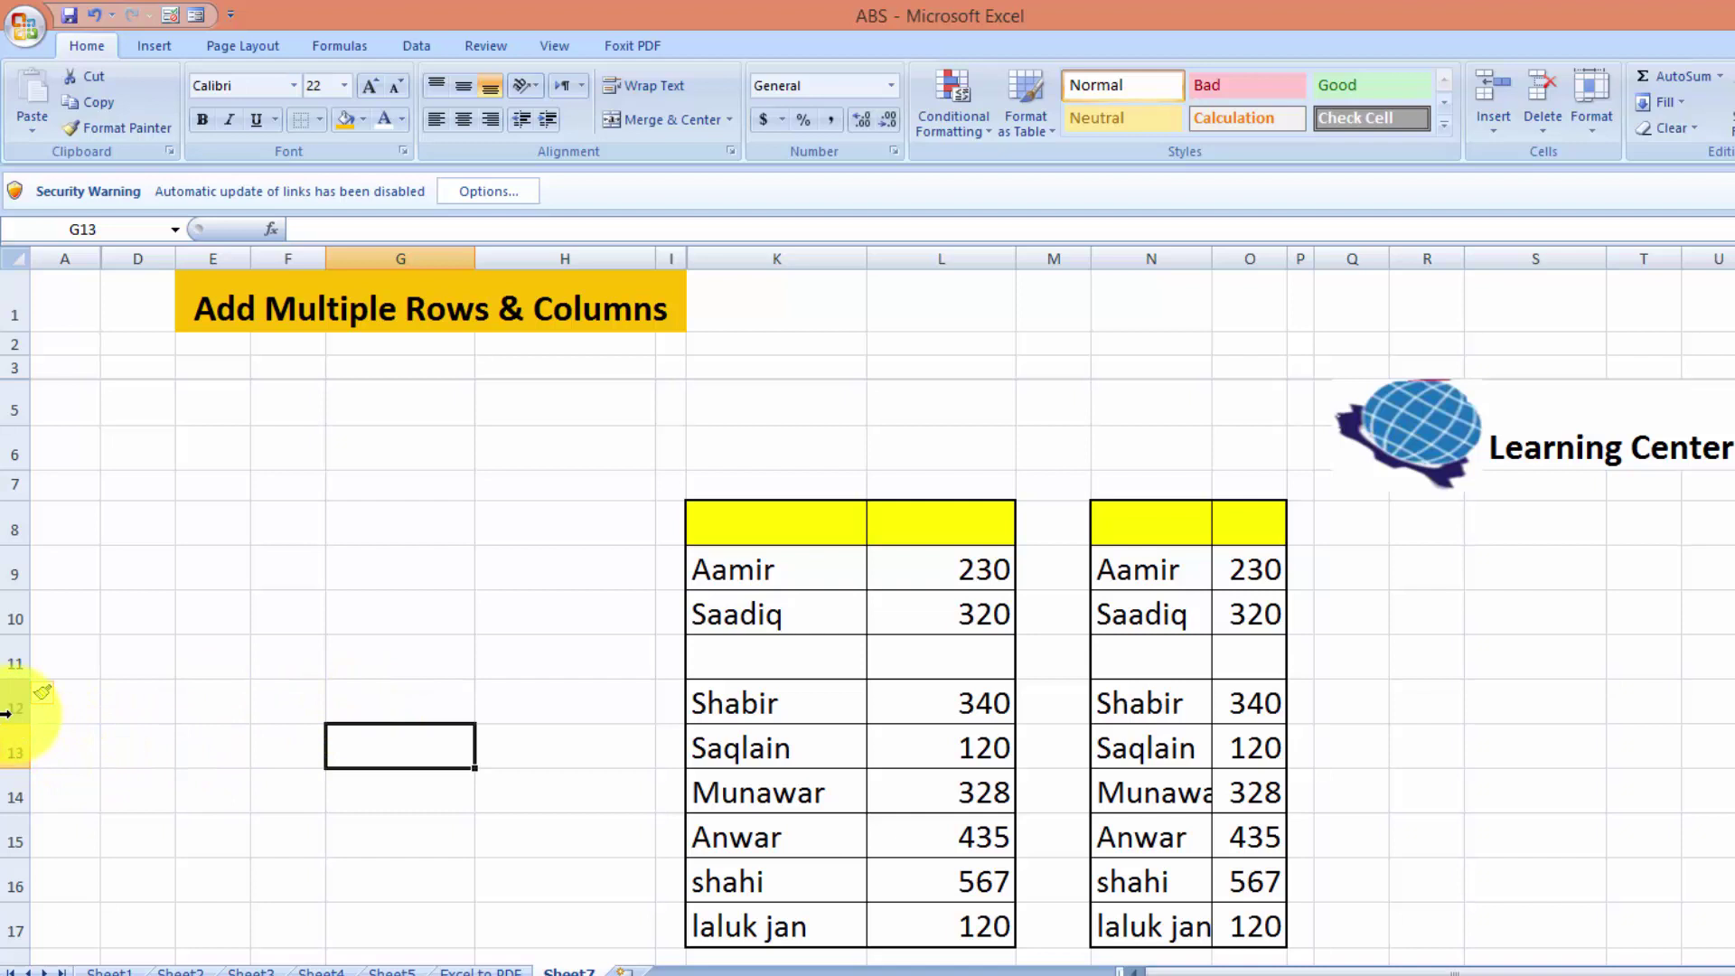
Insert three blank rows at once above row 12 by selecting rows 12 to 14 first
drag(5, 714, 9, 793)
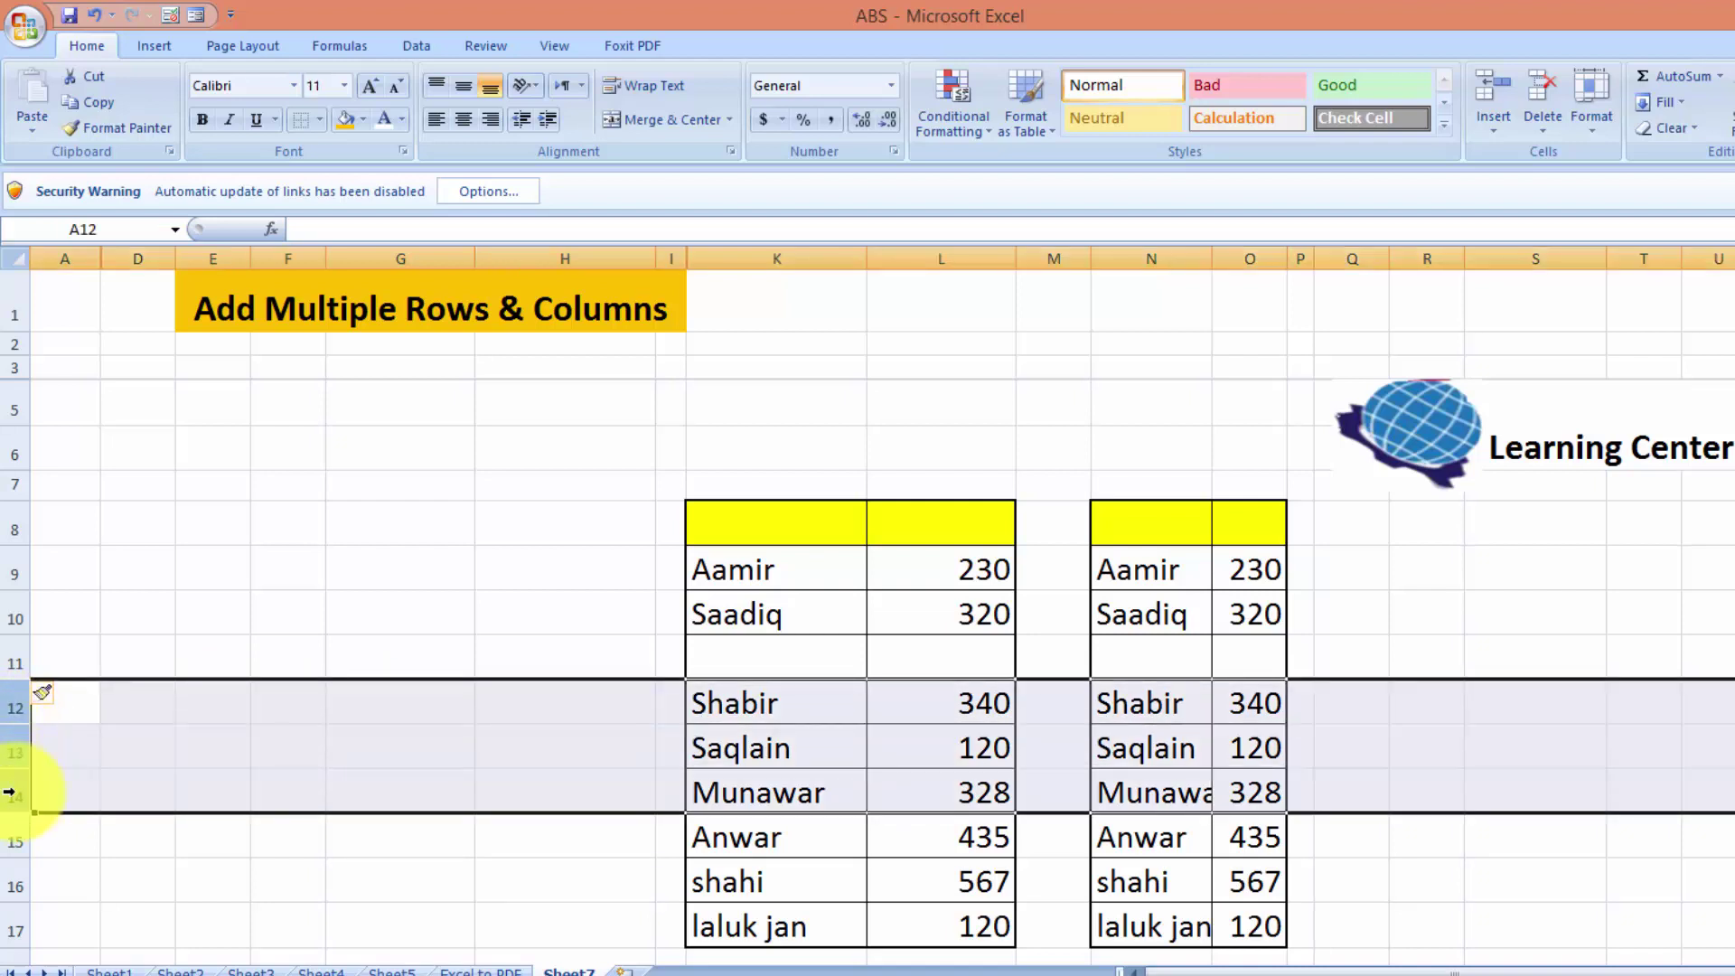
right_click(16, 748)
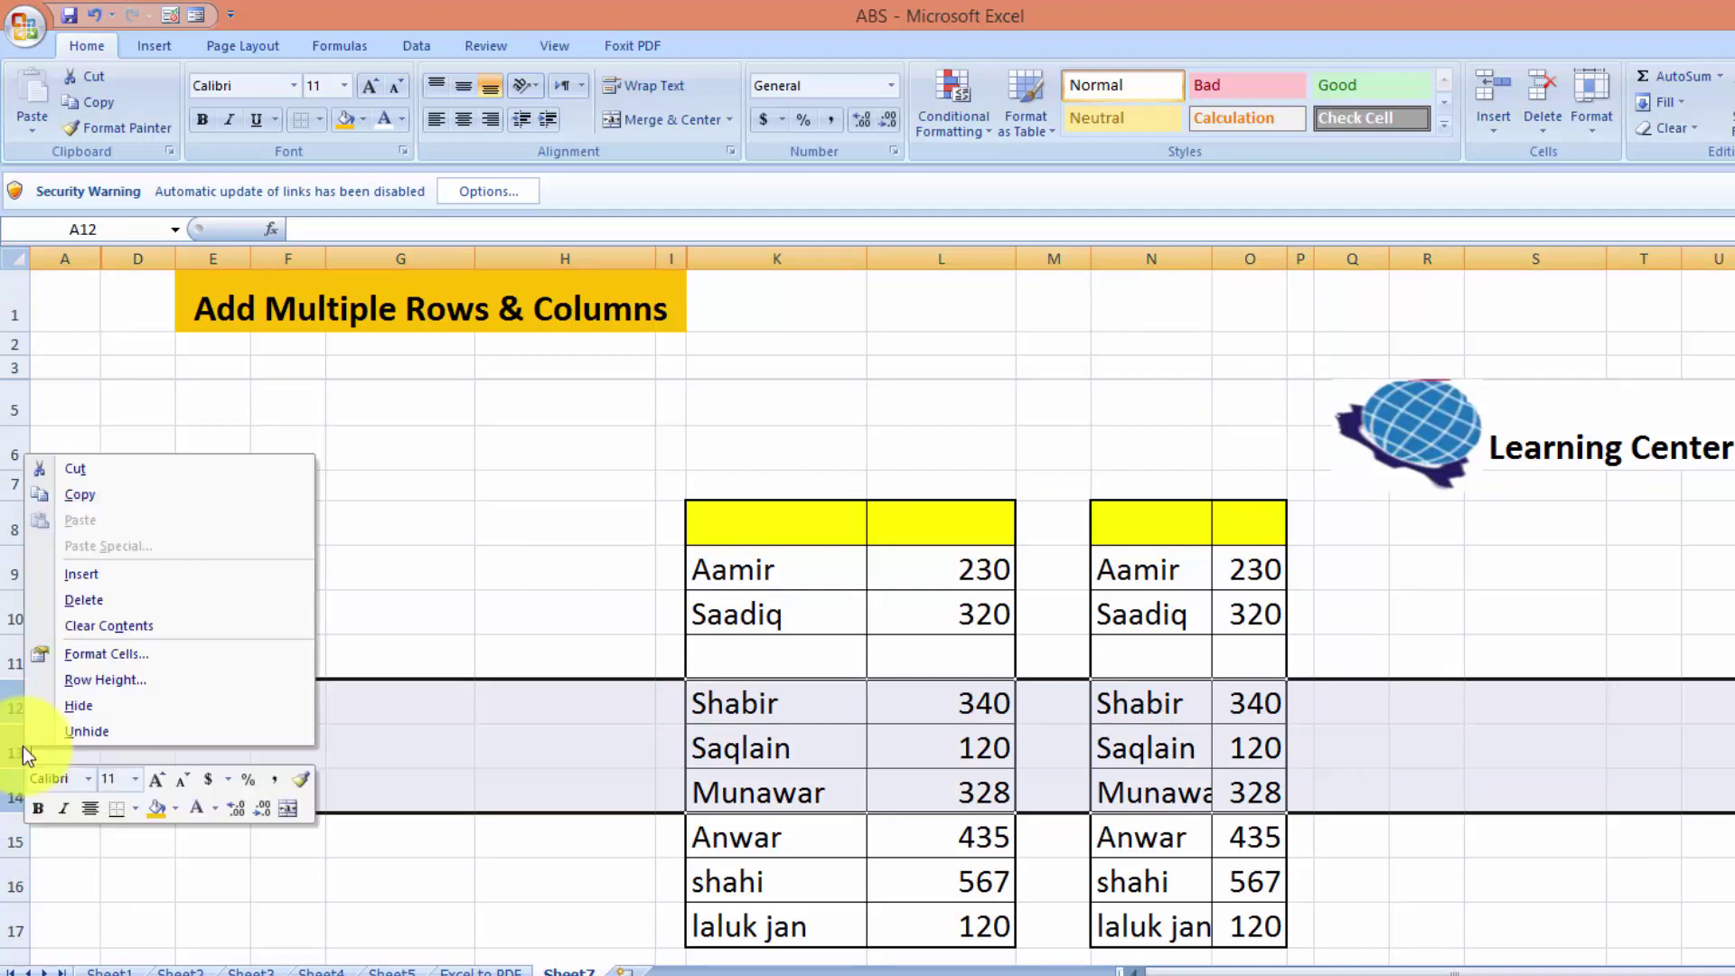
click(90, 581)
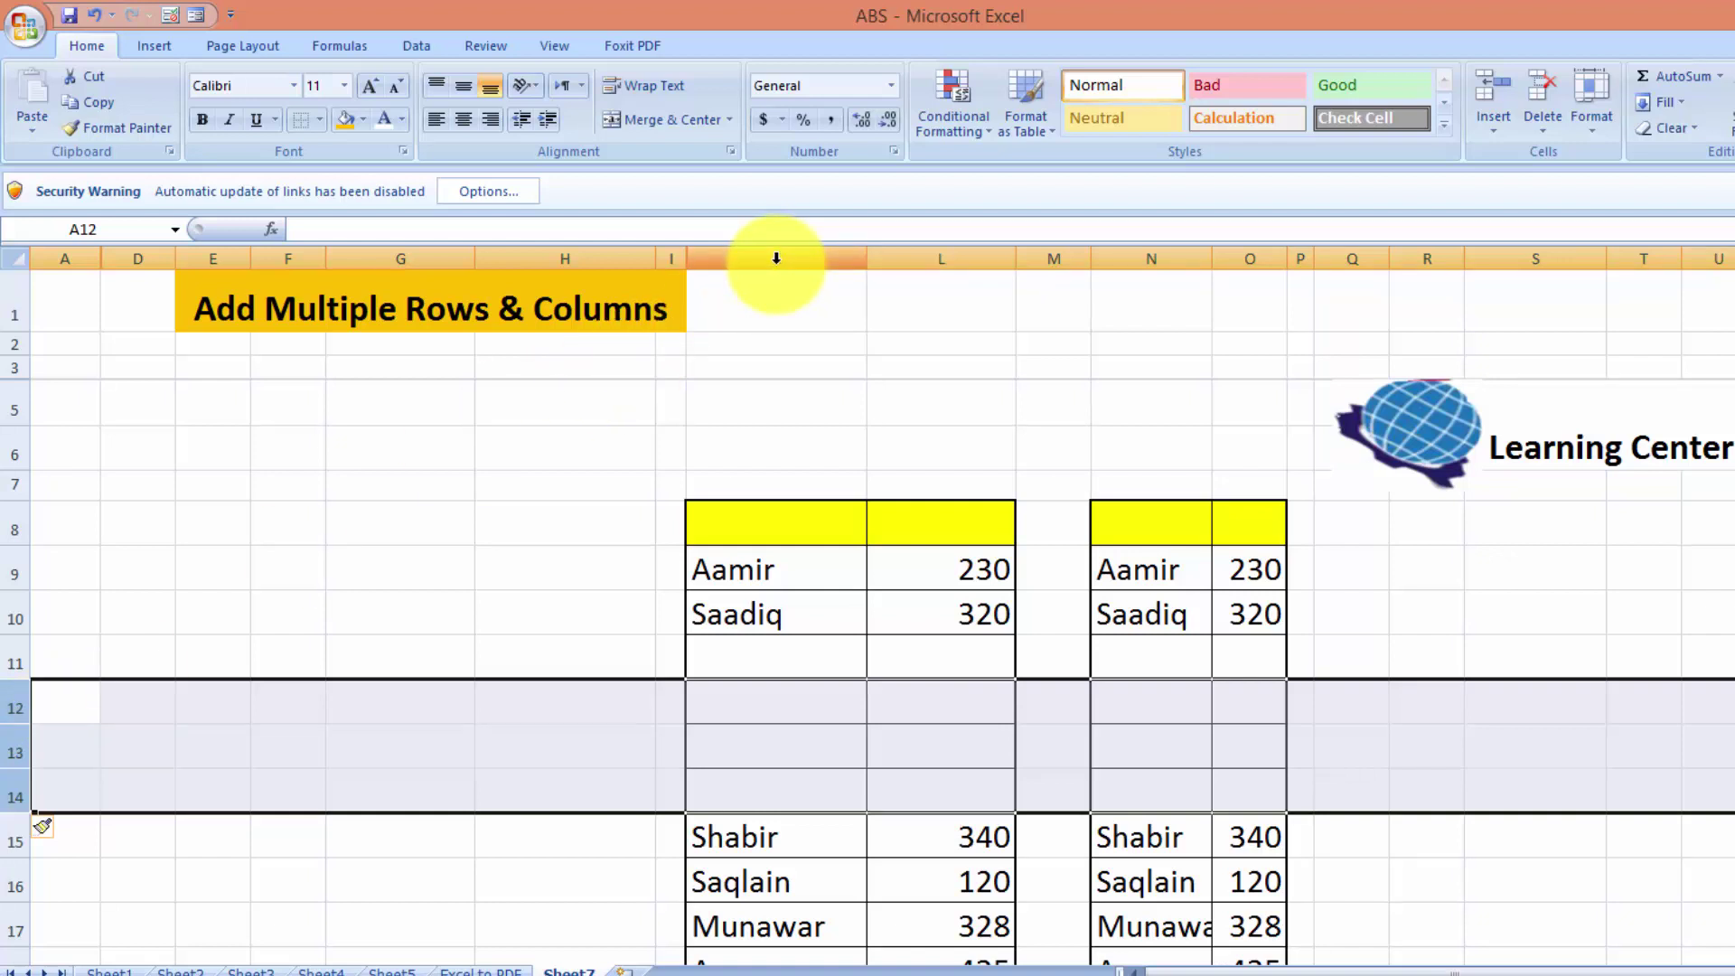
Insert two blank columns at once before column K by selecting columns K and L first
drag(776, 258, 889, 256)
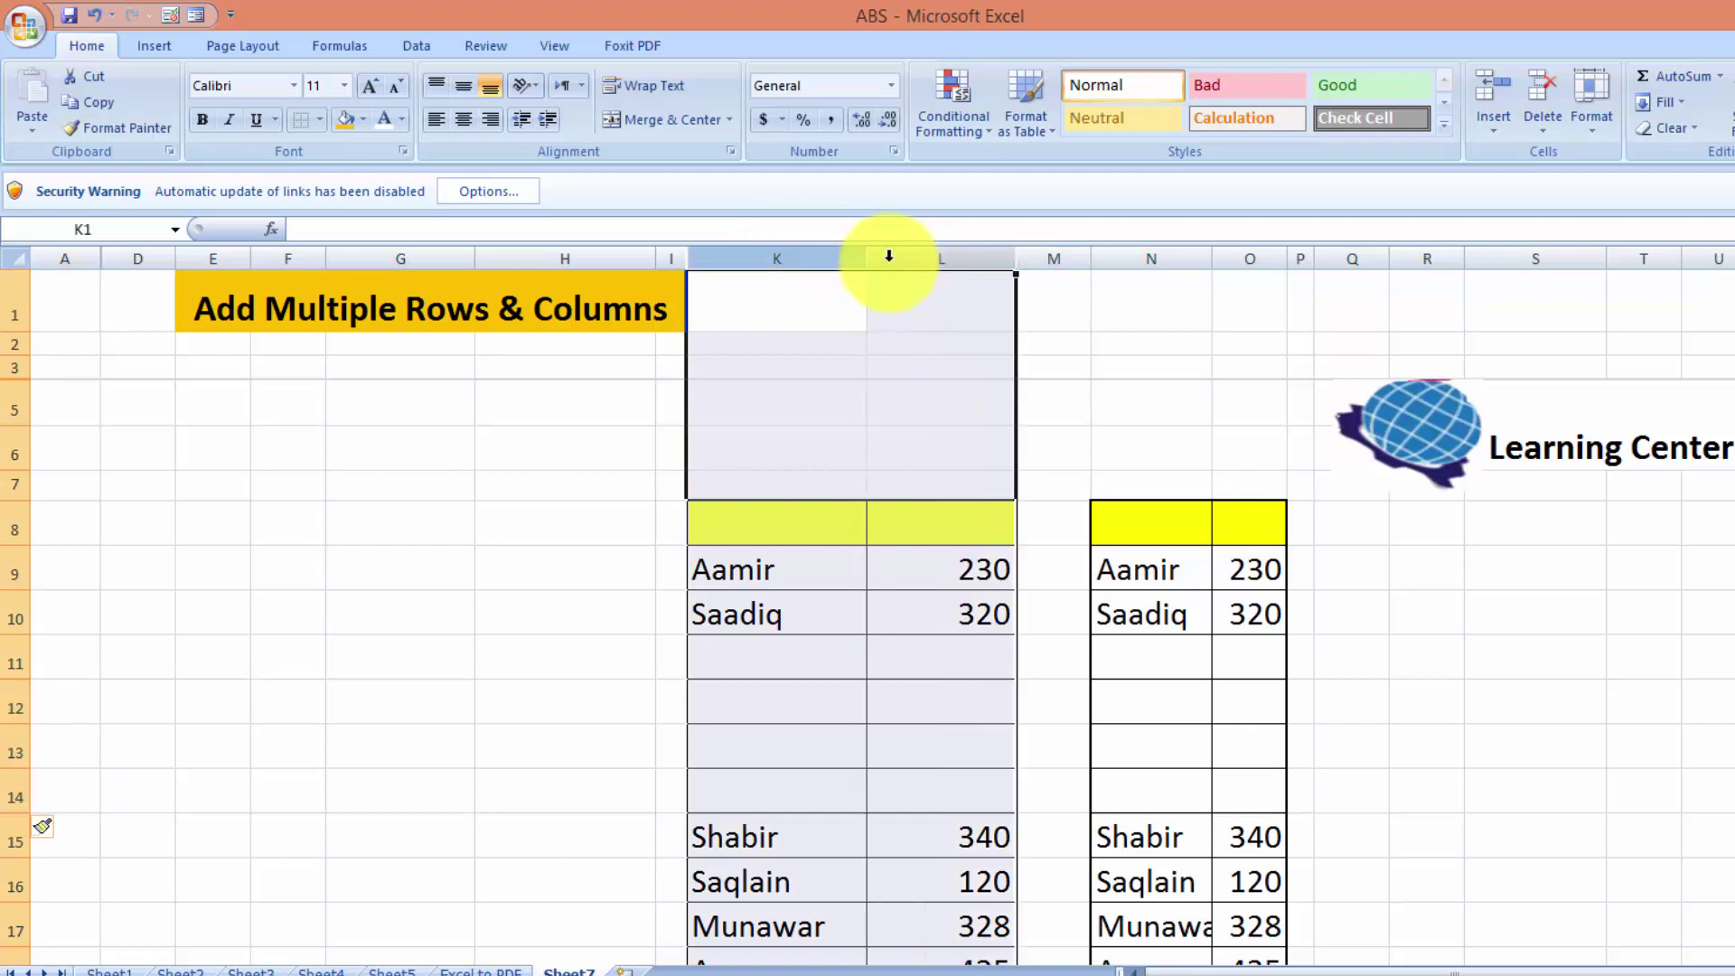
right_click(888, 258)
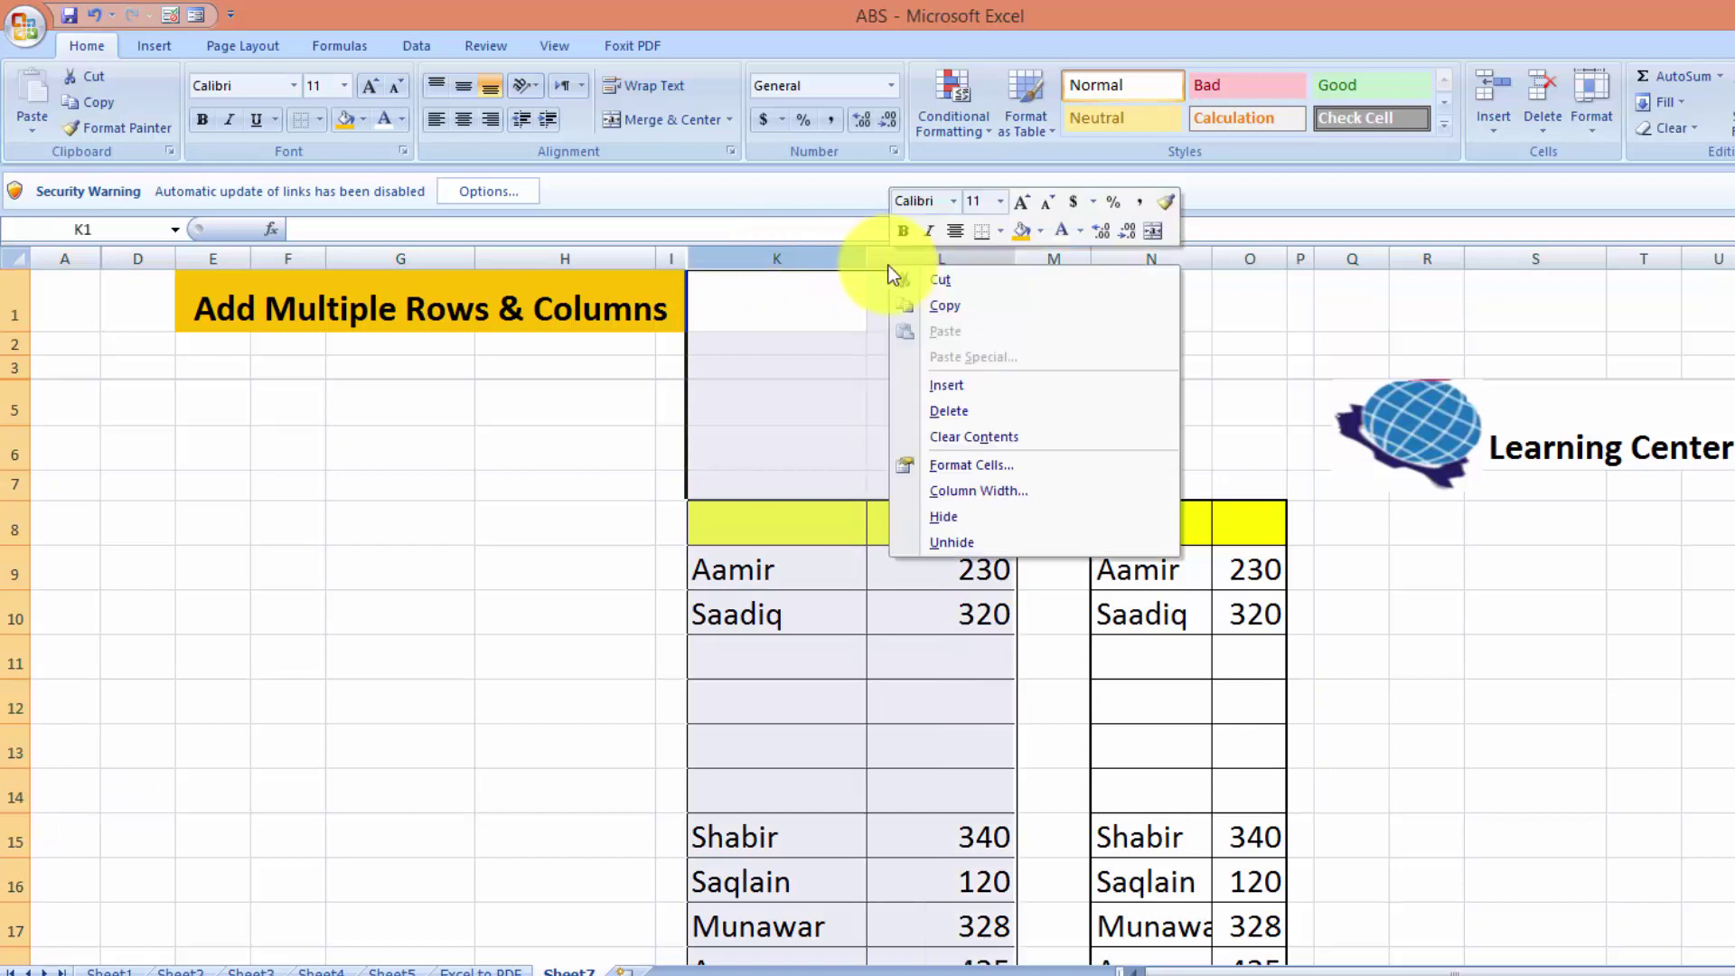
click(931, 386)
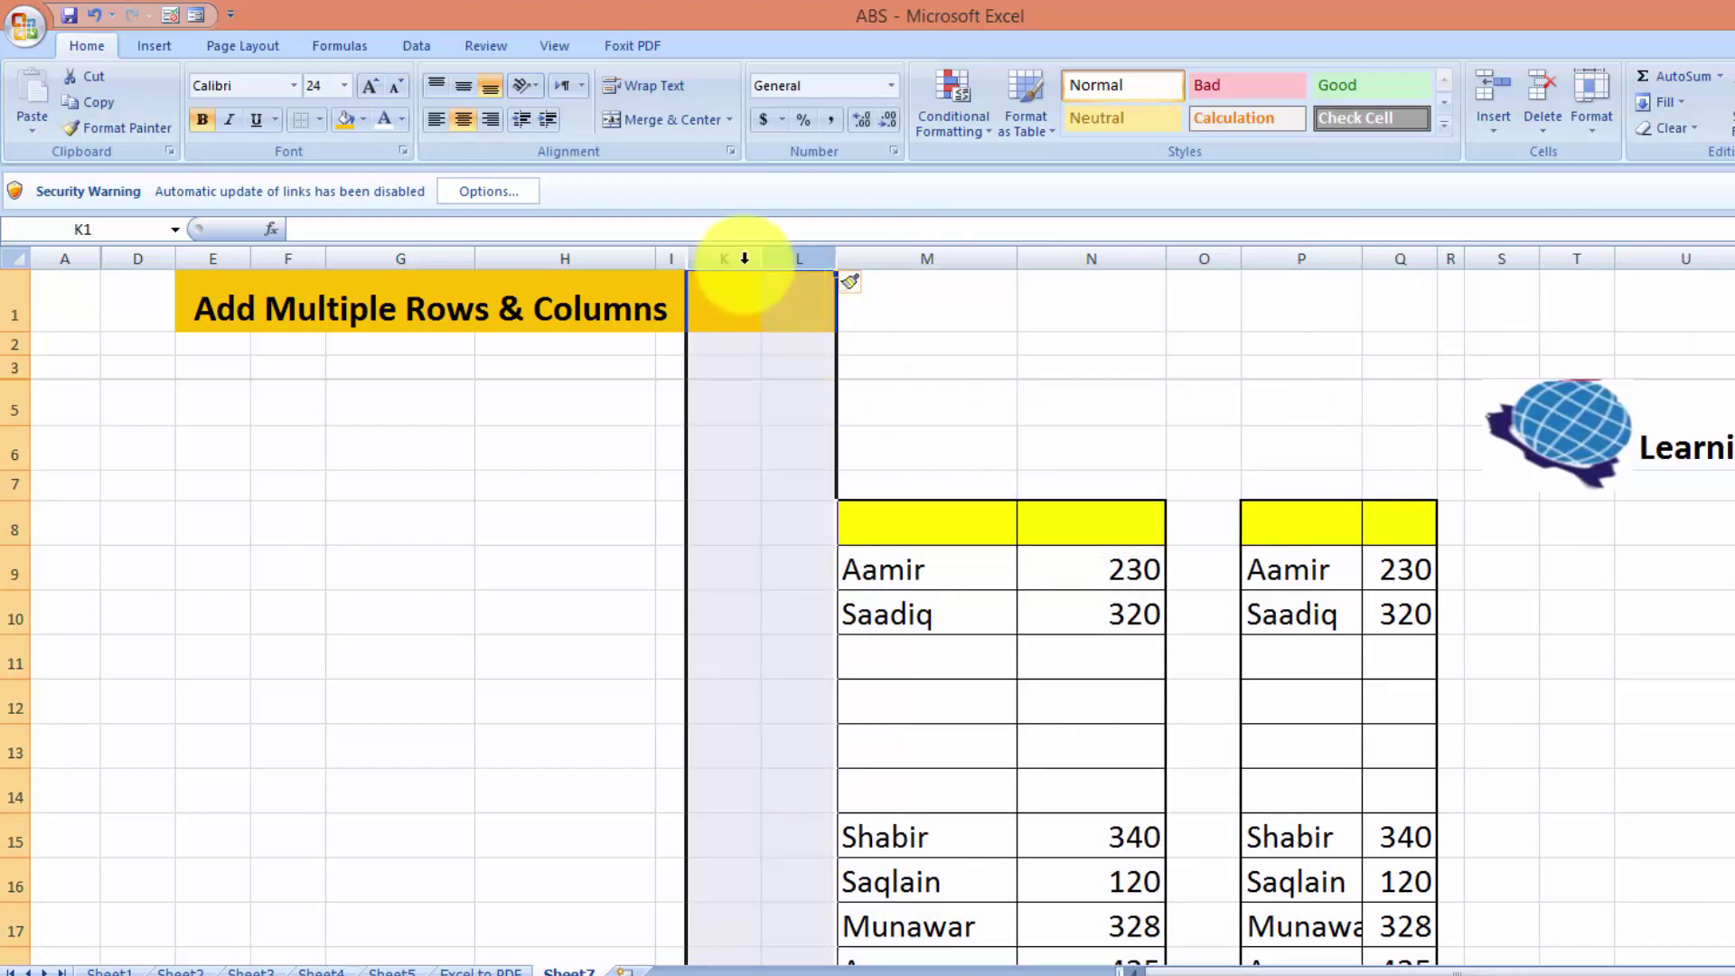
click(769, 401)
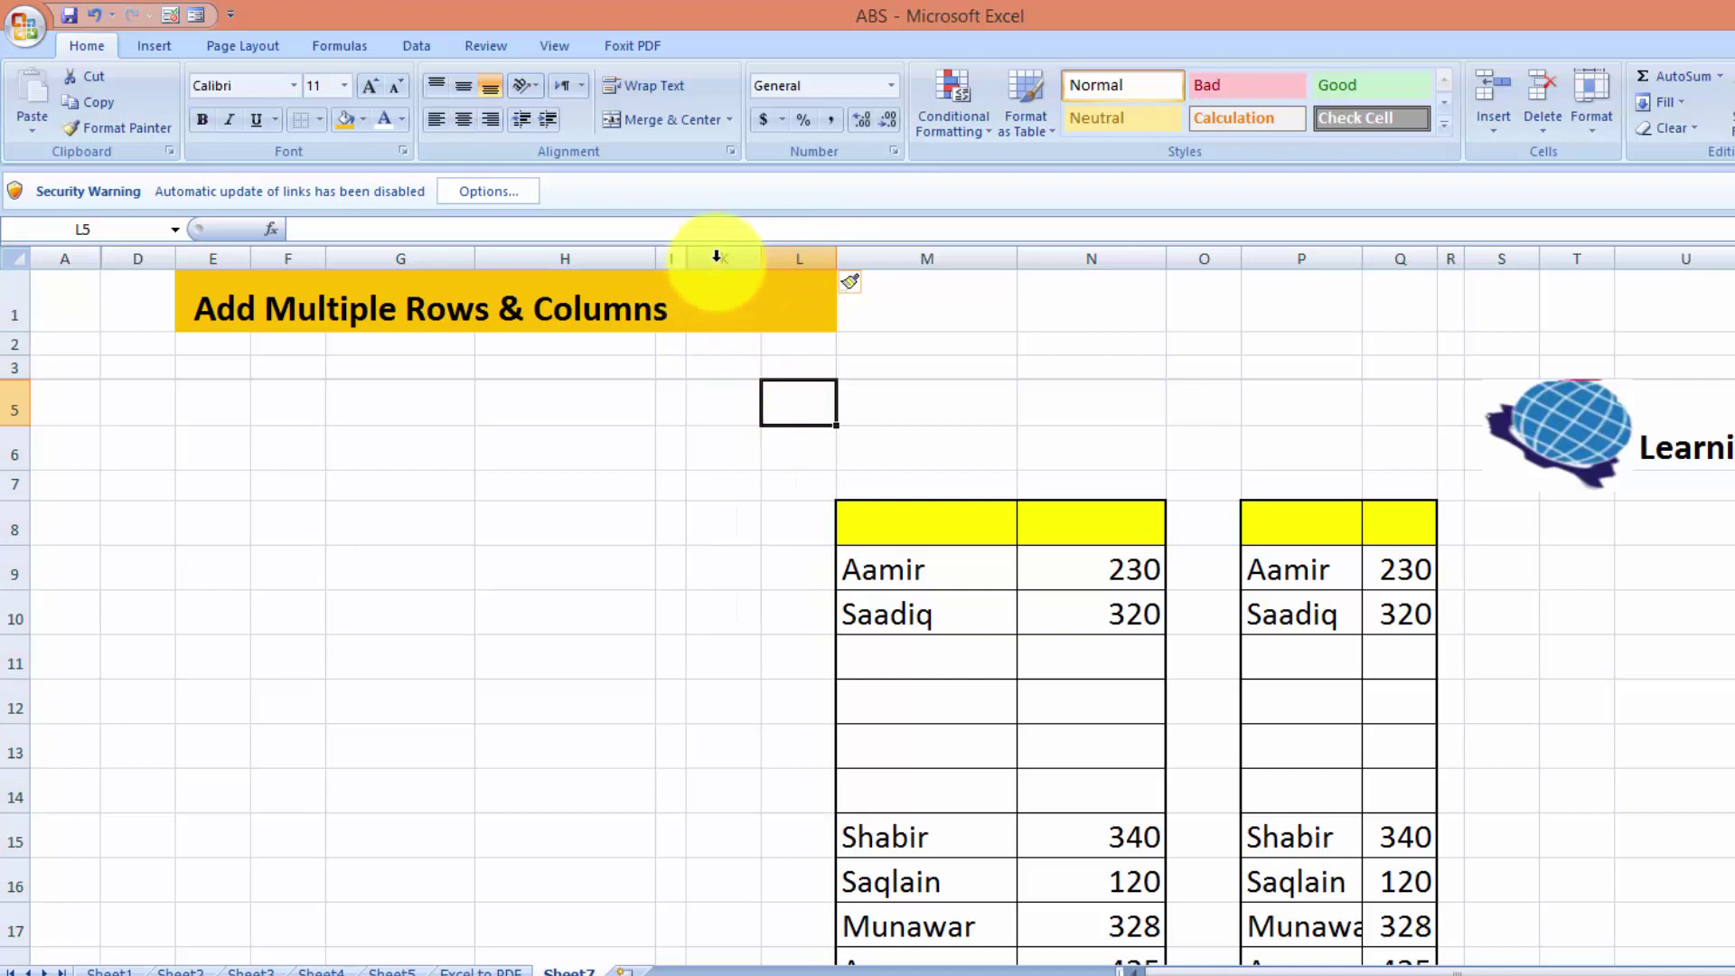
Insert four columns at once before column K by selecting columns K to N first
drag(716, 256, 1044, 259)
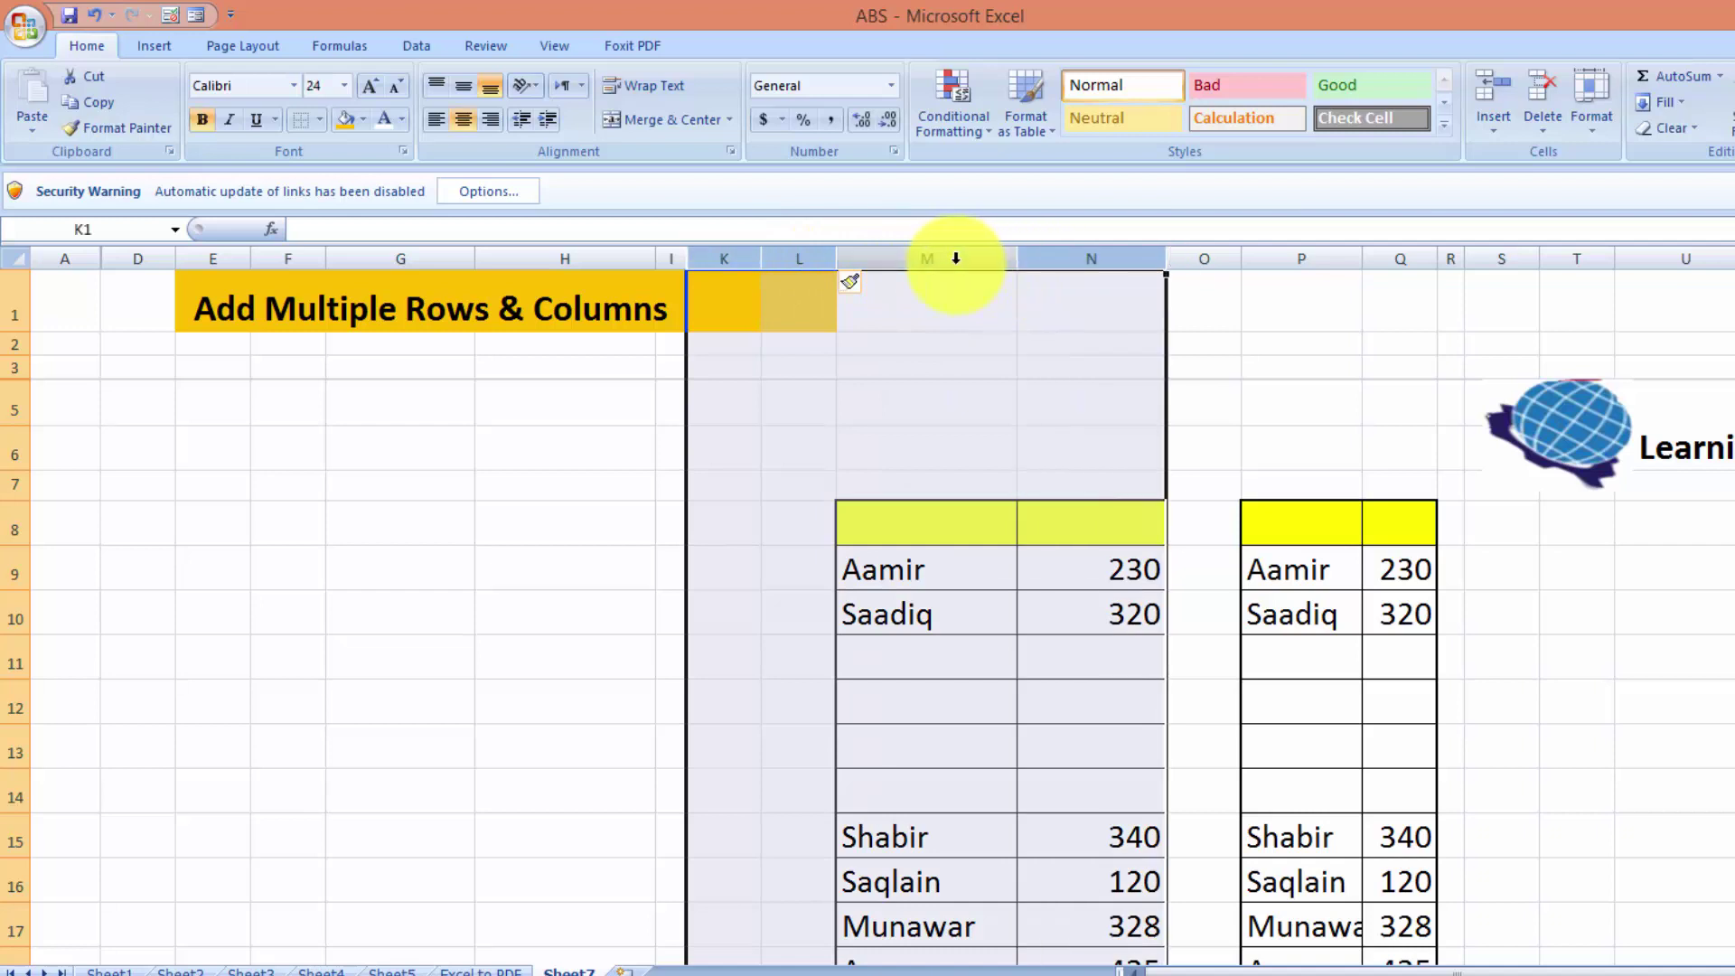
right_click(933, 260)
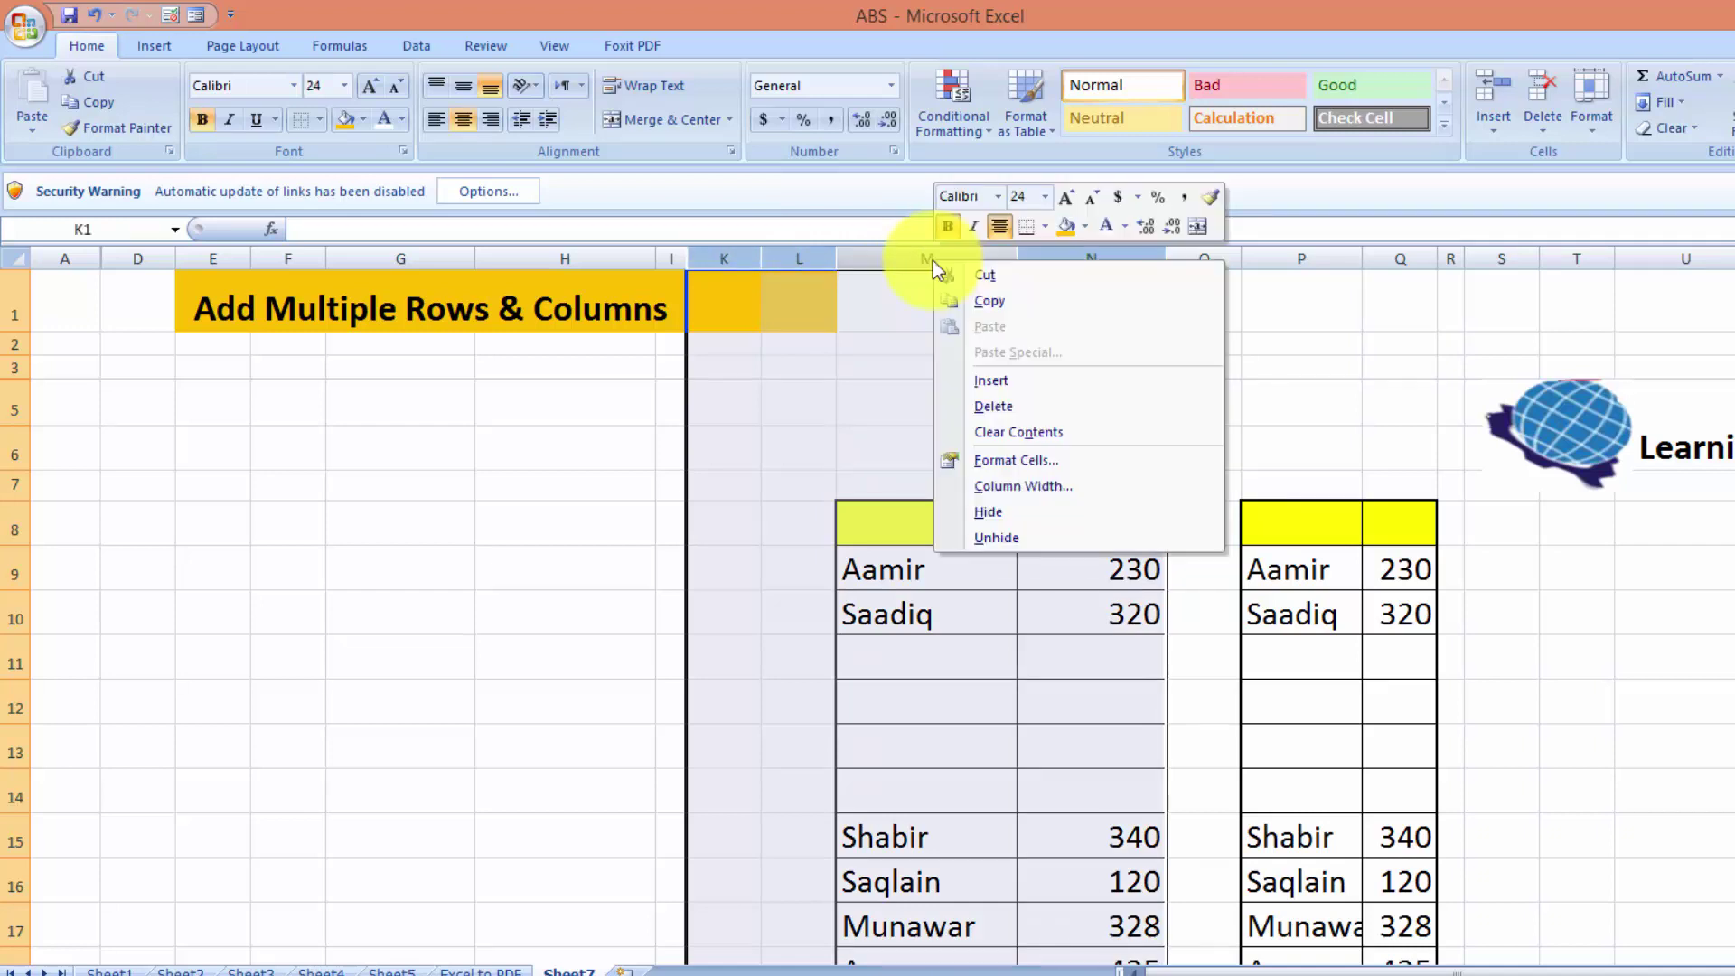
click(965, 379)
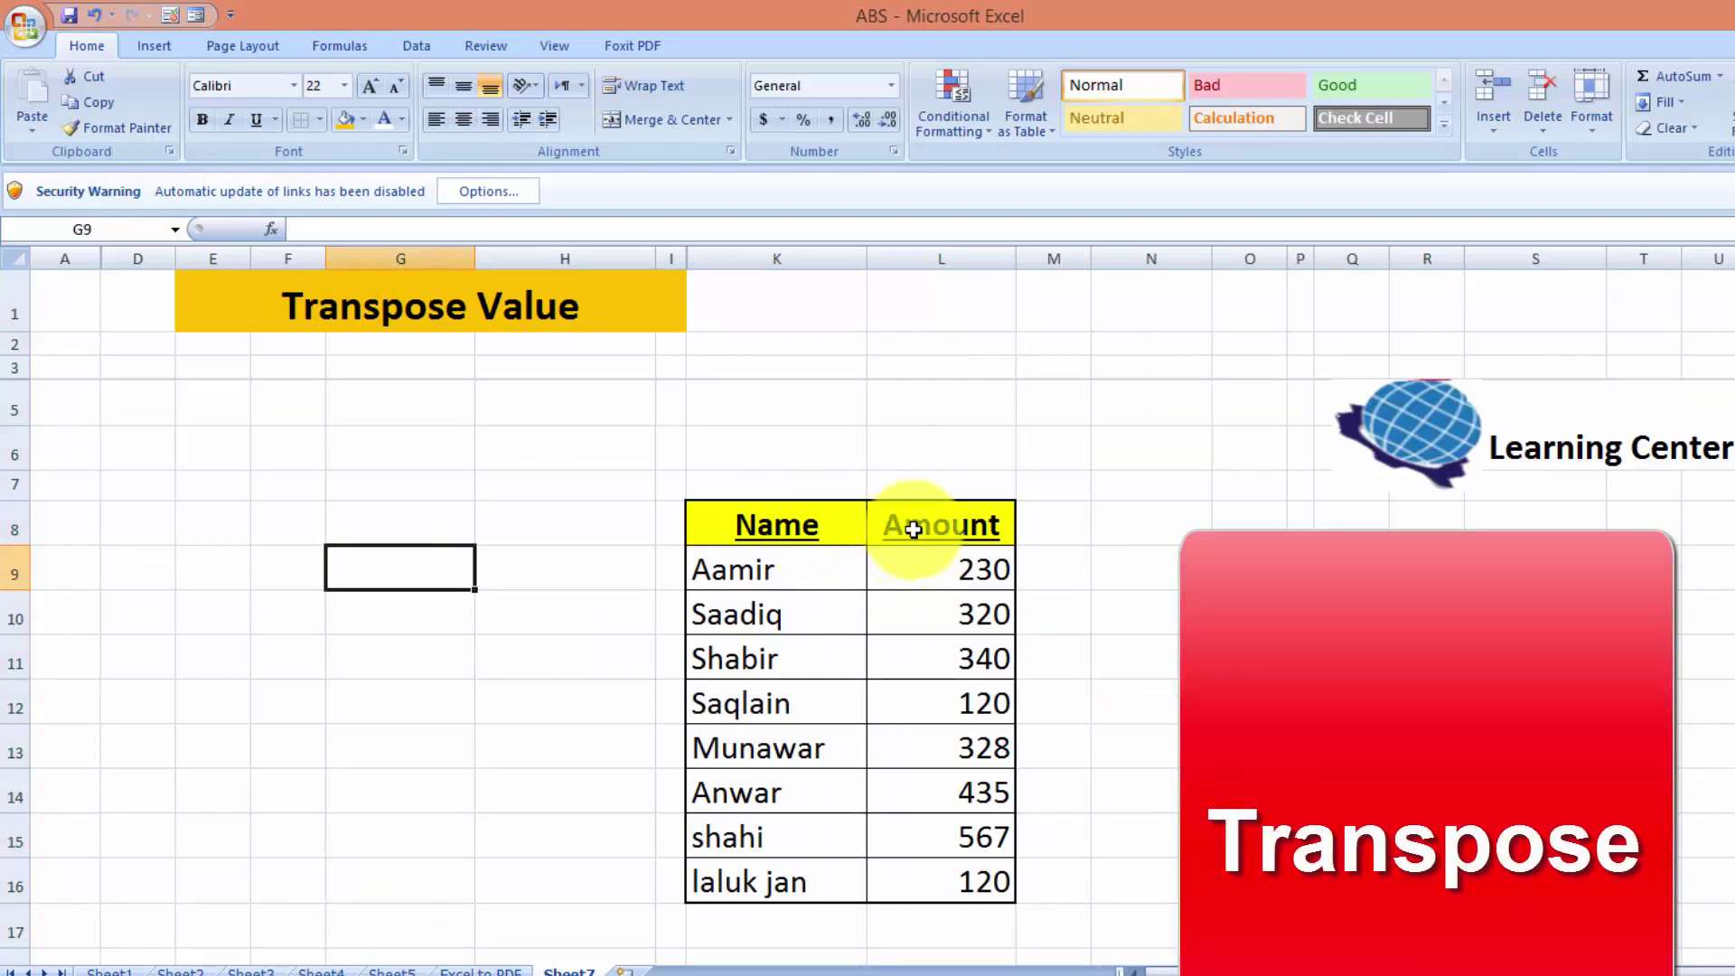
click(1122, 556)
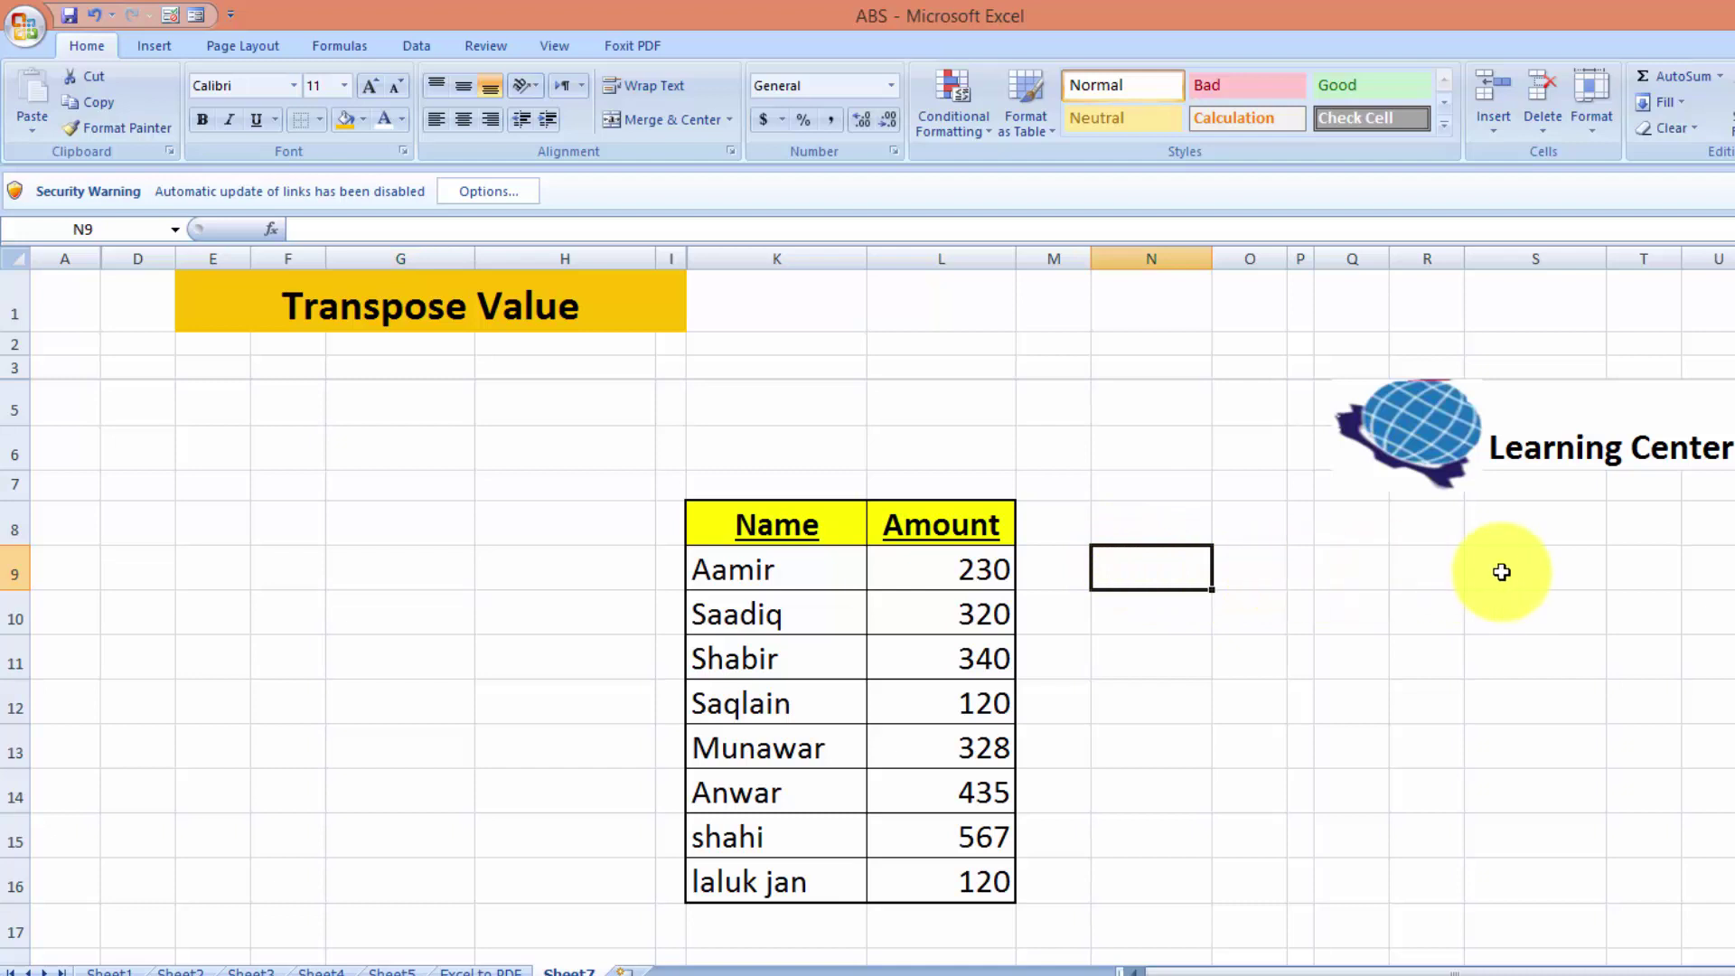
click(1180, 606)
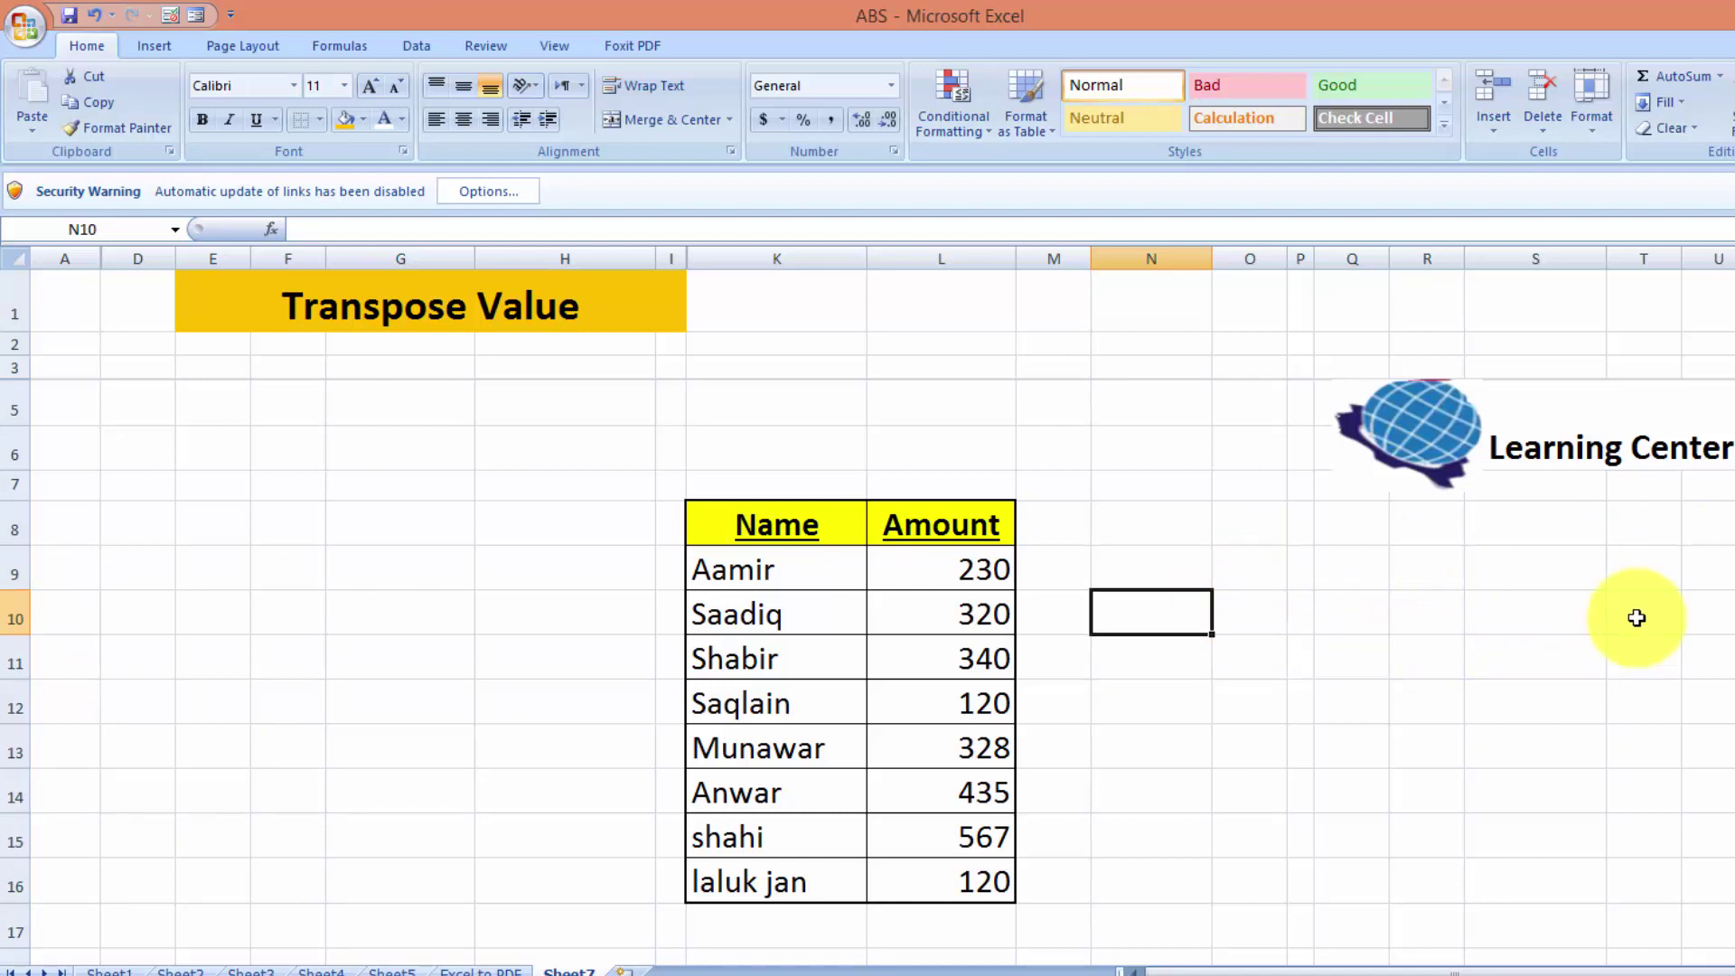
double_click(1349, 752)
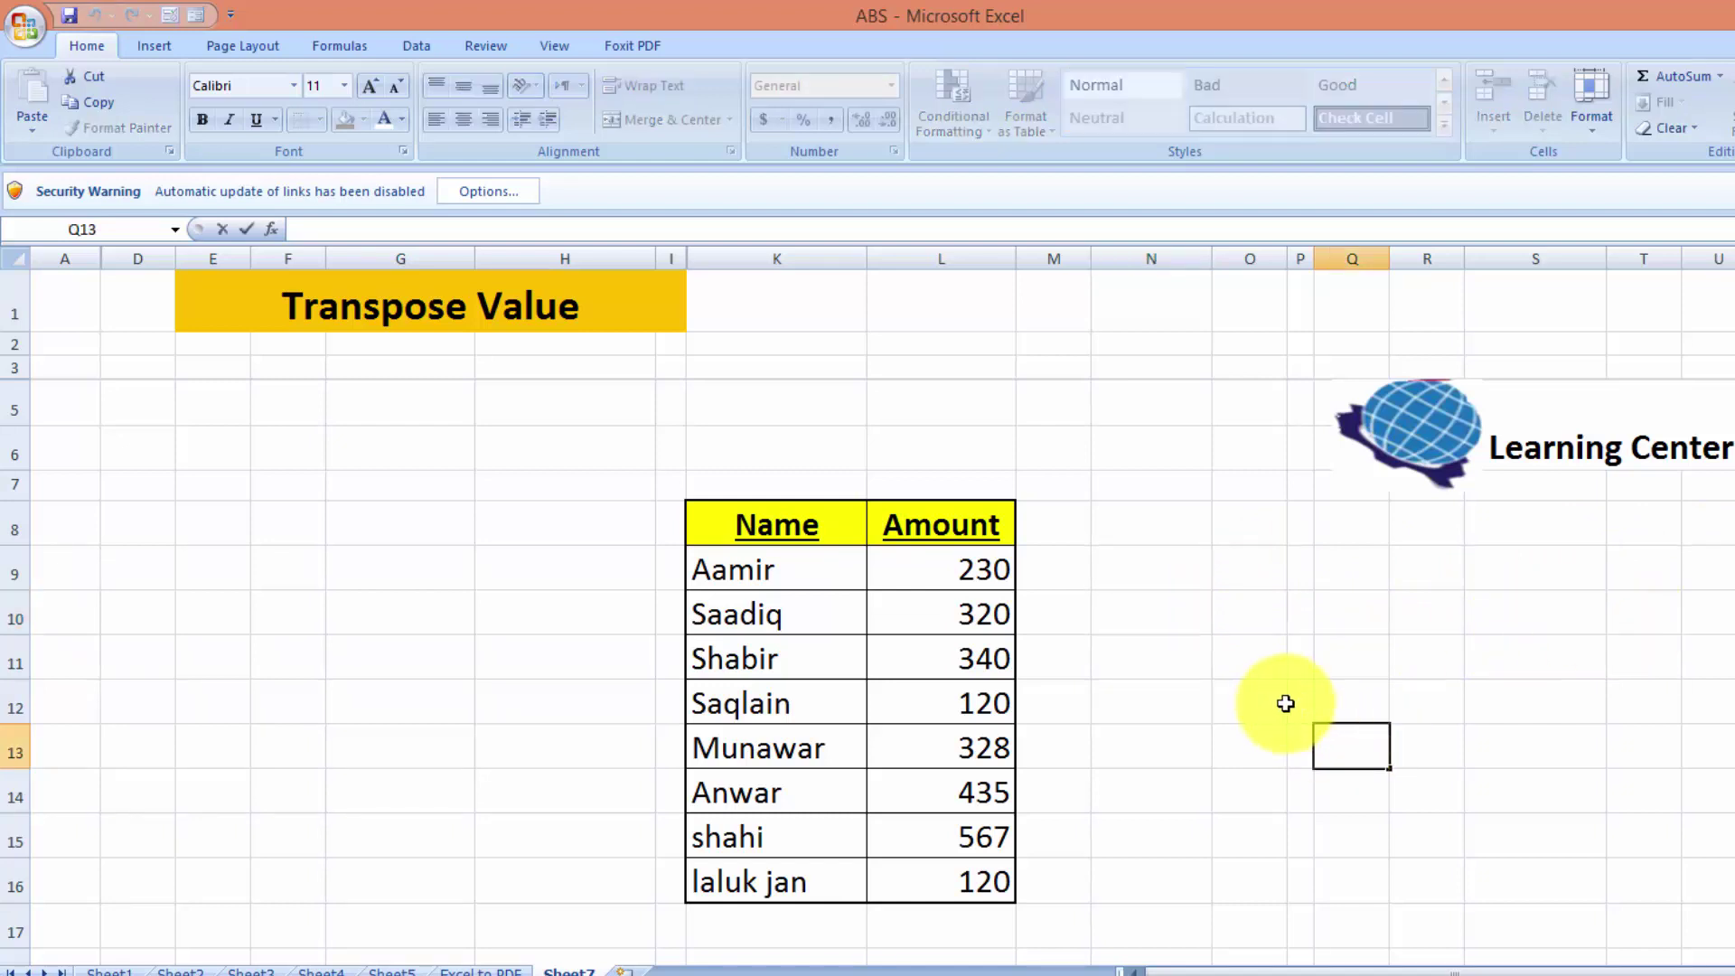
click(1257, 673)
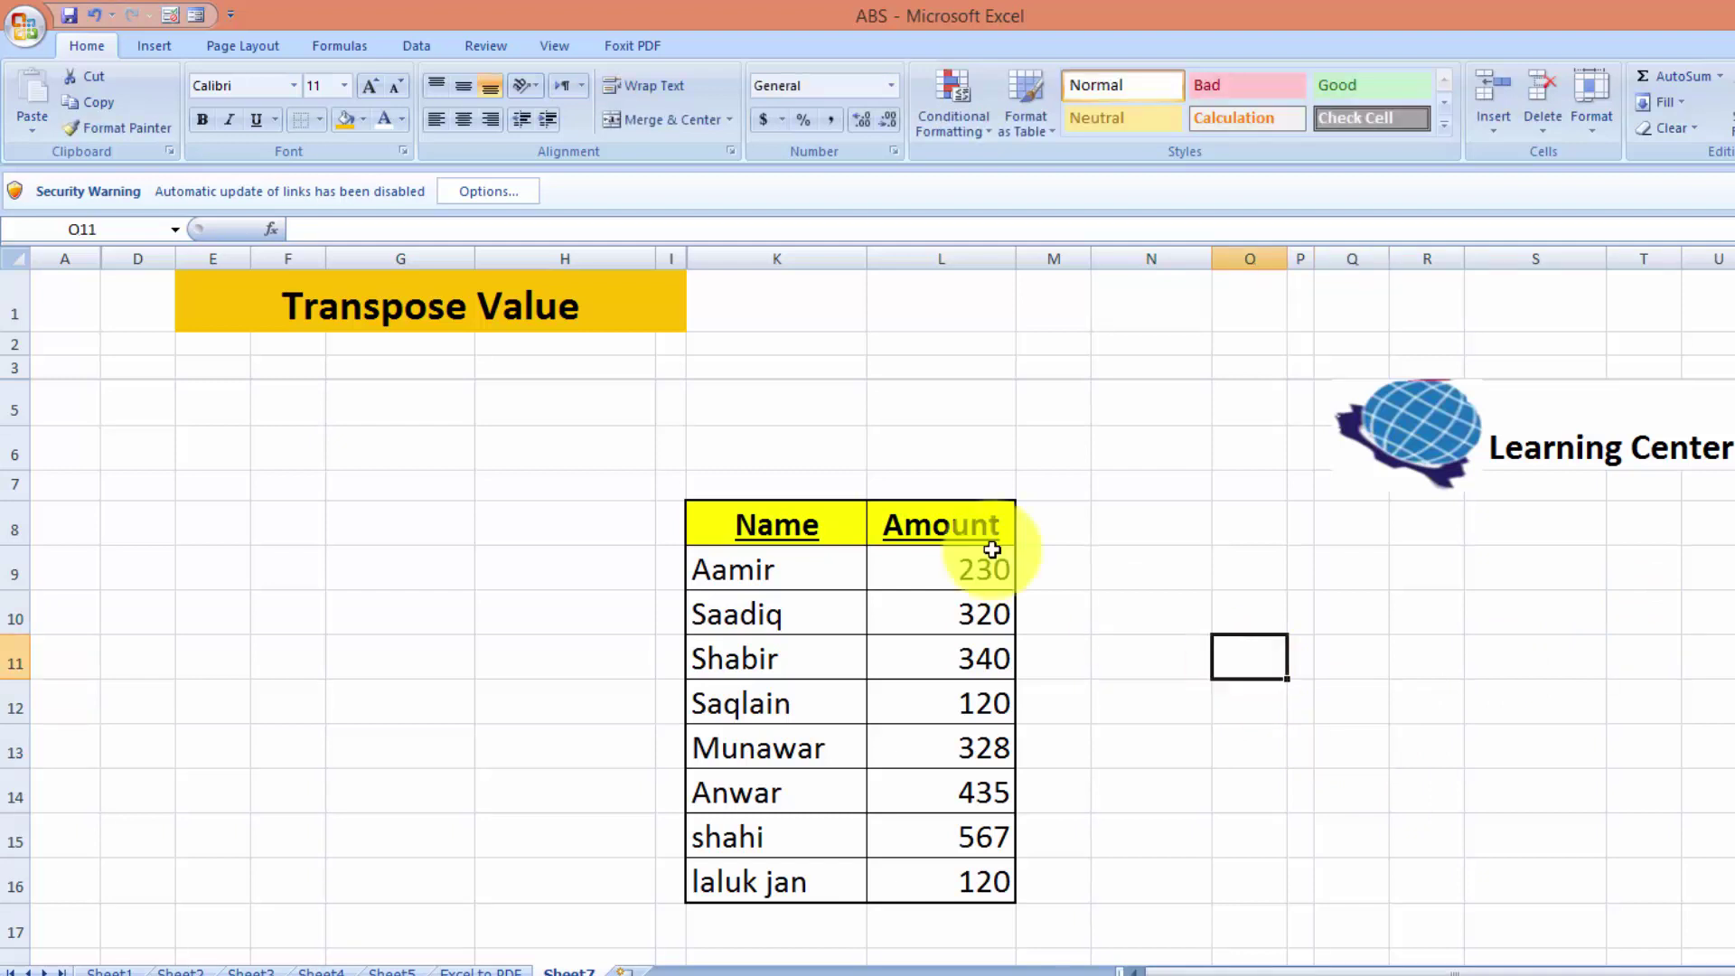
Copy the Name and Amount table K8:L16 and paste it at A8 using Paste Special with the Transpose option
click(765, 527)
drag(764, 526, 888, 882)
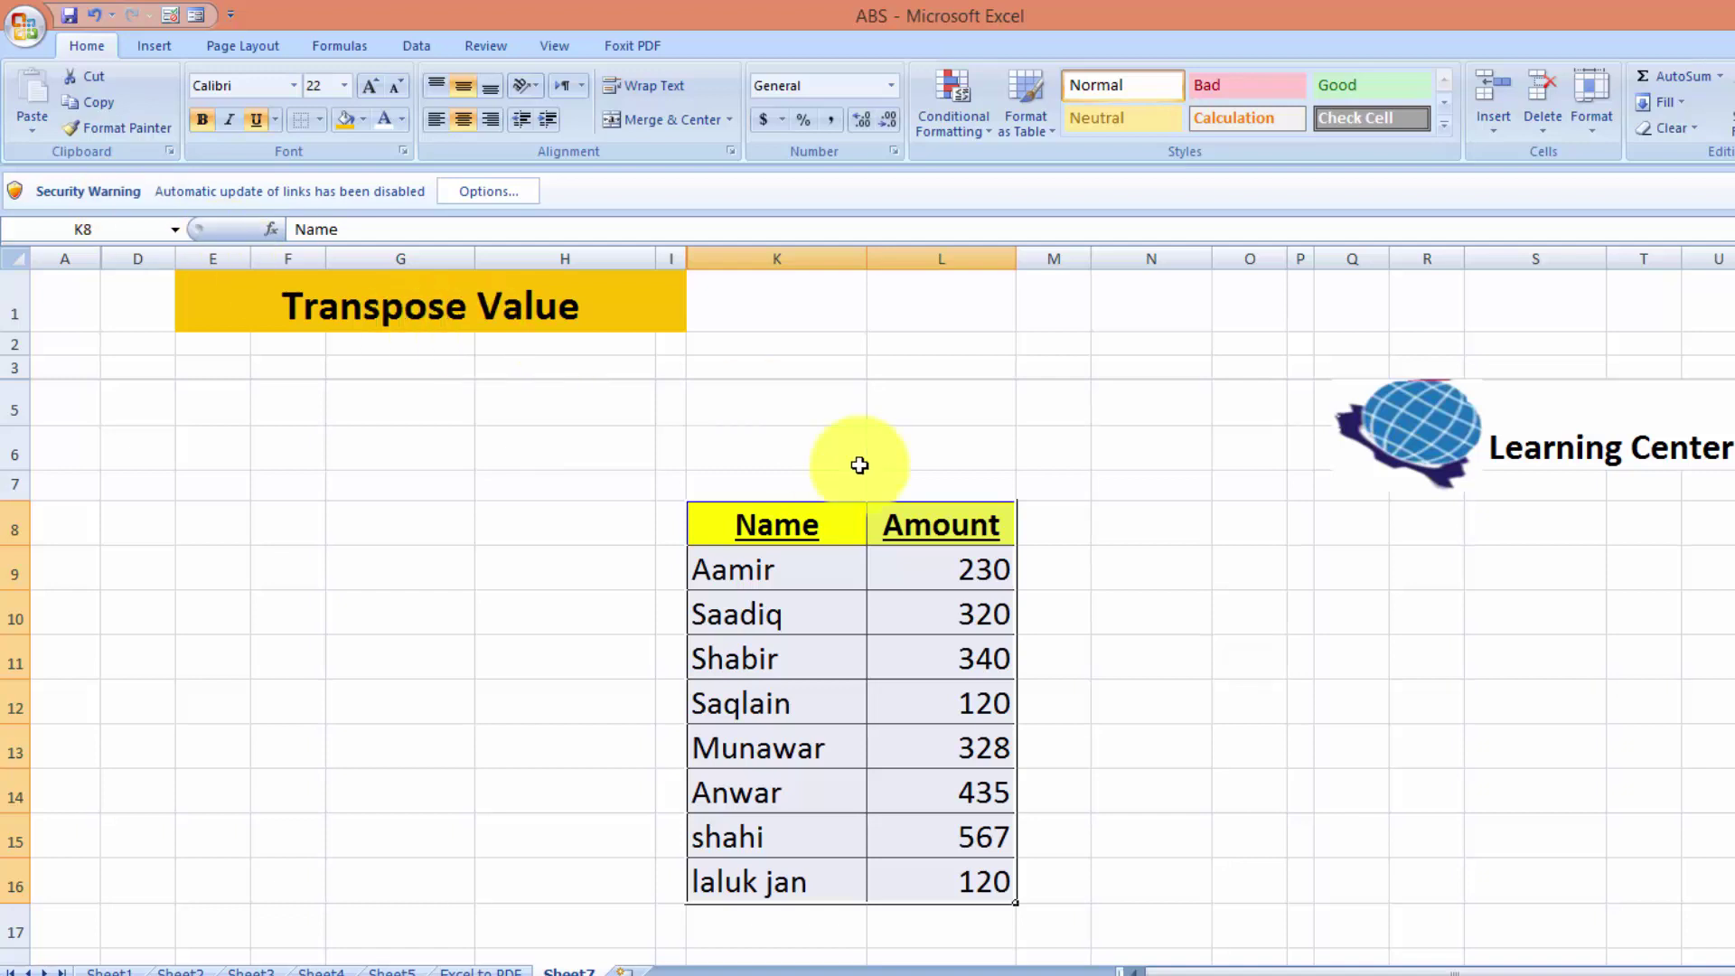
key(ctrl+c)
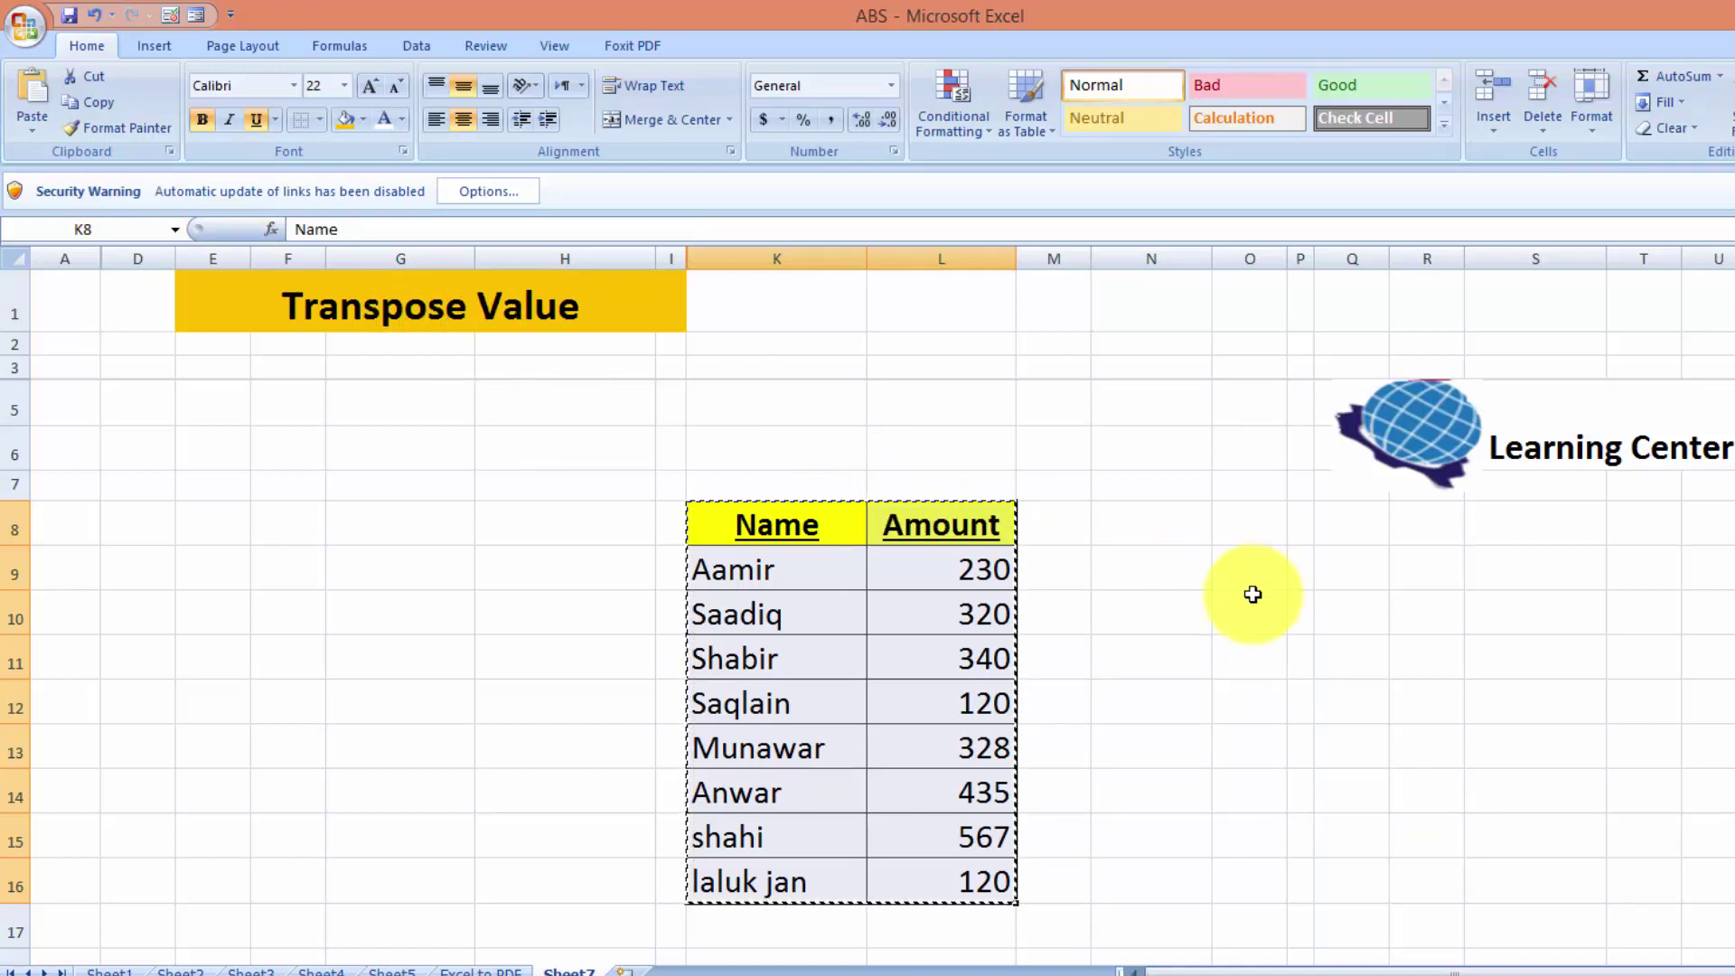
click(75, 523)
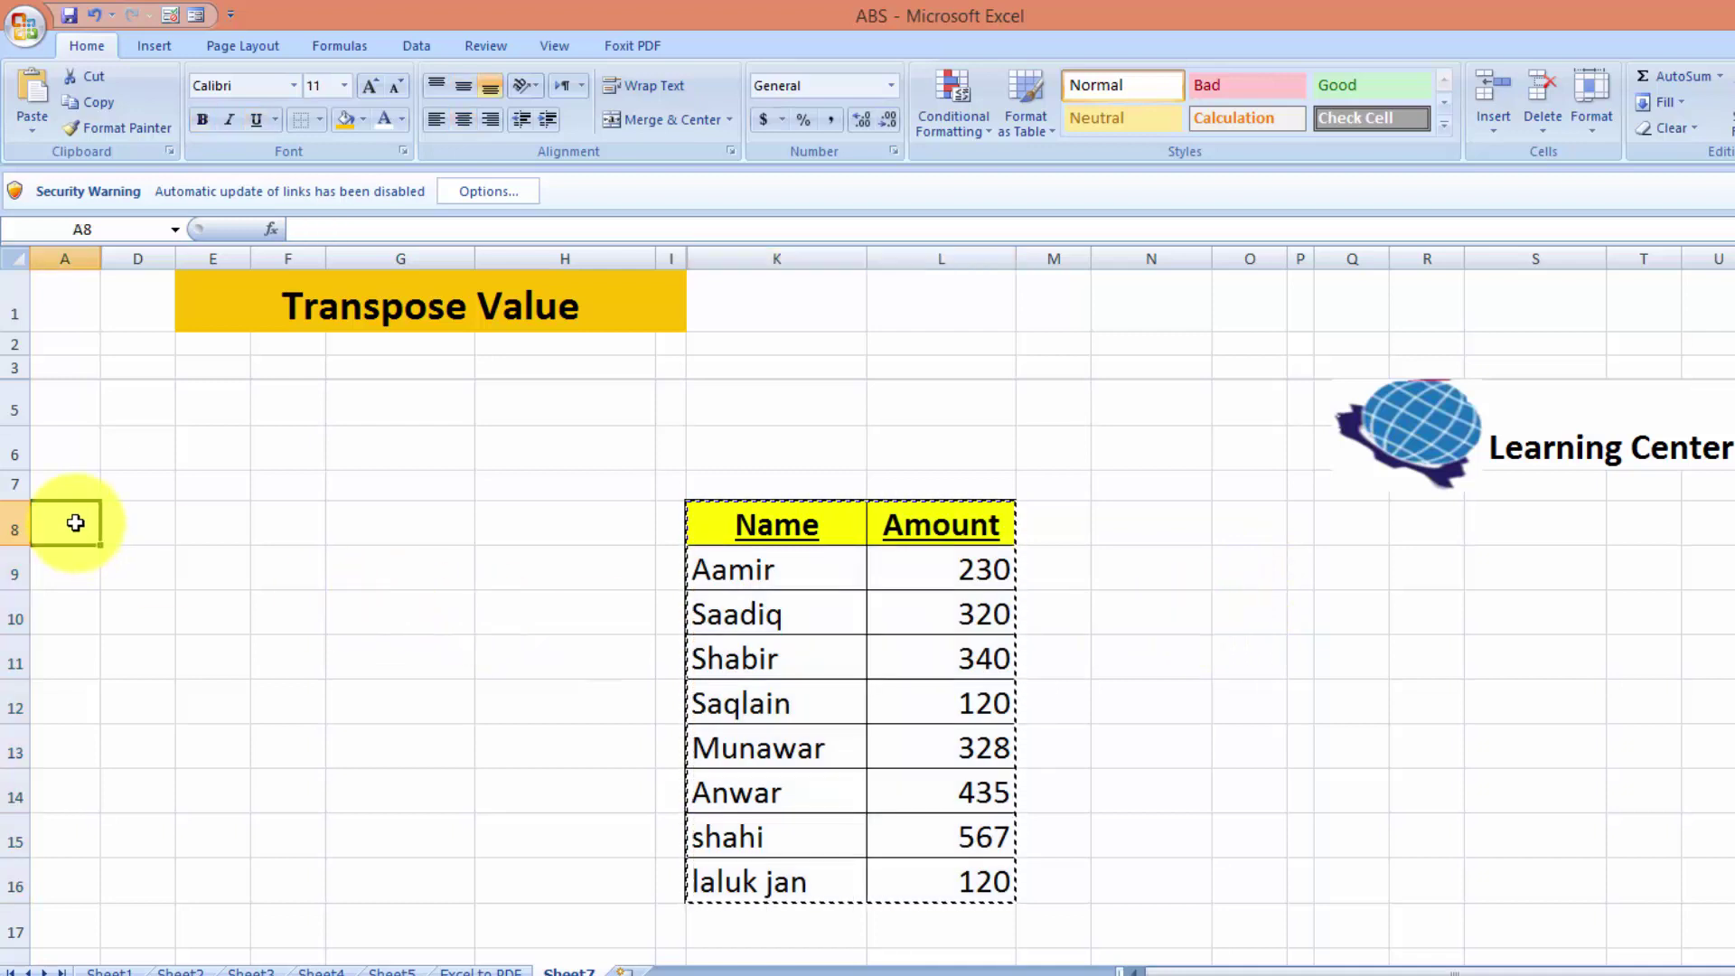
click(36, 132)
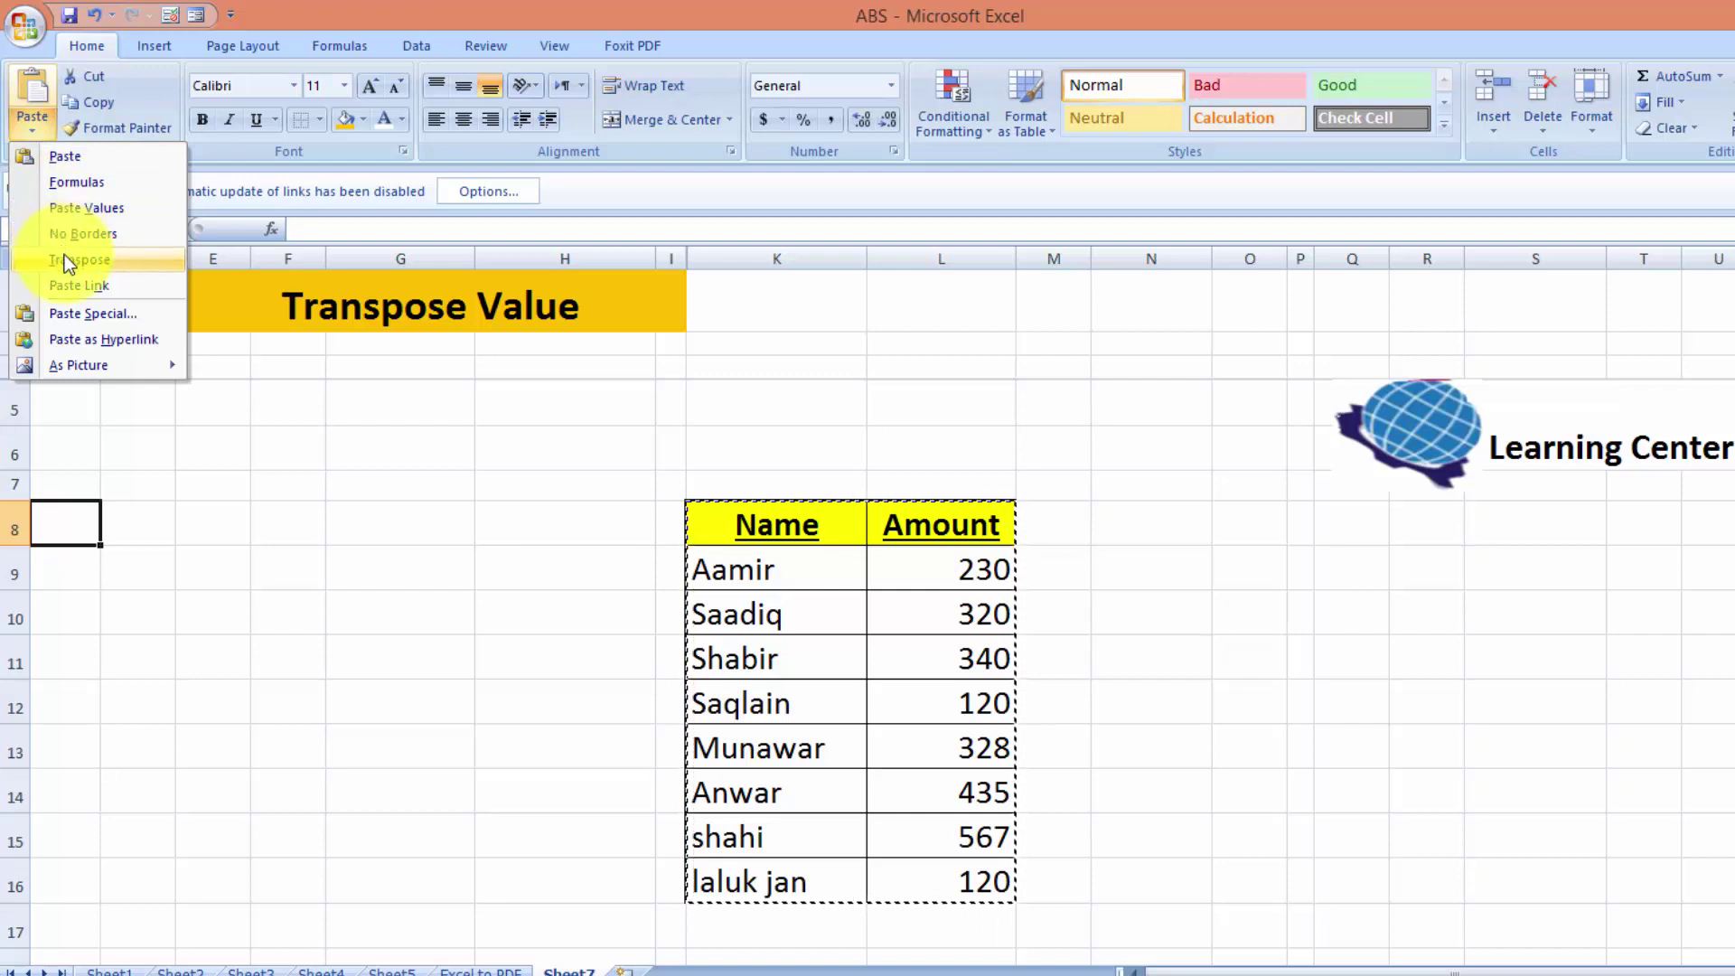
click(80, 318)
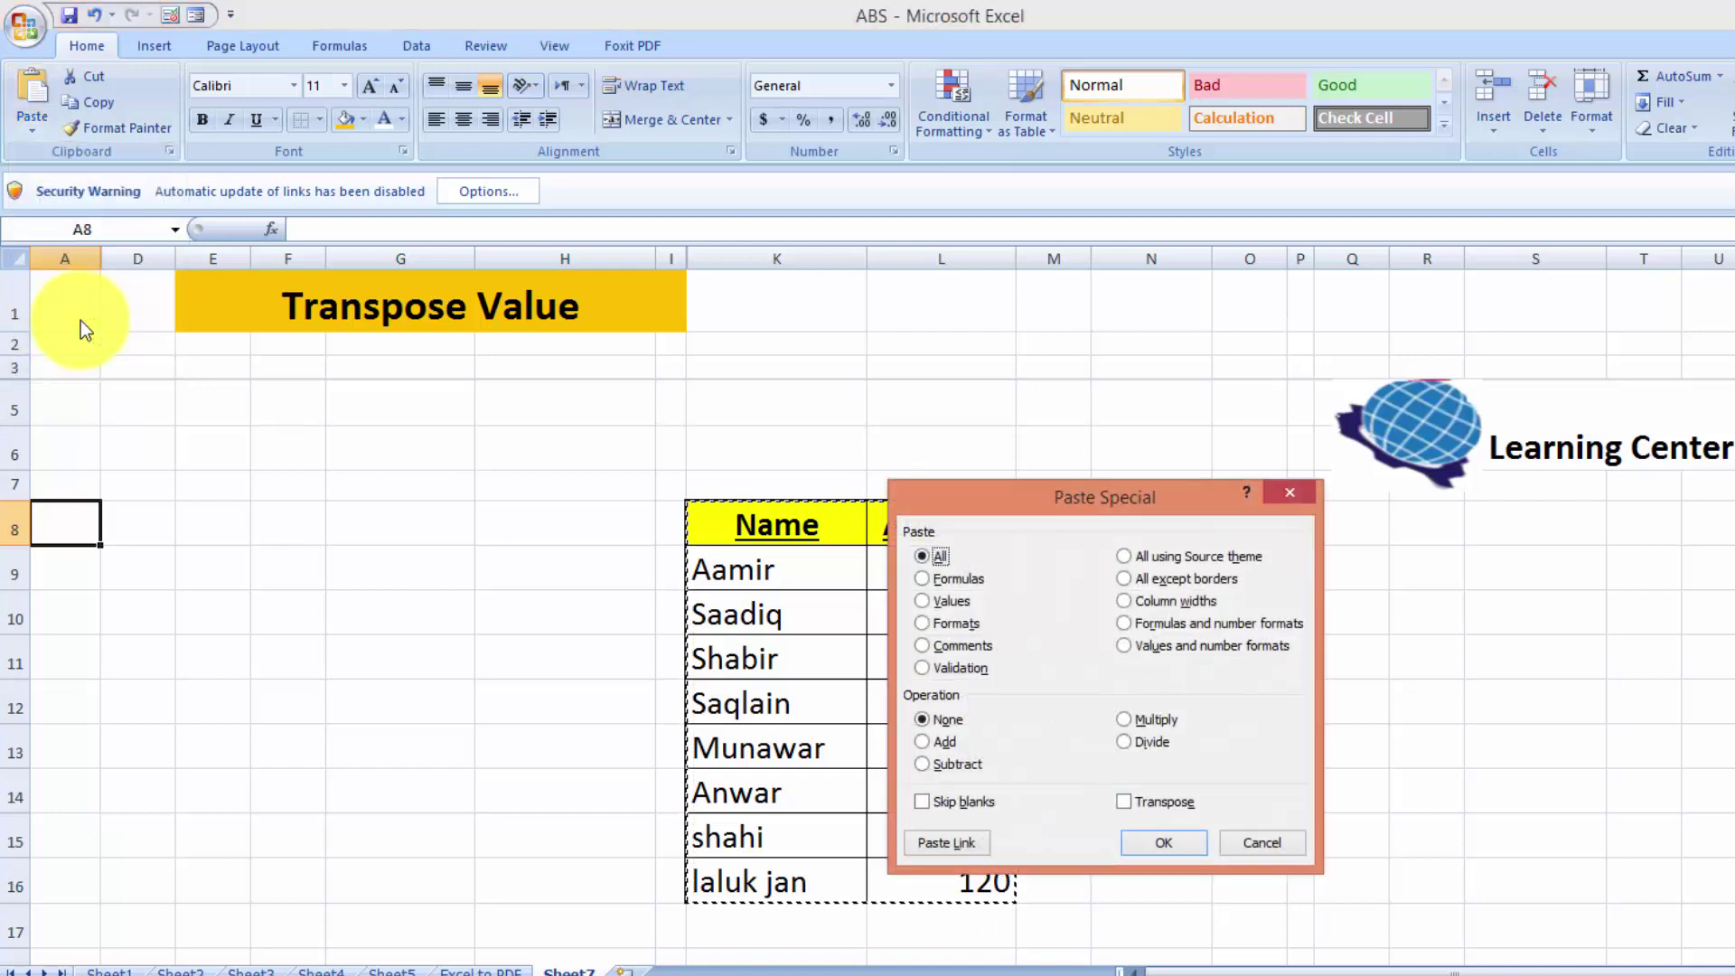
click(1123, 802)
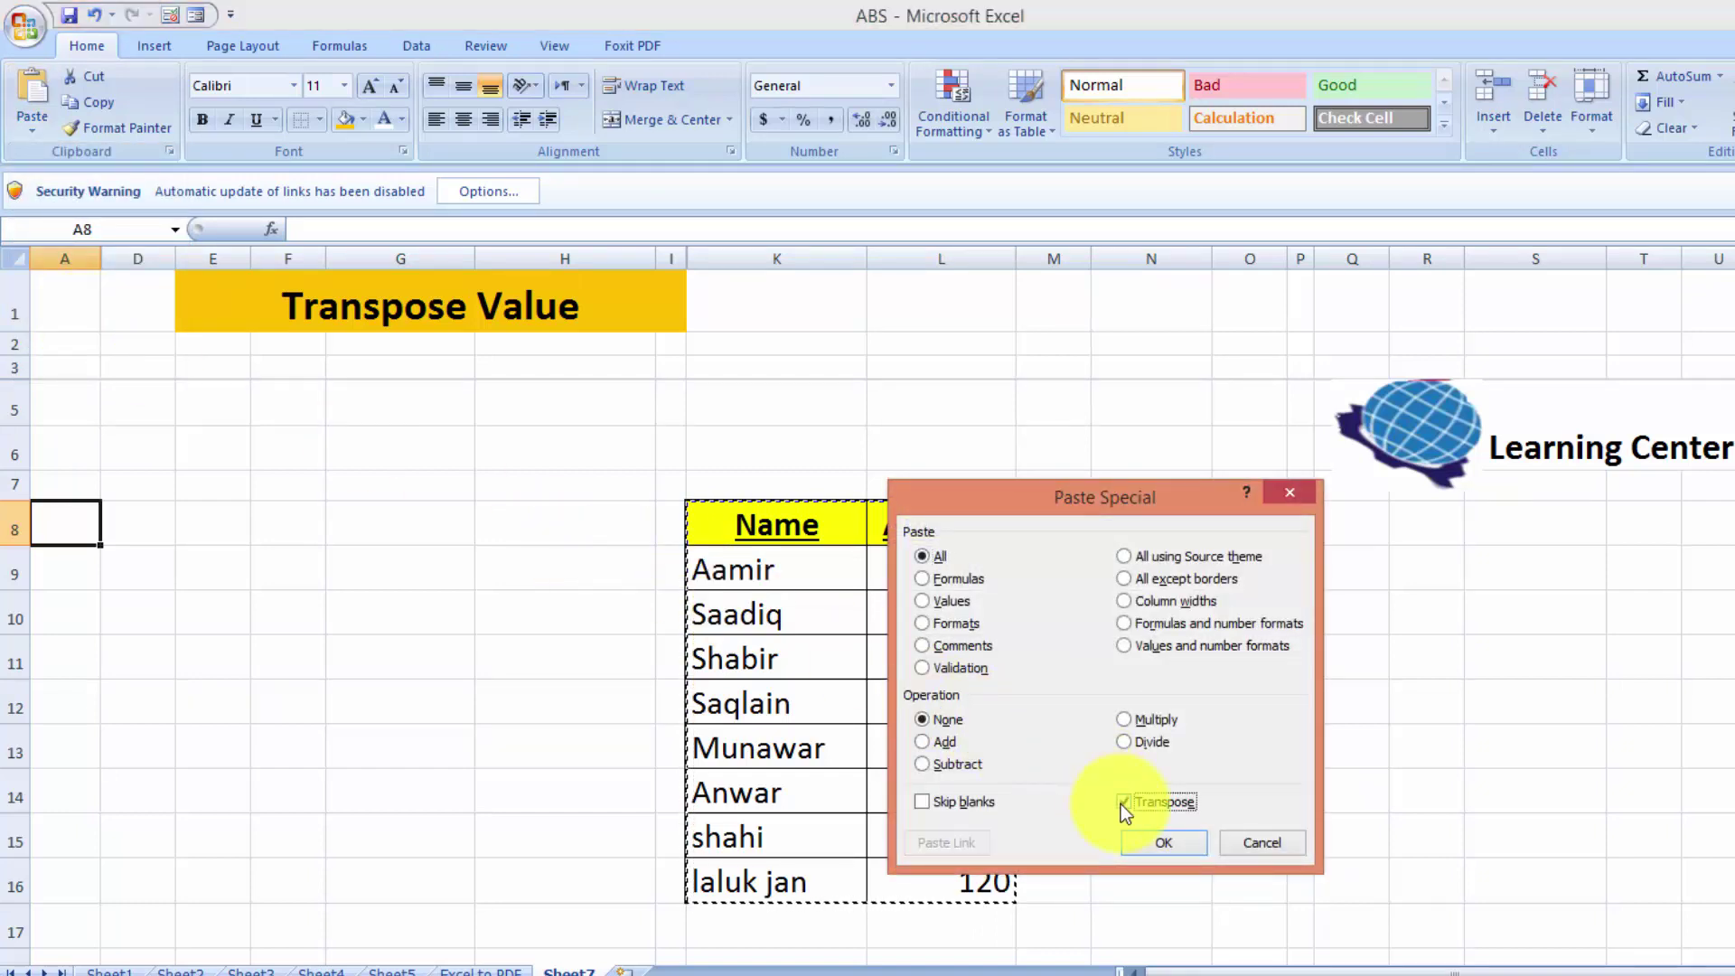
click(1163, 843)
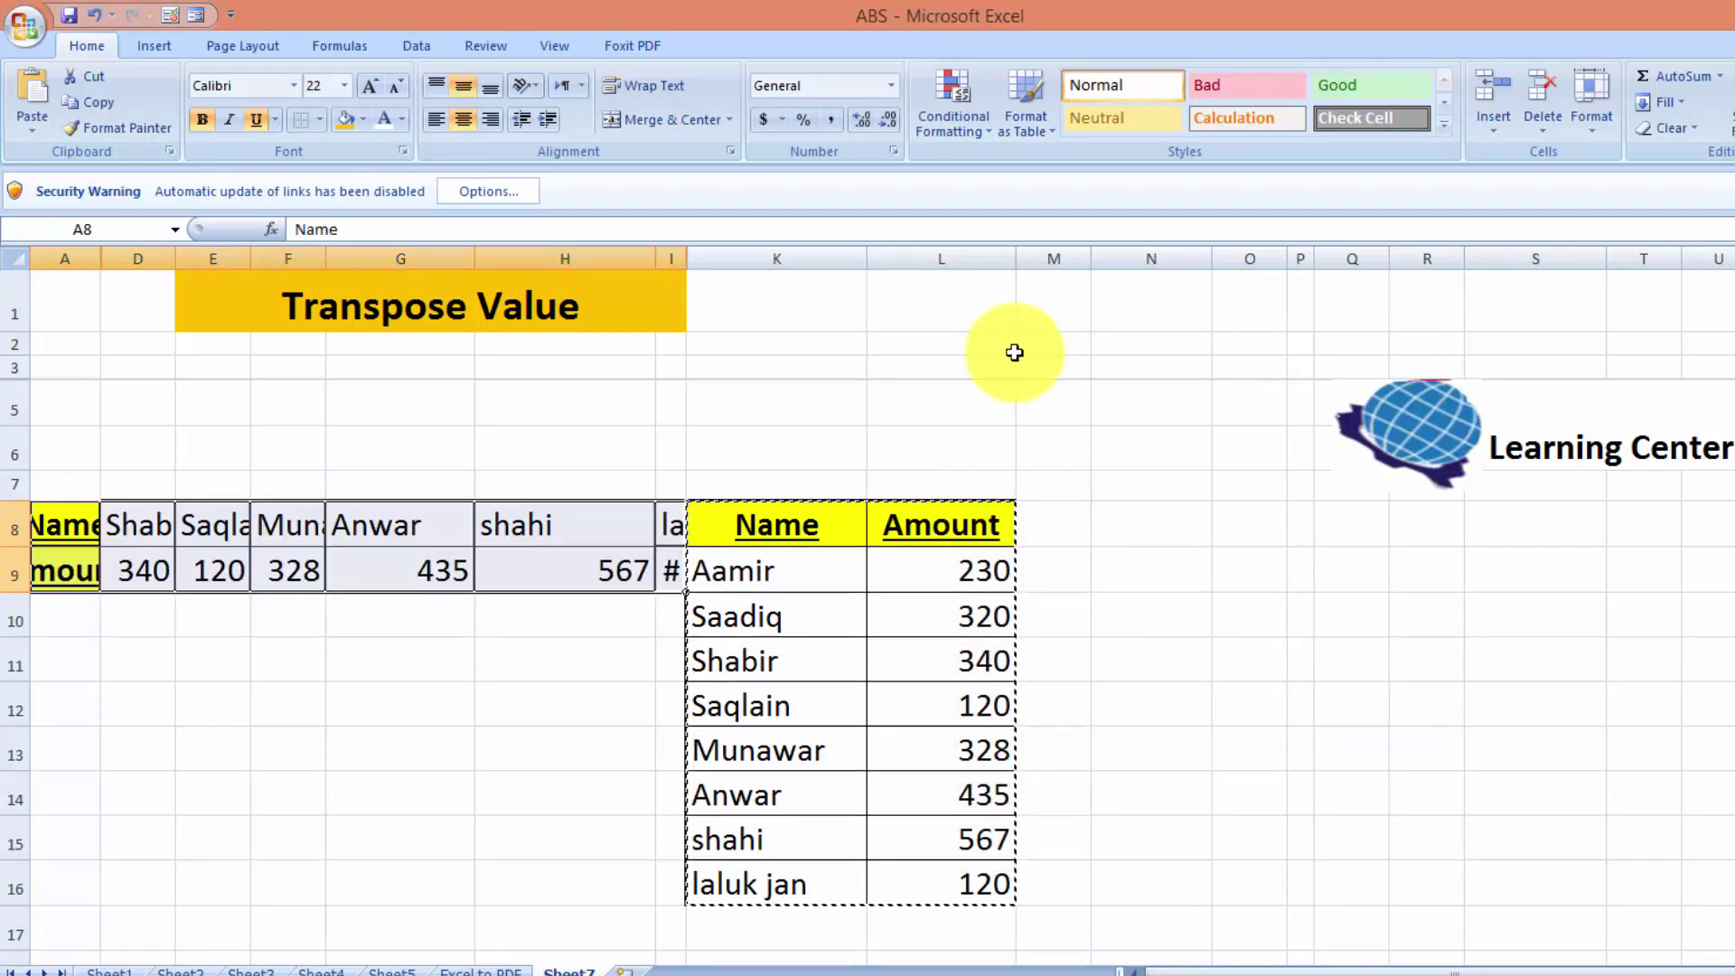
End the copy mode and AutoFit the narrow columns A, D, E and I of the transposed table
key(Escape)
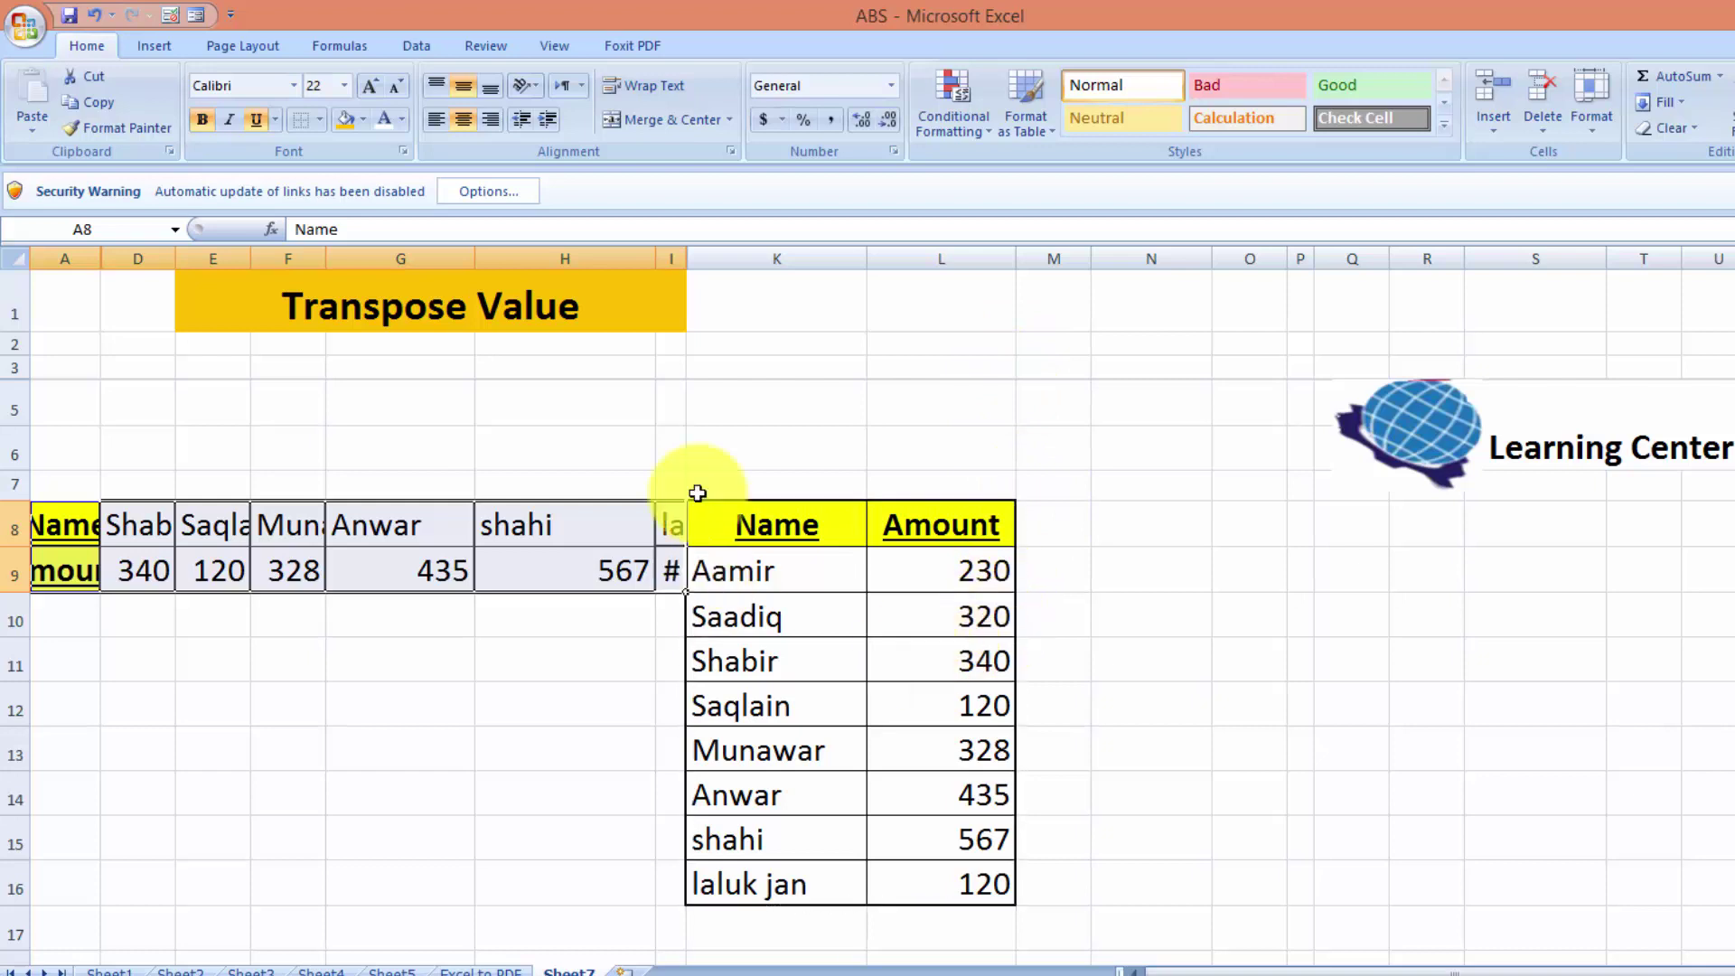
double_click(687, 258)
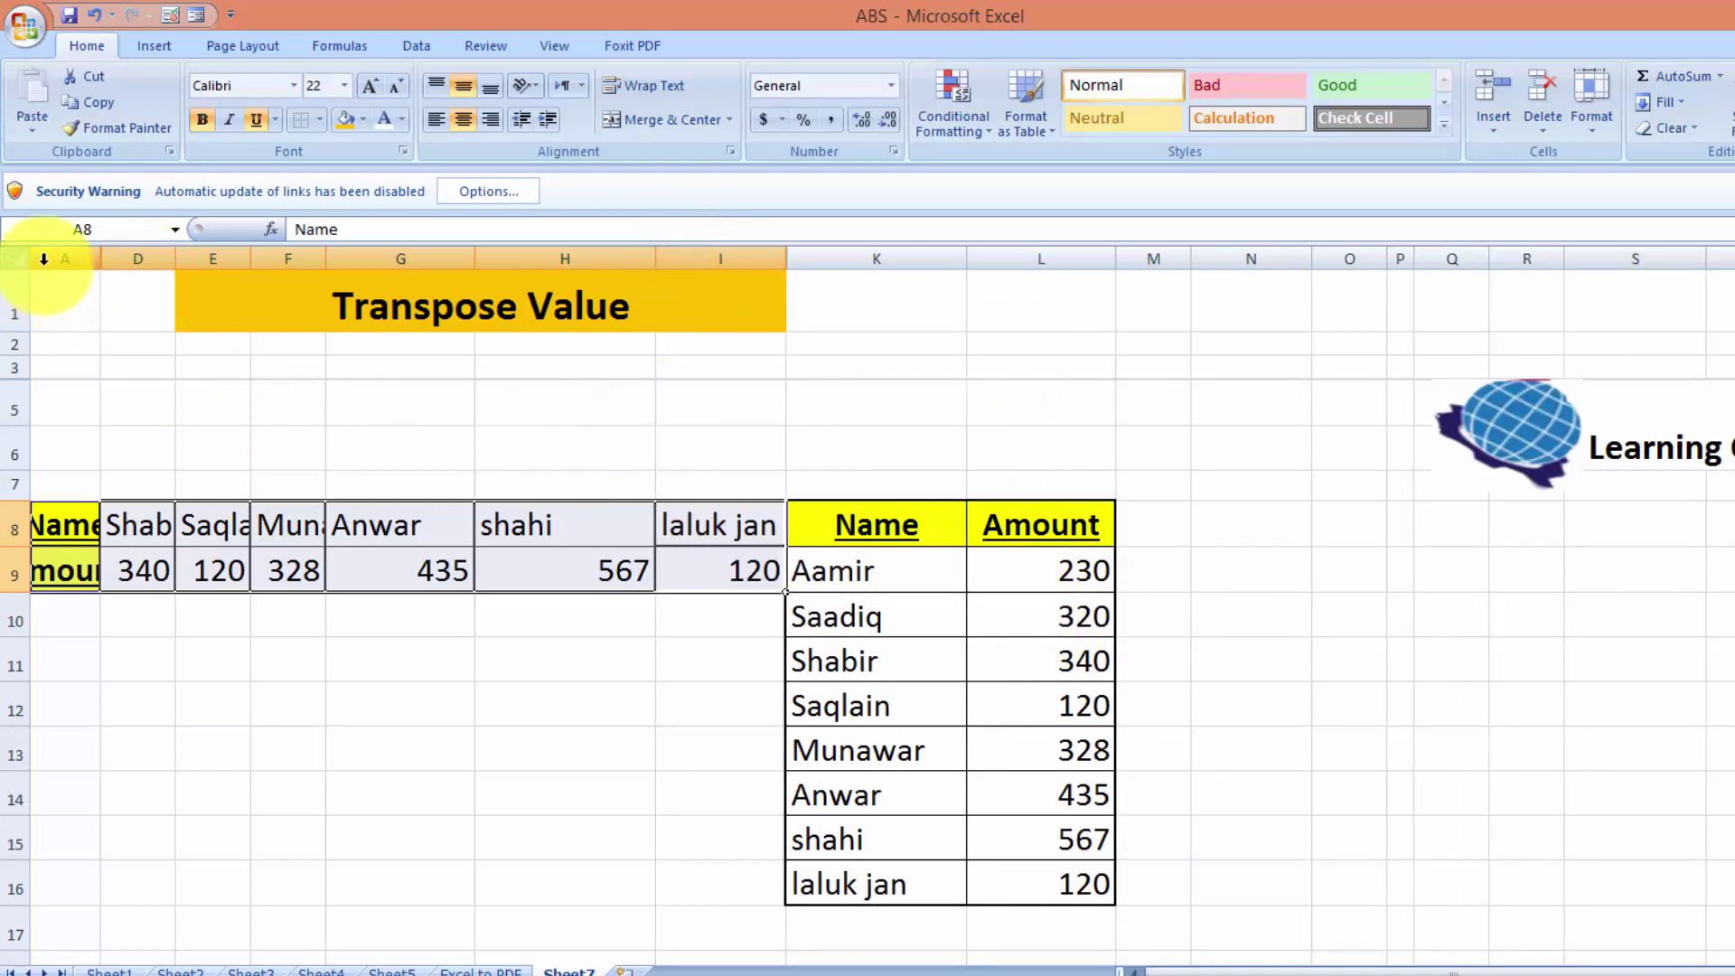
double_click(110, 259)
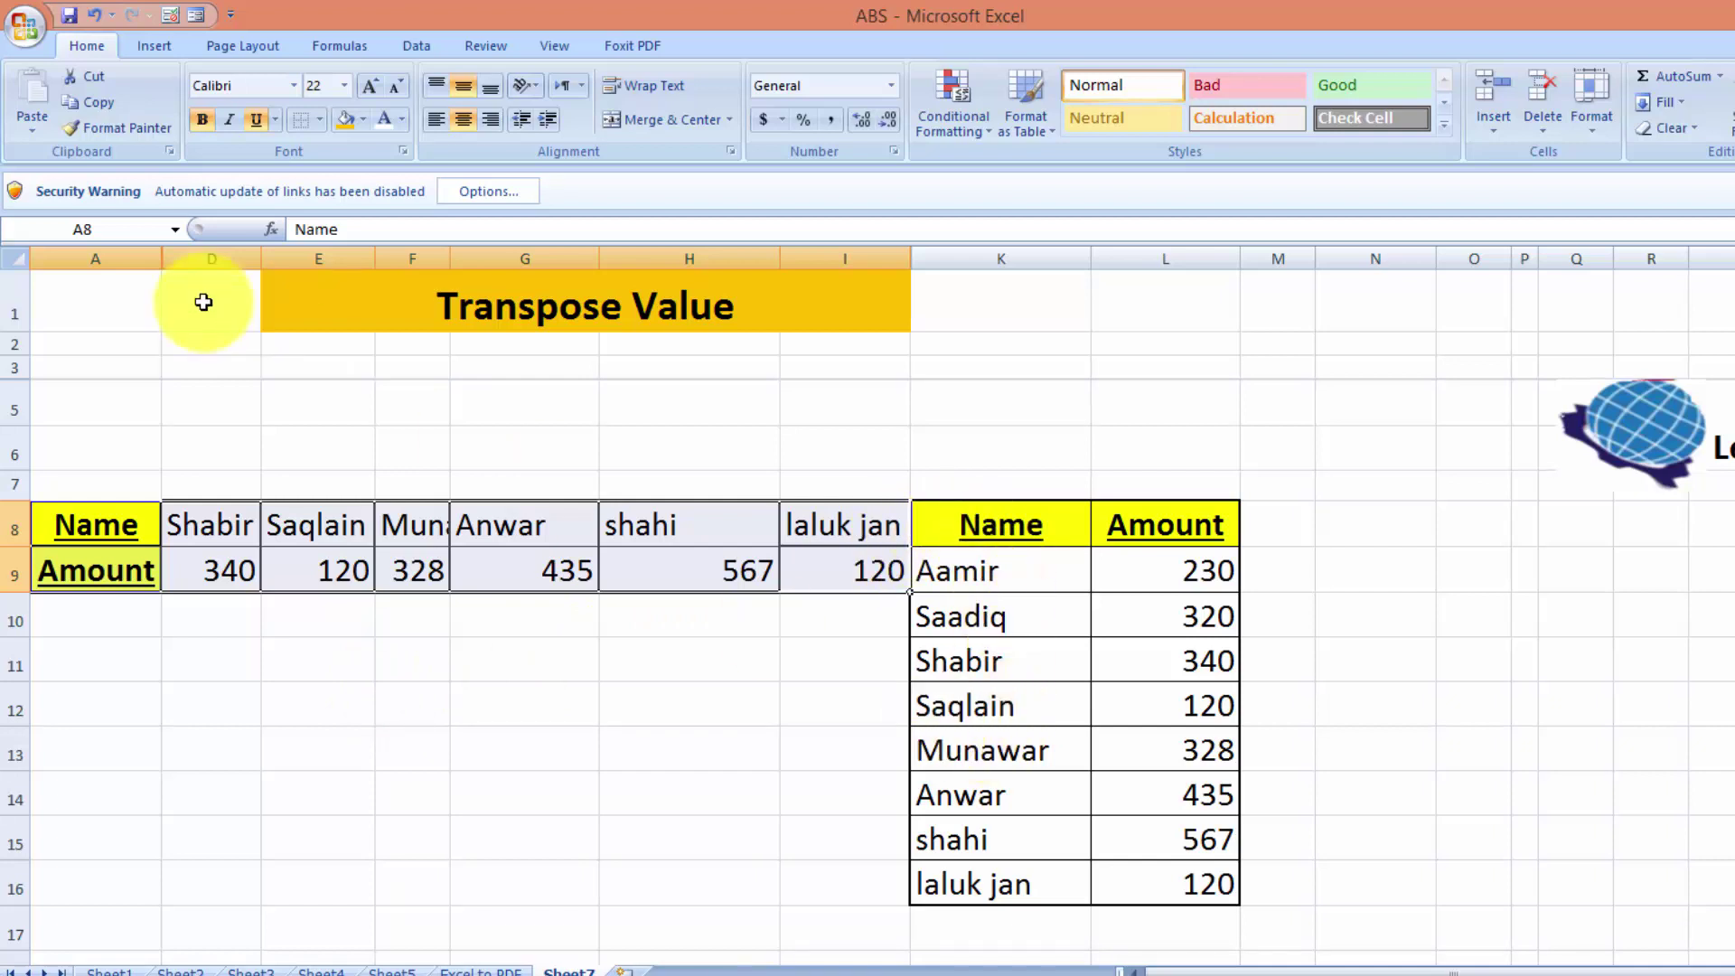
click(36, 122)
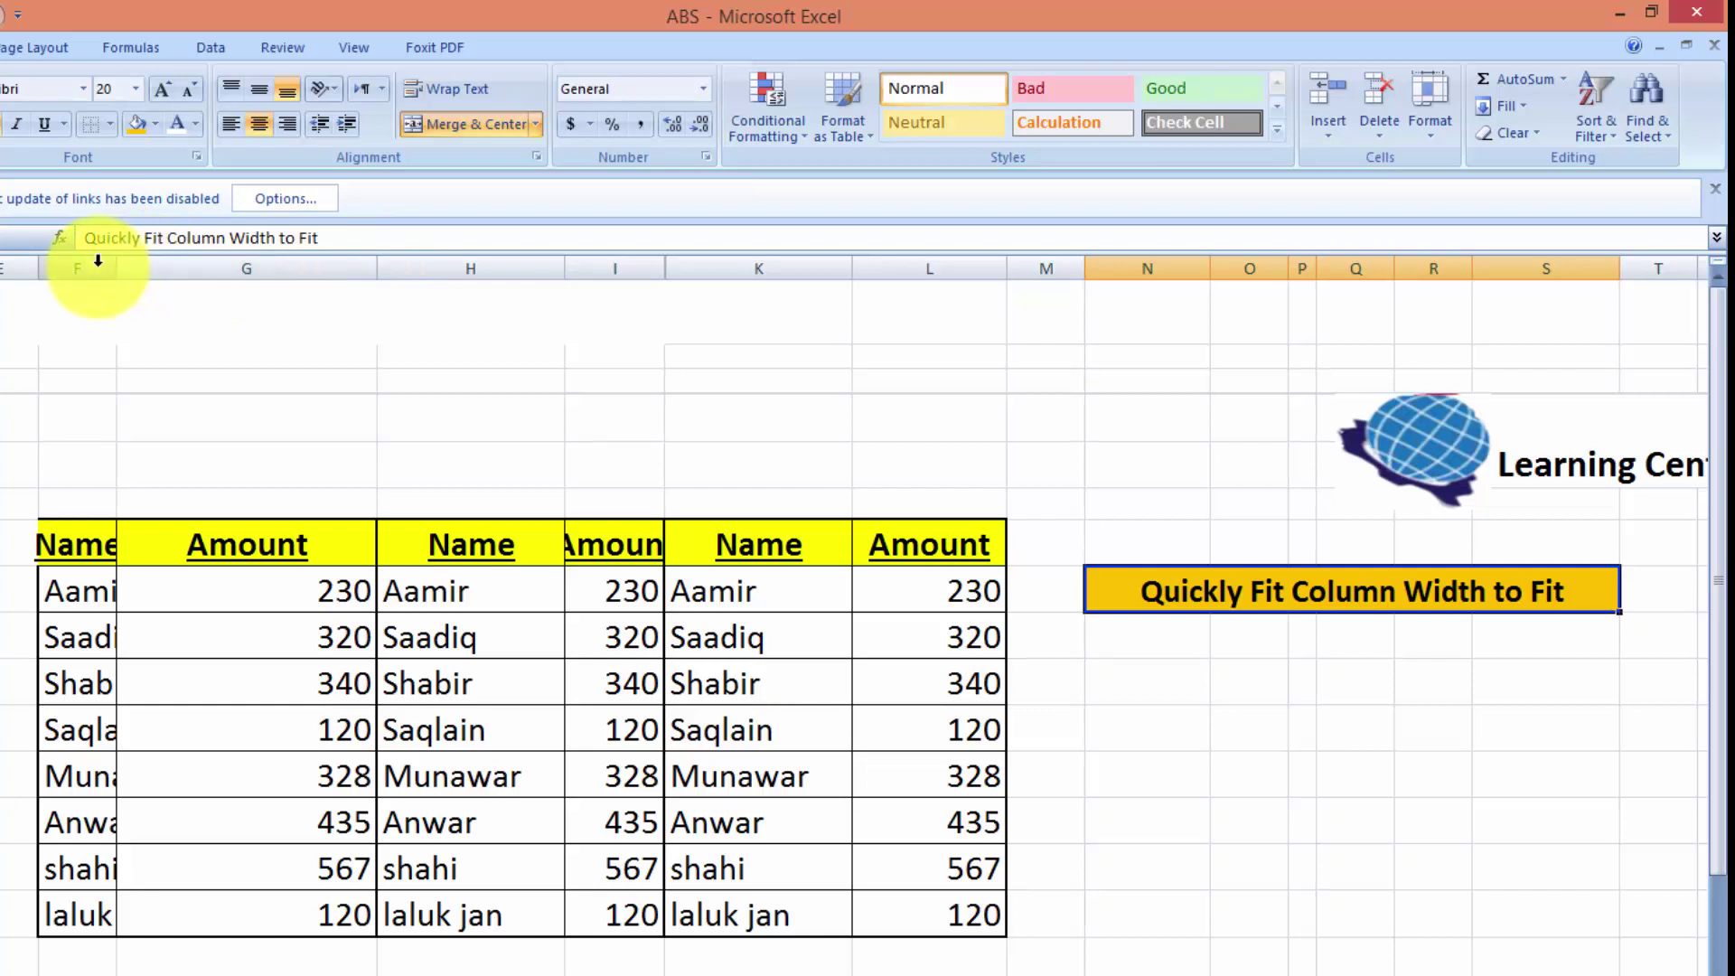
AutoFit the widths of columns F to L all at once so every Name and Amount entry fits
drag(97, 261, 931, 288)
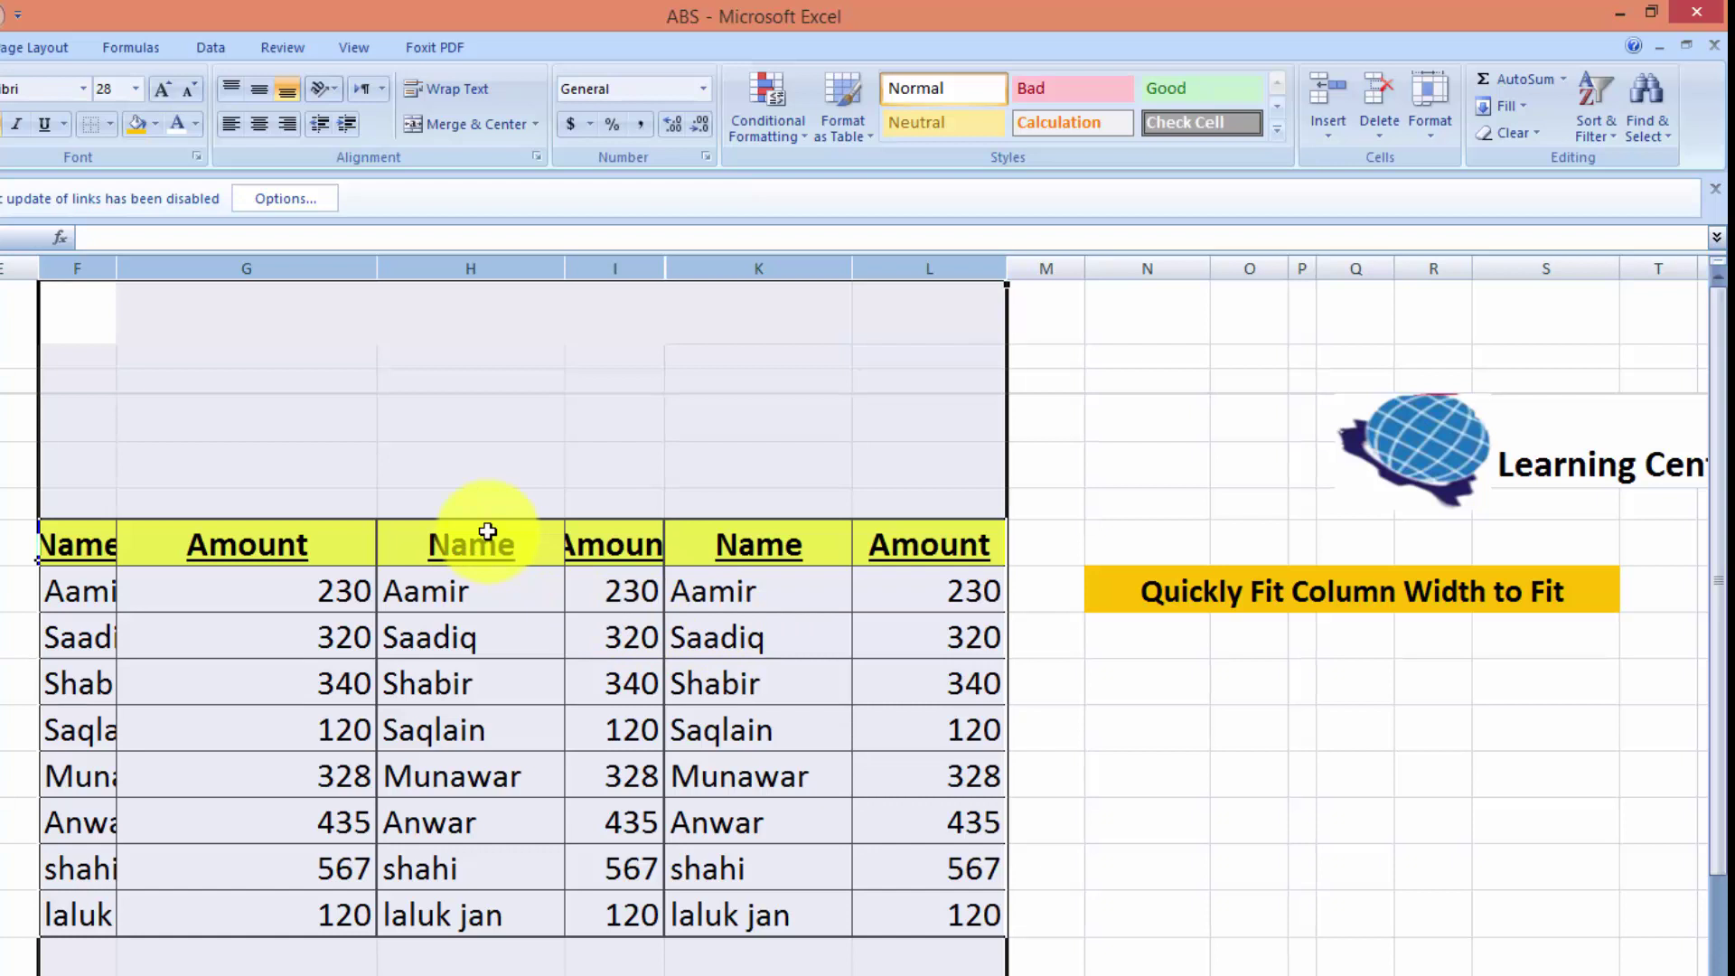
double_click(115, 265)
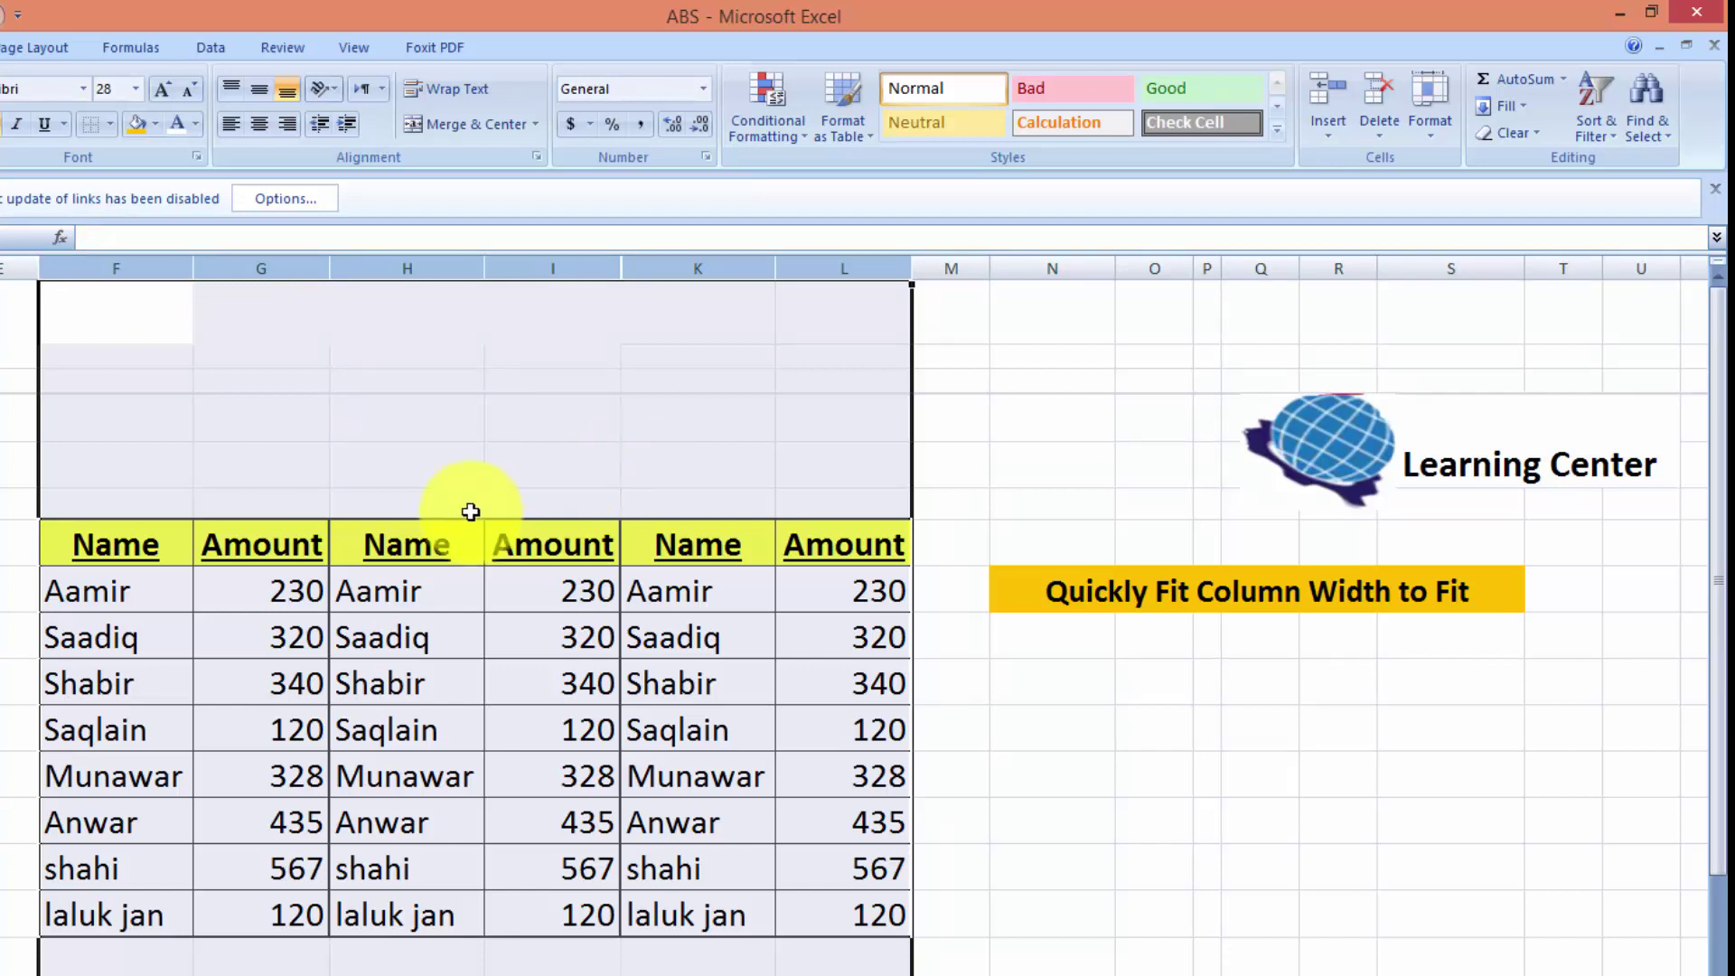
click(298, 469)
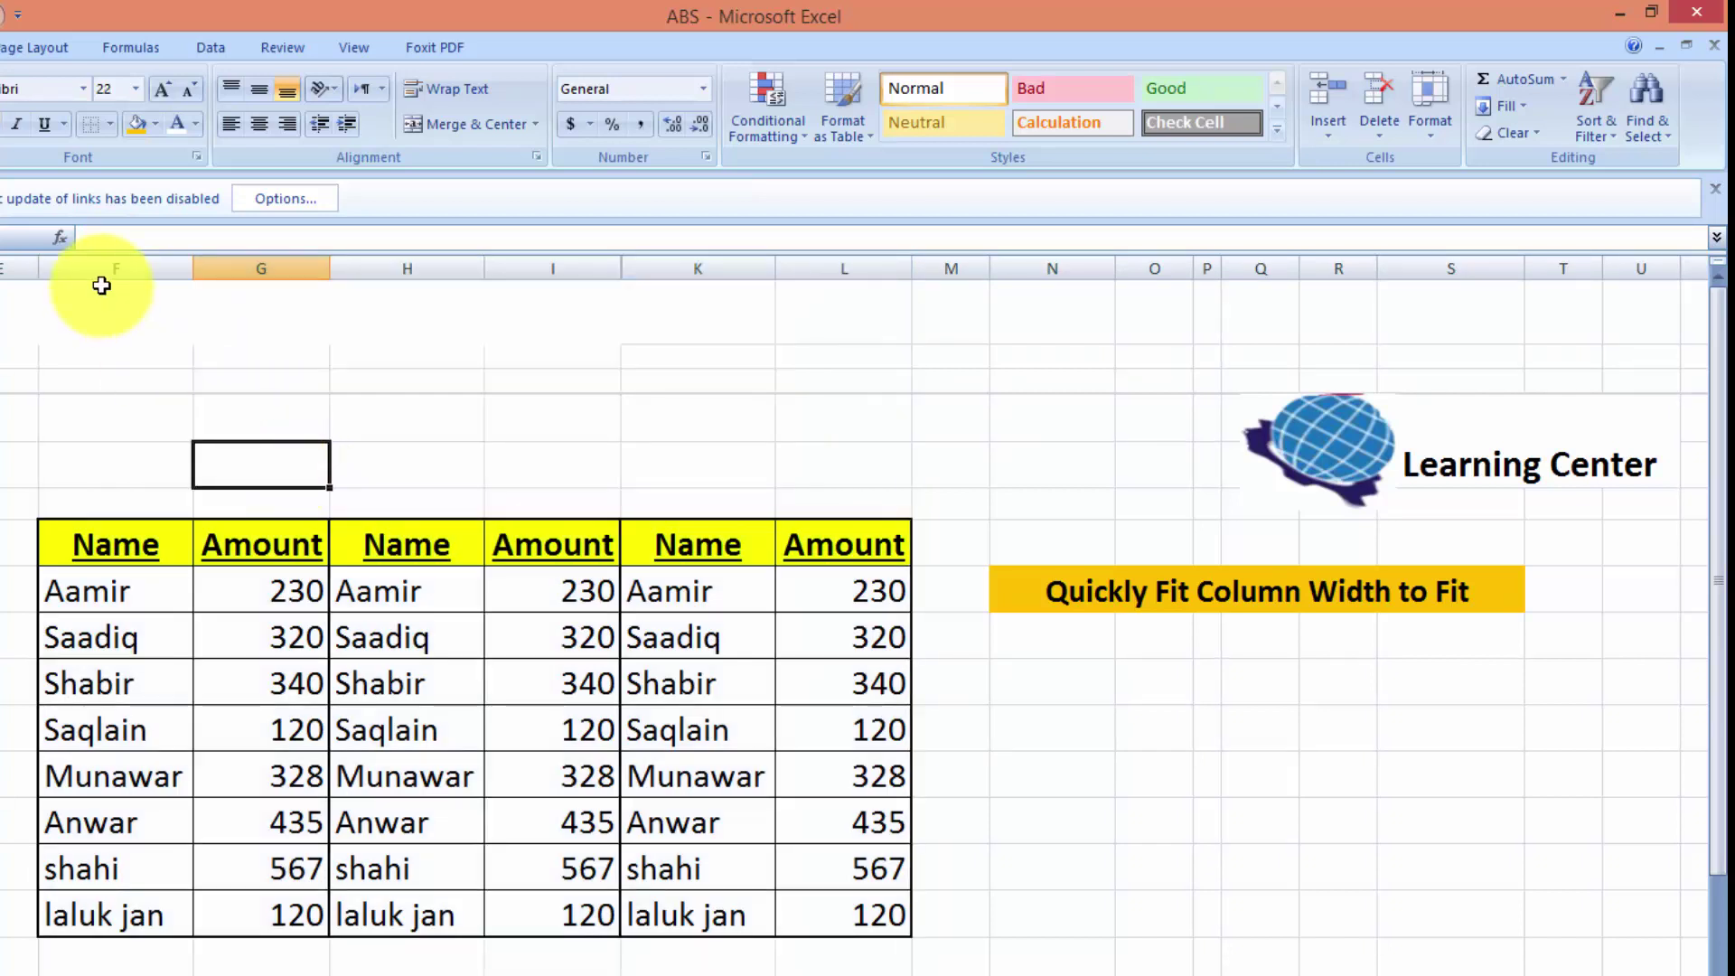
drag(101, 269, 837, 302)
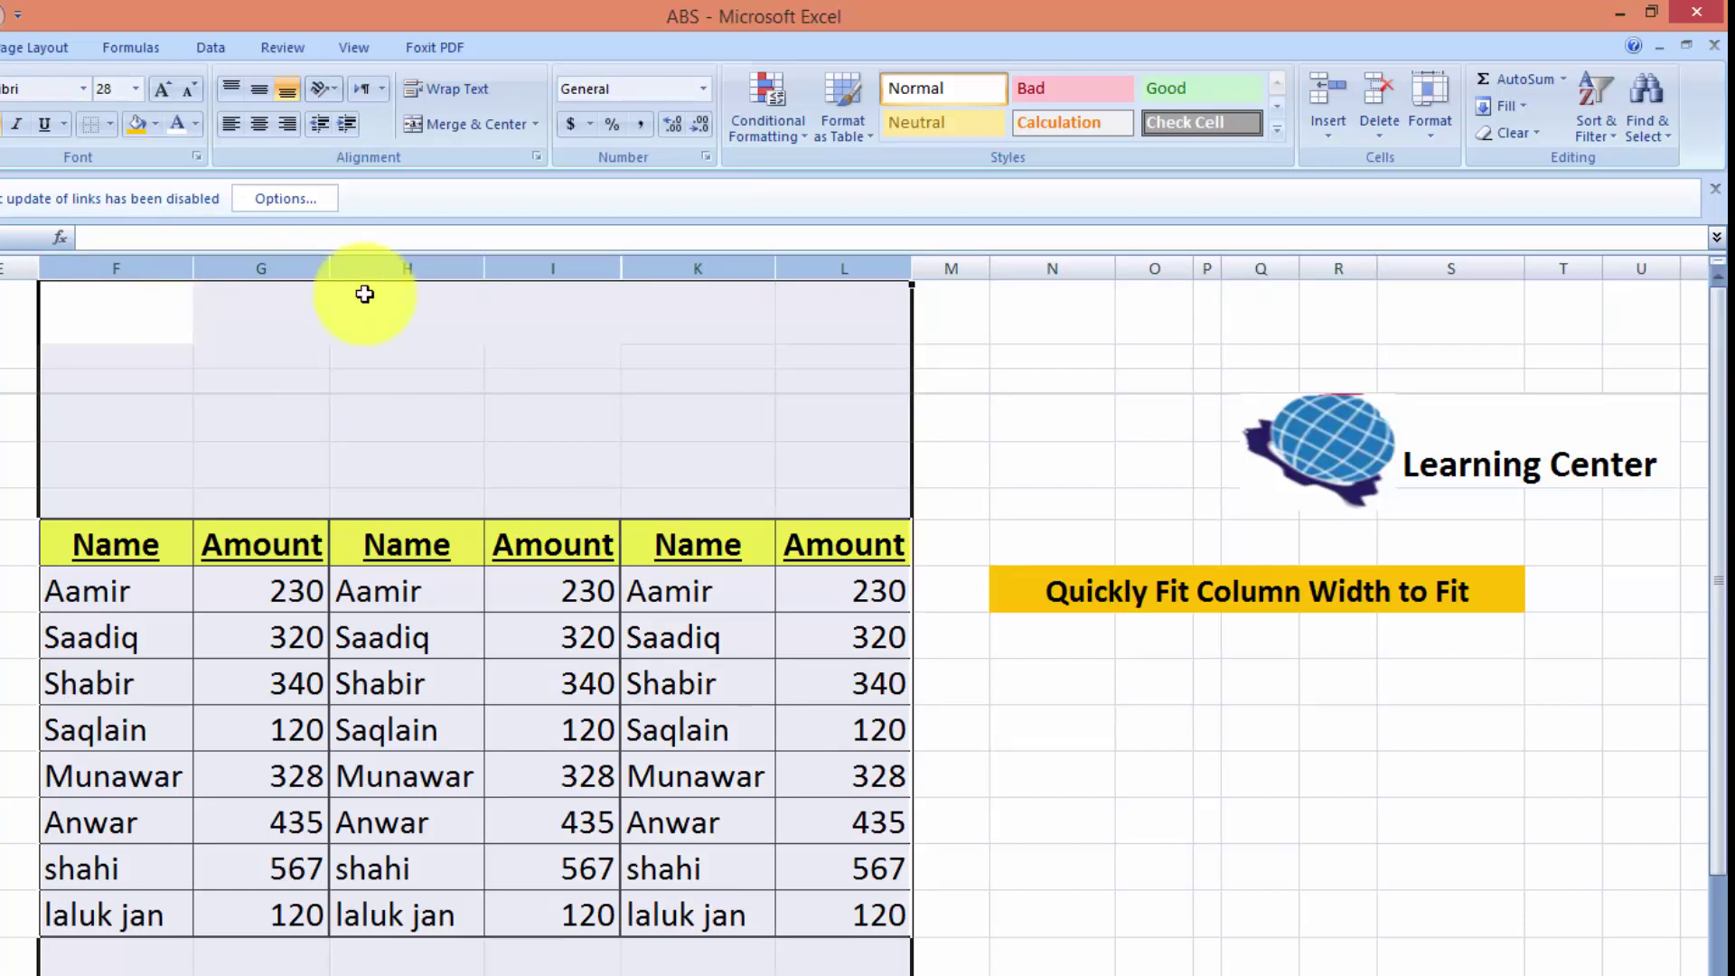
click(1205, 776)
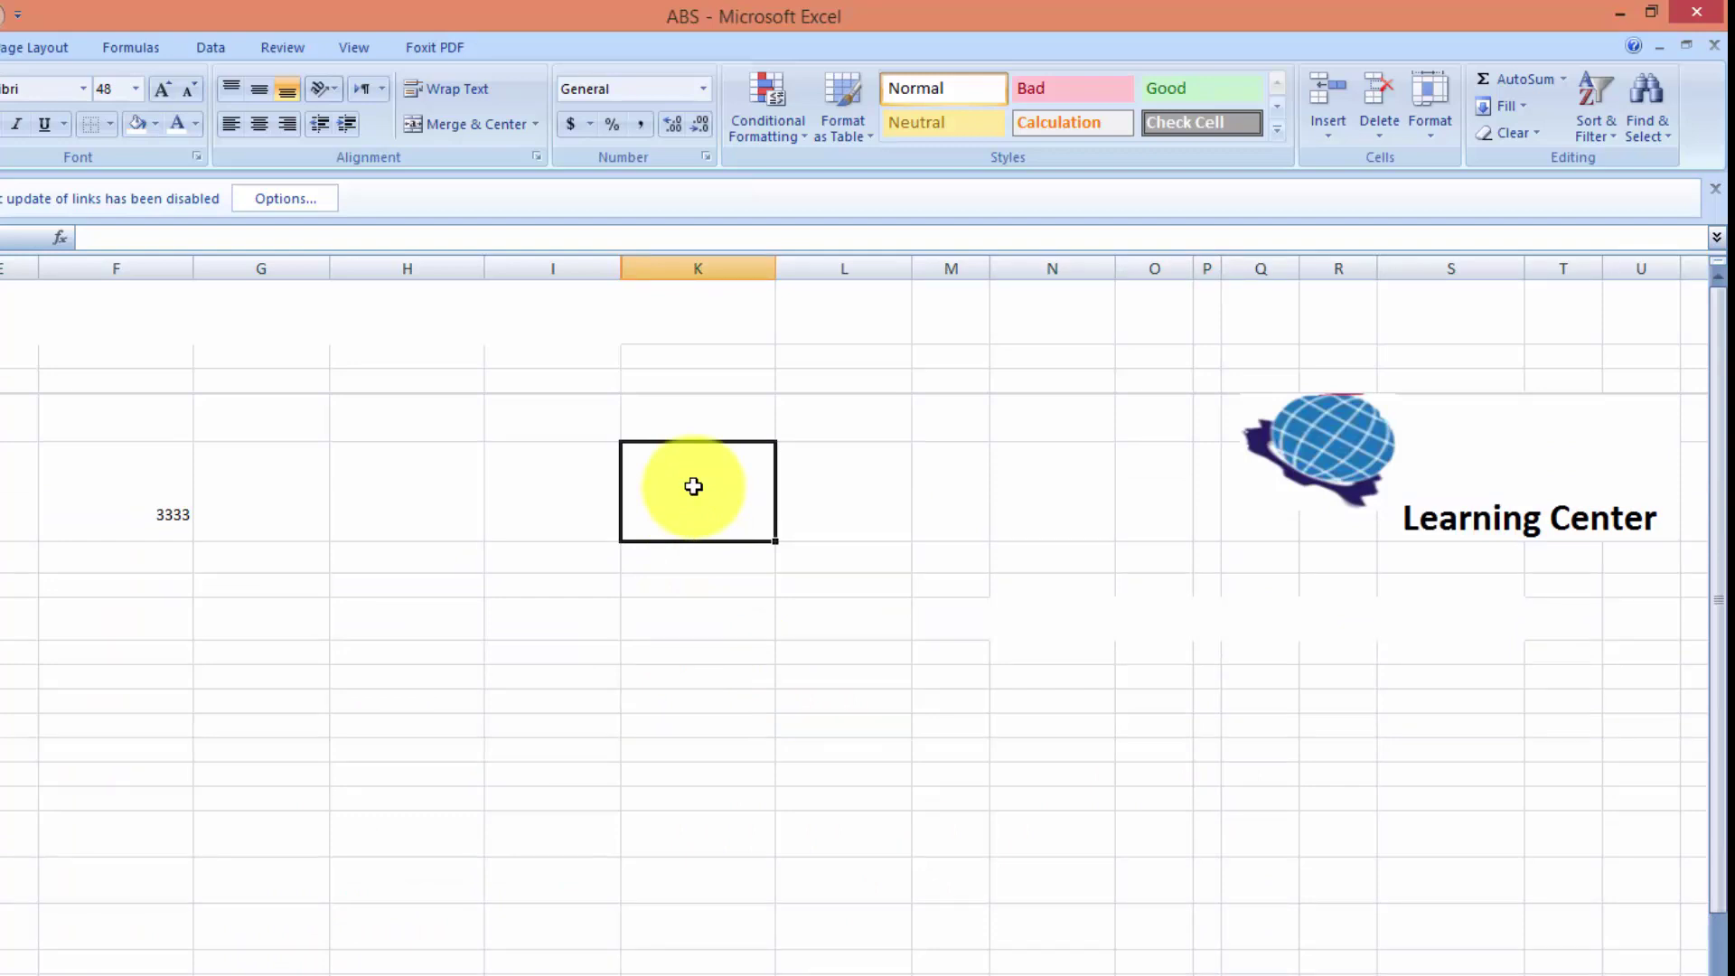
Enter 0345 in the large-font cell in column K and widen the column to roughly double its width
text(0)
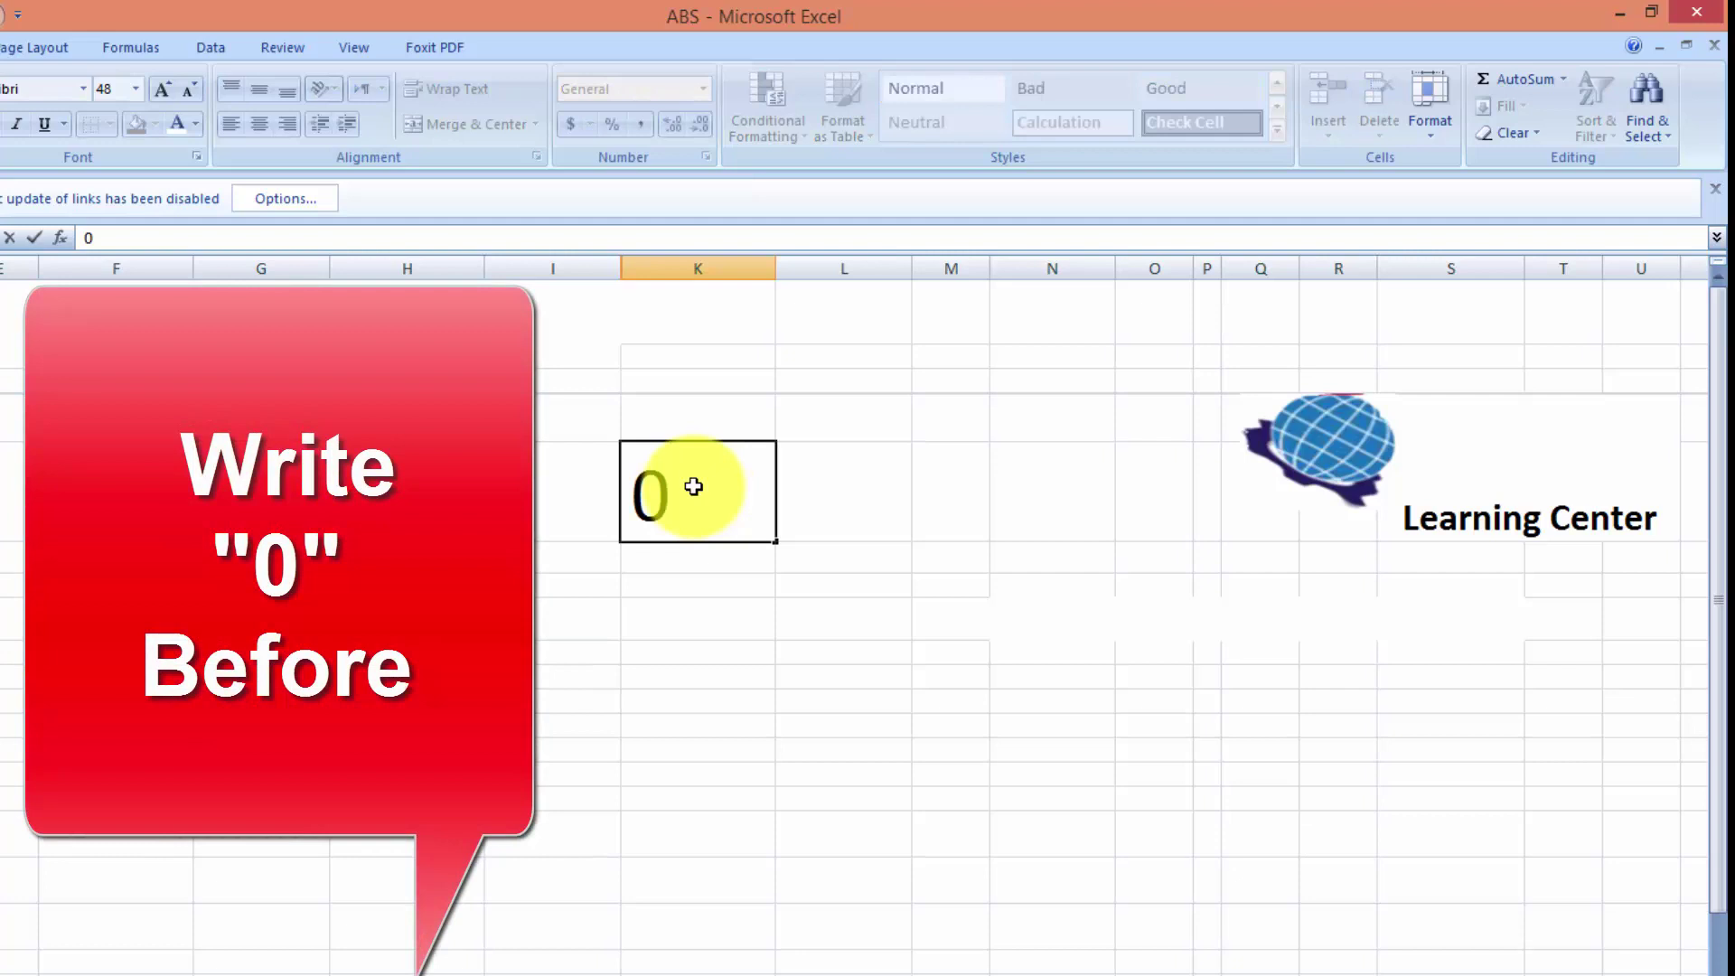
text(345)
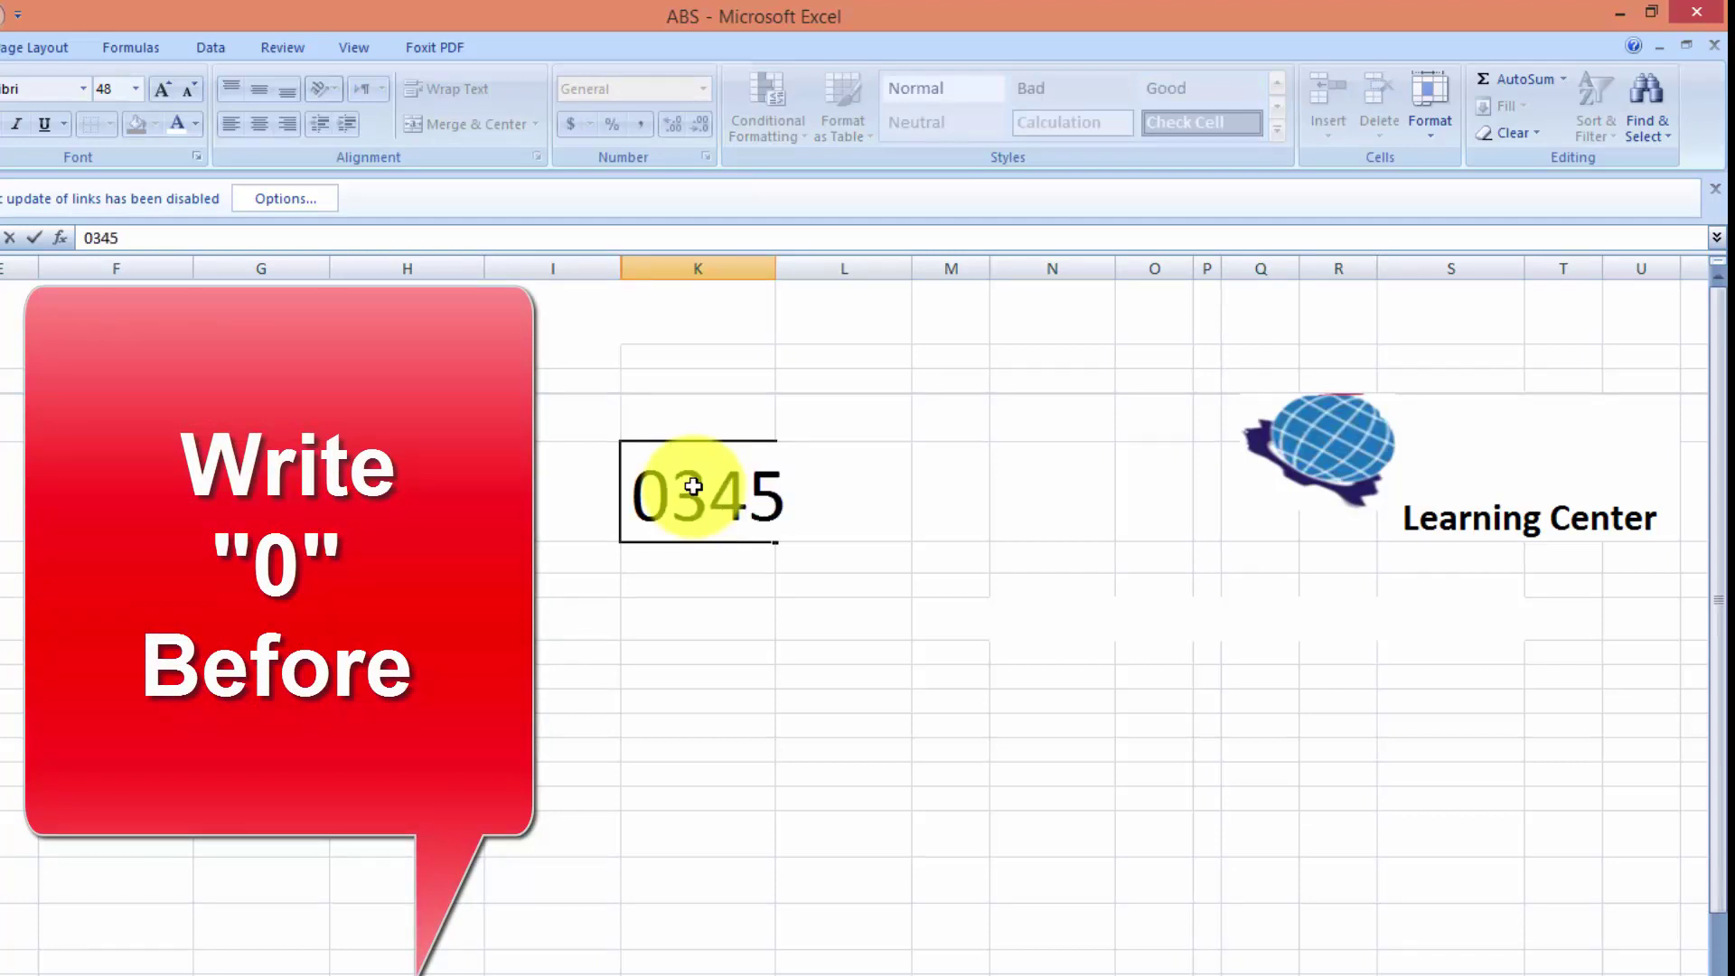
key(Return)
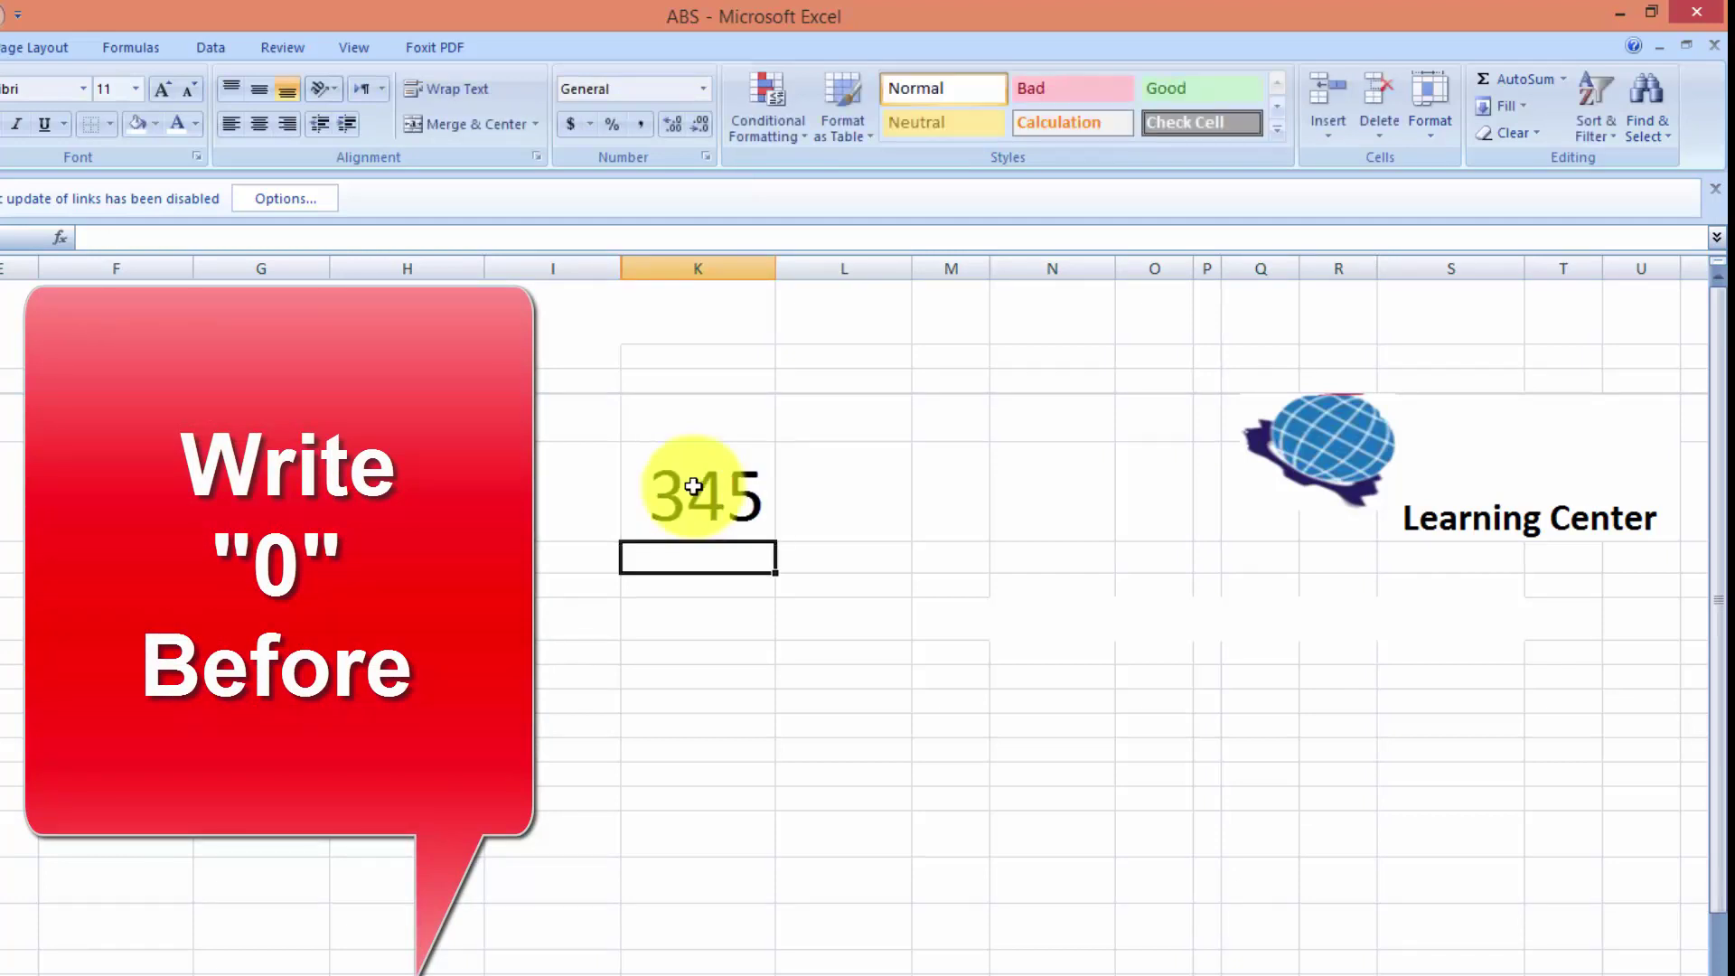
drag(773, 263, 950, 291)
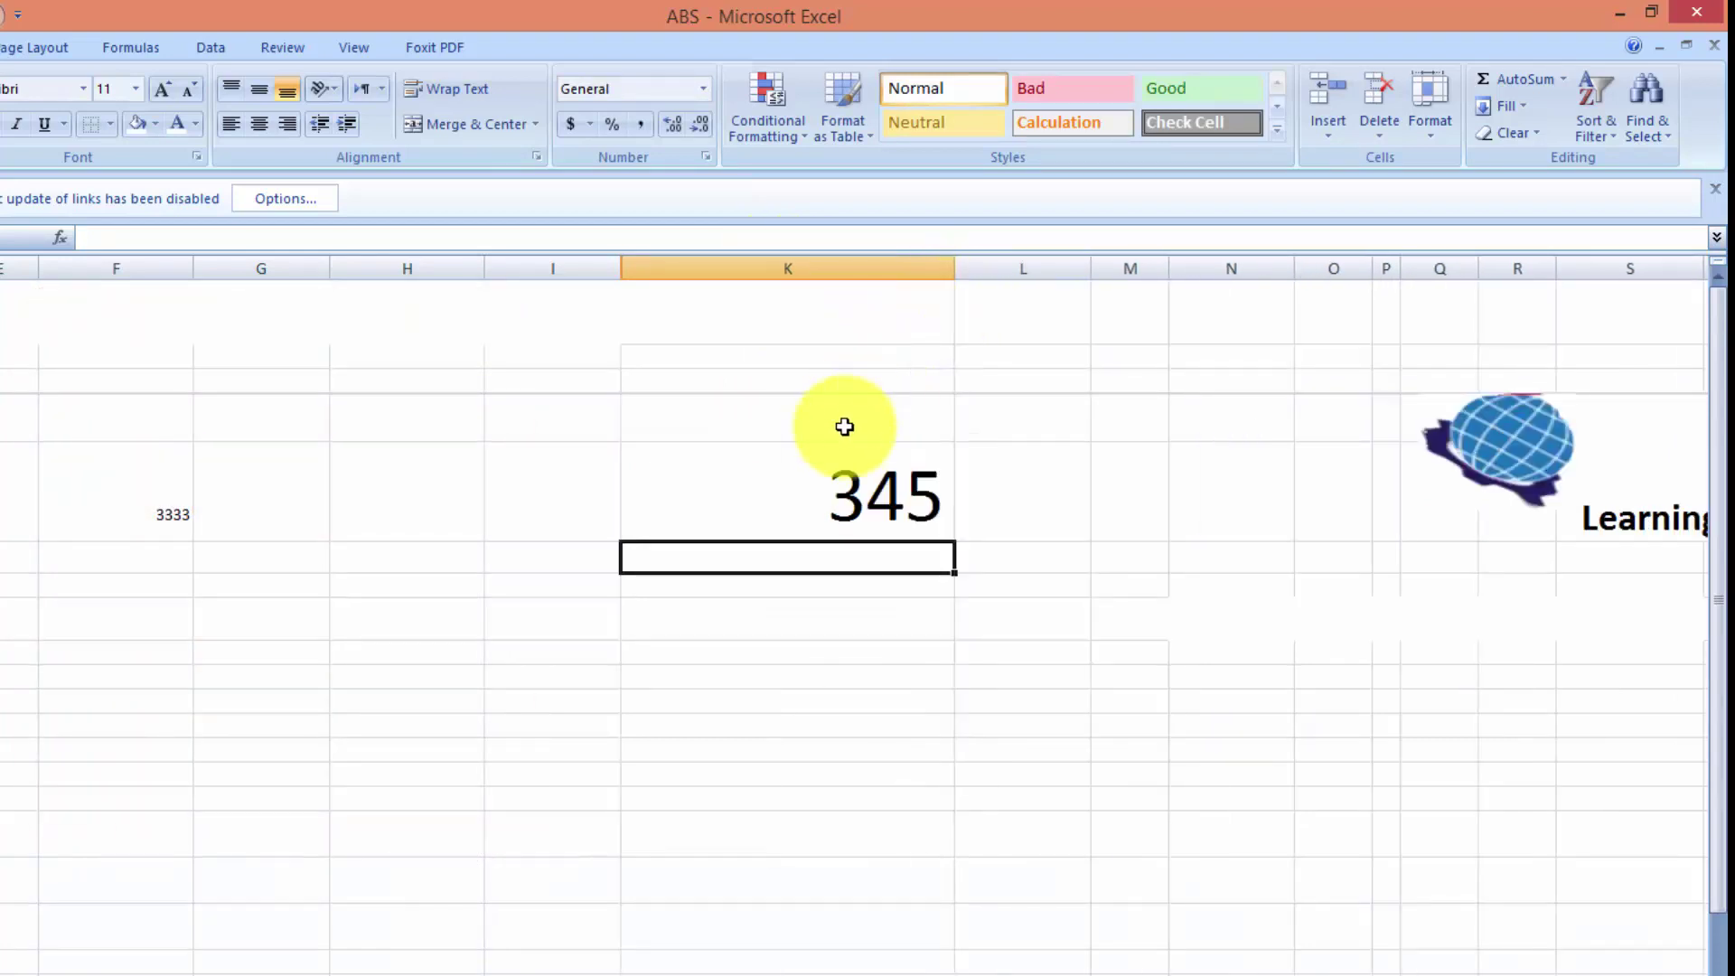
Replace the number in the large-font column K cell with 03452457, including its leading zero
click(834, 460)
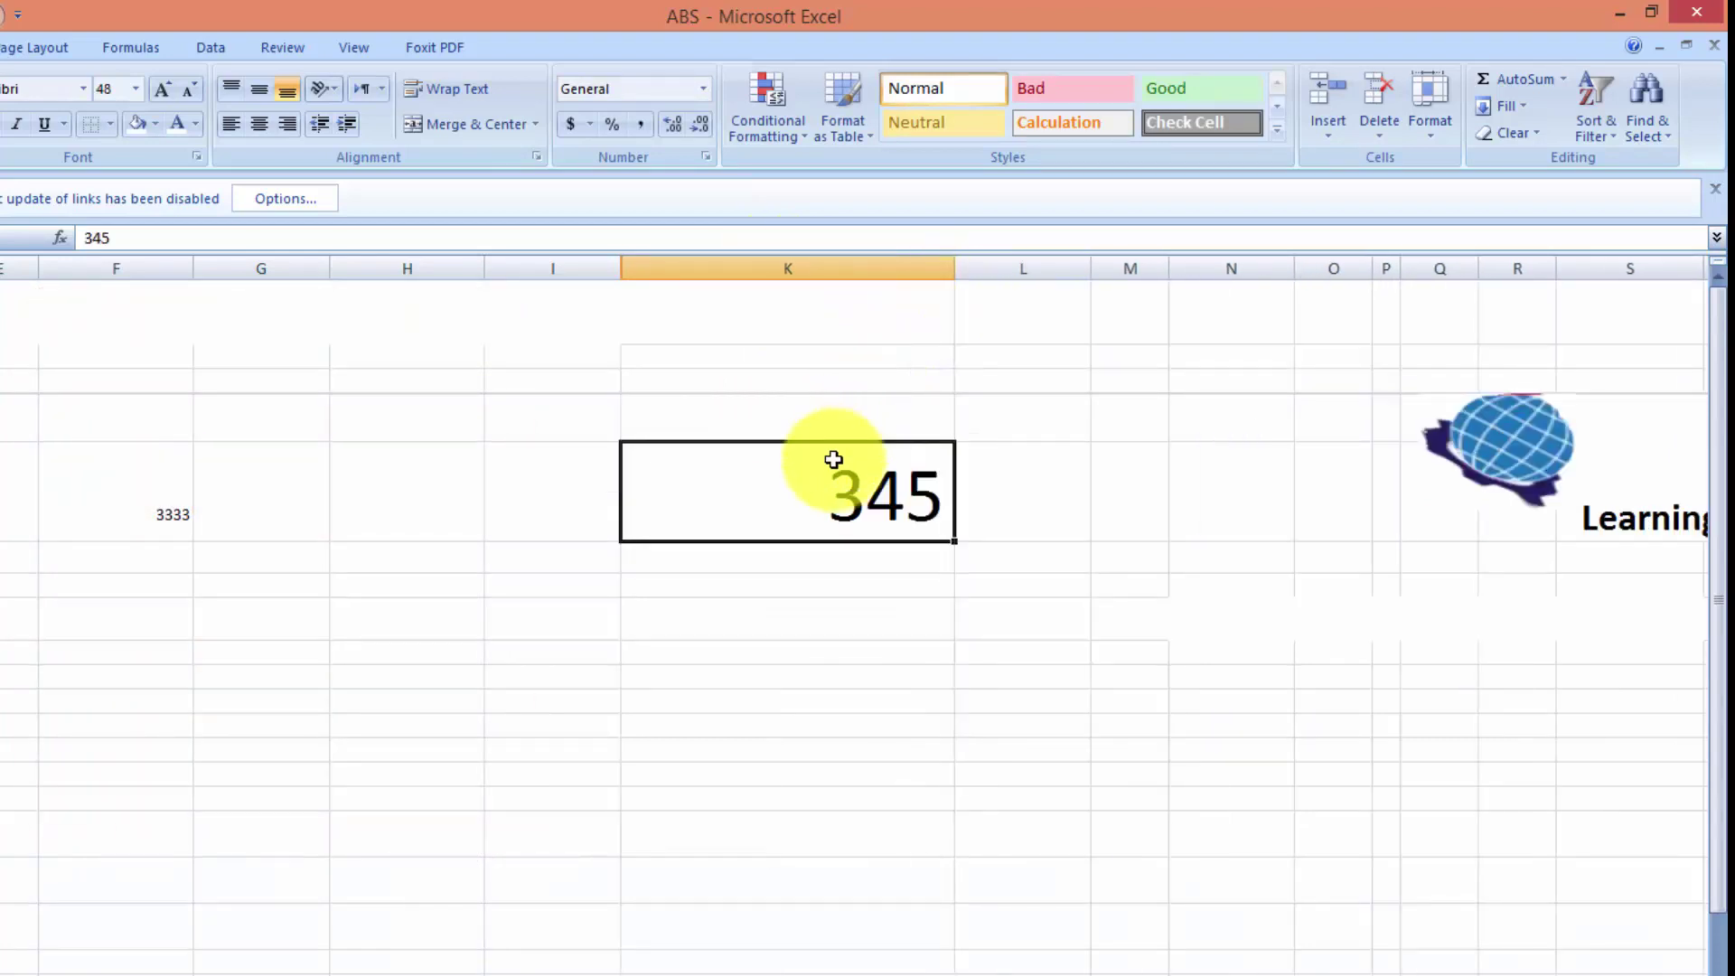
text(0345)
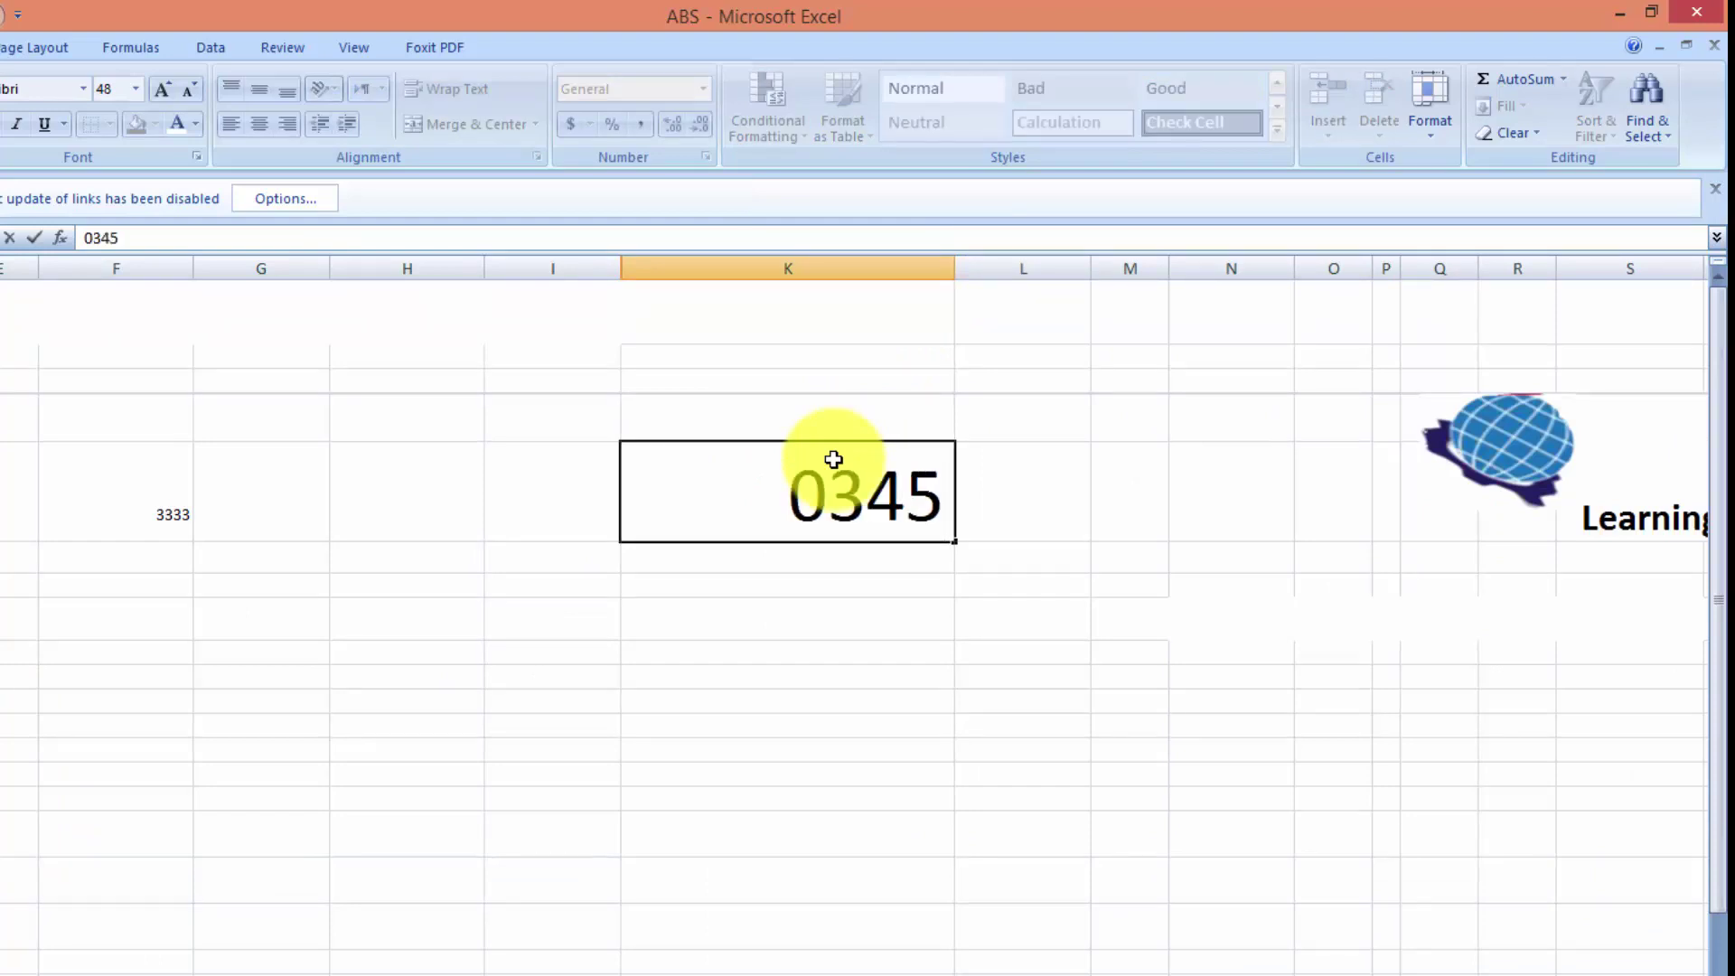
text(245)
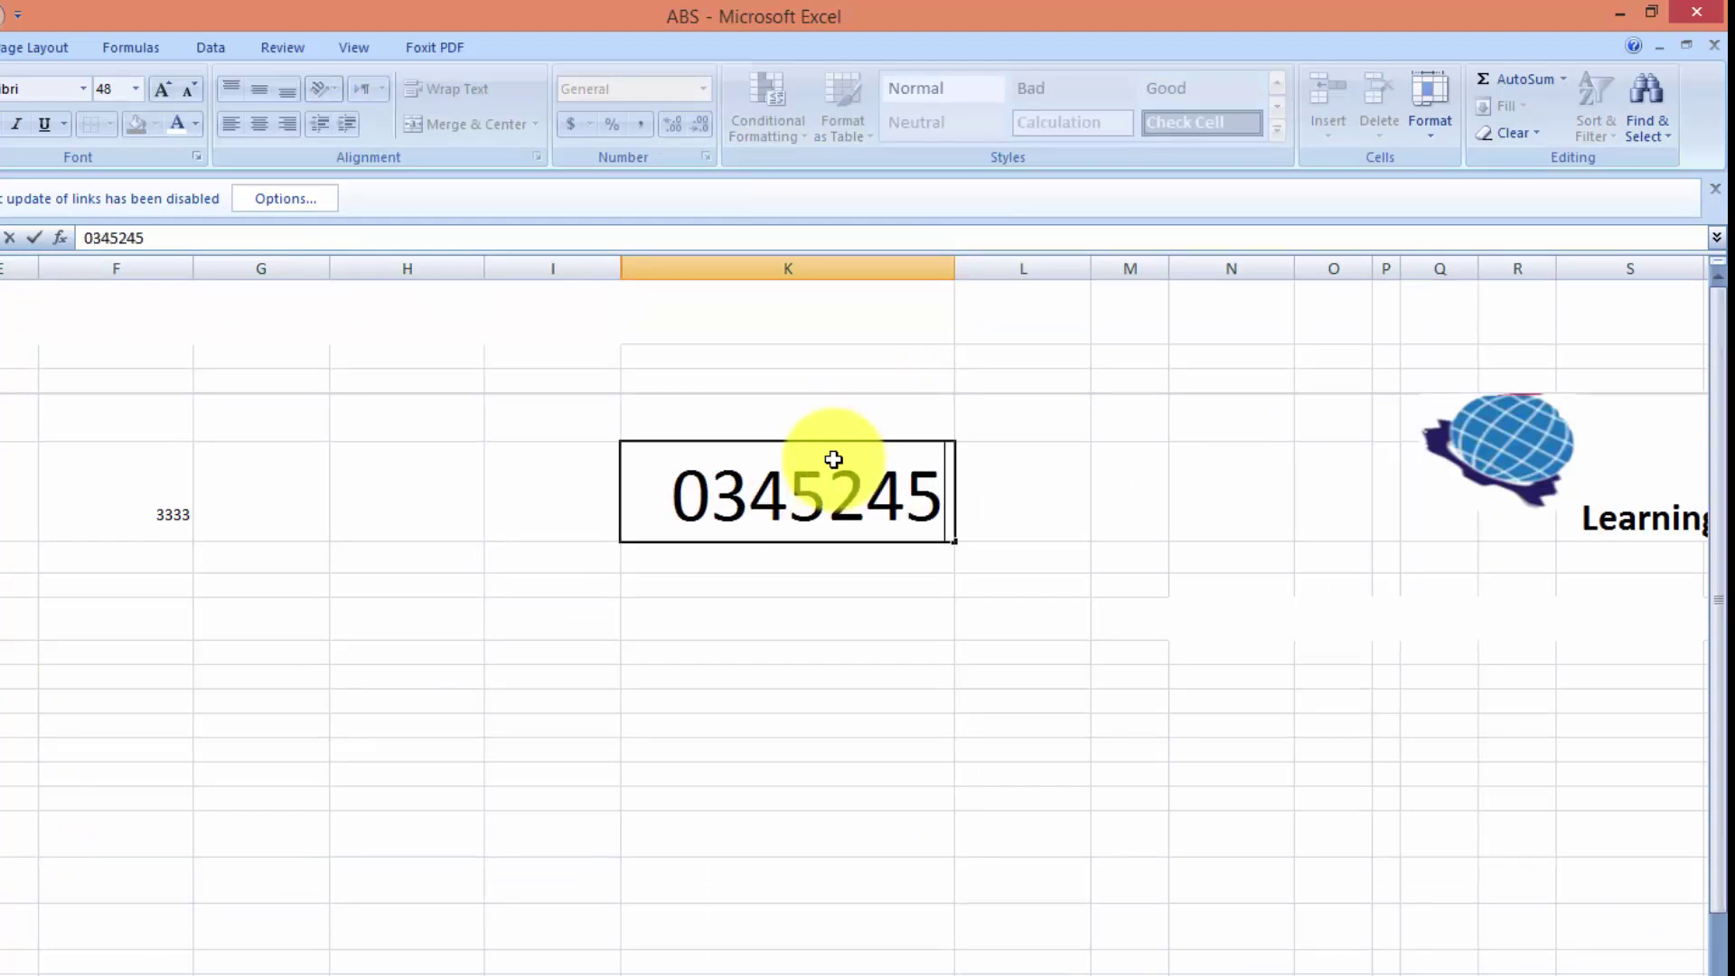
text(7)
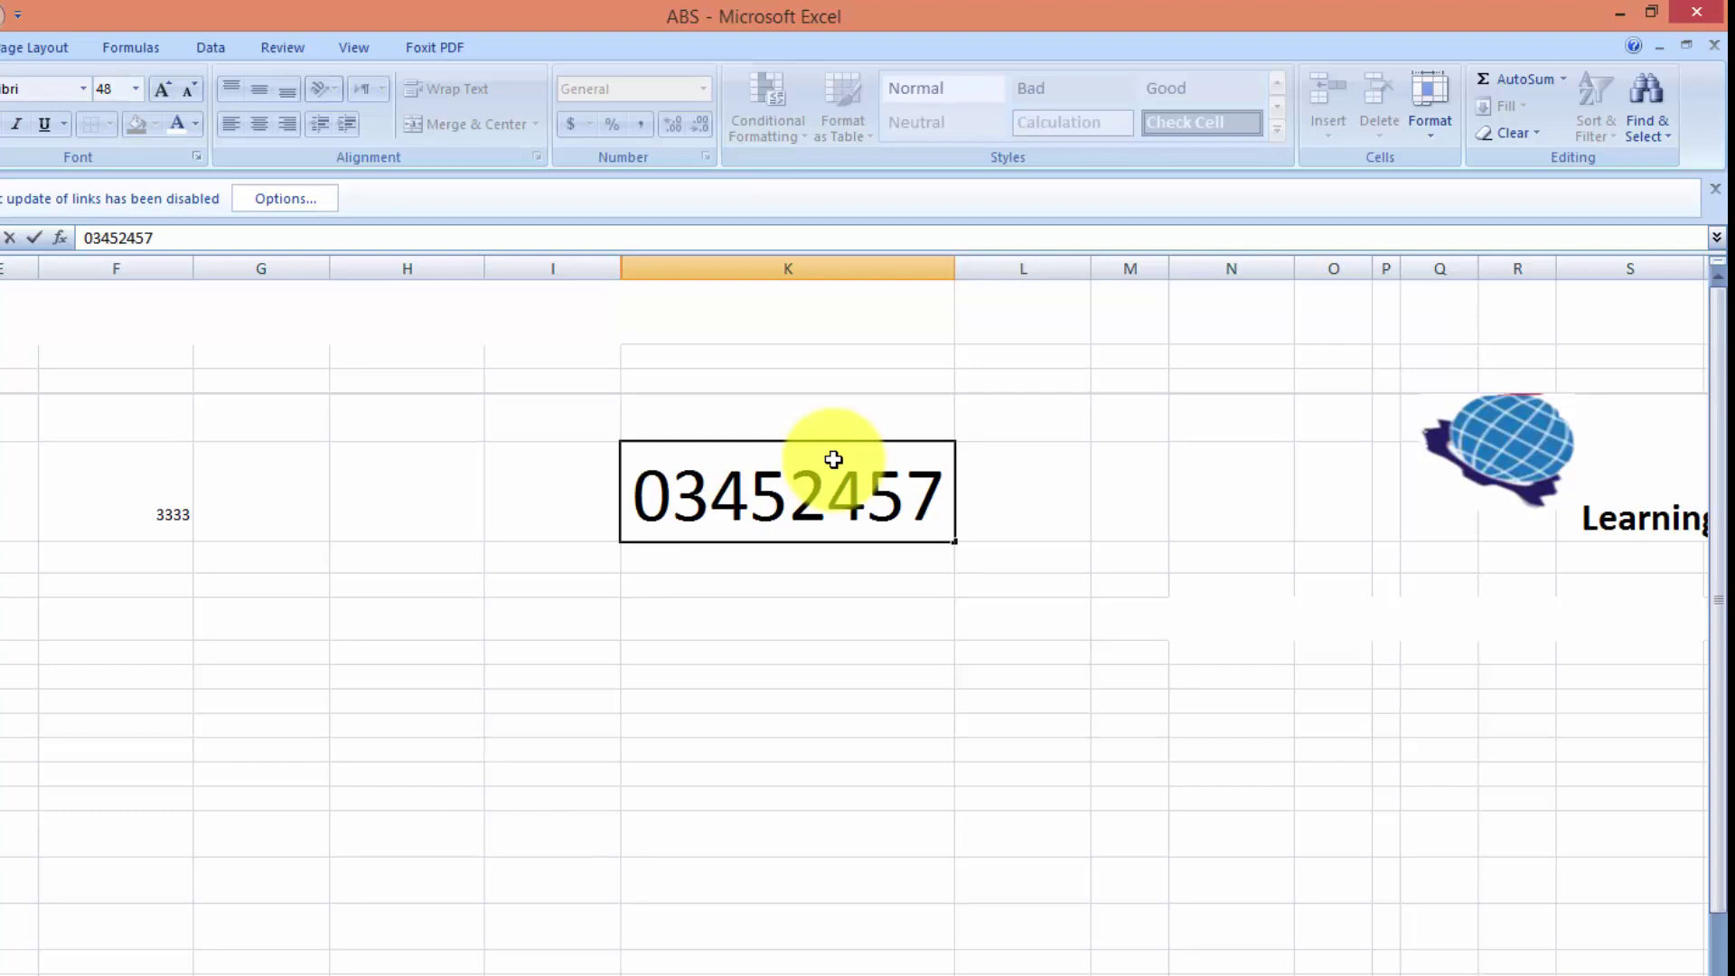
key(Return)
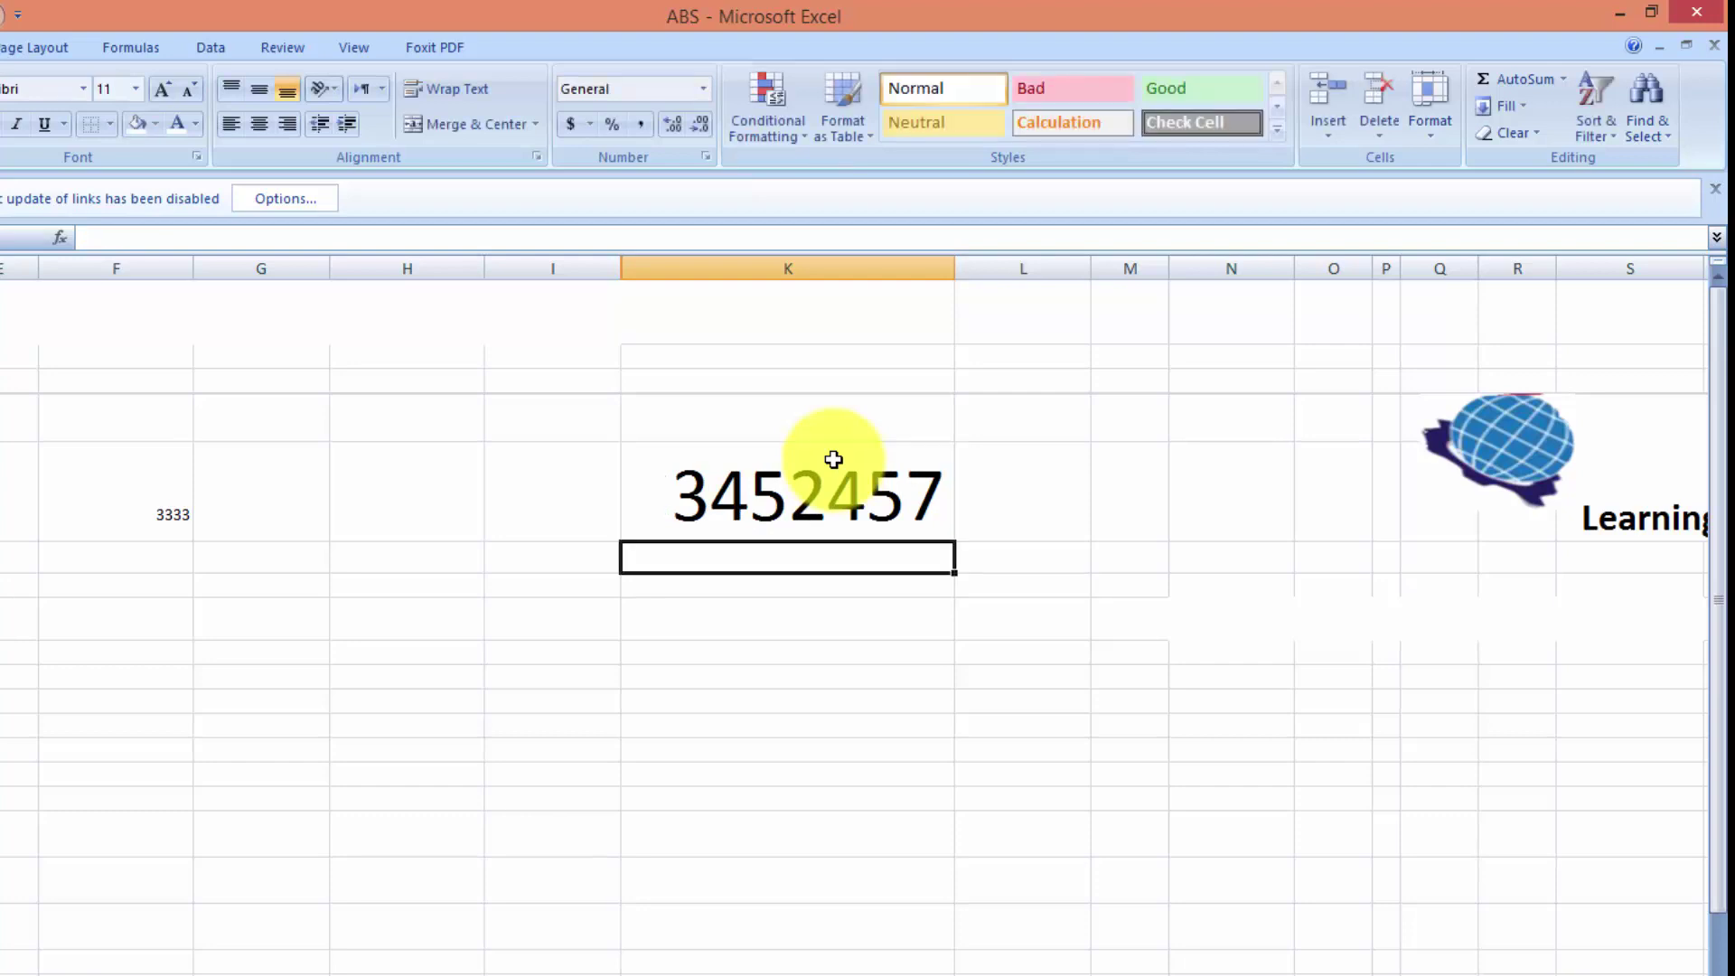
Reduce the font size of the column K number cell to 26
click(834, 459)
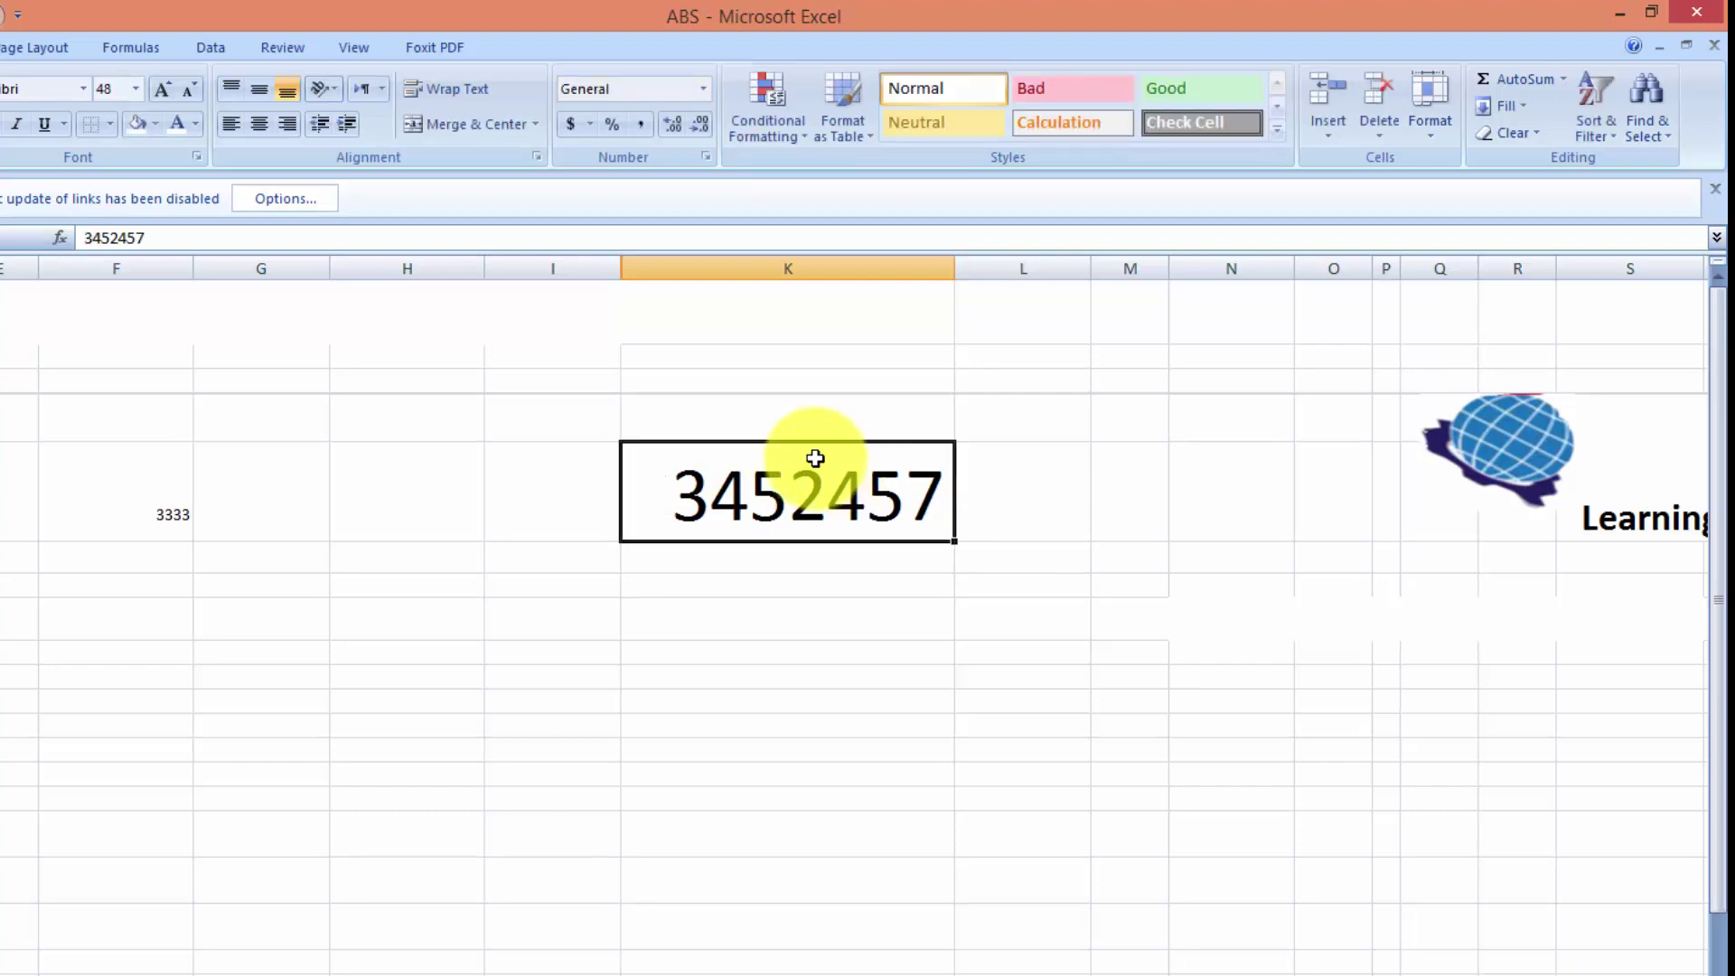
click(190, 90)
click(190, 90)
click(189, 91)
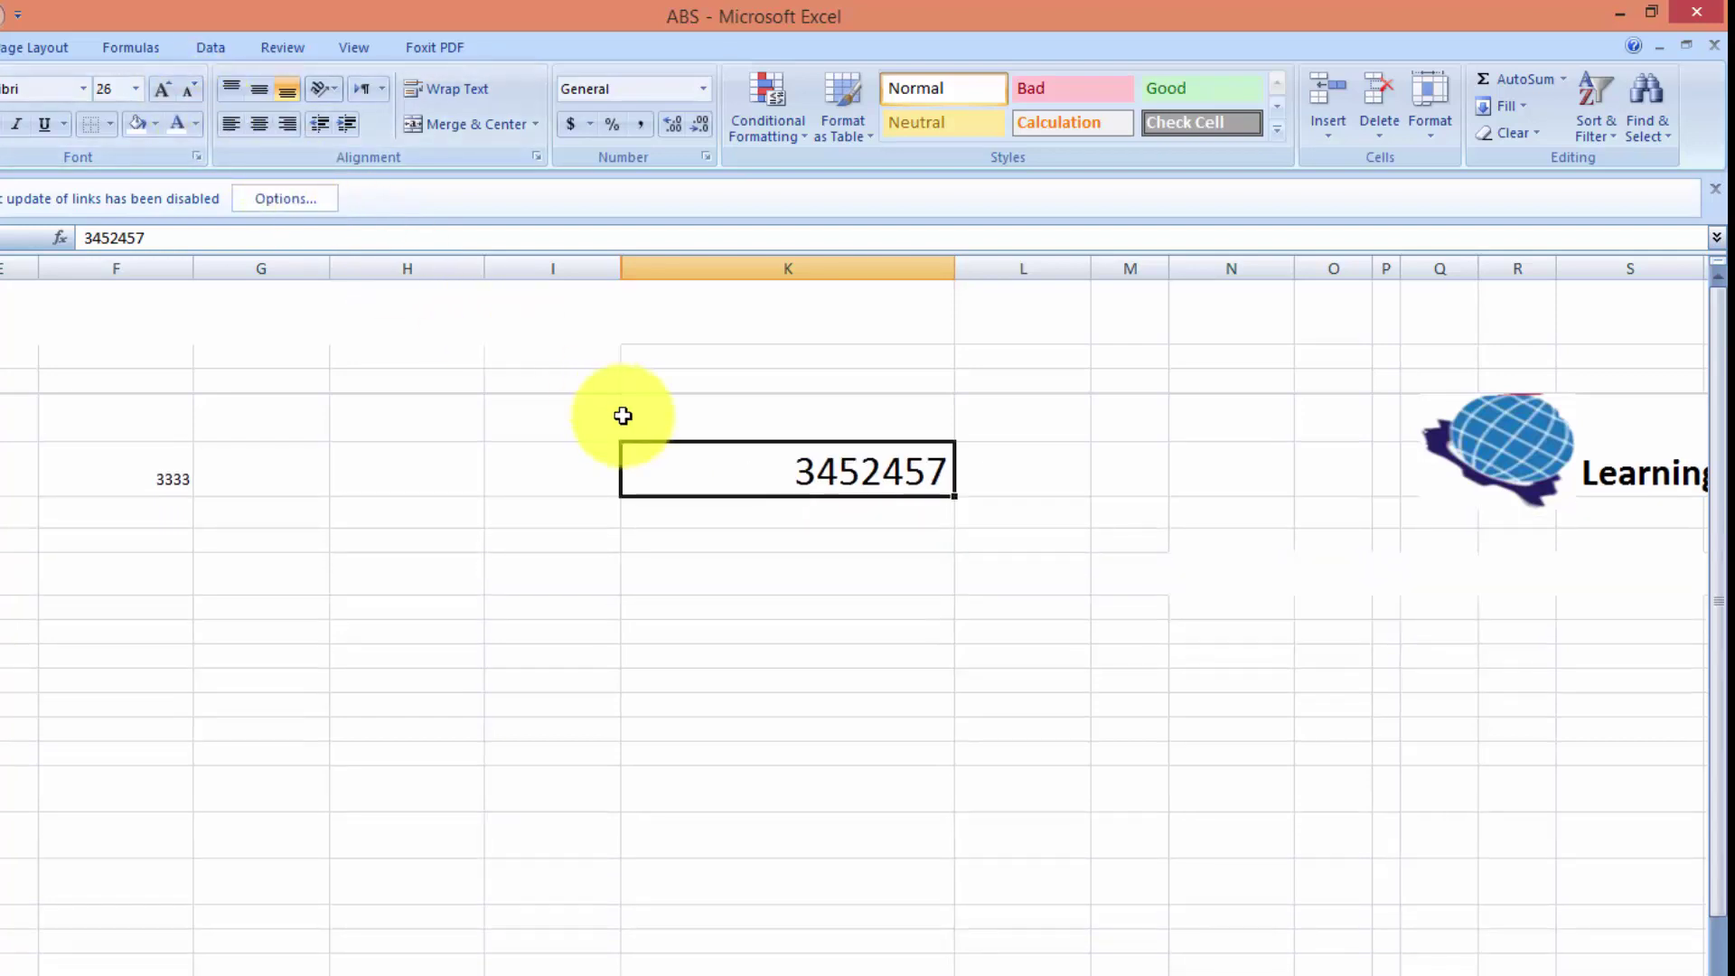
text(000)
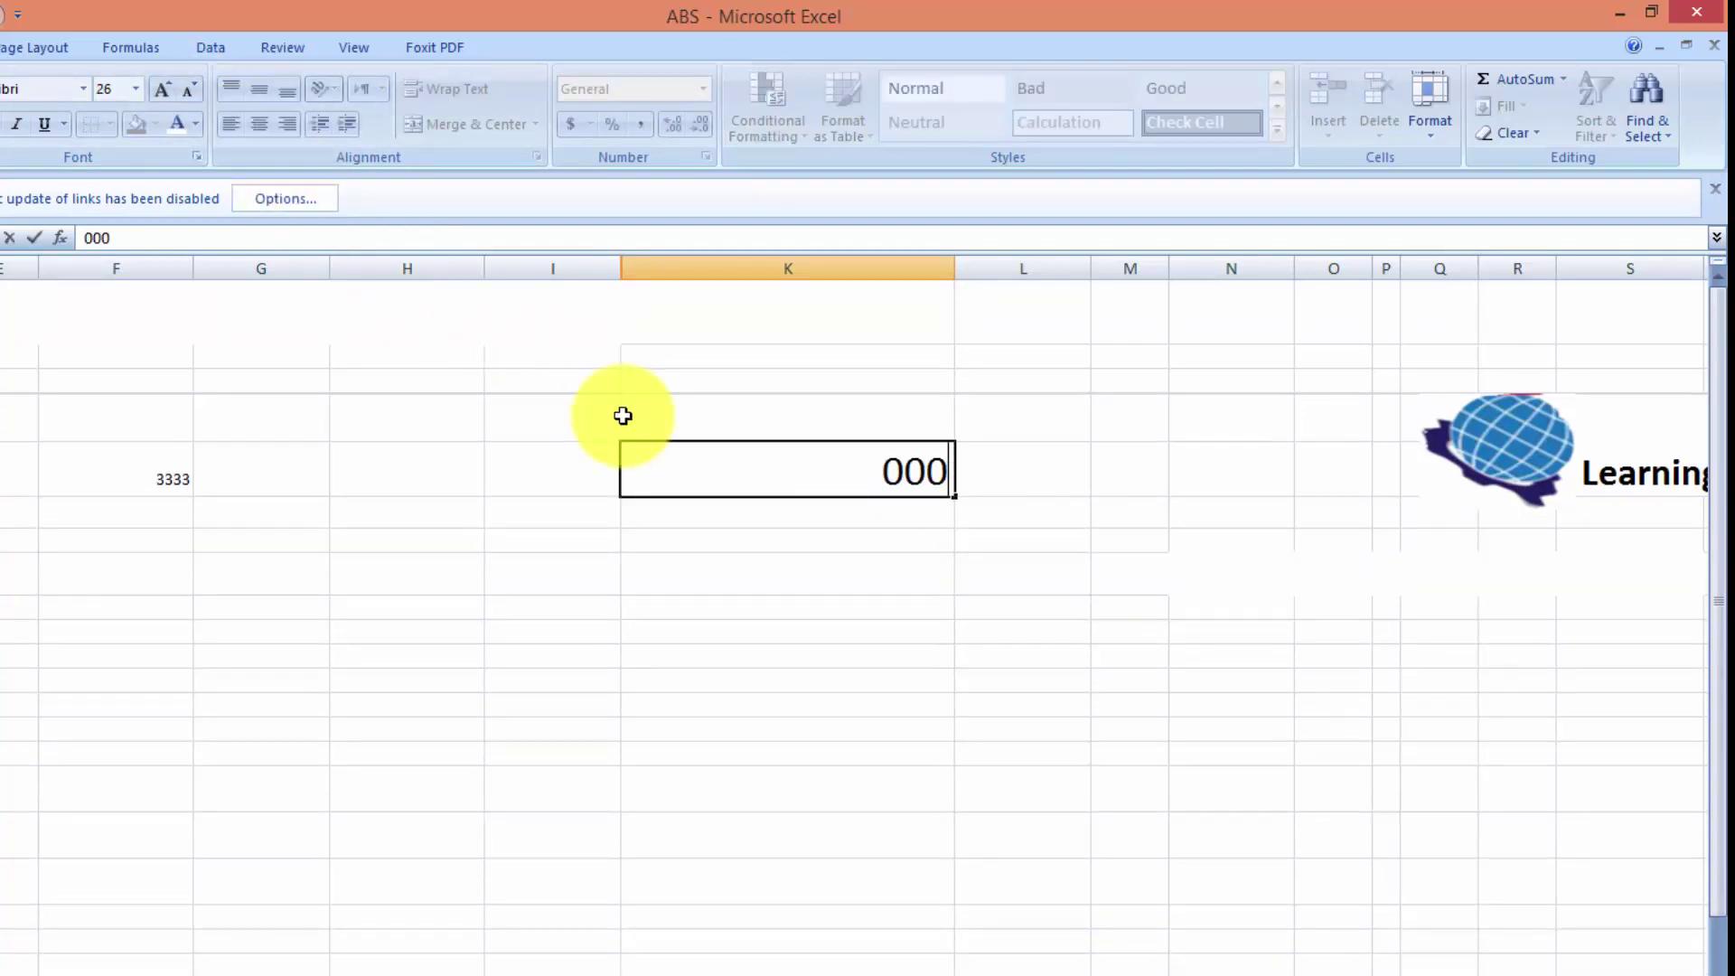
text(3455)
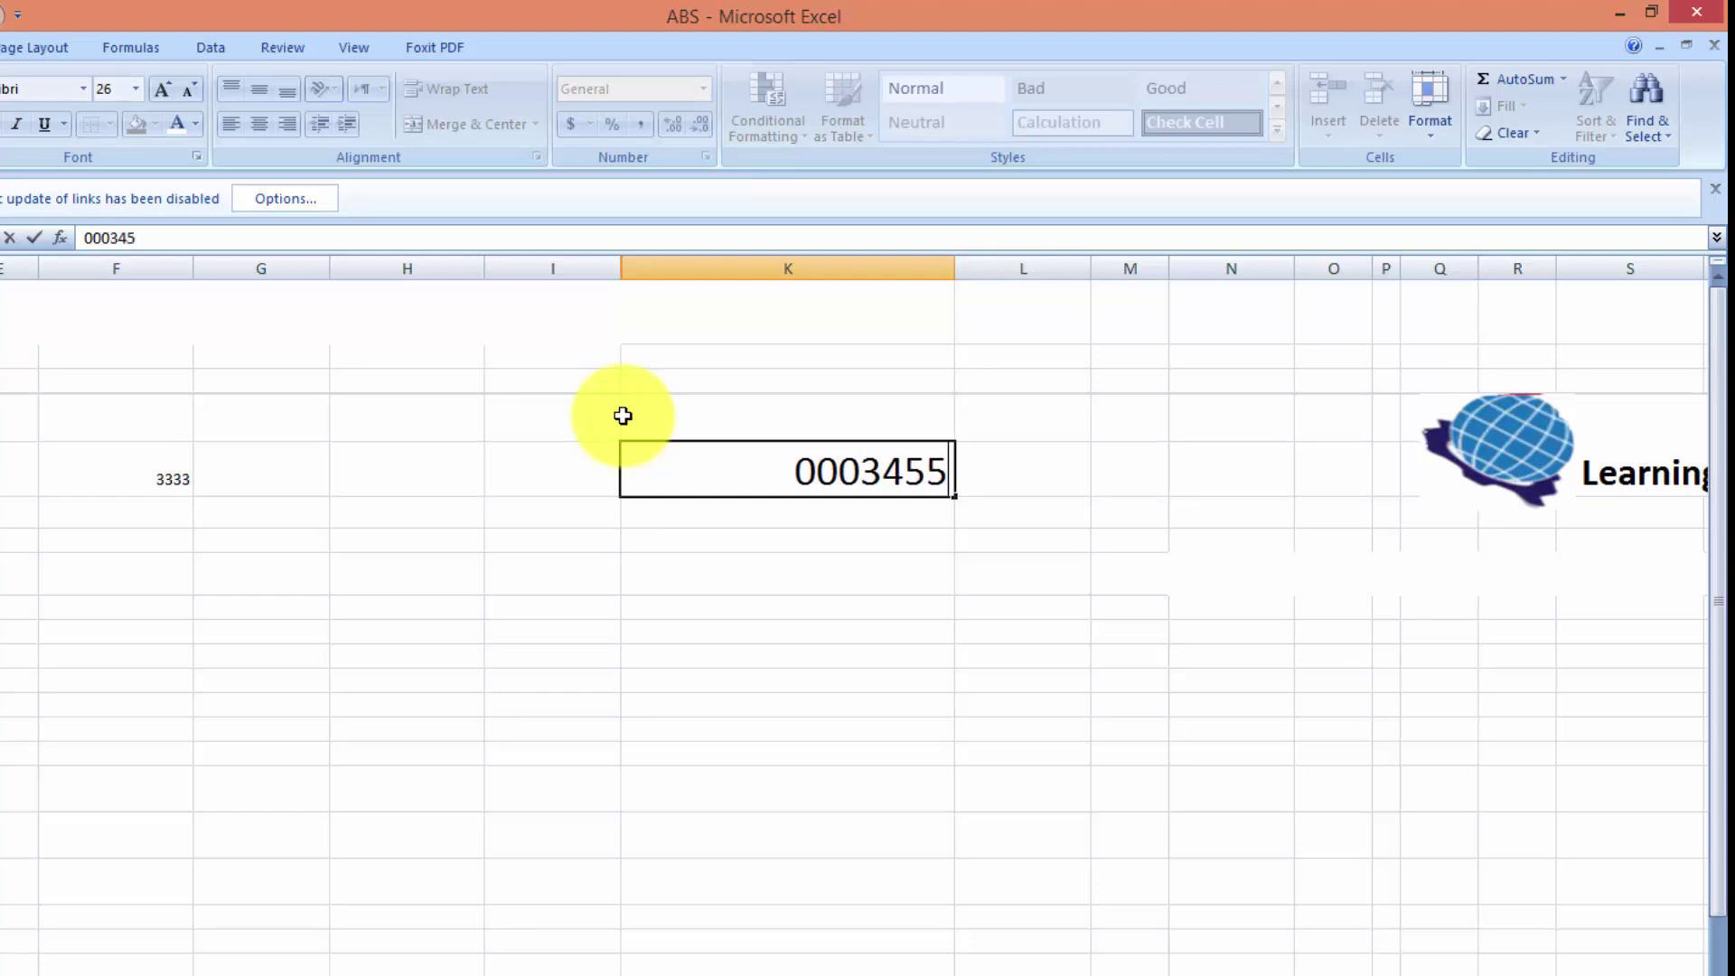
text(666)
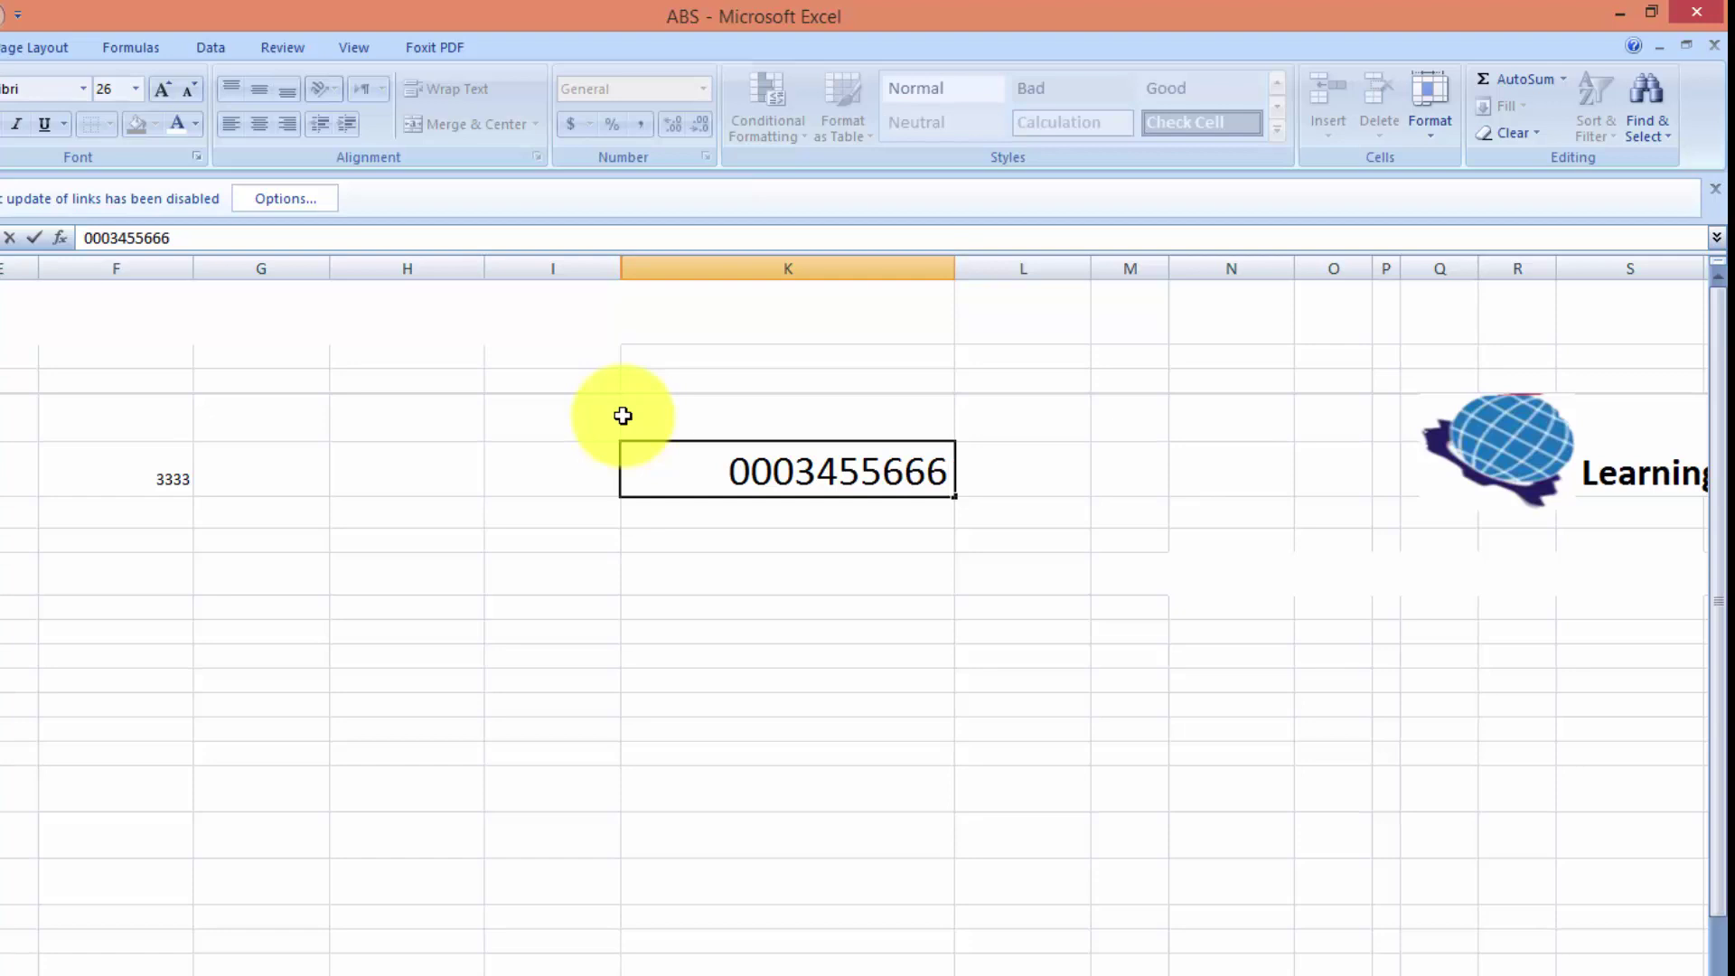
key(Return)
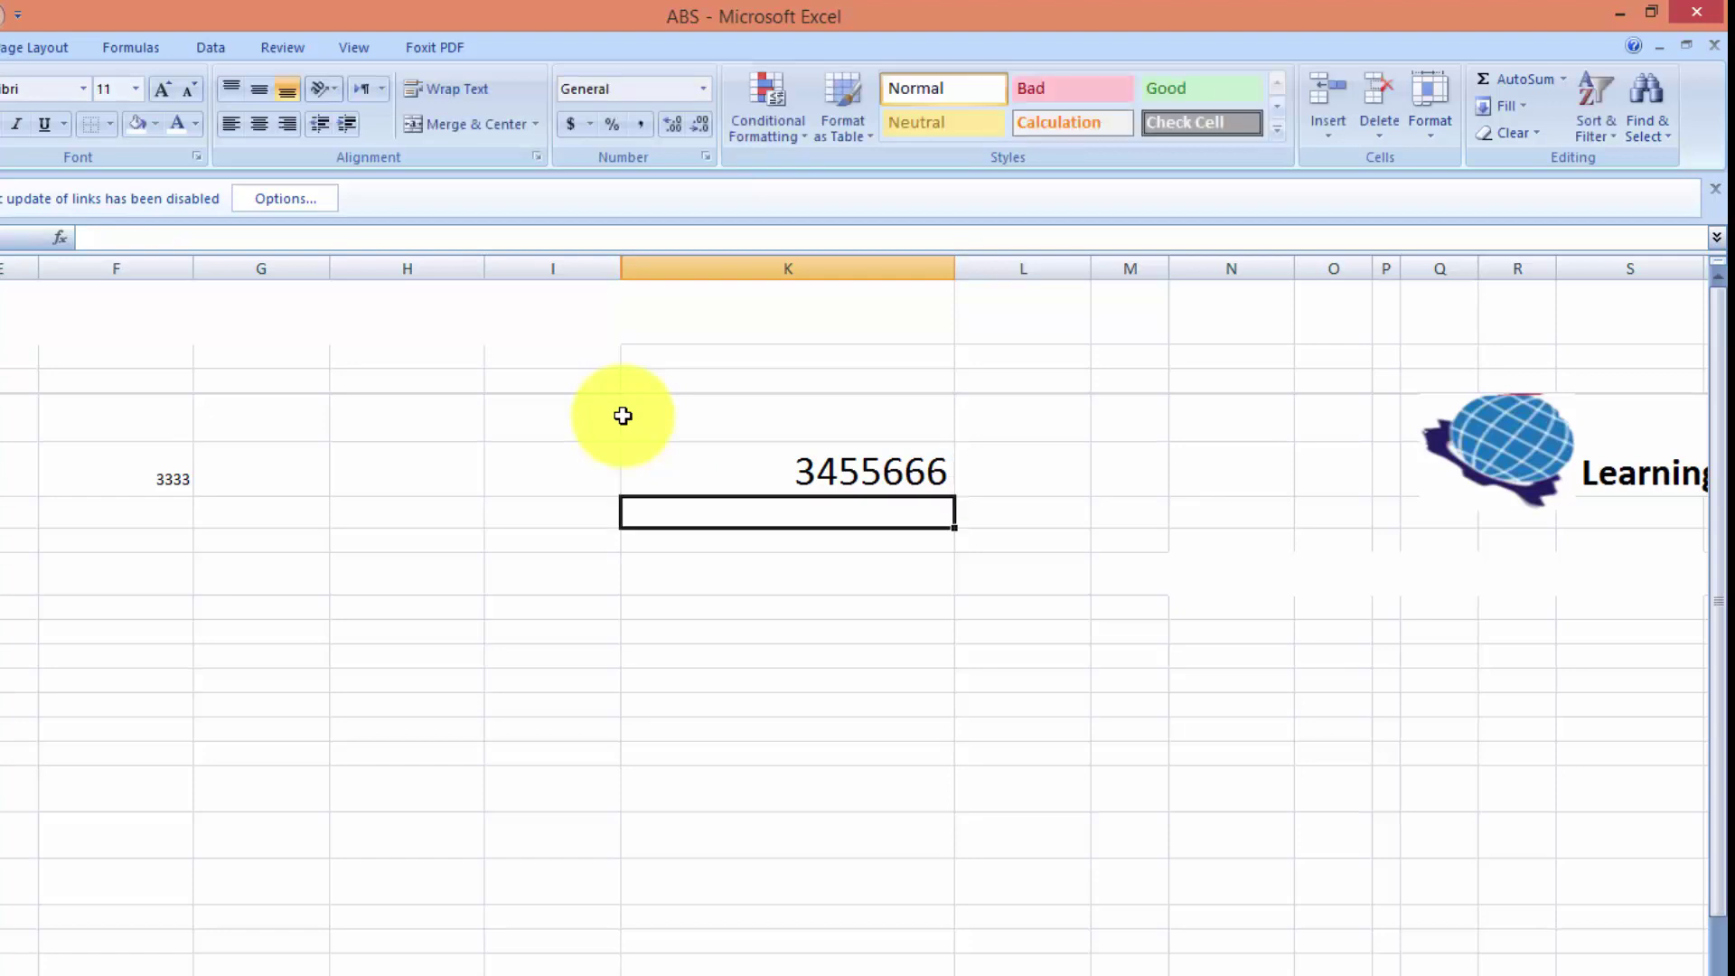
click(763, 470)
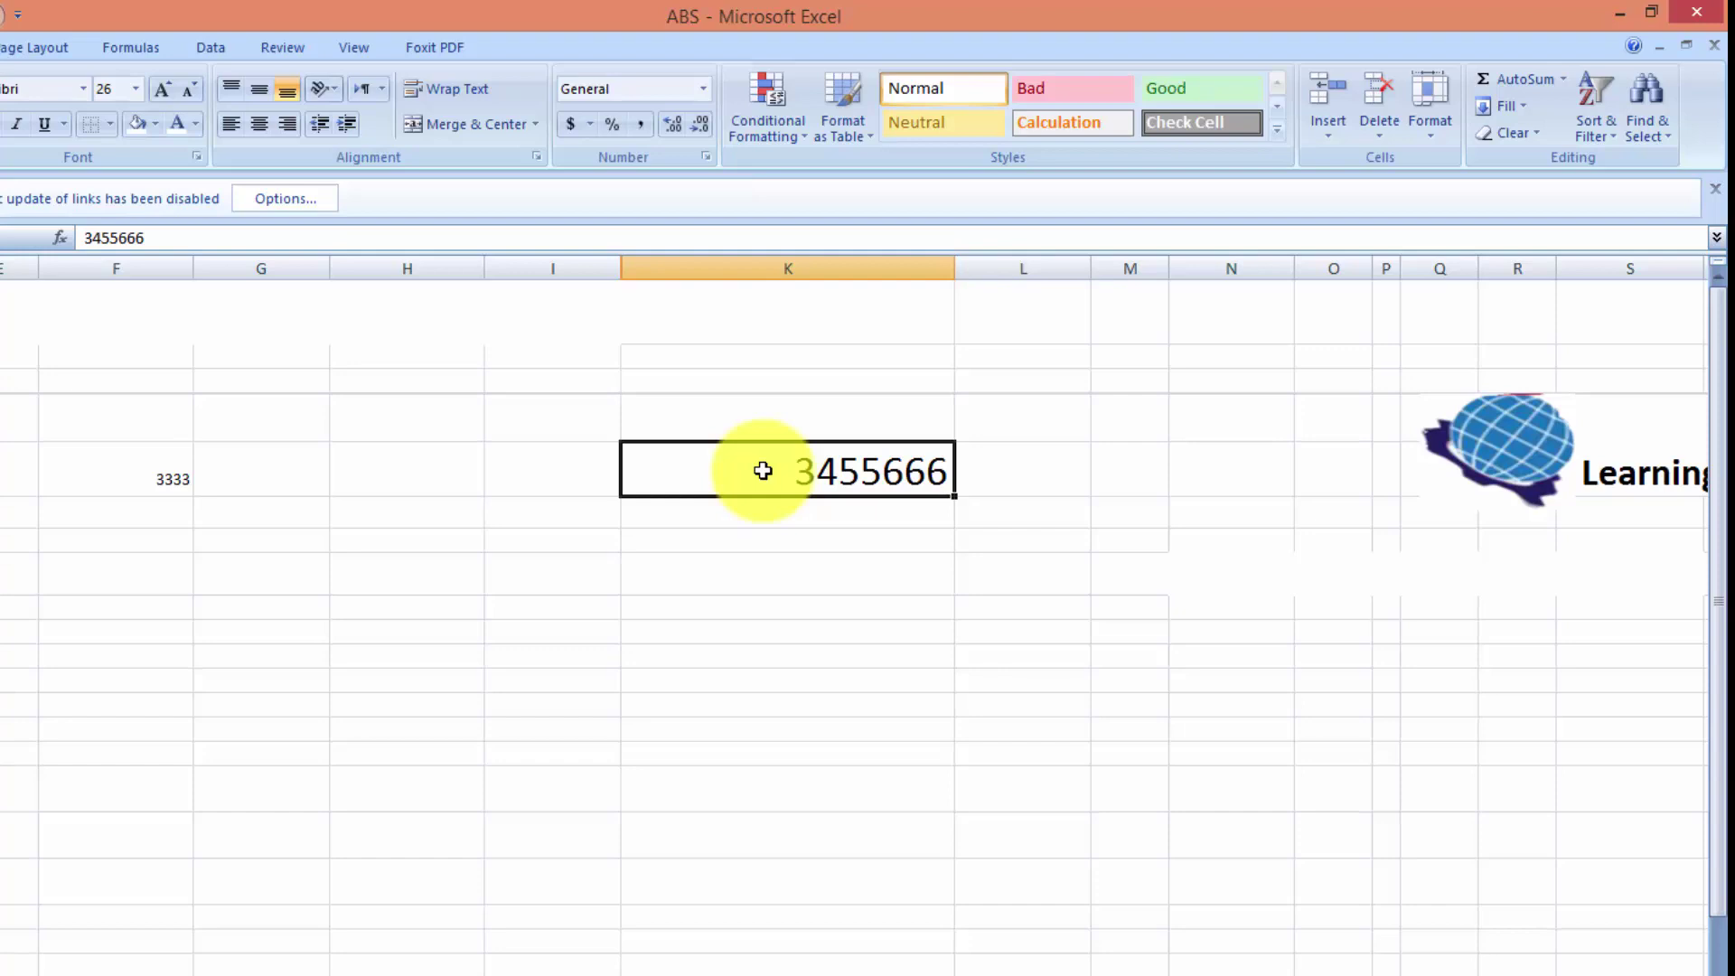
text(')
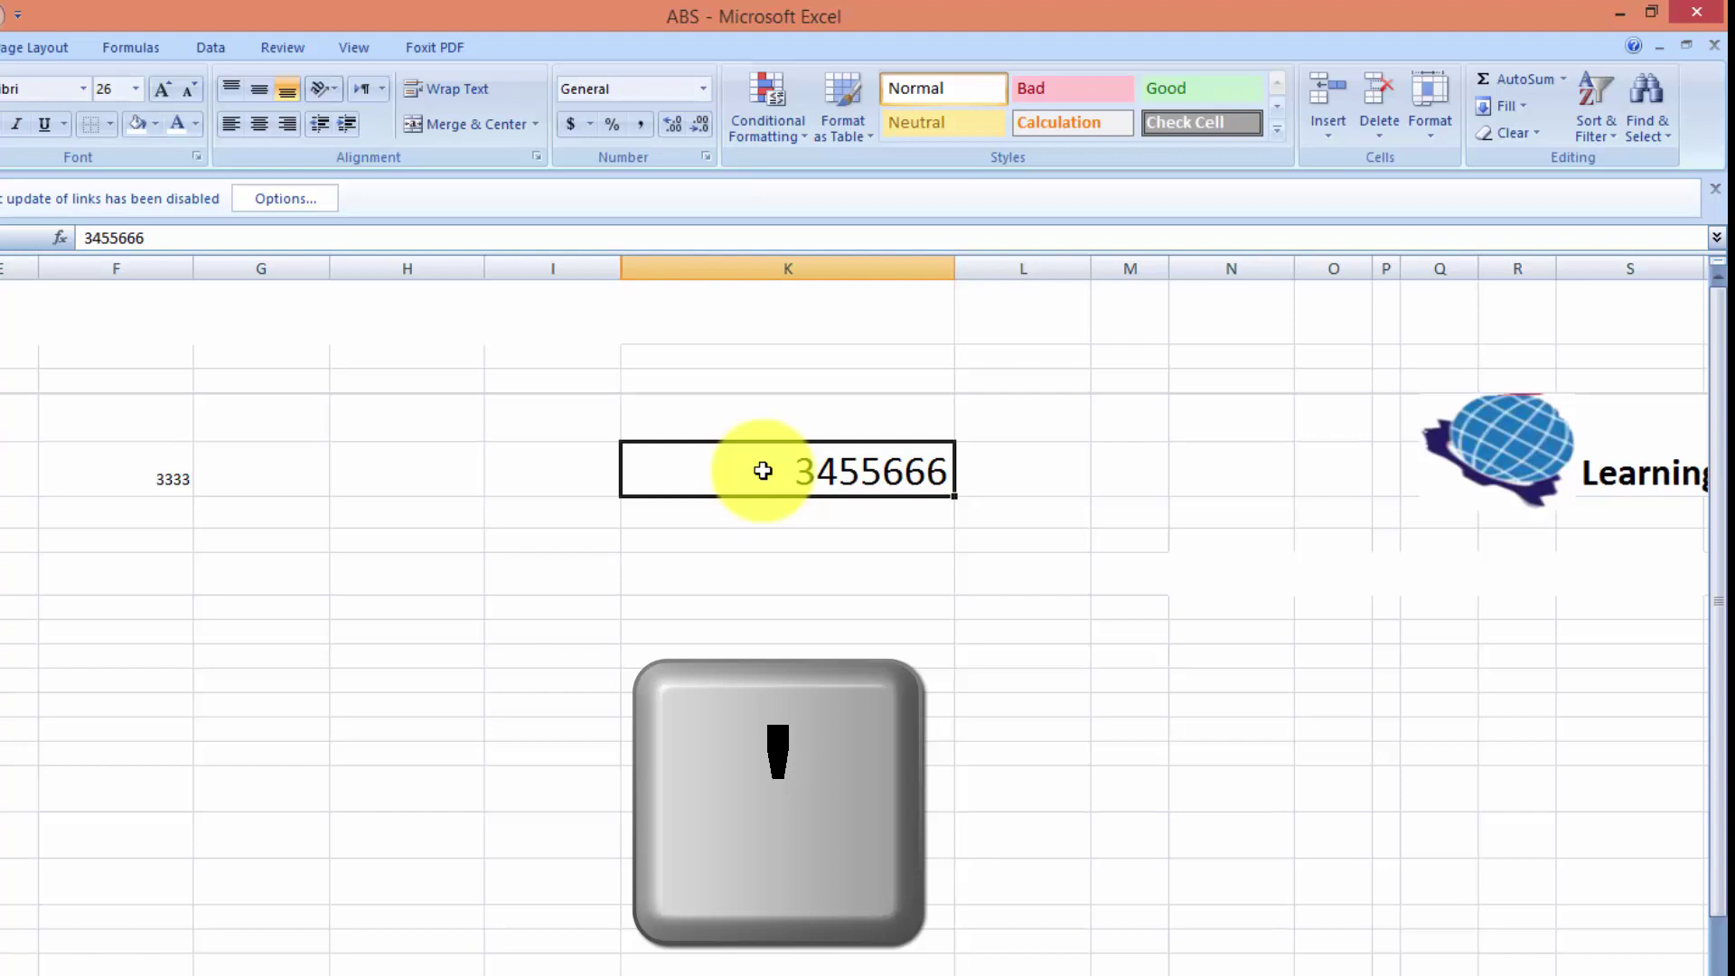
text(')
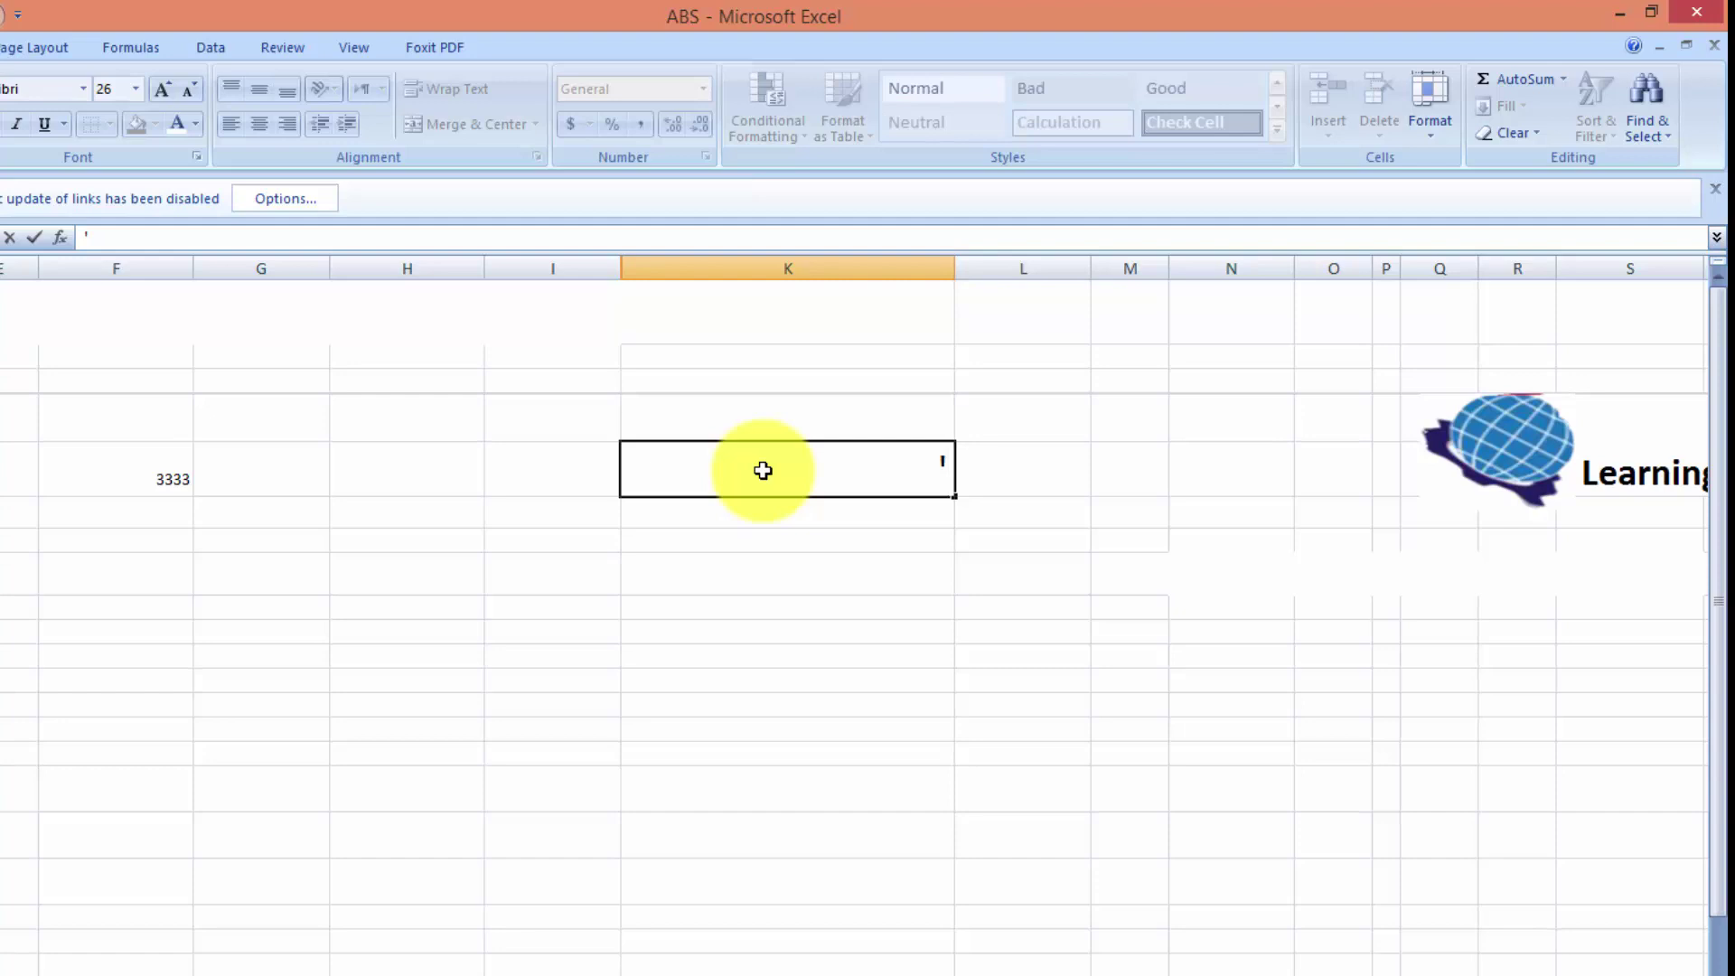
text(000)
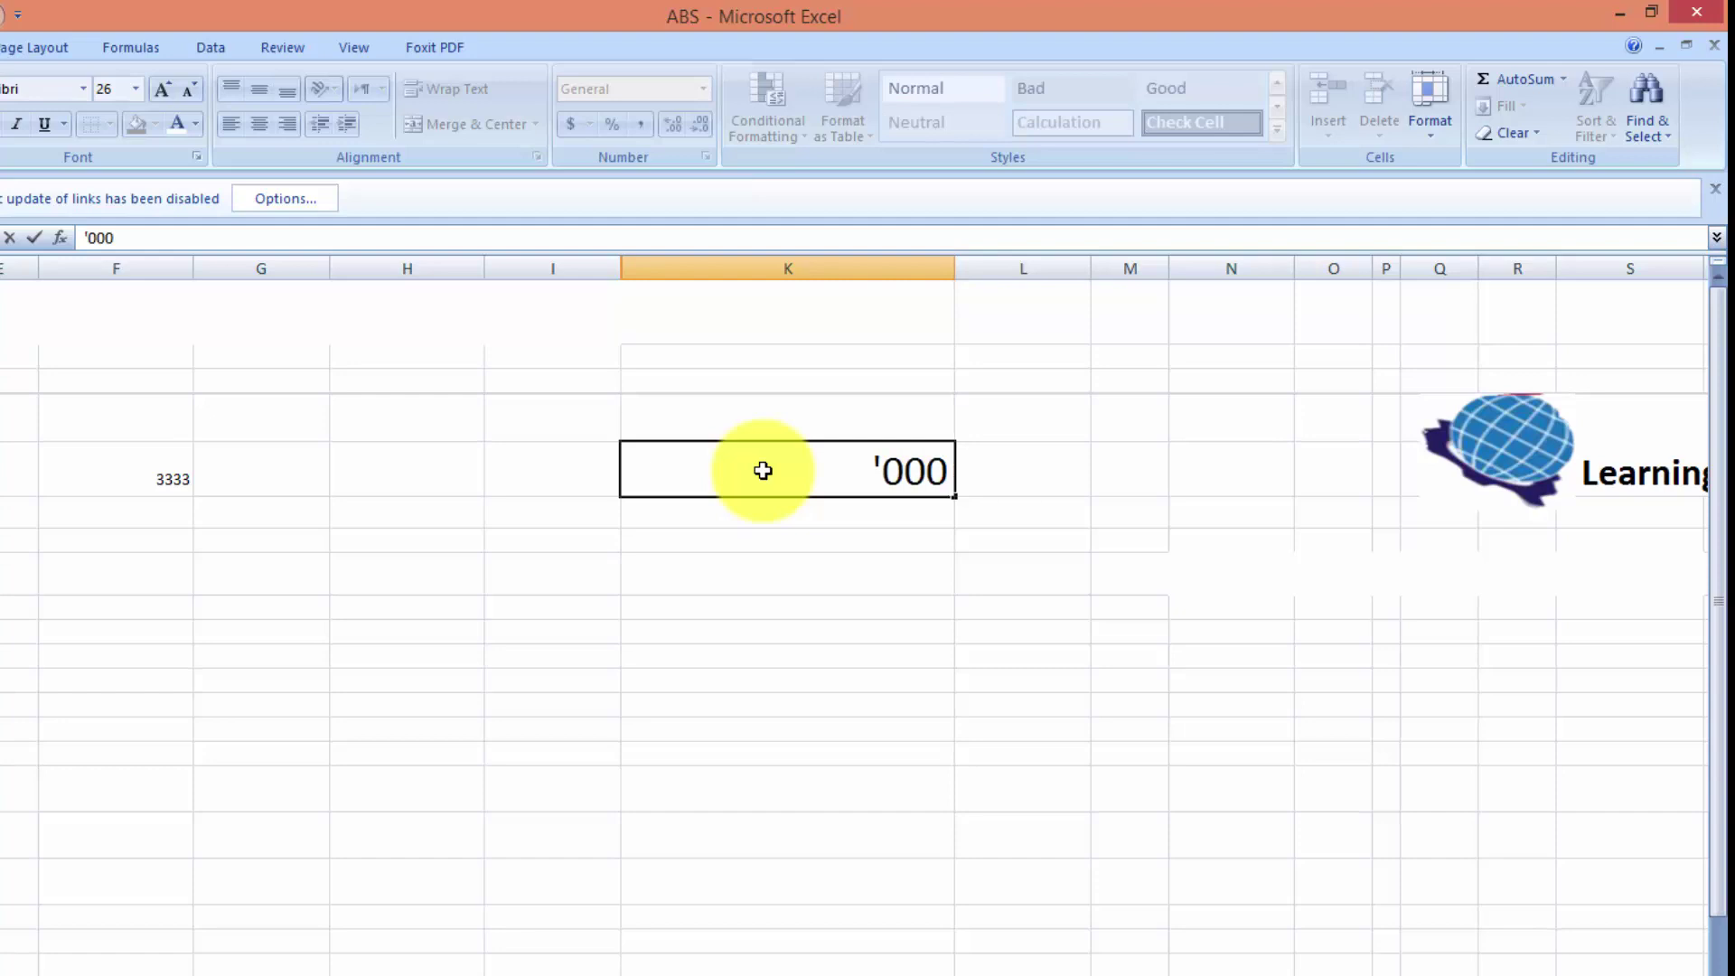
text(56)
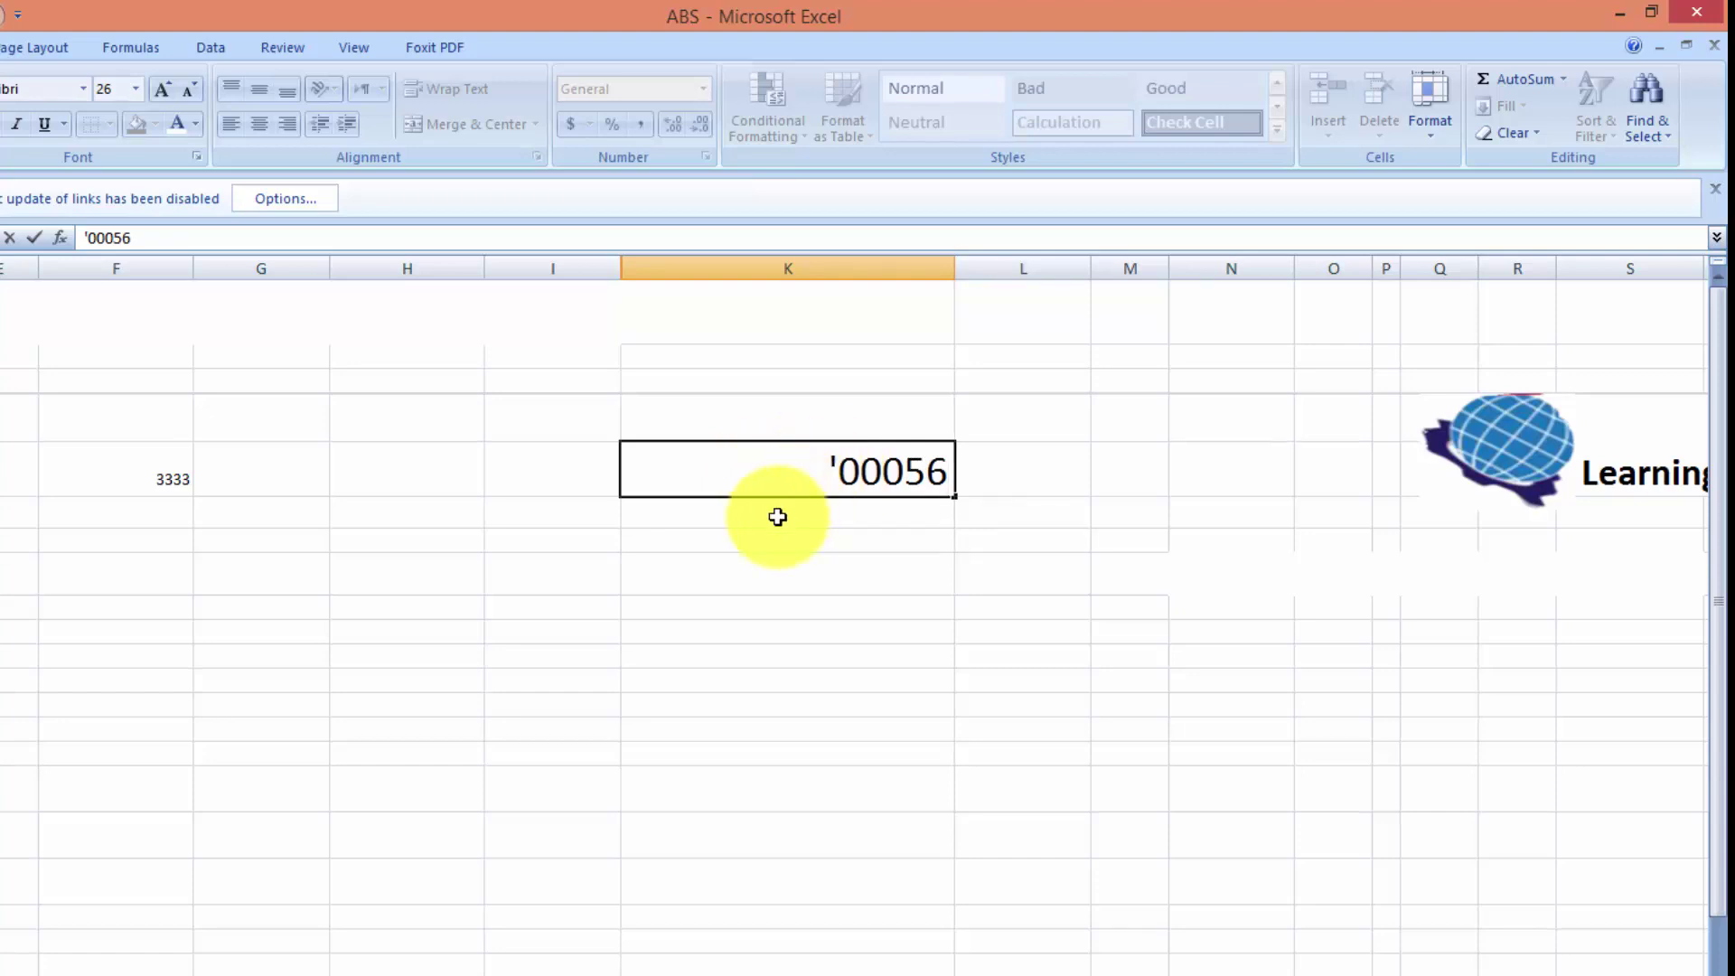
text(8)
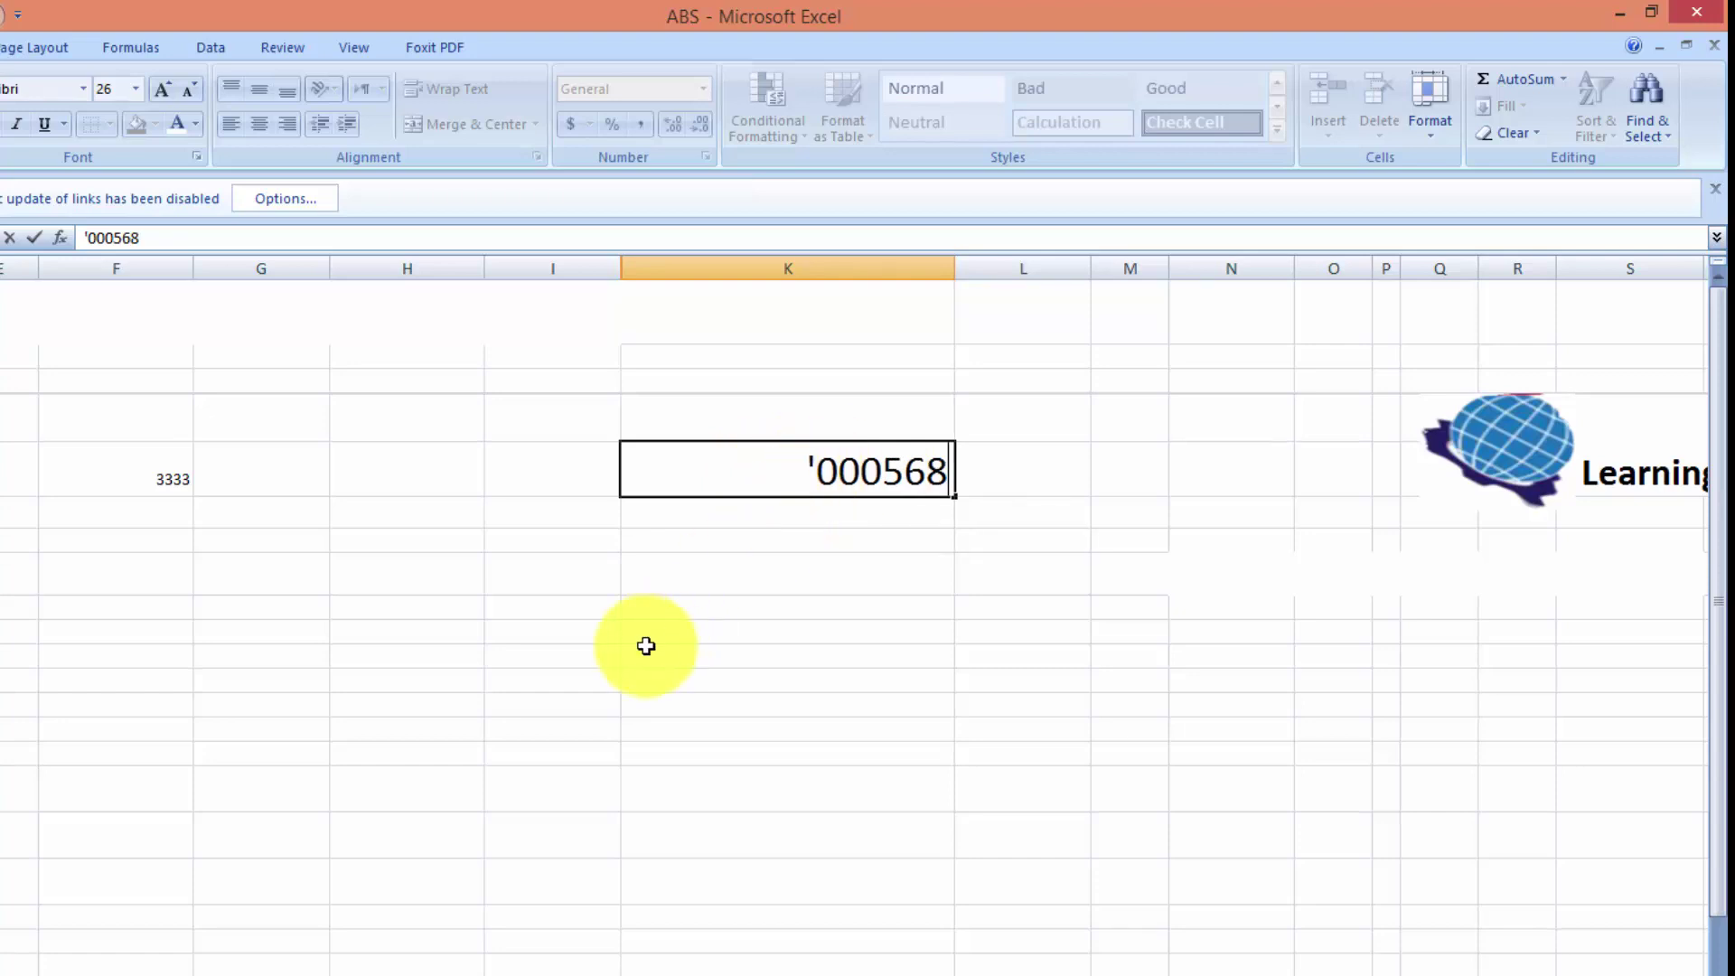
text(7679)
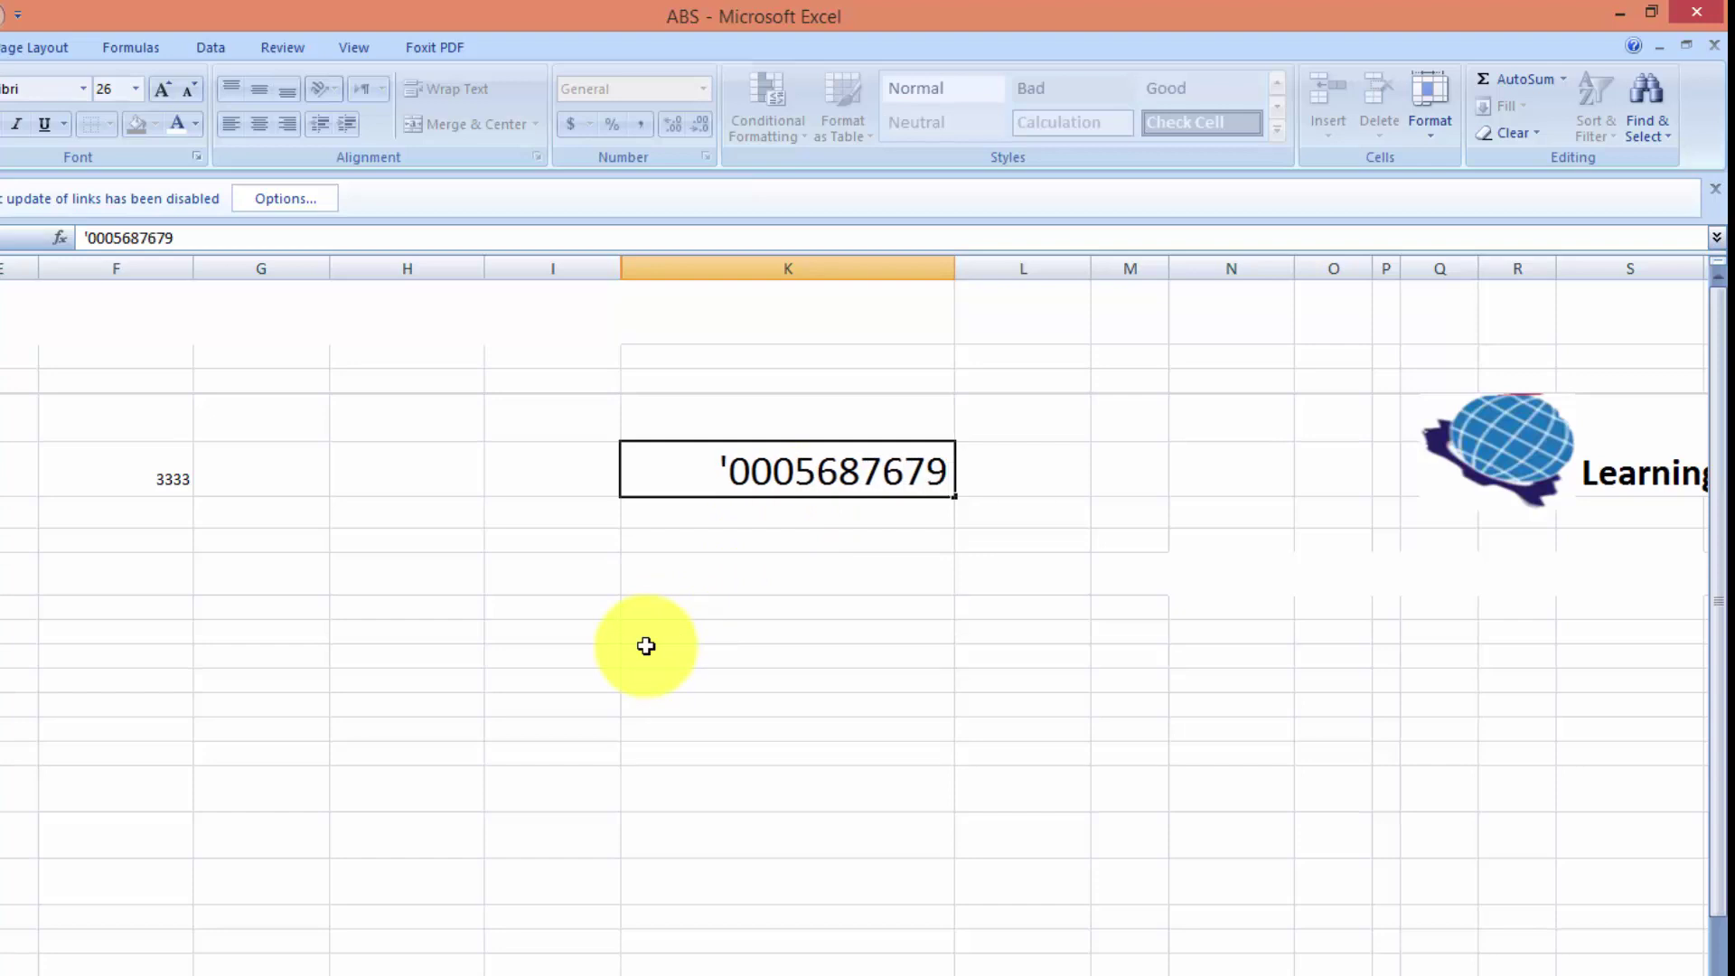
key(Return)
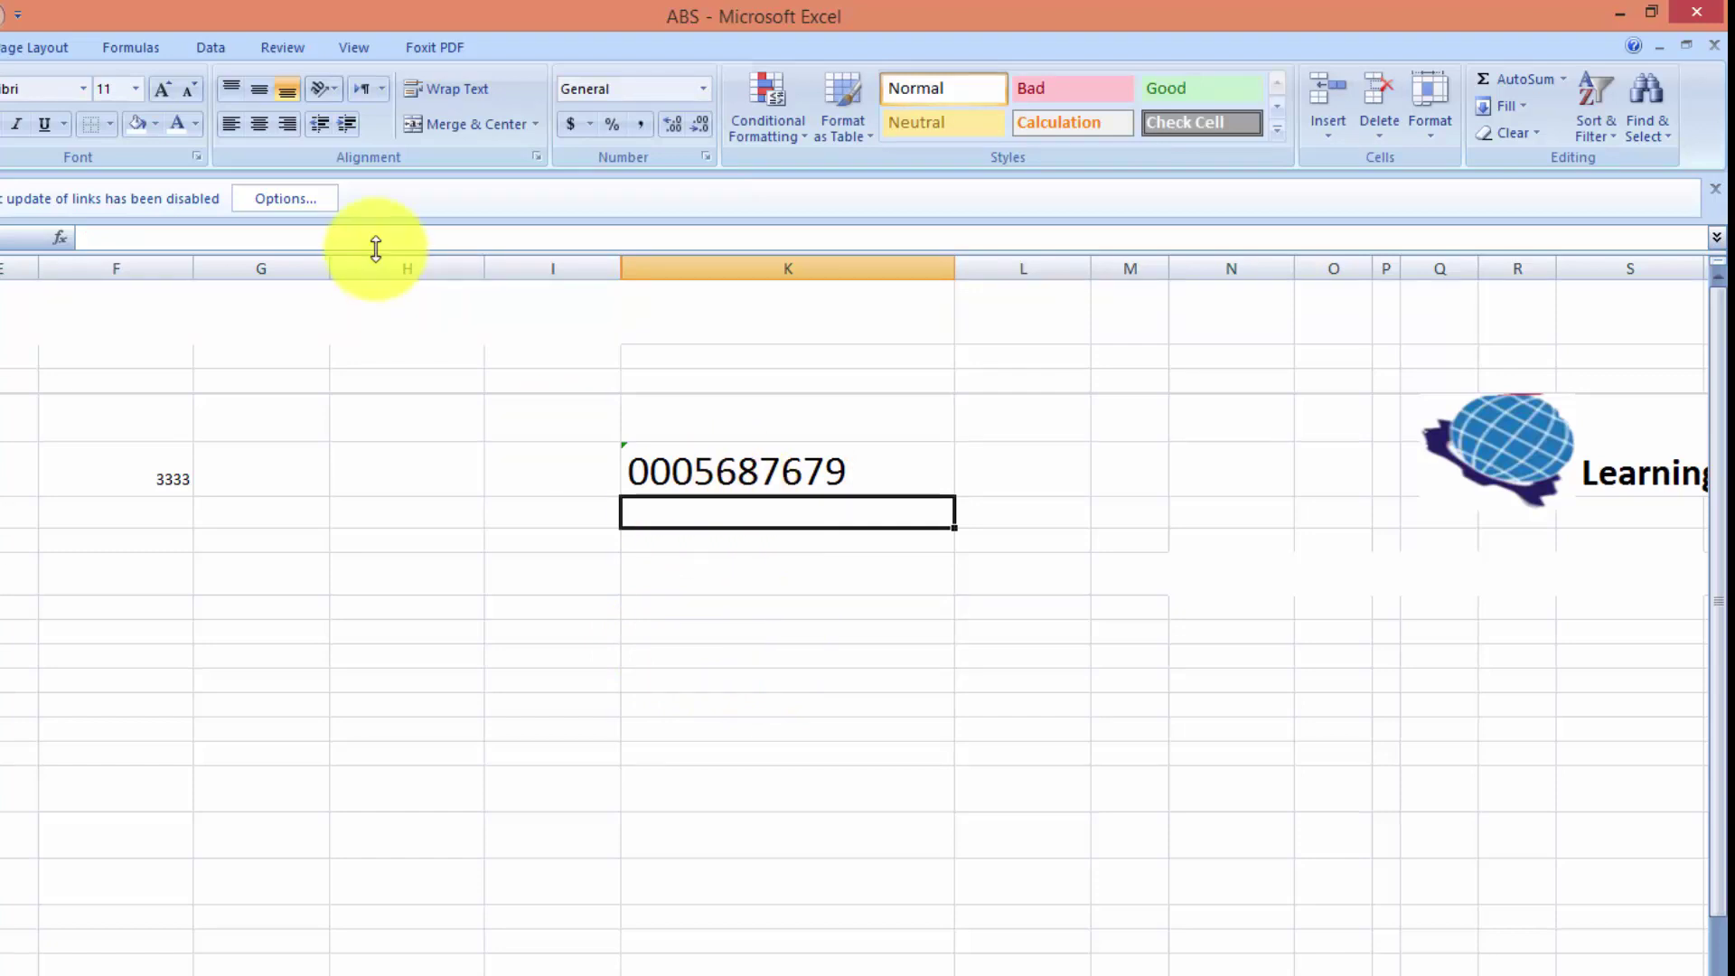
double_click(171, 86)
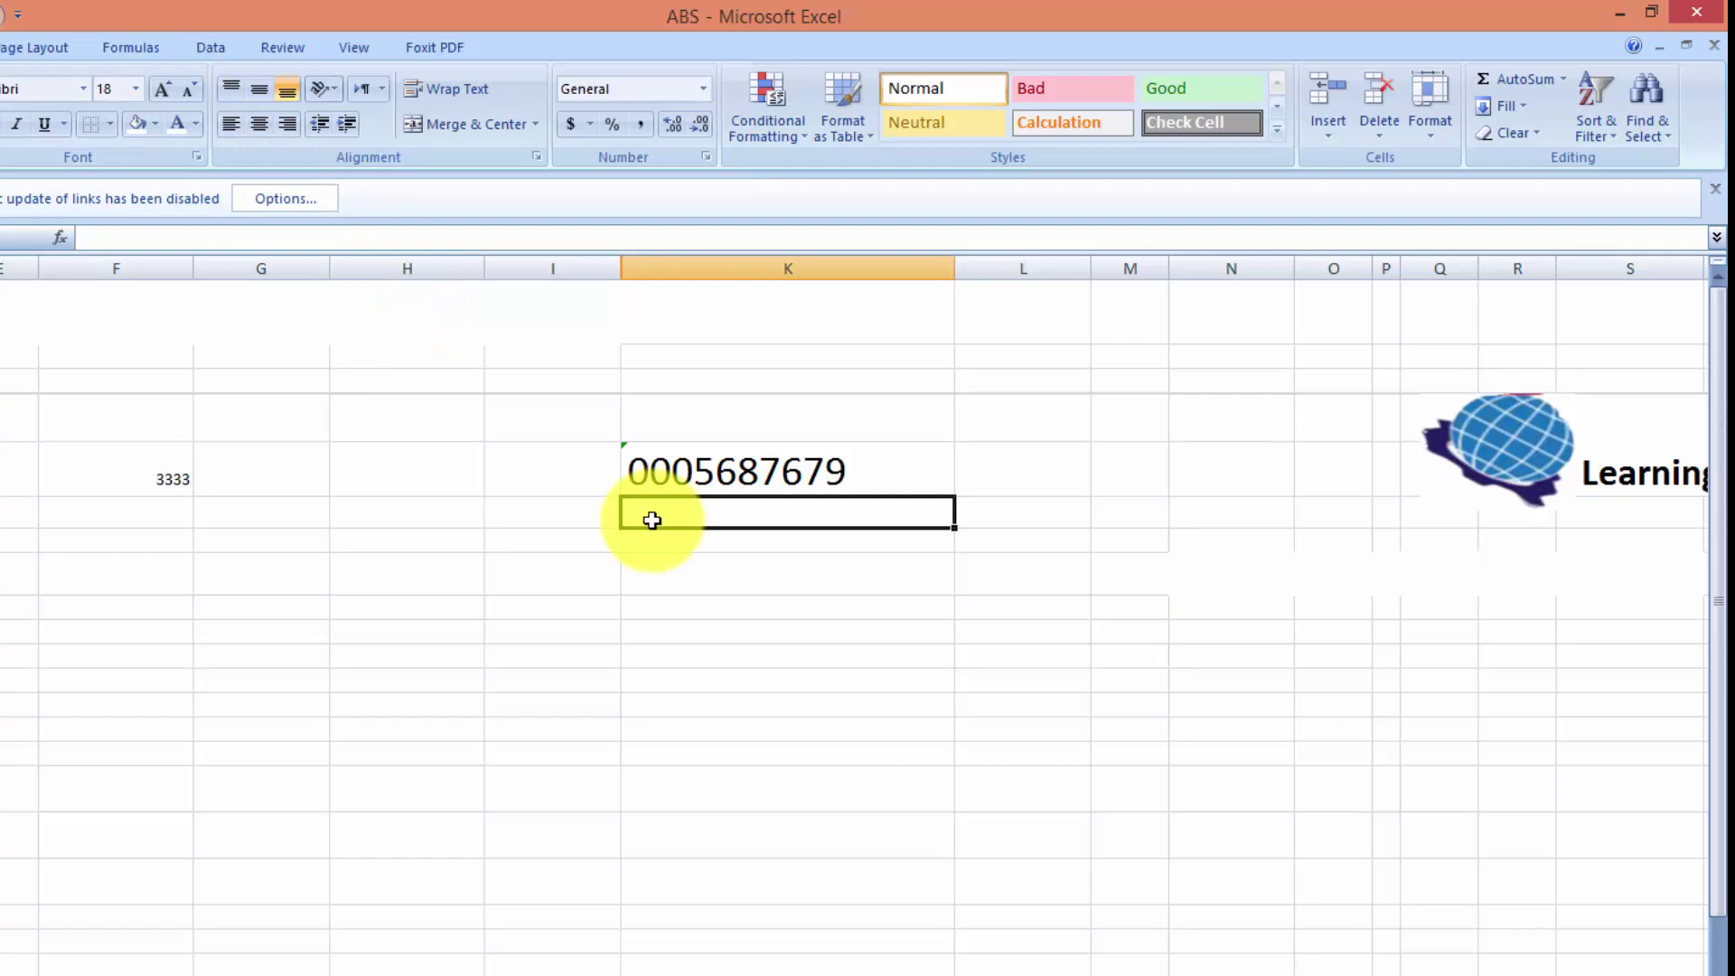
text(')
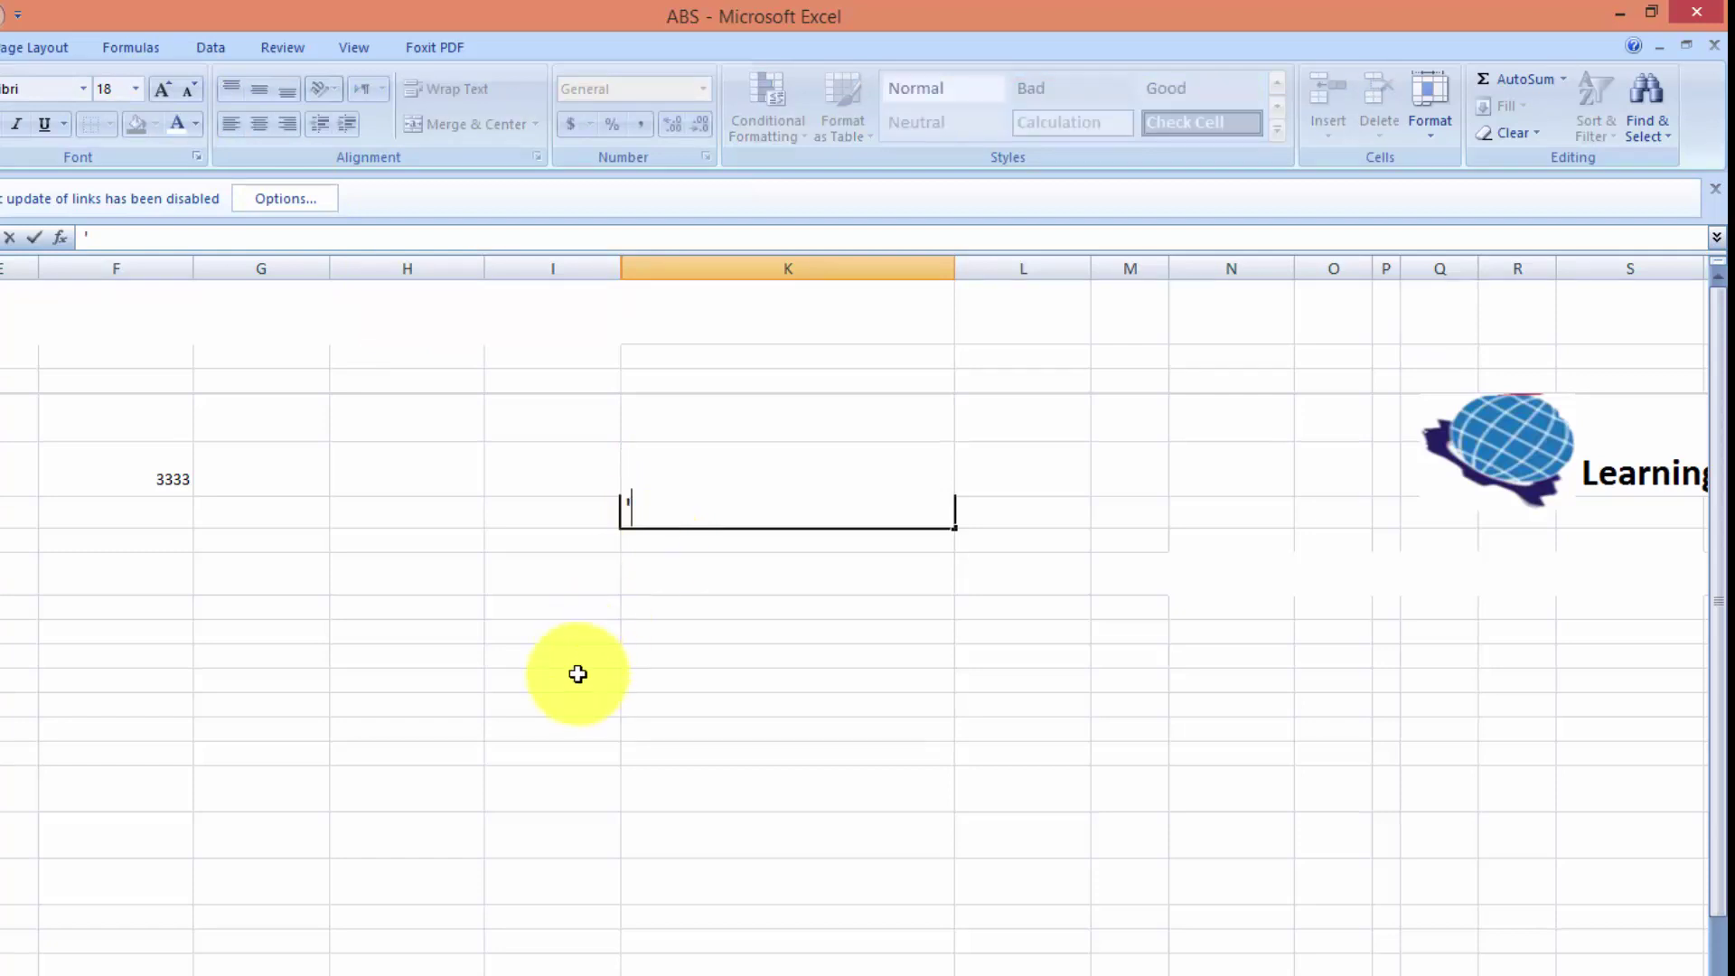
text(0)
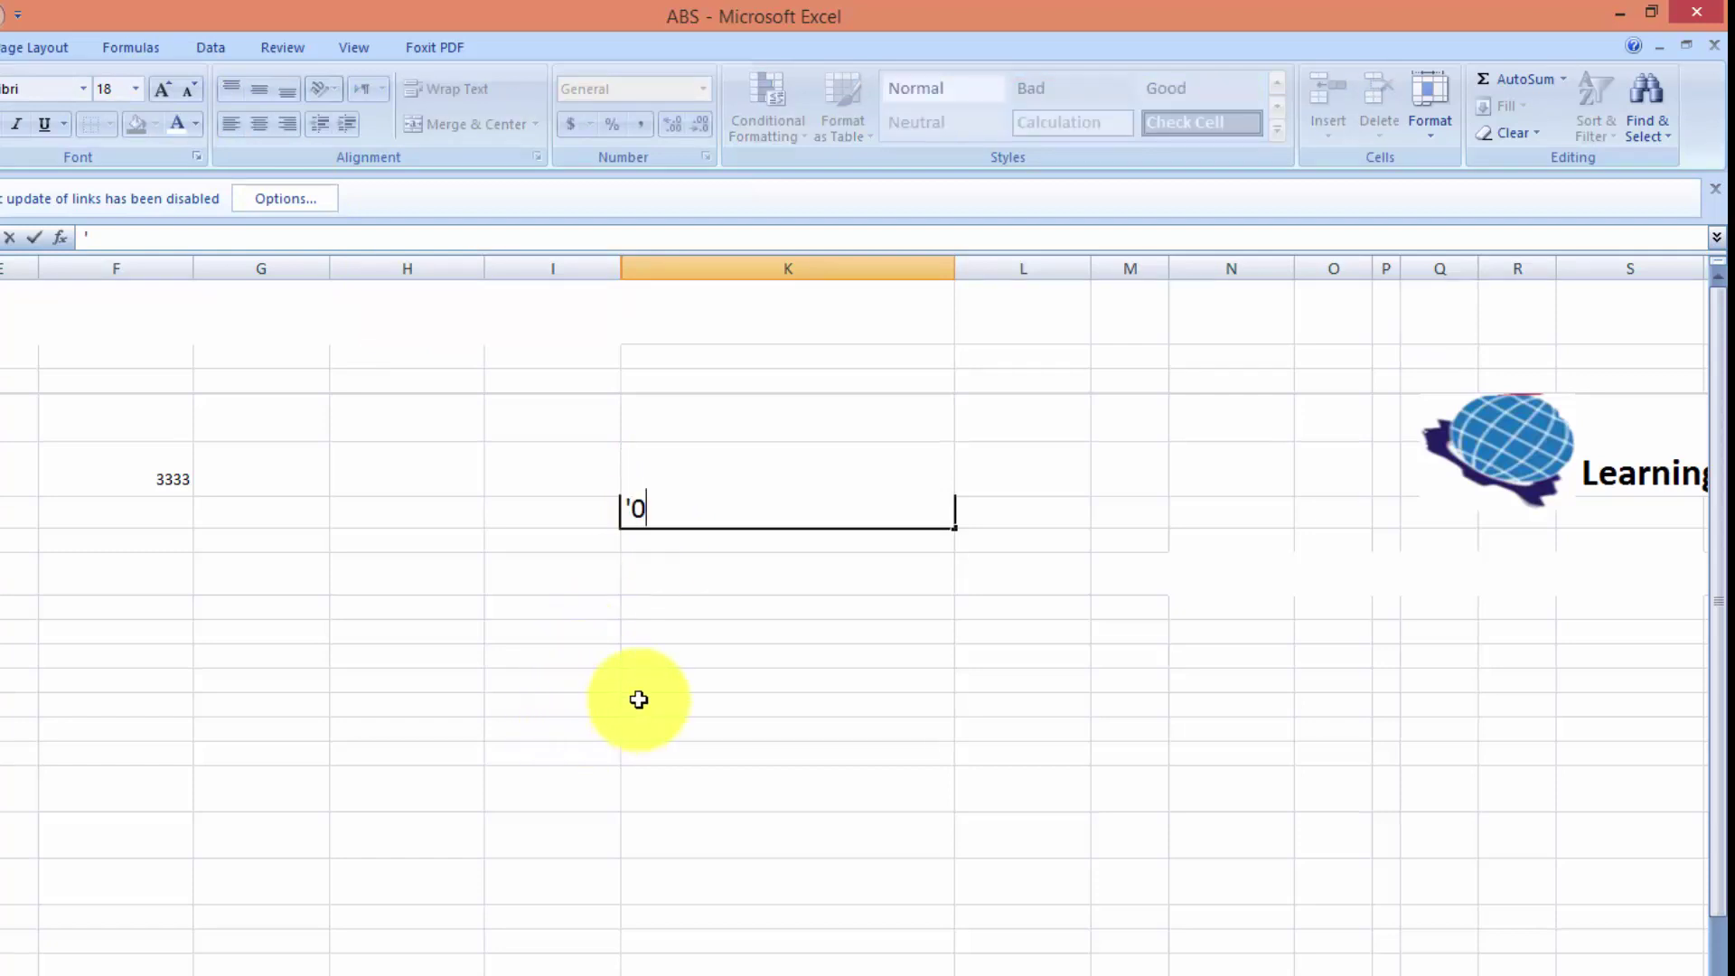
text(0078654)
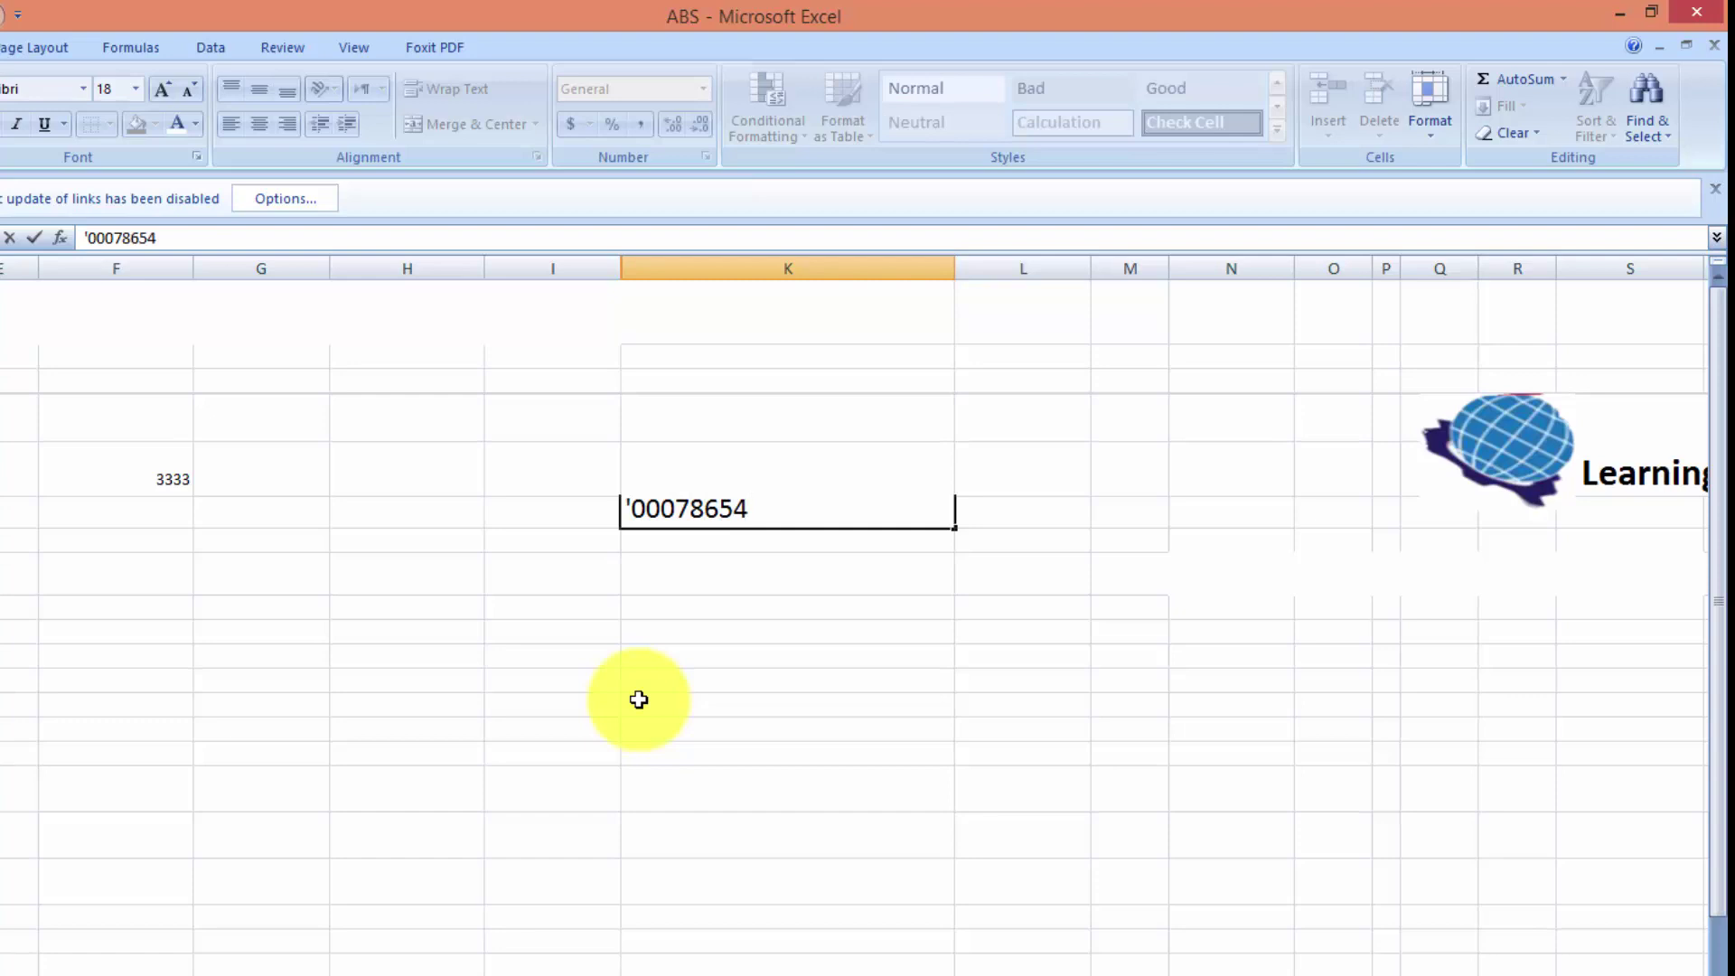
key(Return)
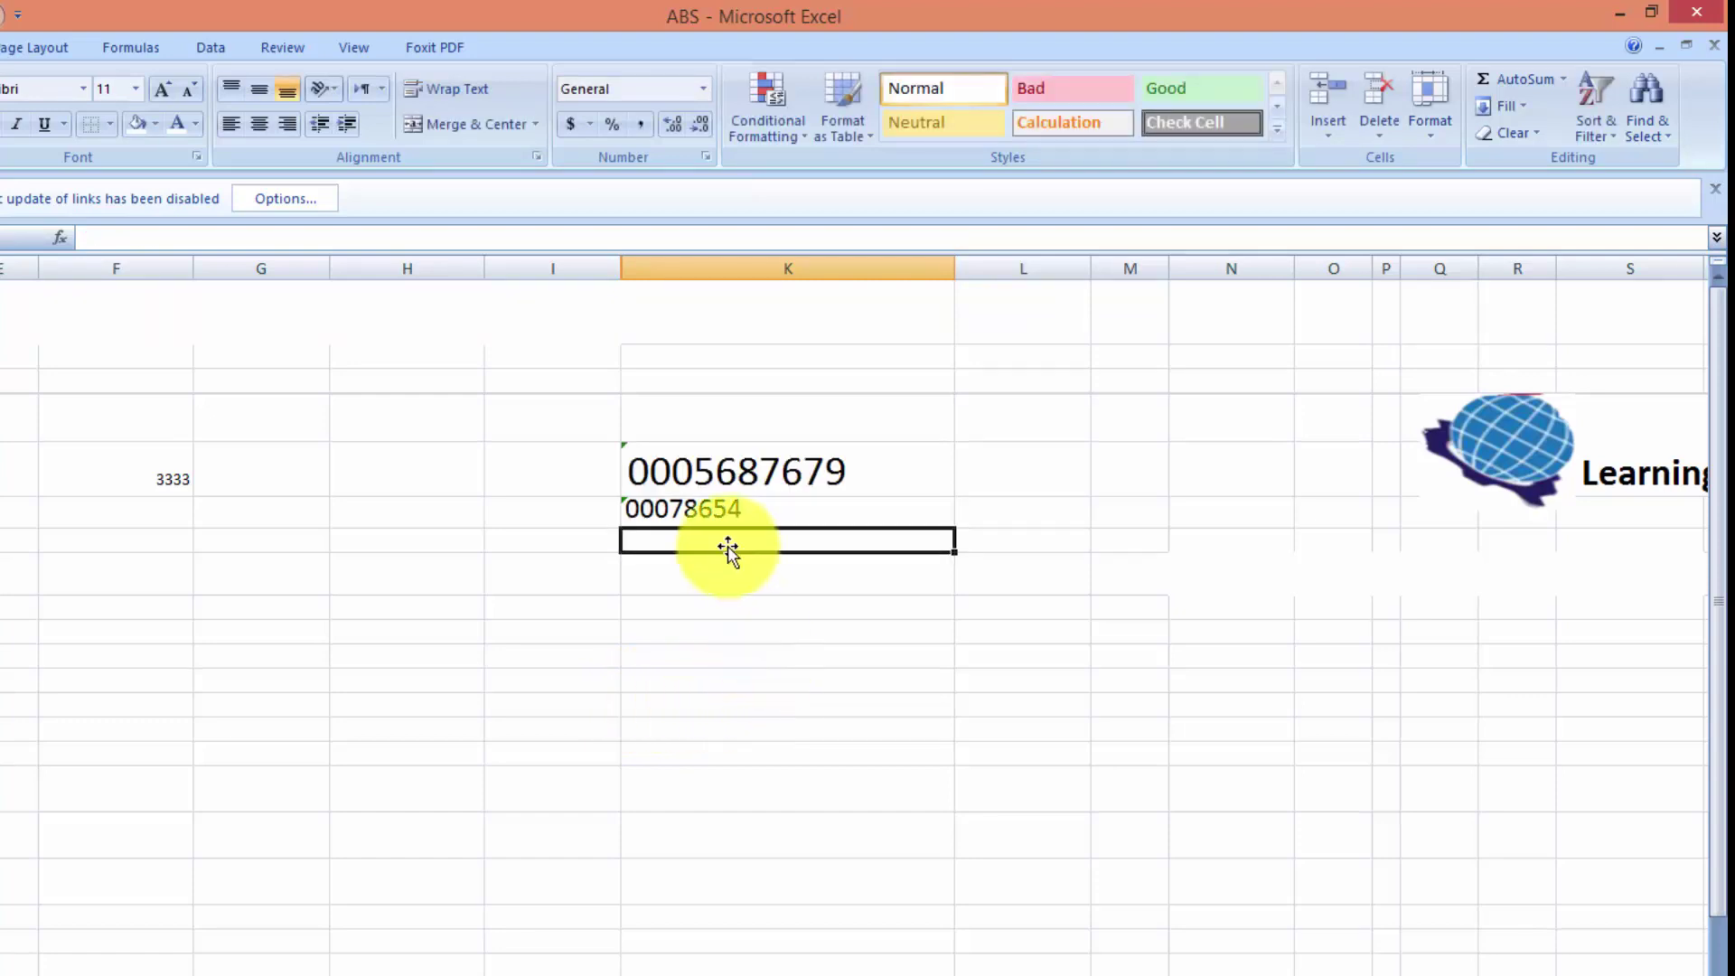
Enlarge the font of the cell containing 00078654 by three size increments
click(720, 510)
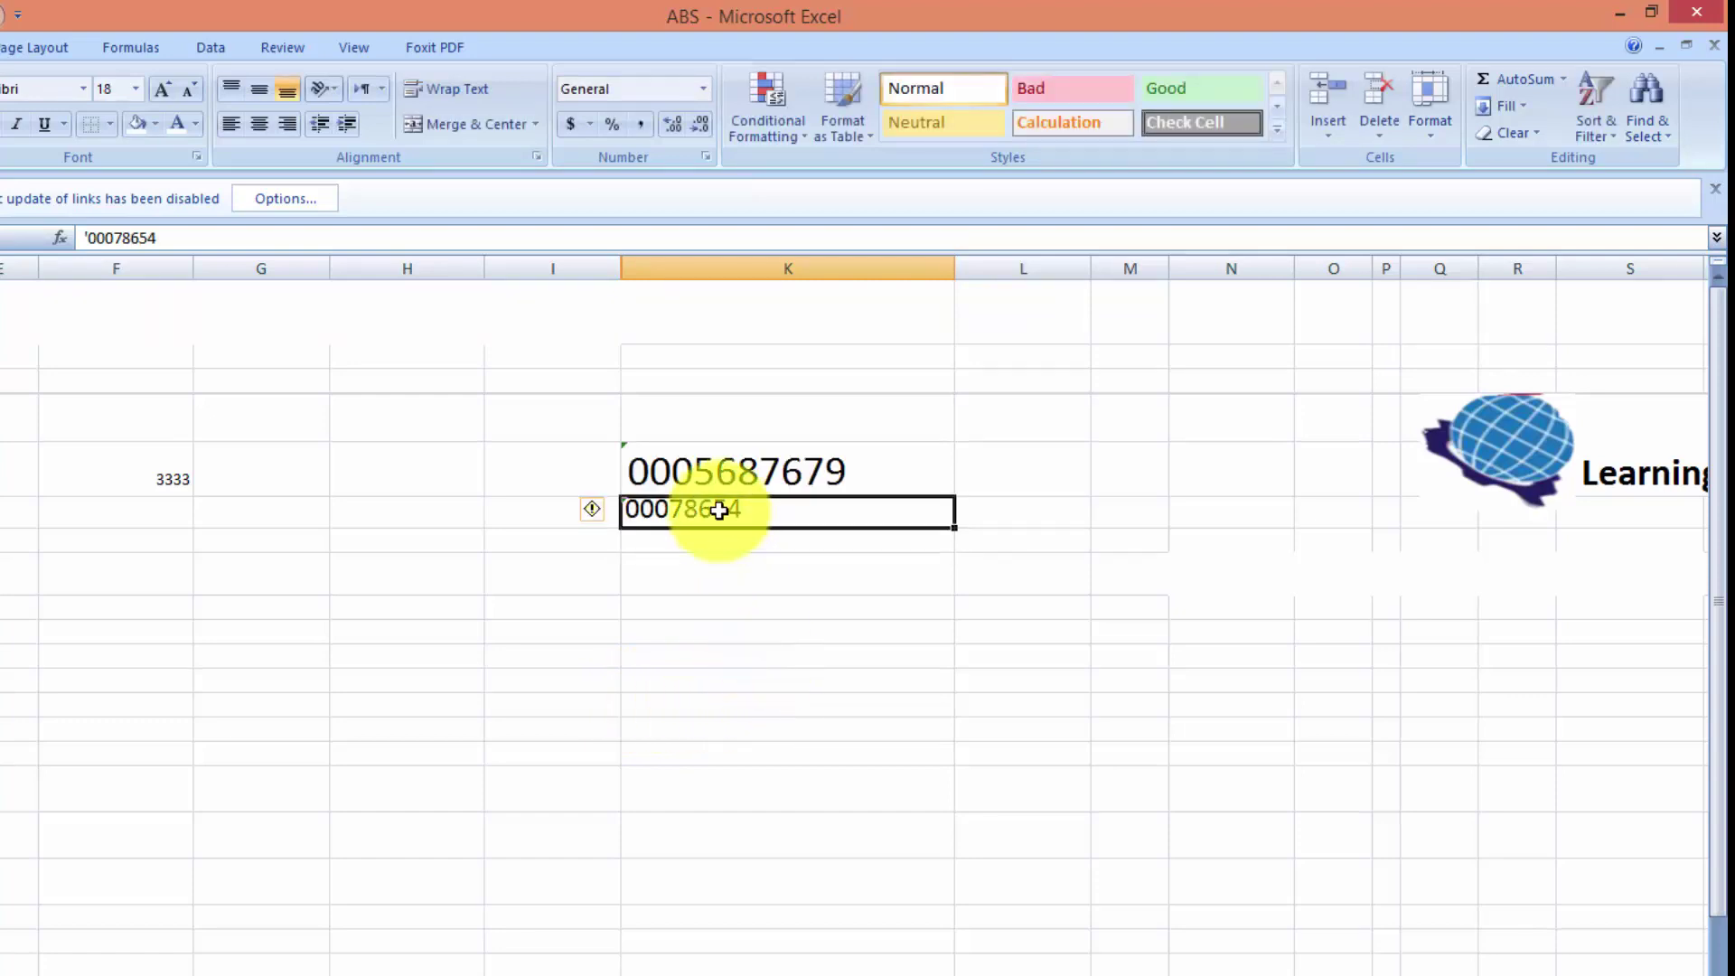
click(164, 92)
click(164, 93)
click(165, 92)
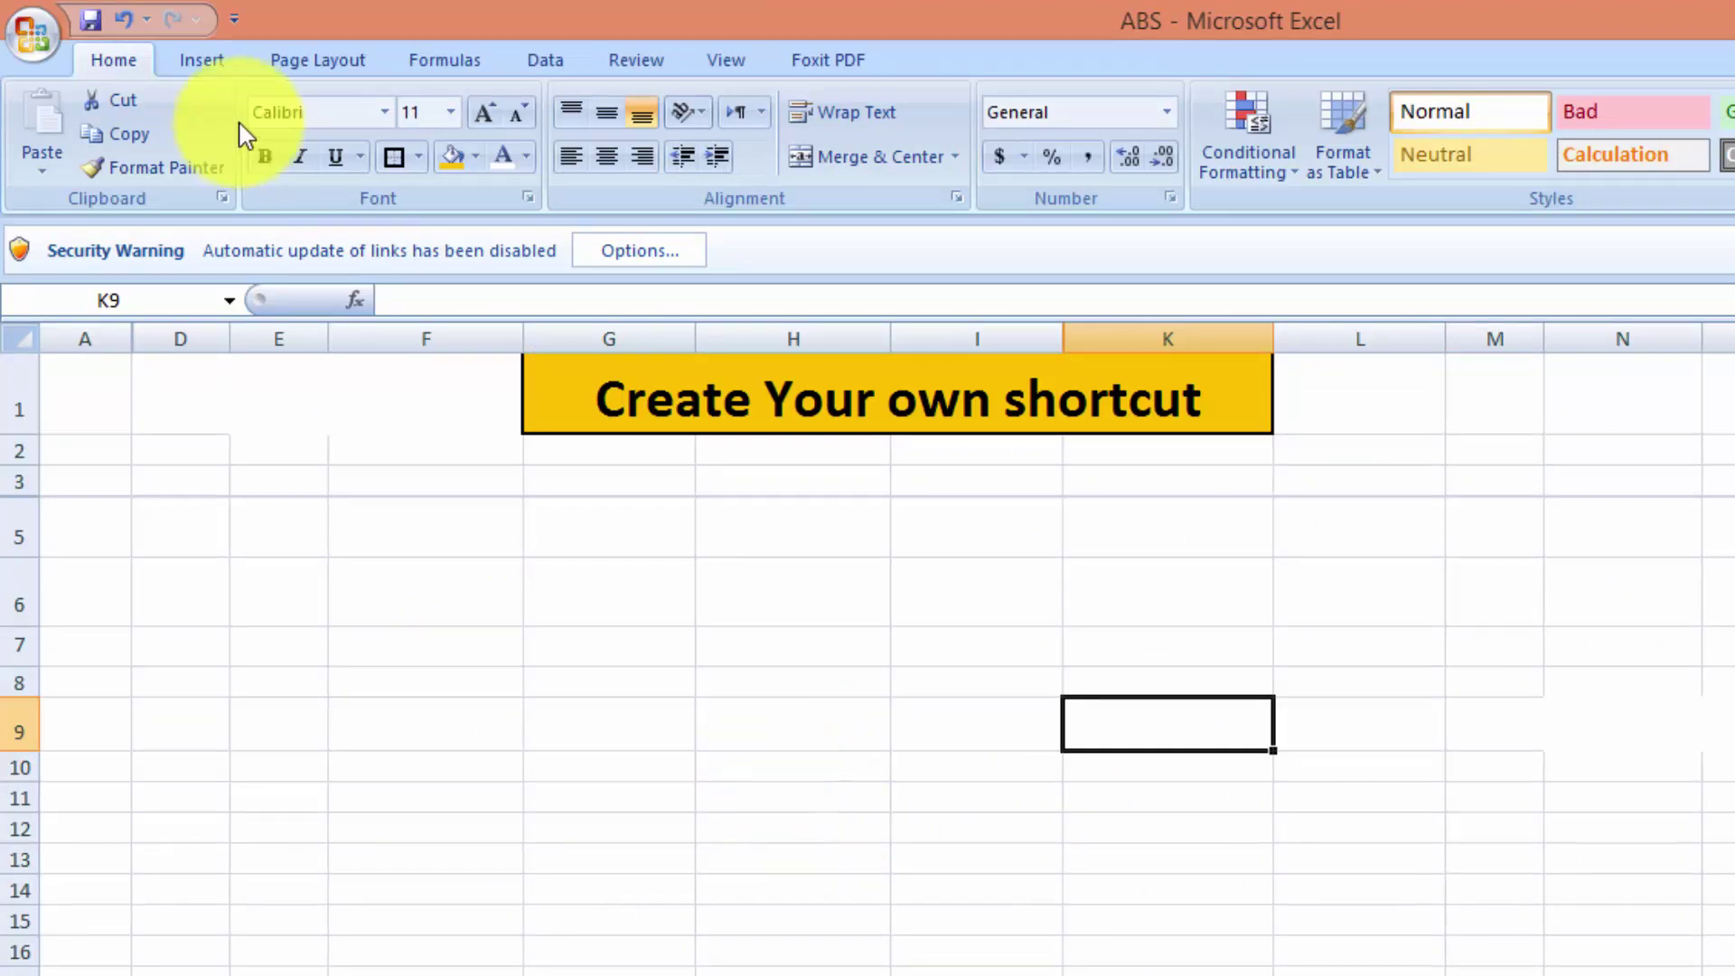
click(710, 65)
click(651, 67)
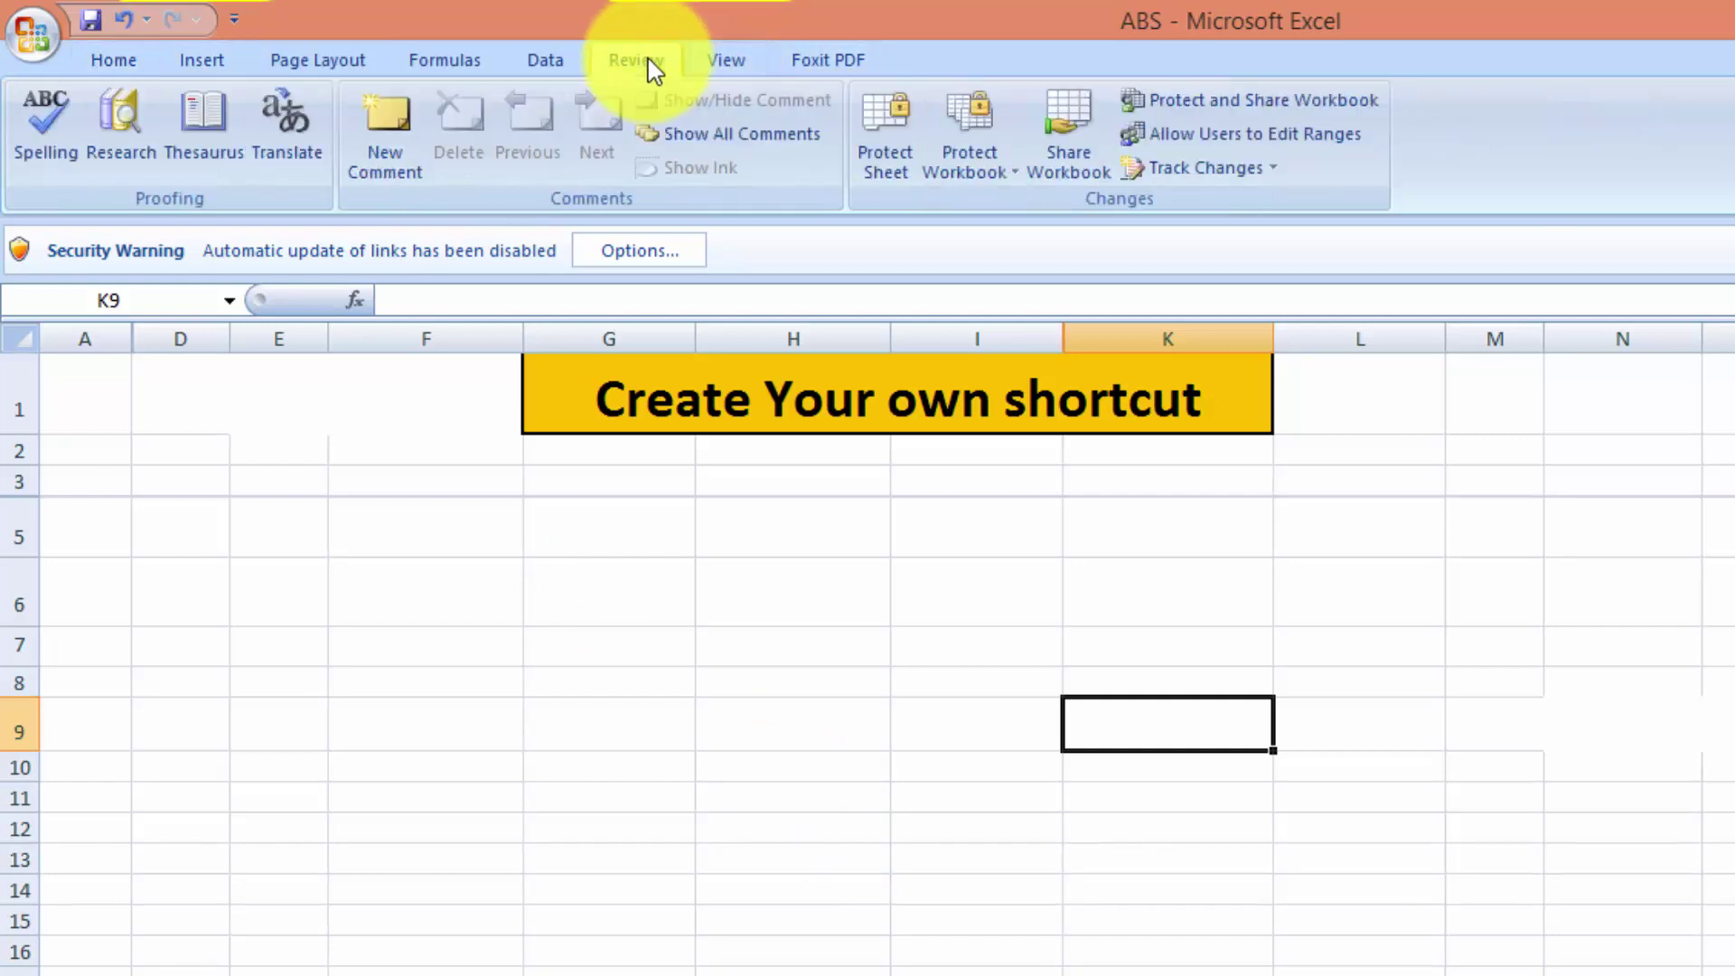
Add the Paste Special command from Popular Commands to the Quick Access Toolbar for all documents
click(234, 19)
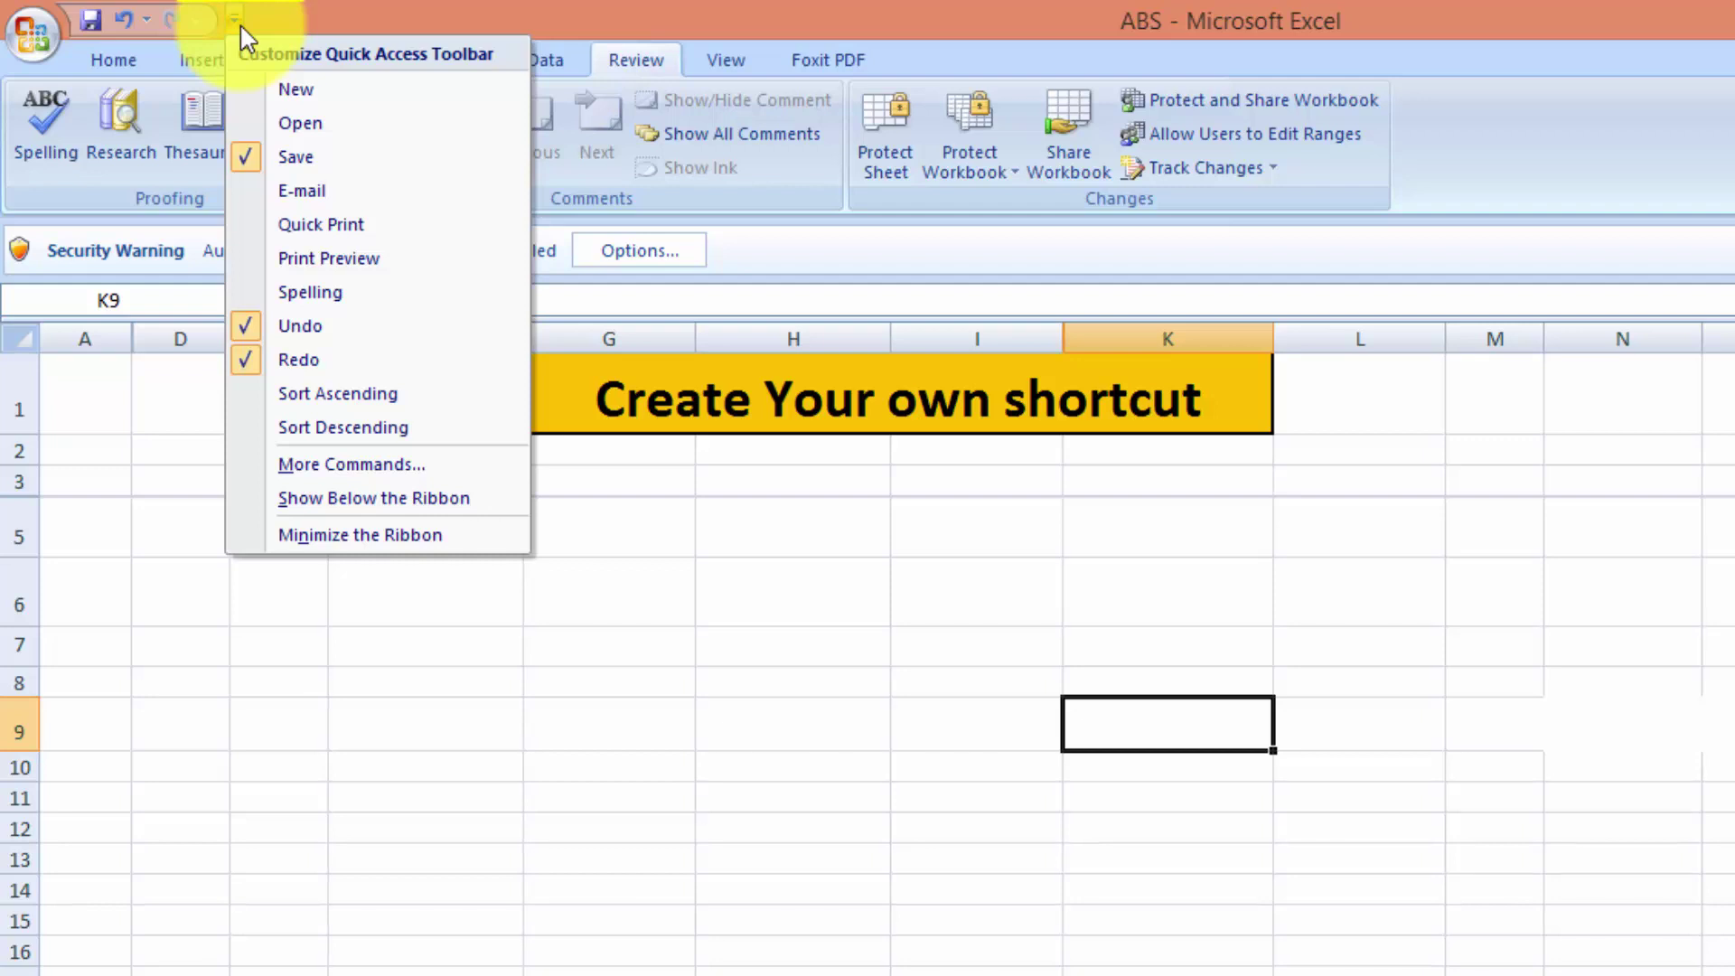
click(309, 466)
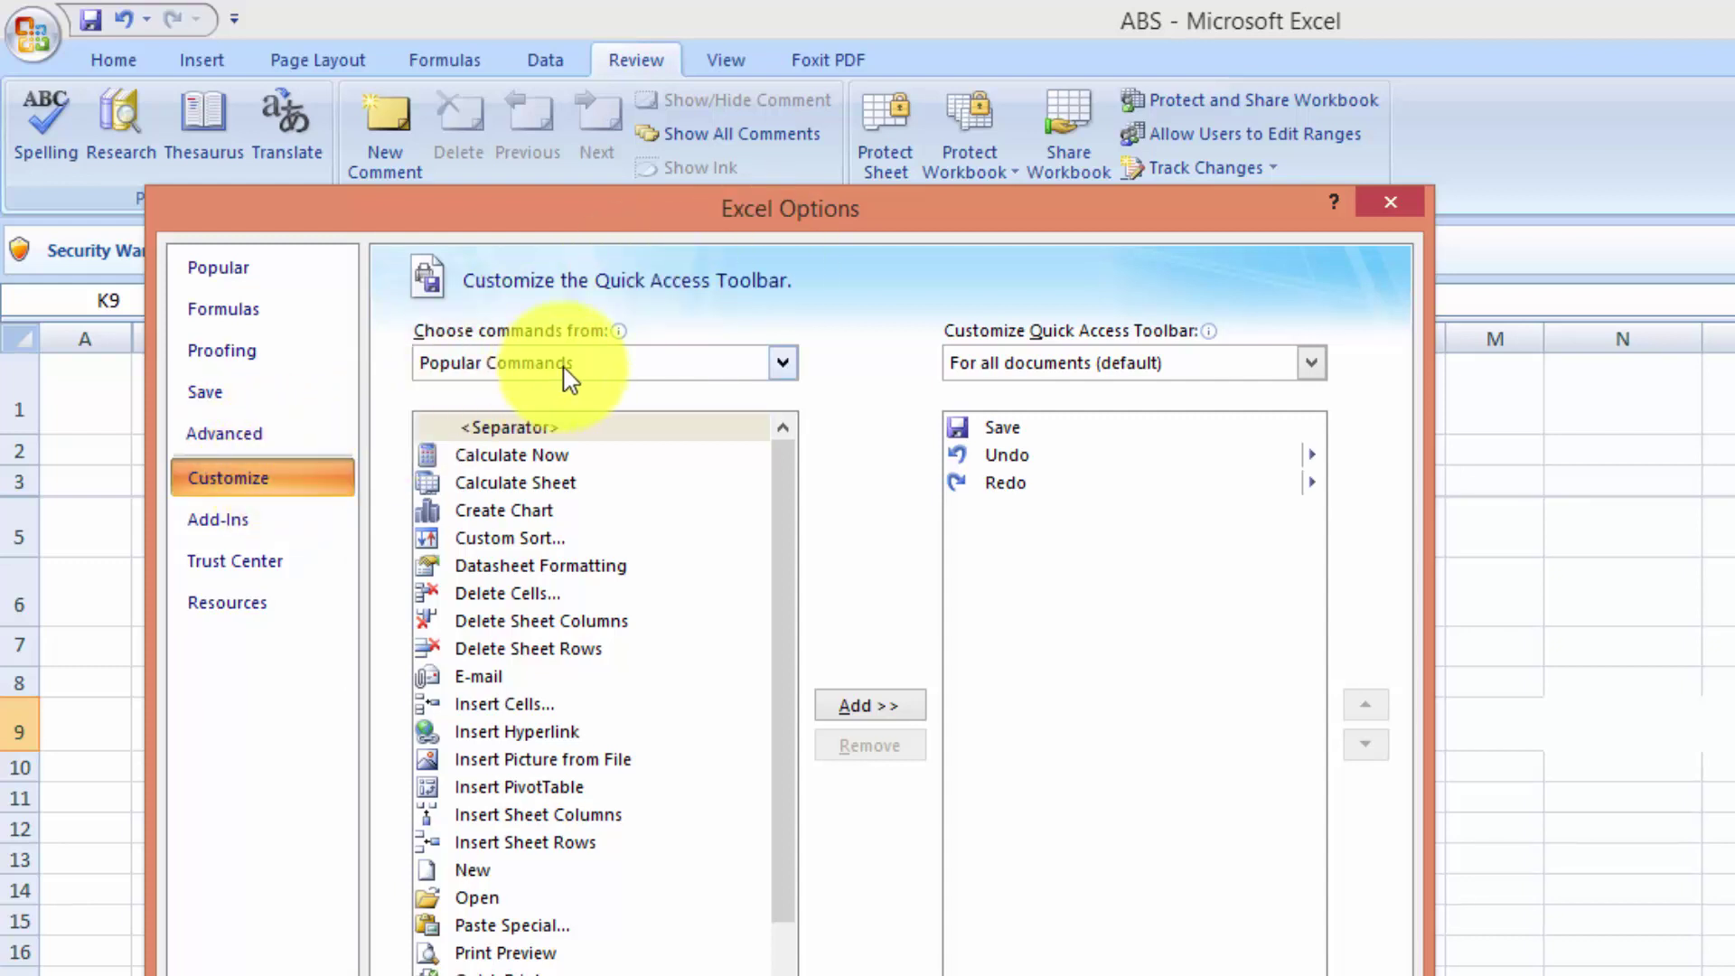
click(779, 374)
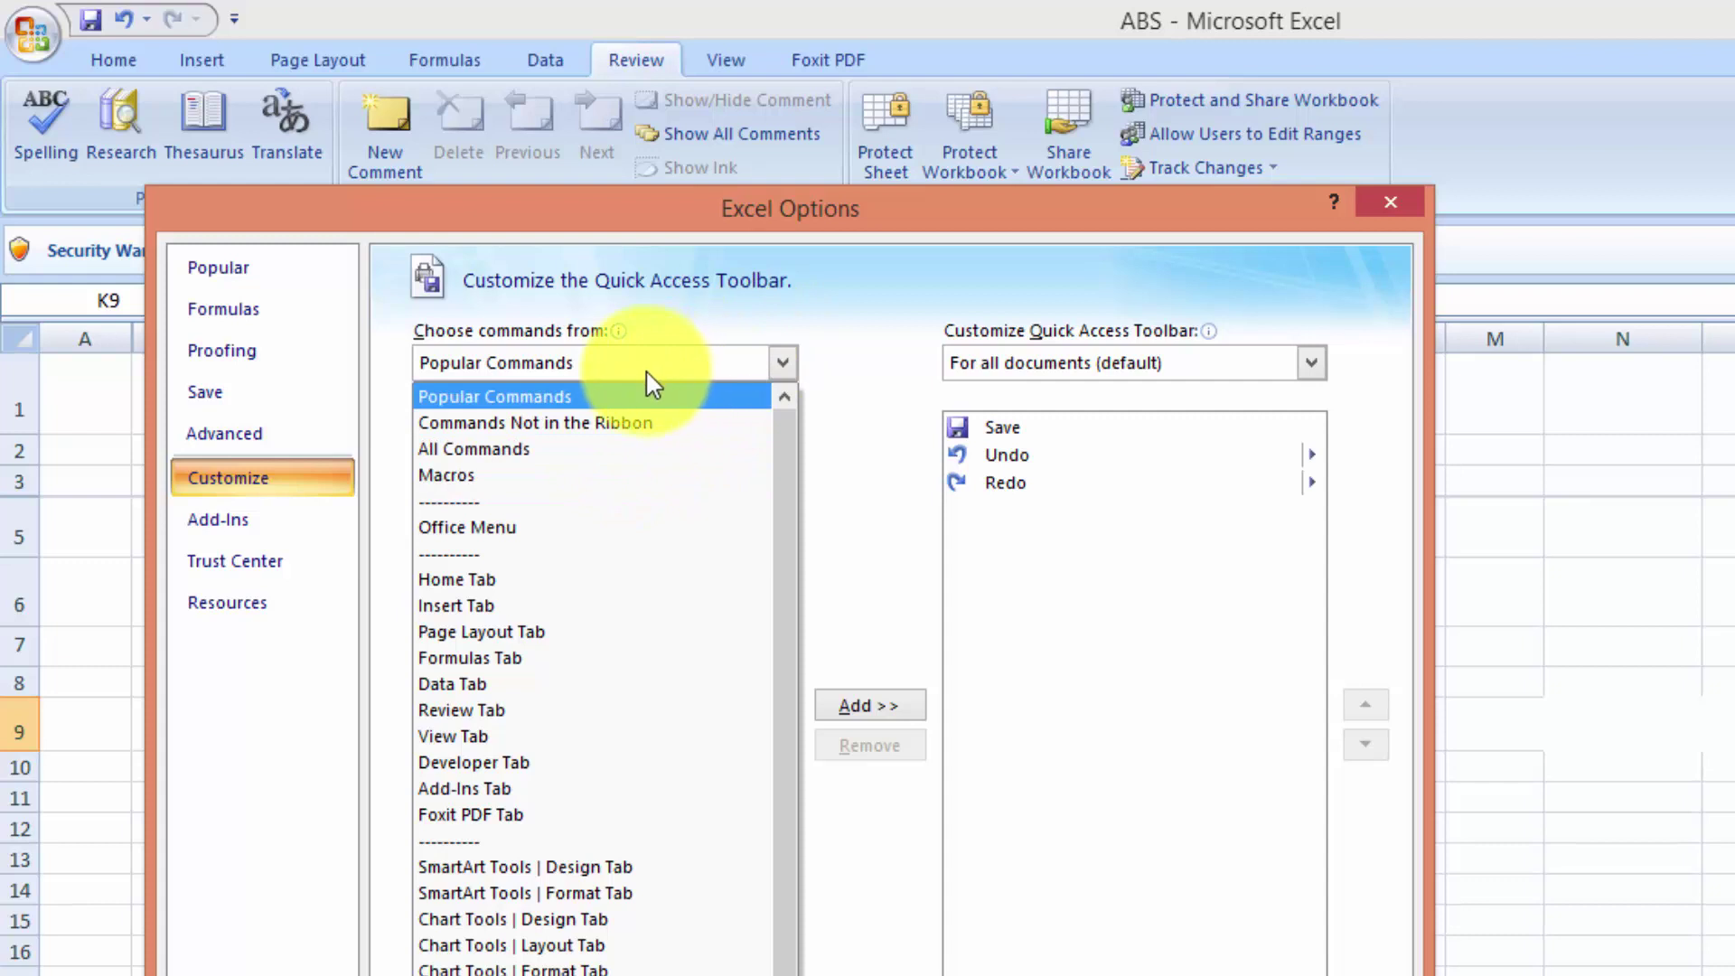
click(641, 397)
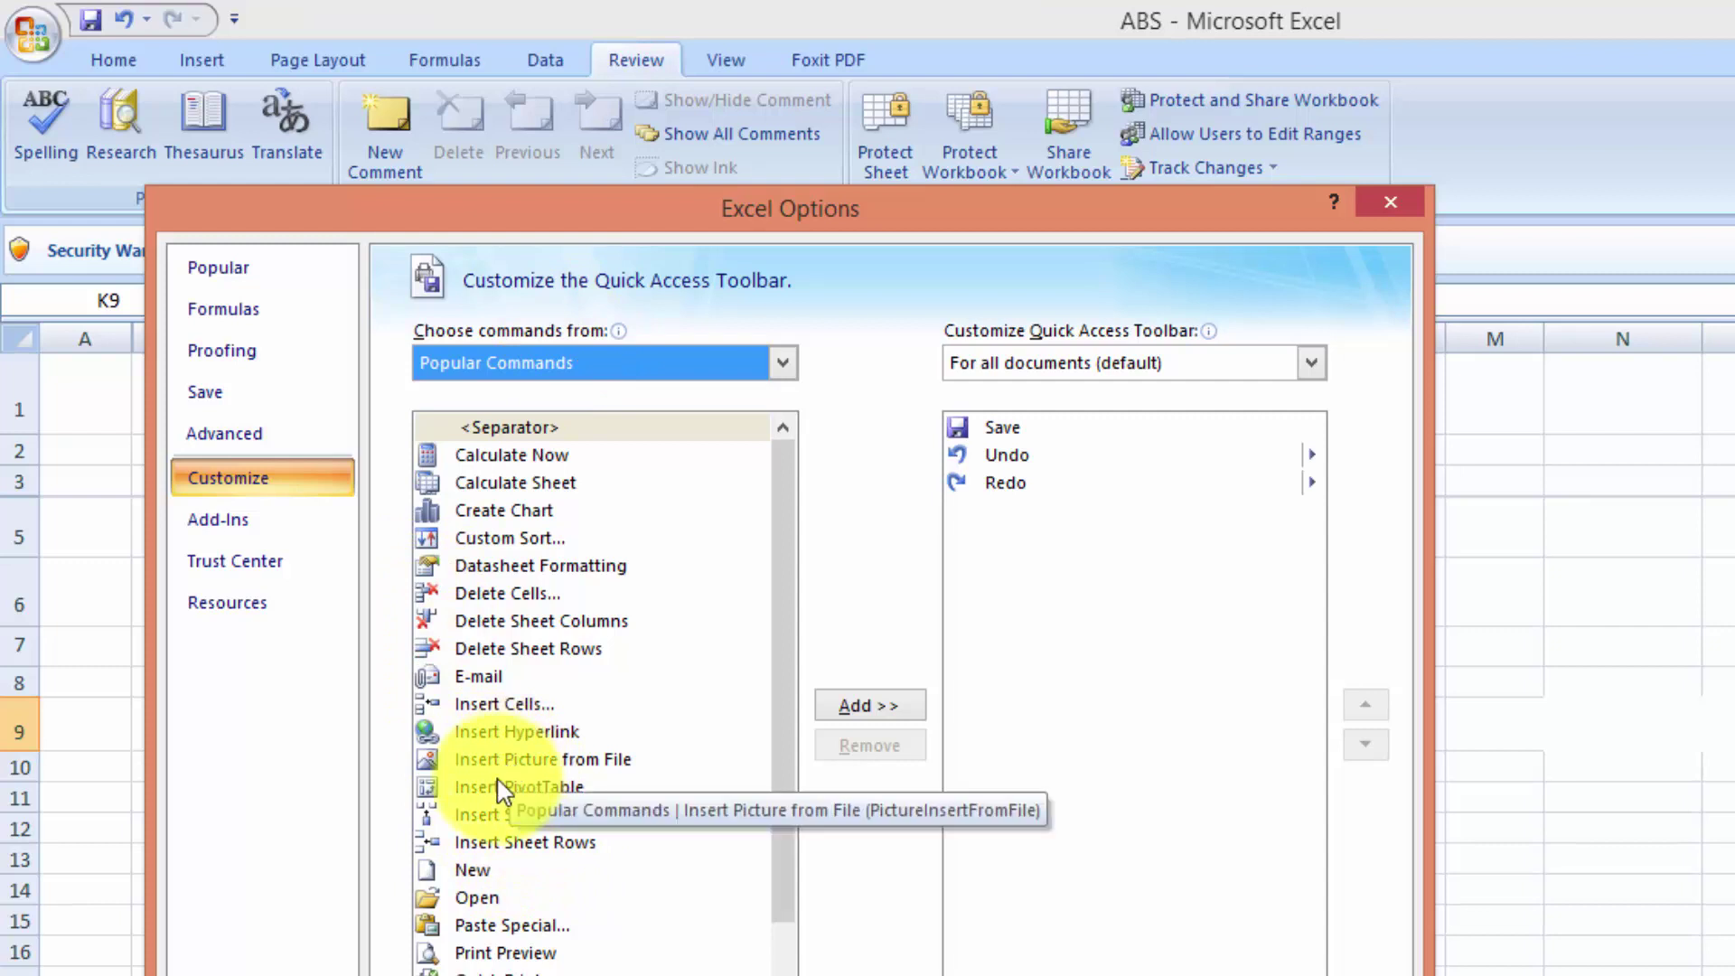
click(528, 925)
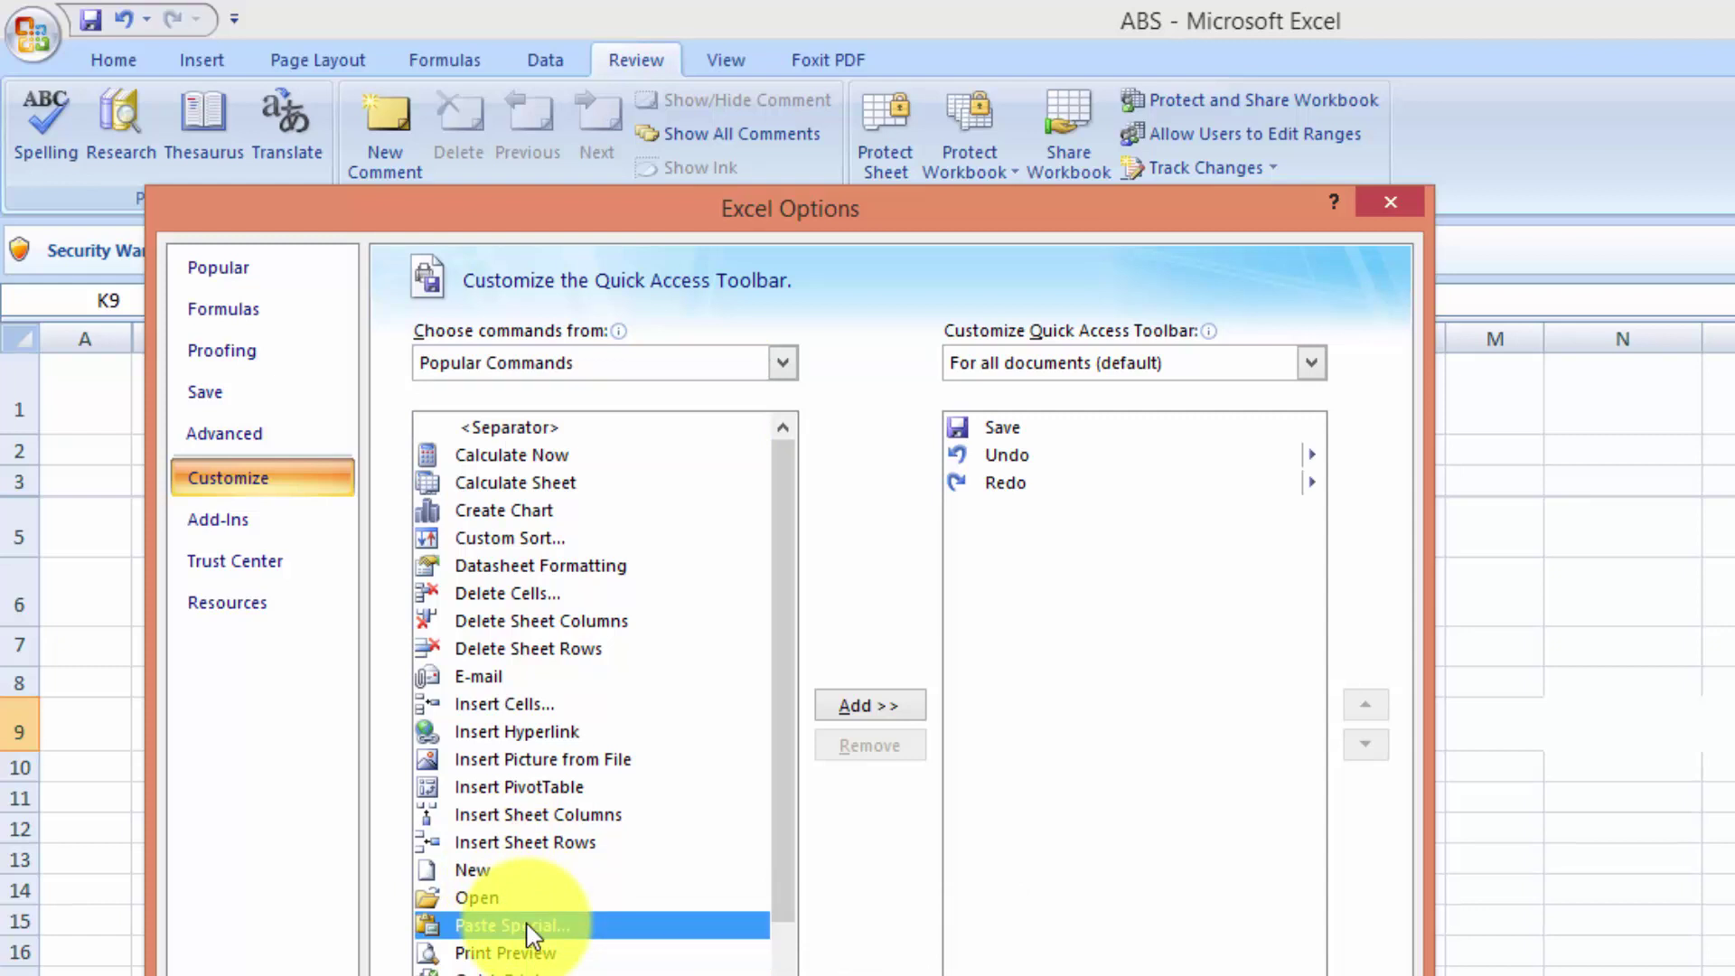
click(863, 708)
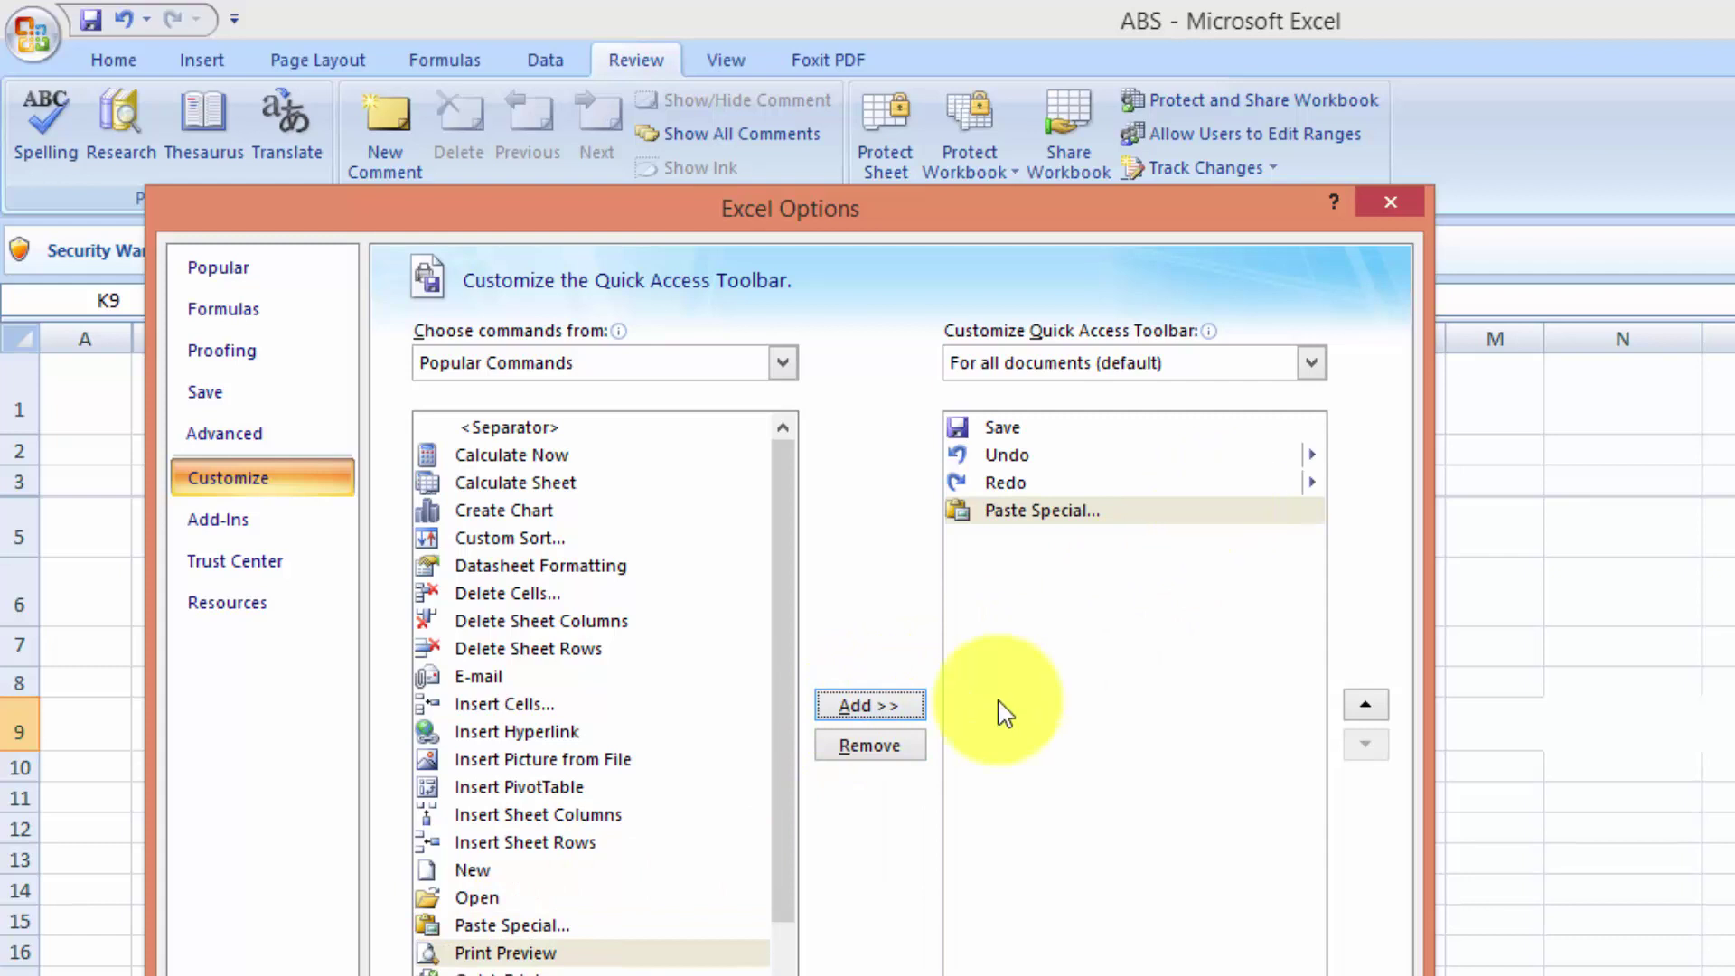
key(Return)
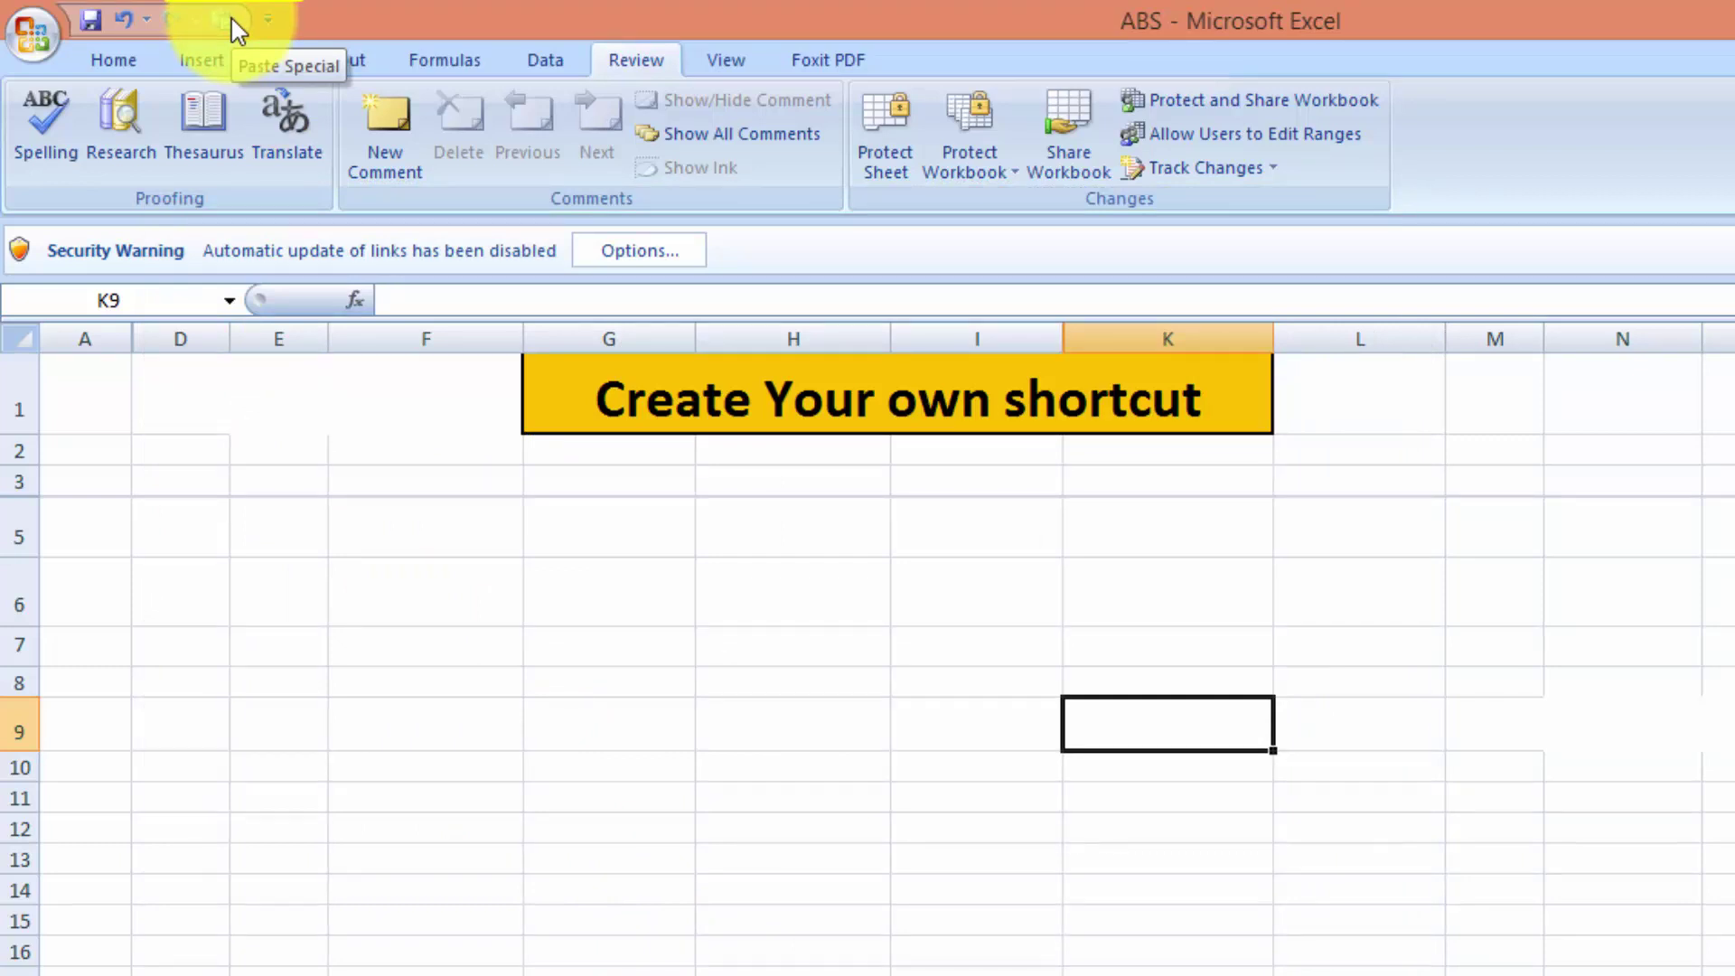
Copy the letters in H4:H8 on Sheet5 and paste them transposed from J5 using the Paste Special shortcut
click(114, 61)
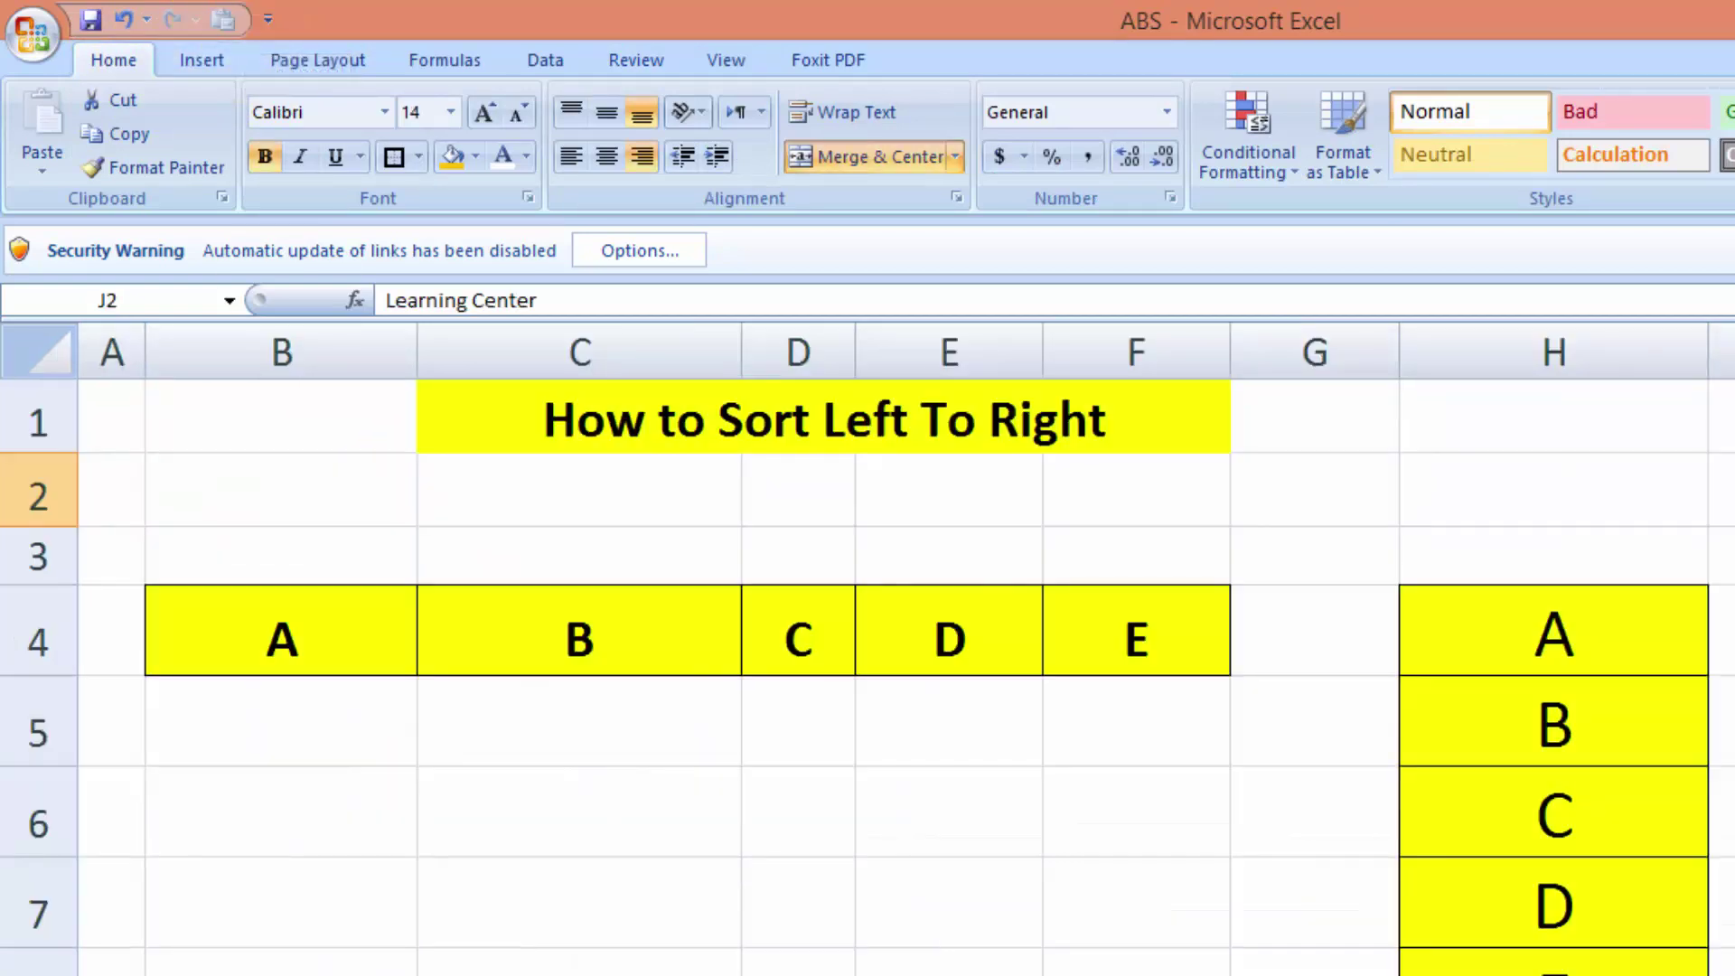
drag(1110, 457, 1069, 716)
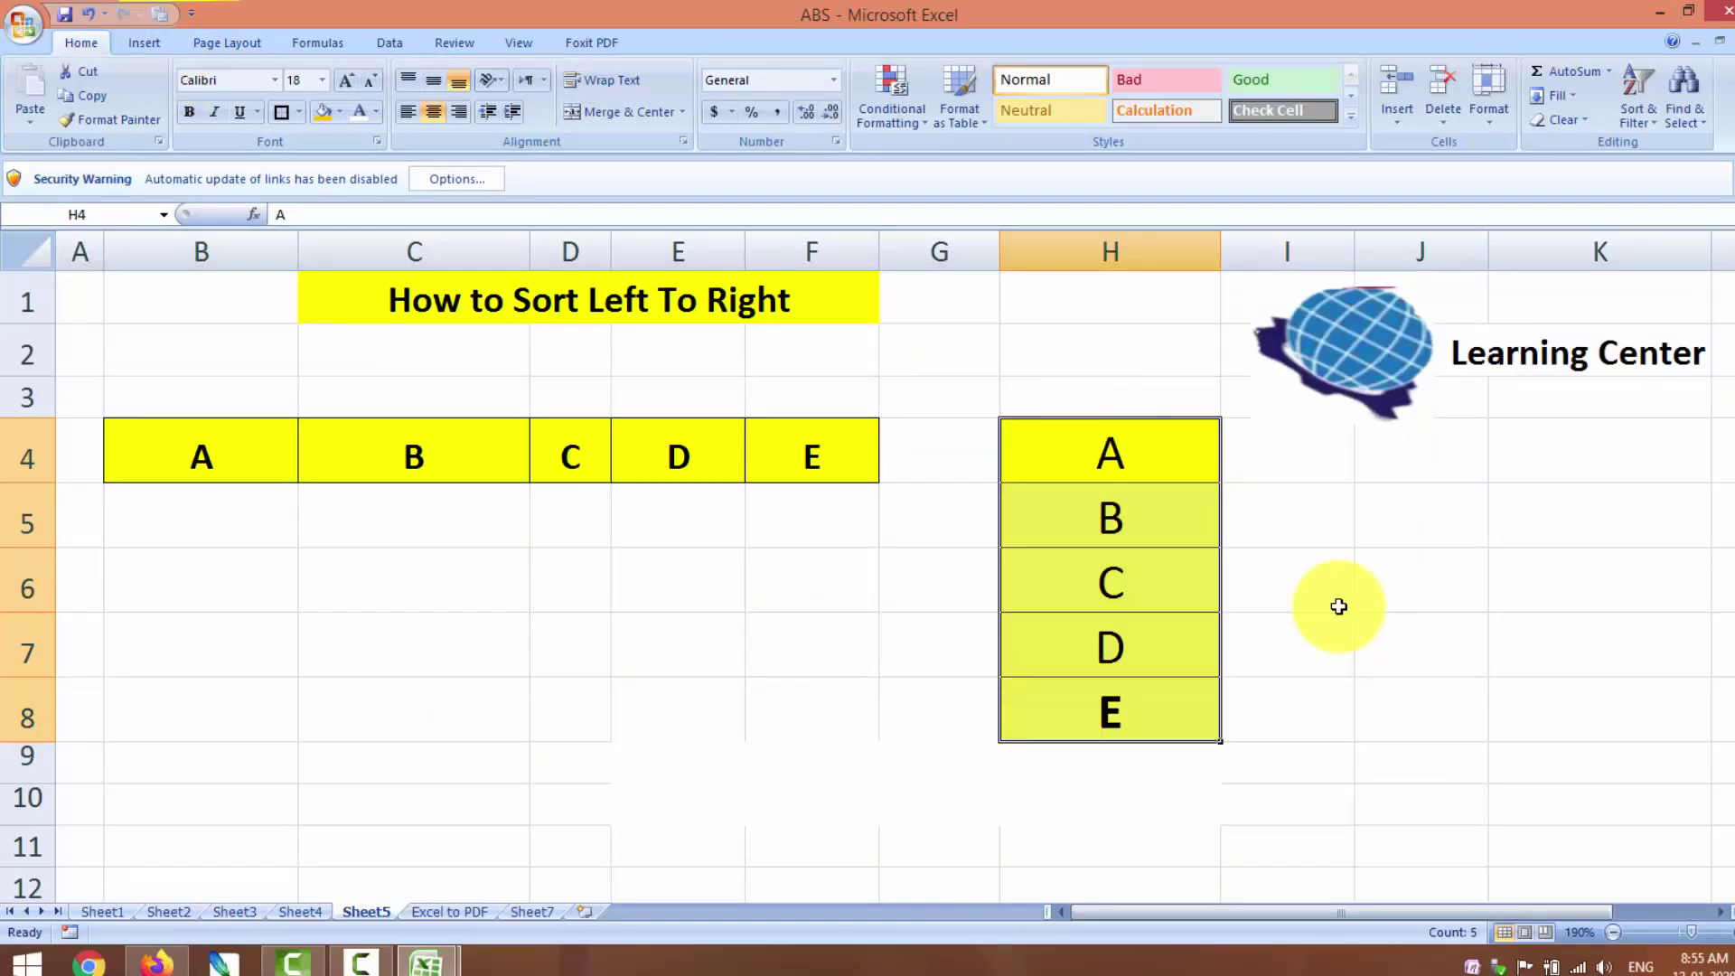
key(ctrl+c)
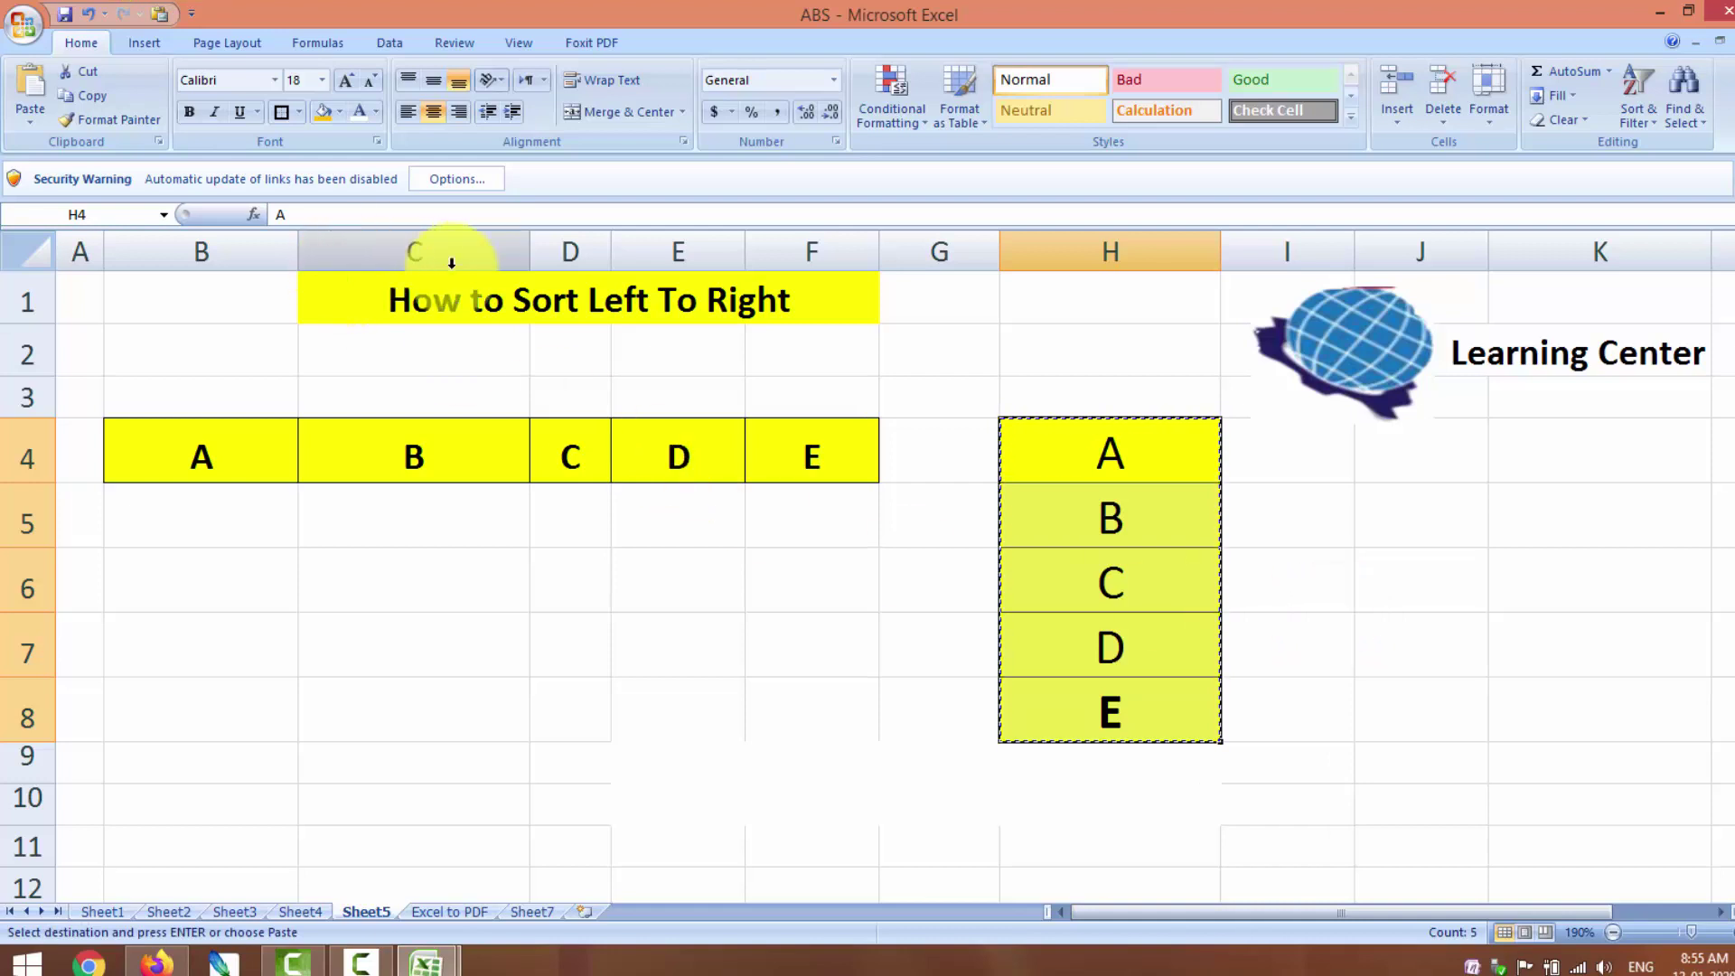
click(1381, 518)
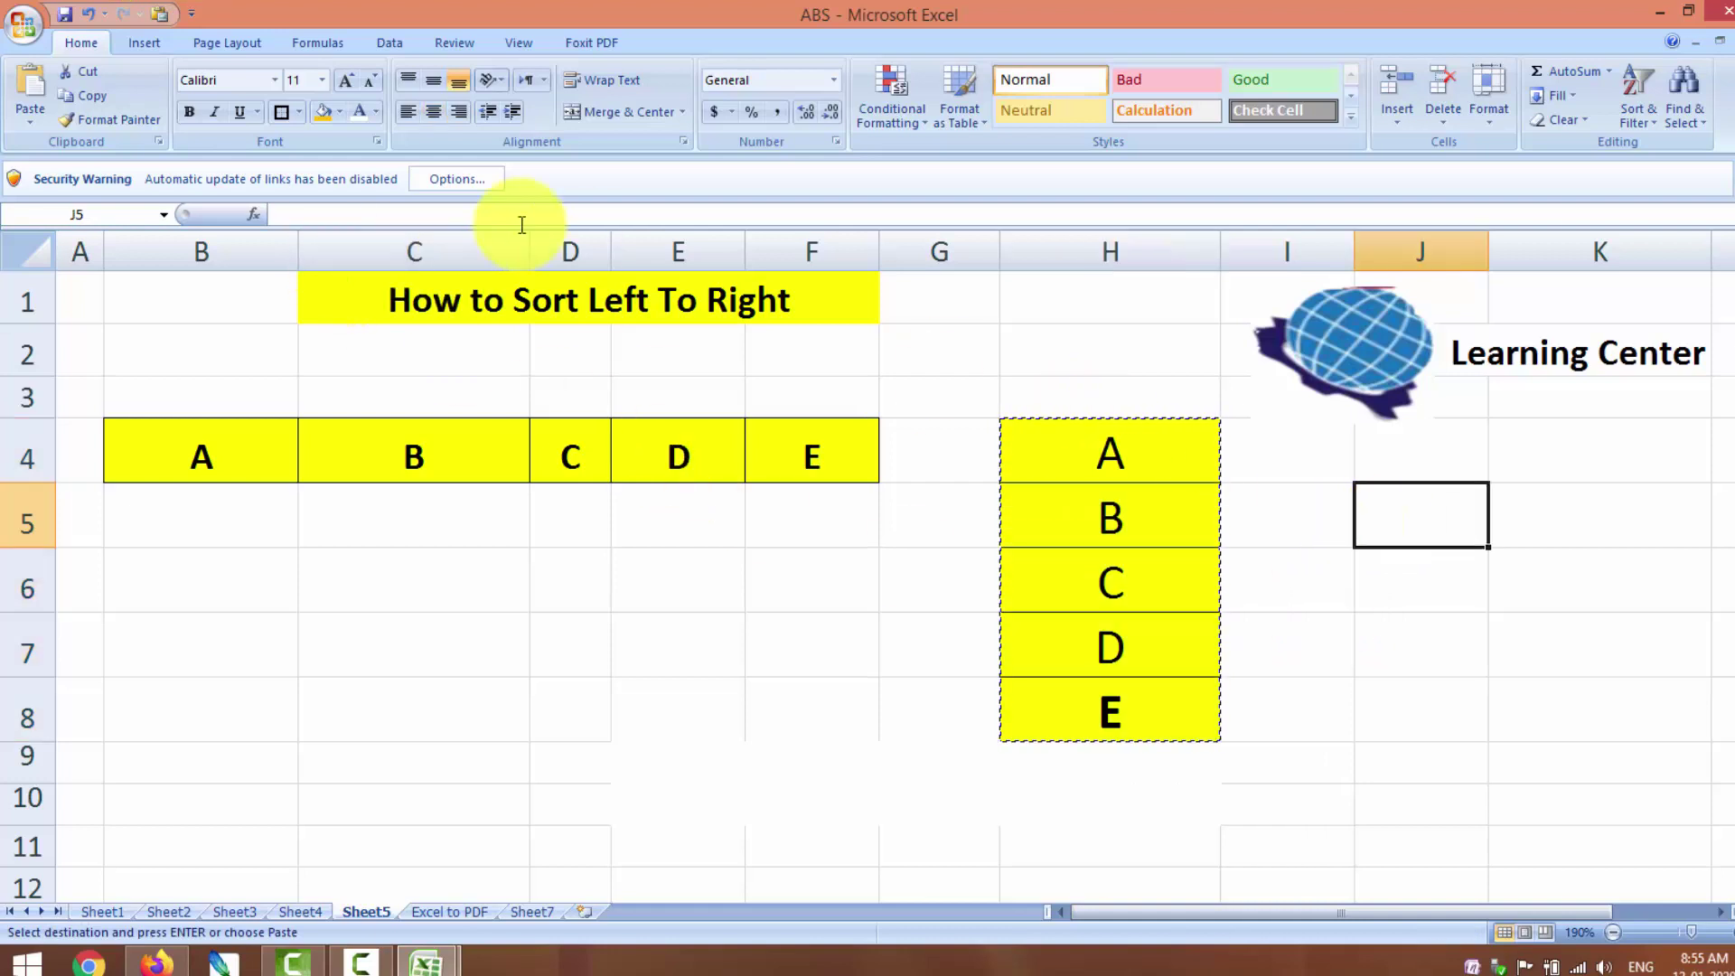
click(168, 14)
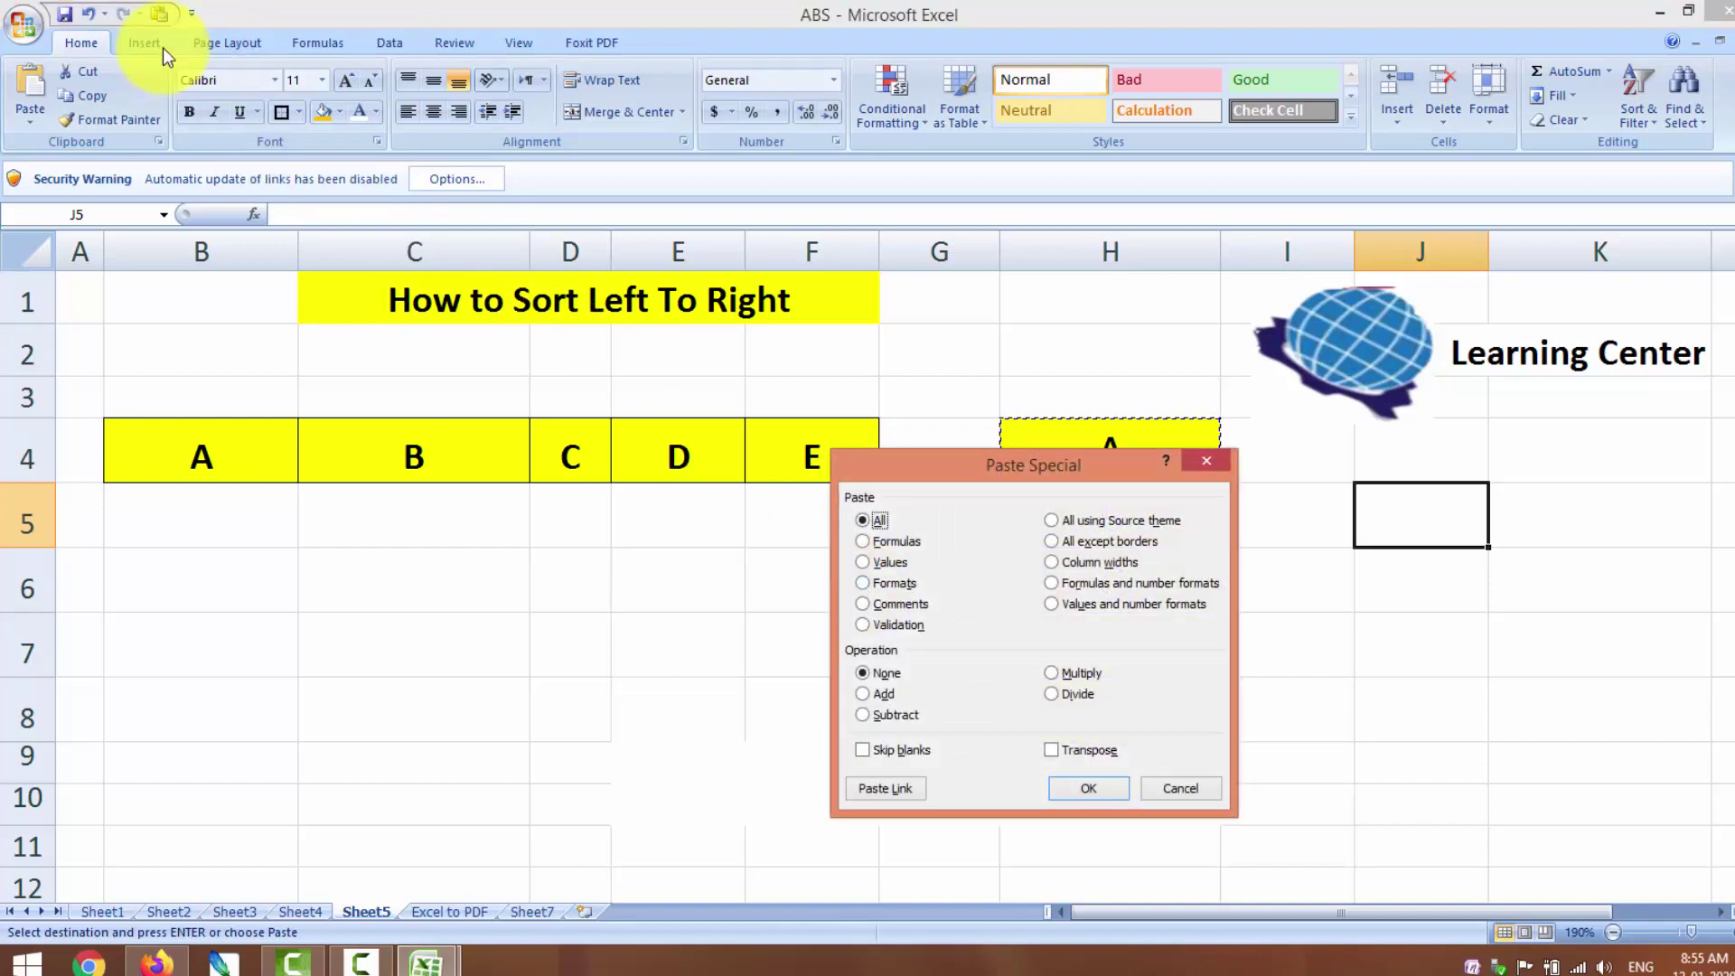
click(1054, 750)
click(1087, 789)
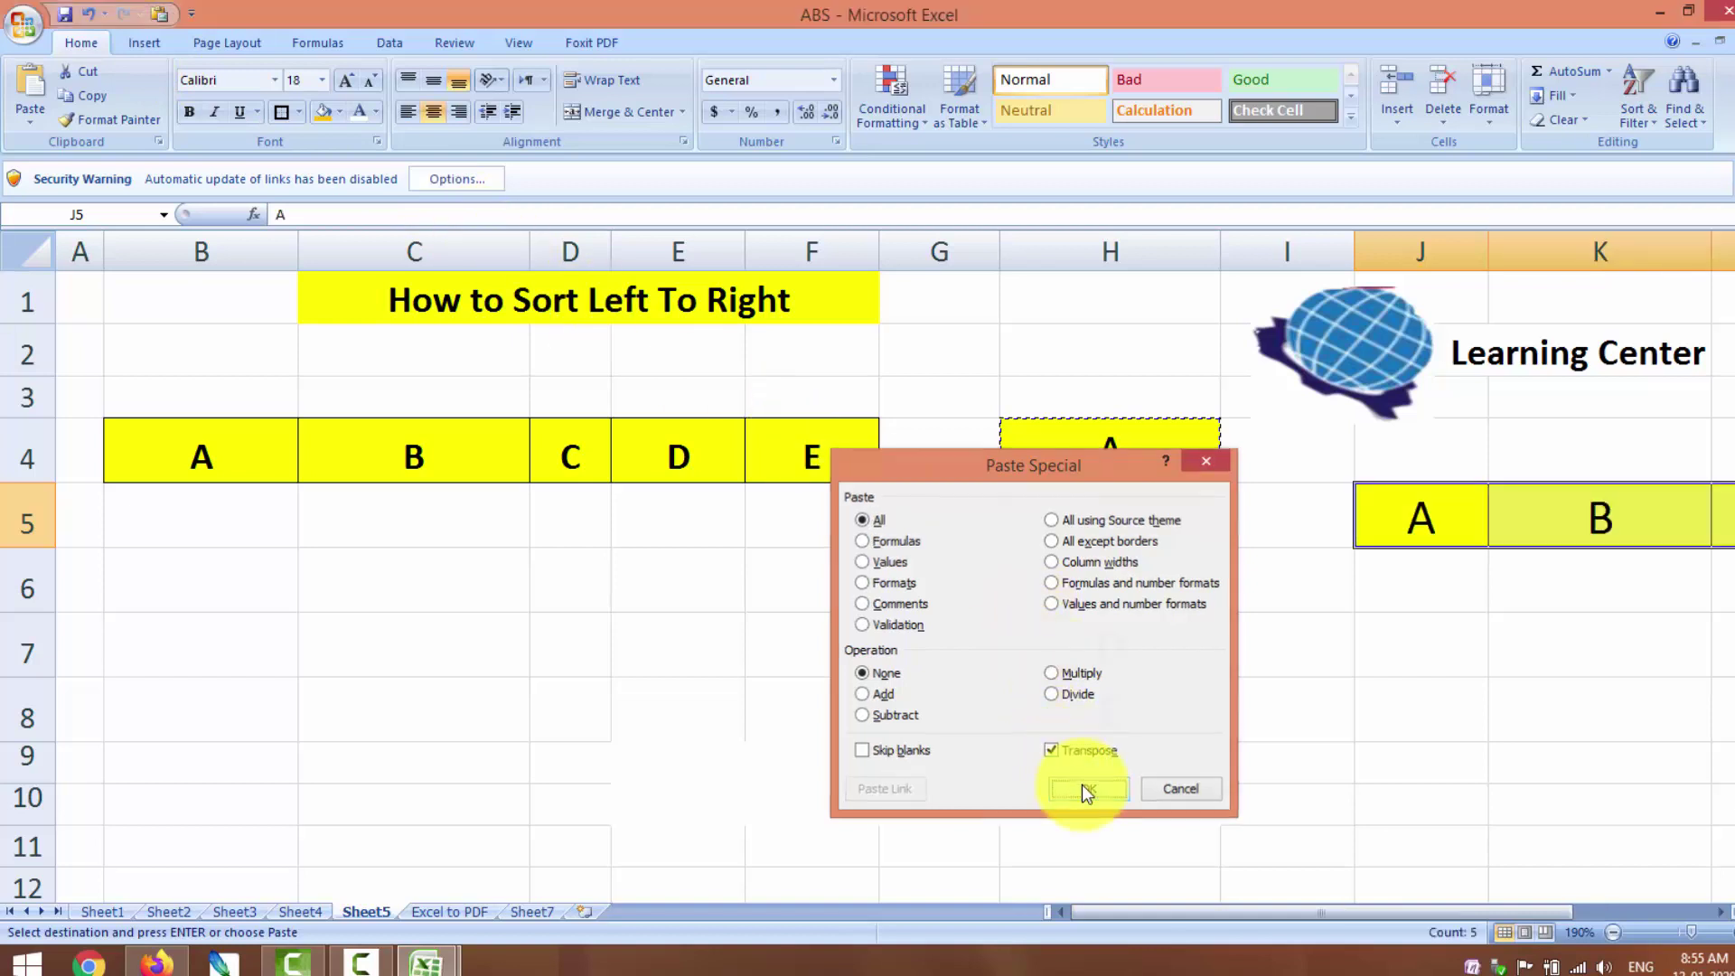
key(Escape)
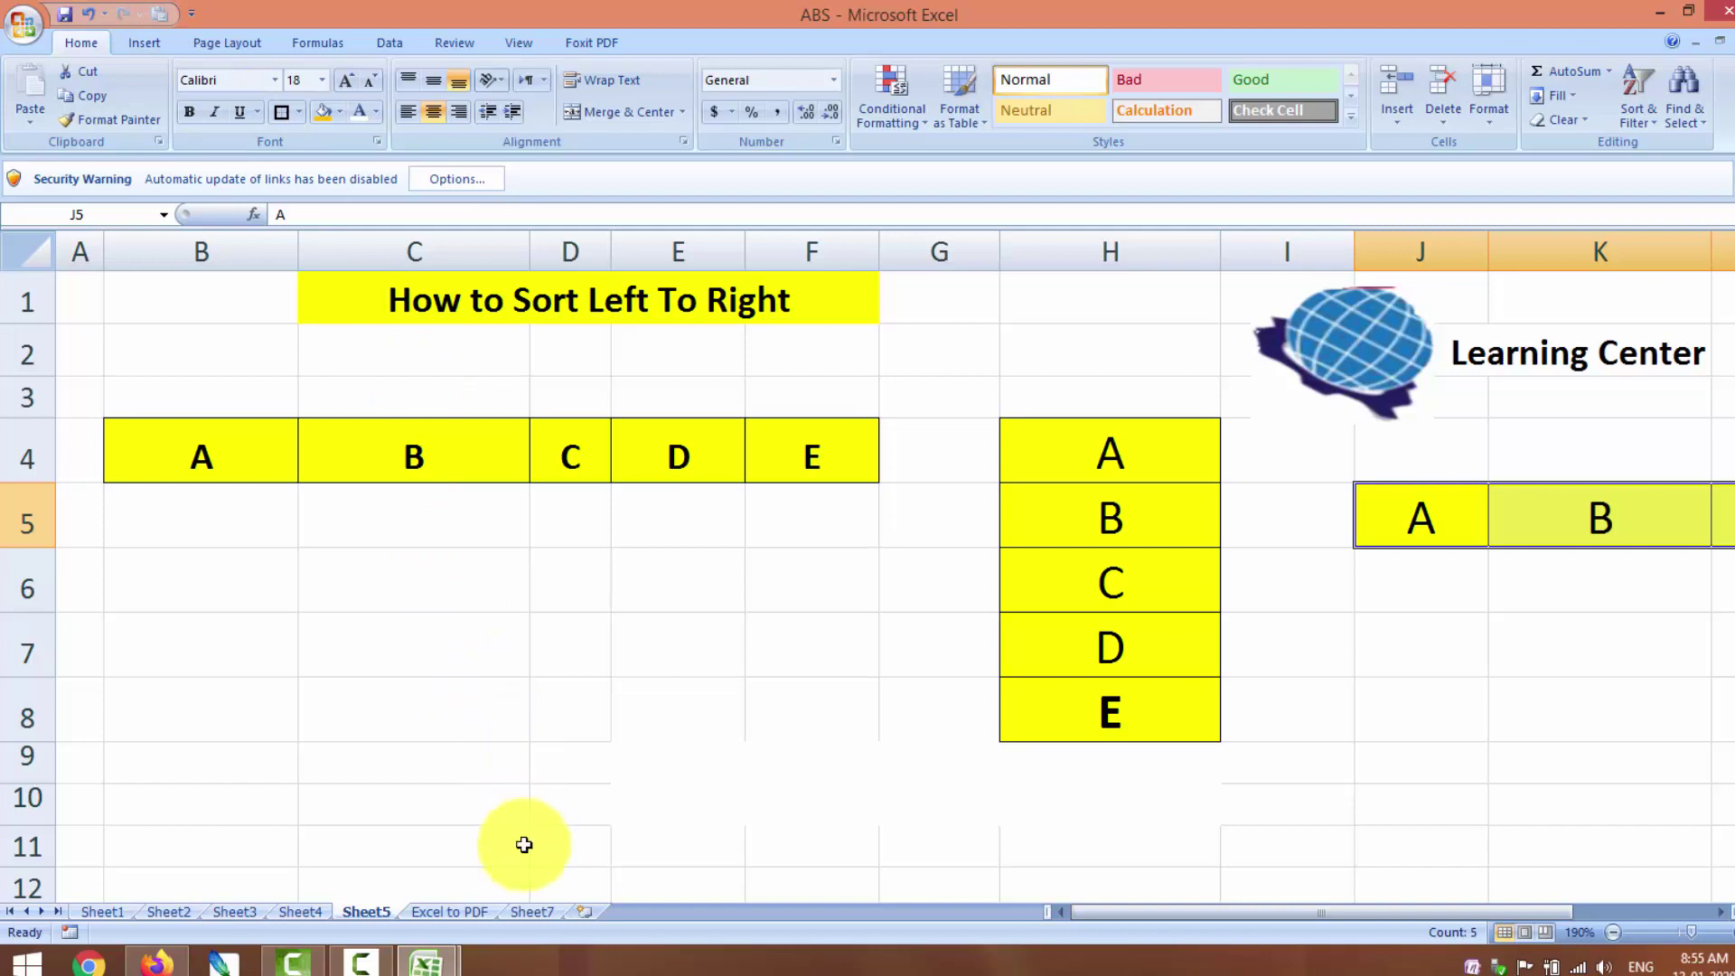
From Sheet7, examine the Advanced options and the All Commands list for Quick Access Toolbar customization, and cancel without changes
click(530, 908)
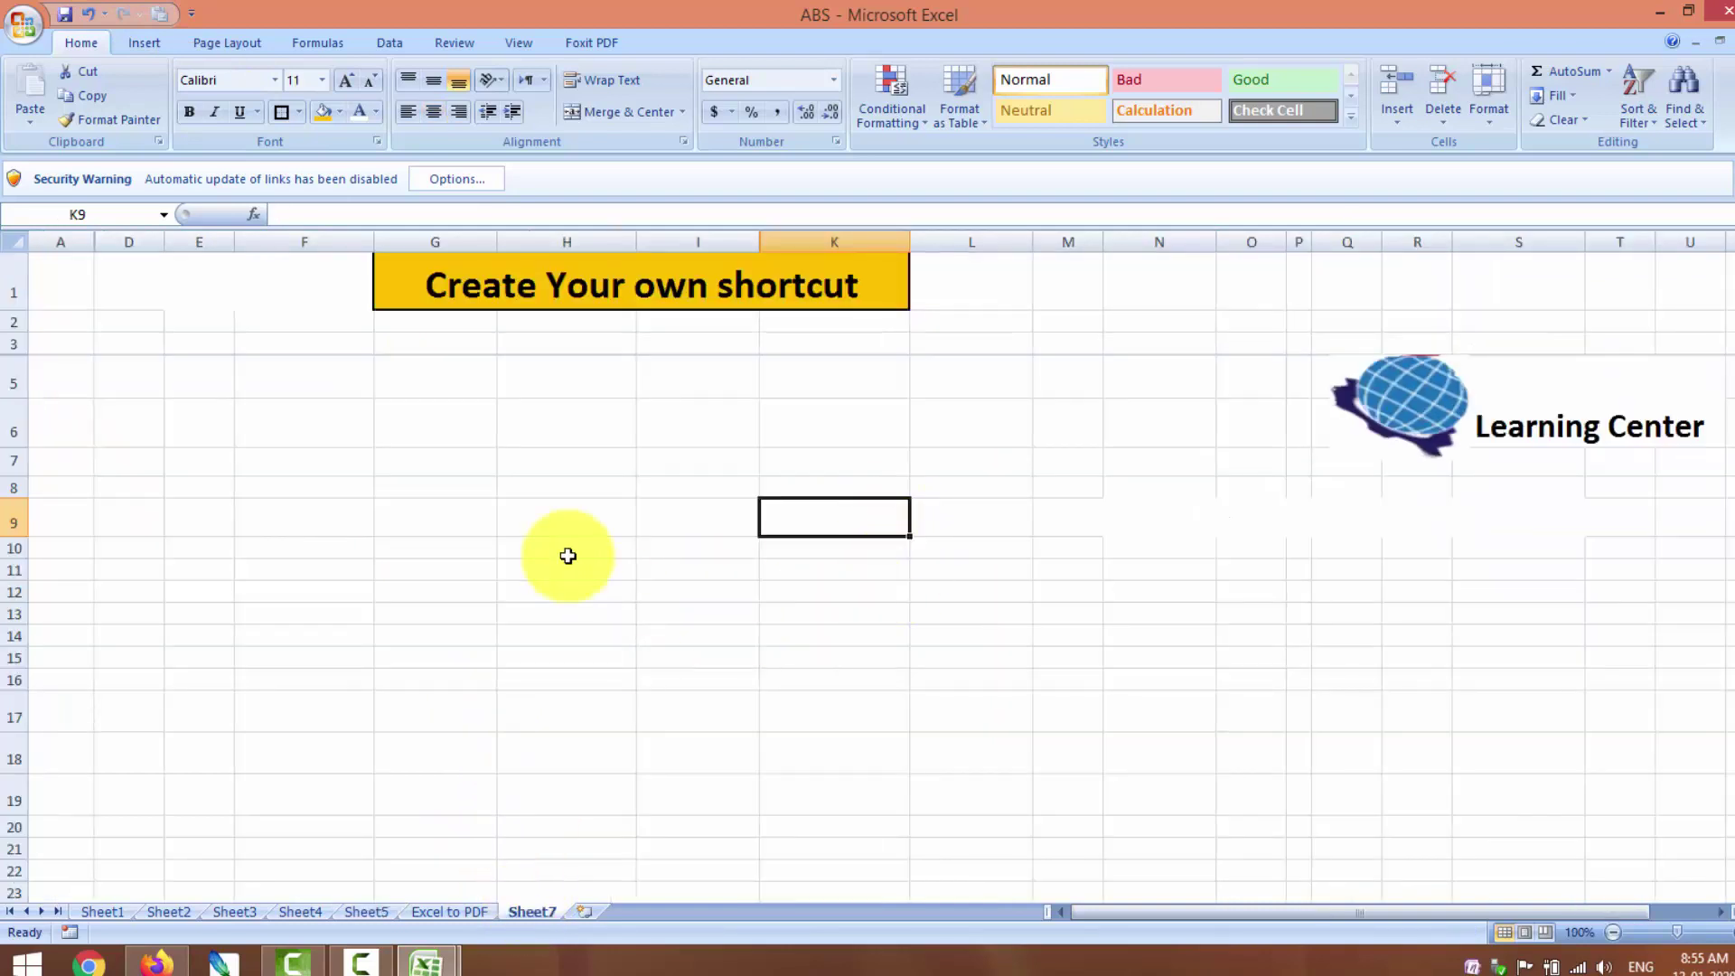
click(189, 15)
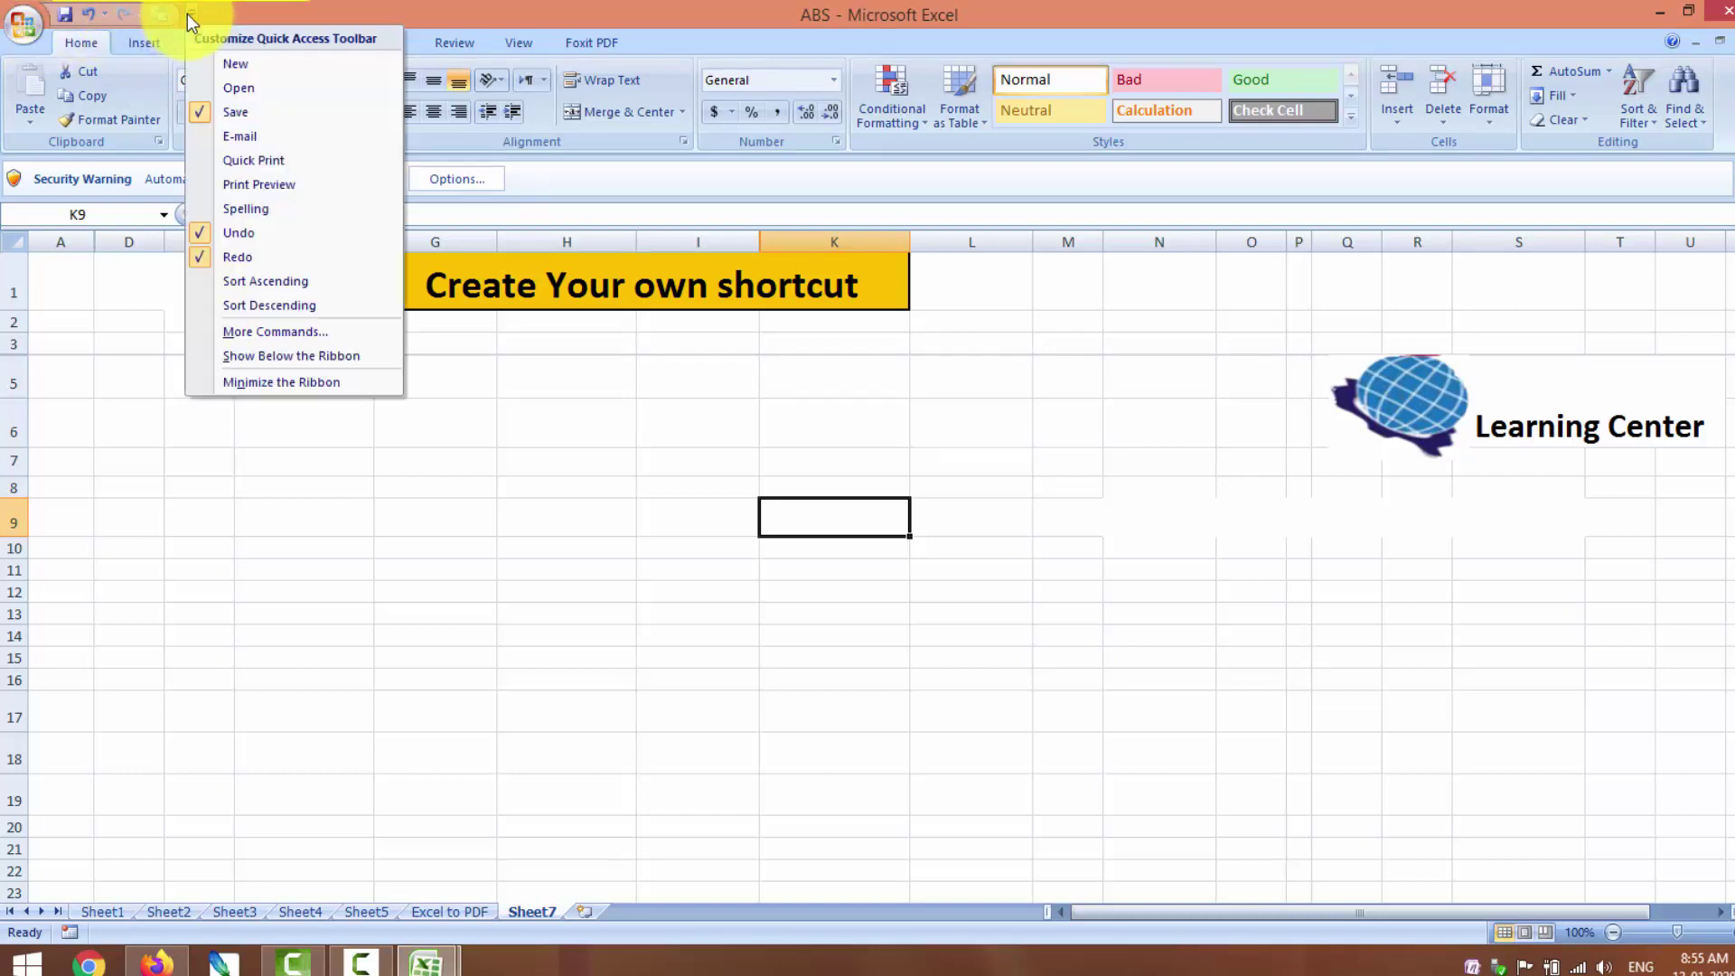
click(251, 333)
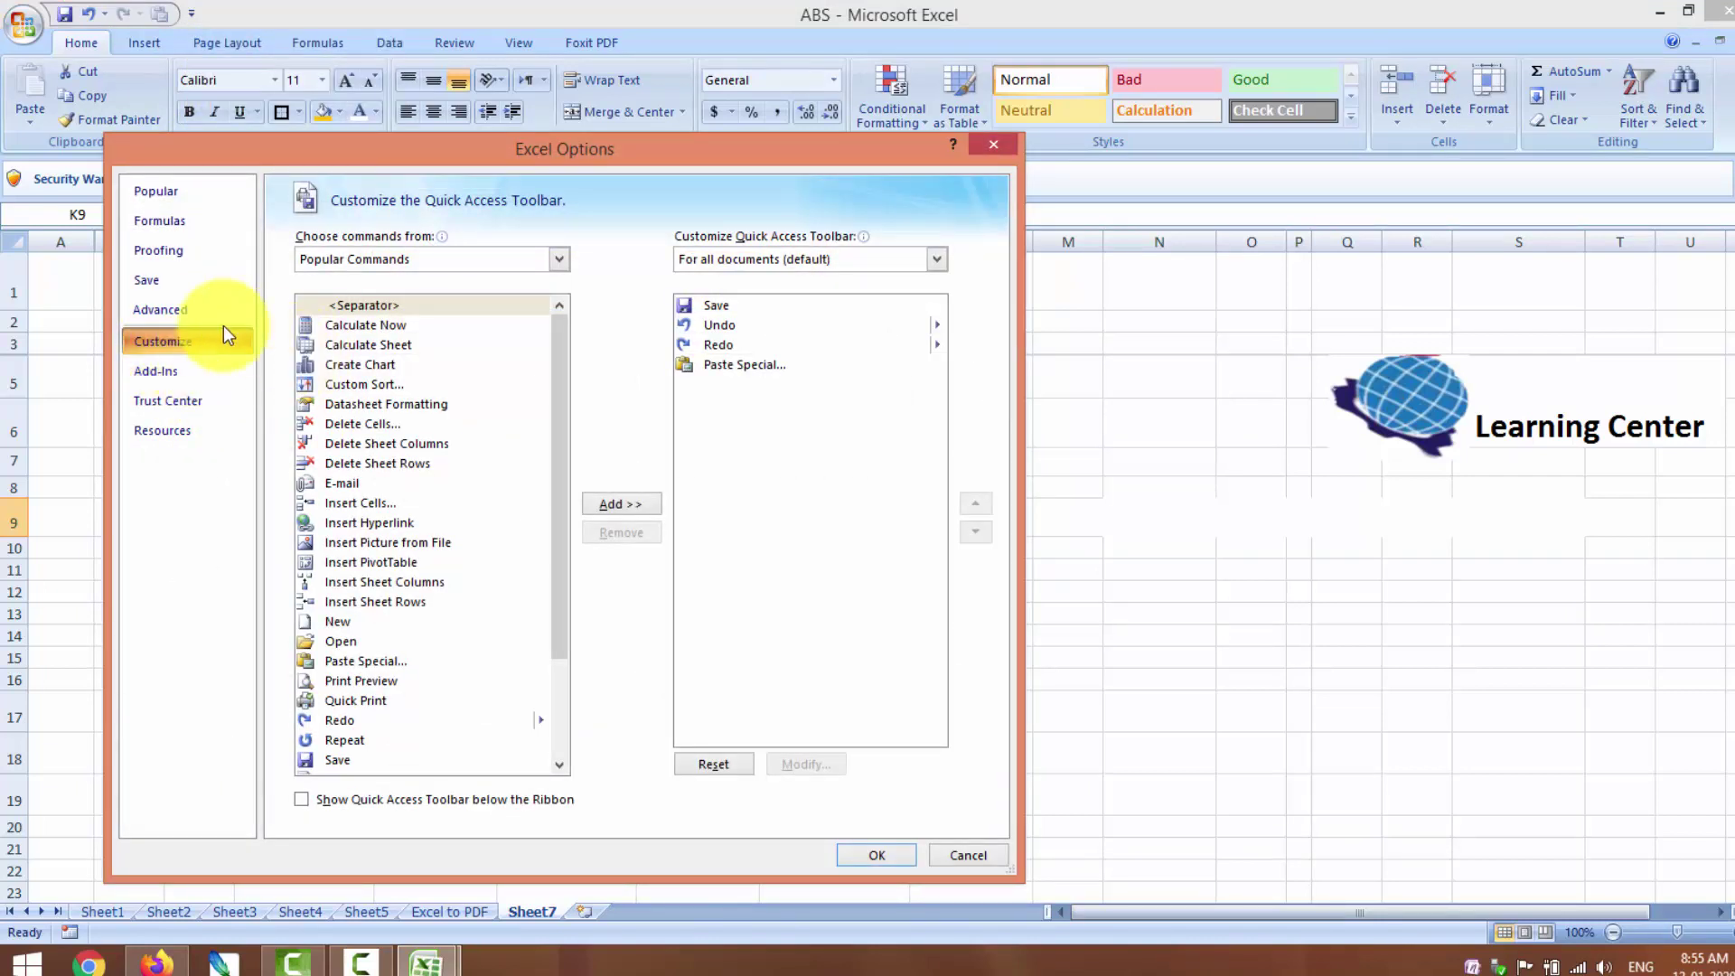
click(198, 316)
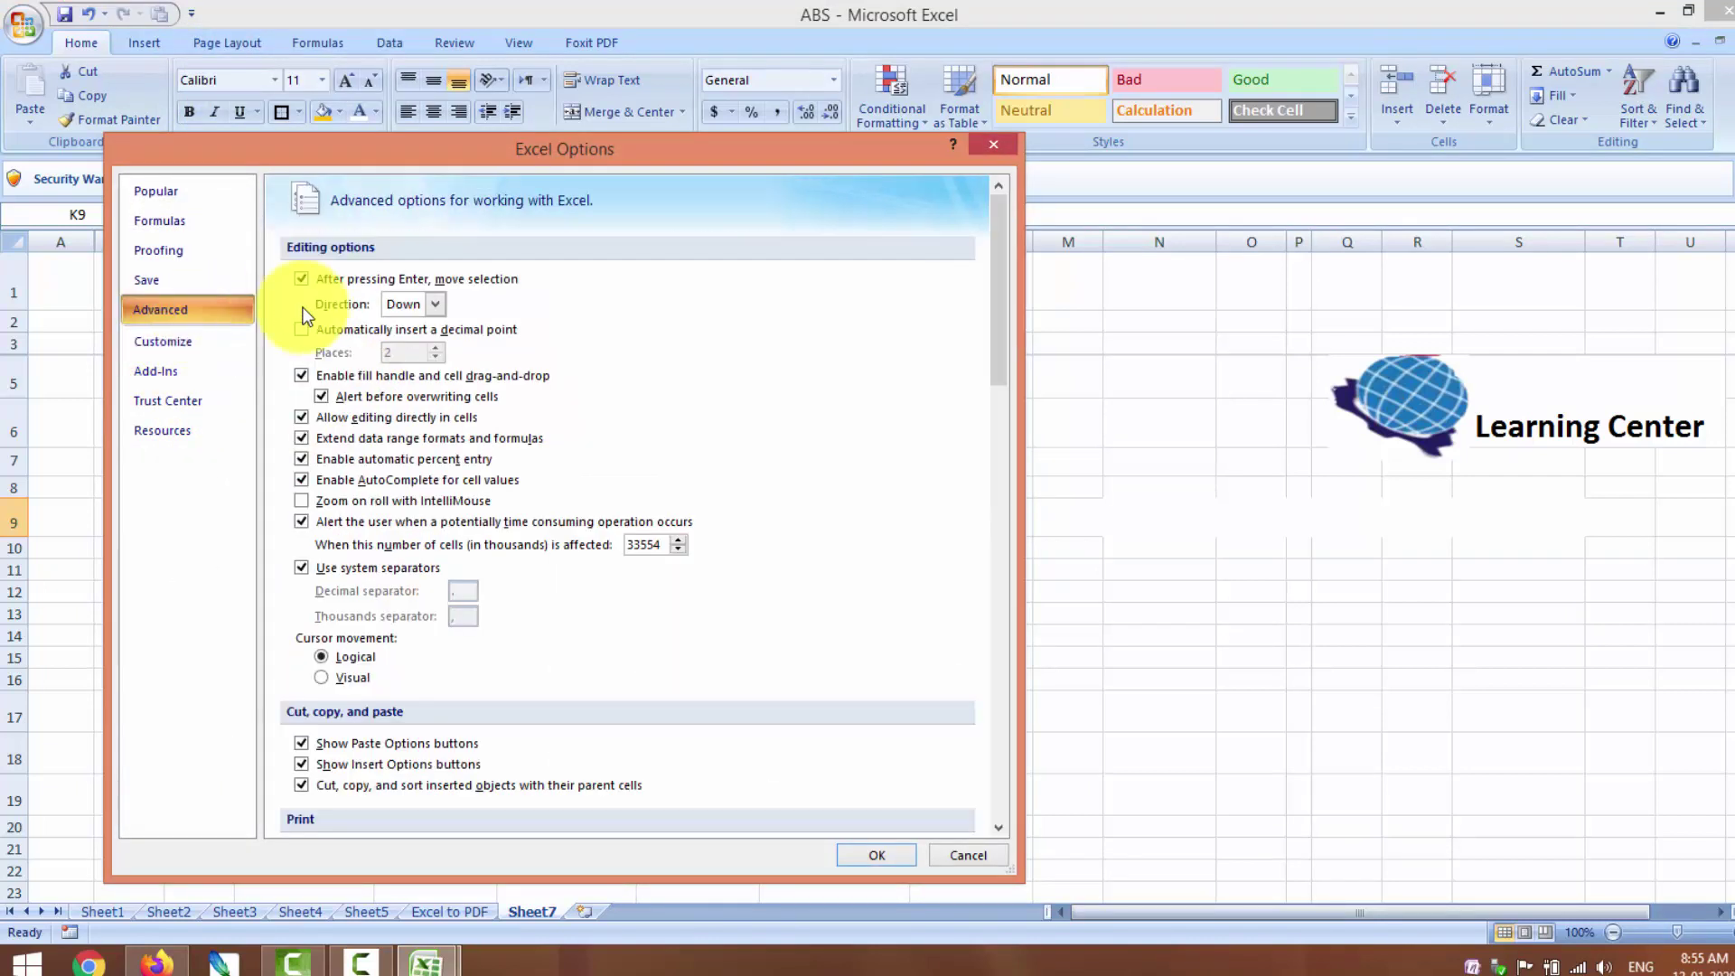
click(219, 335)
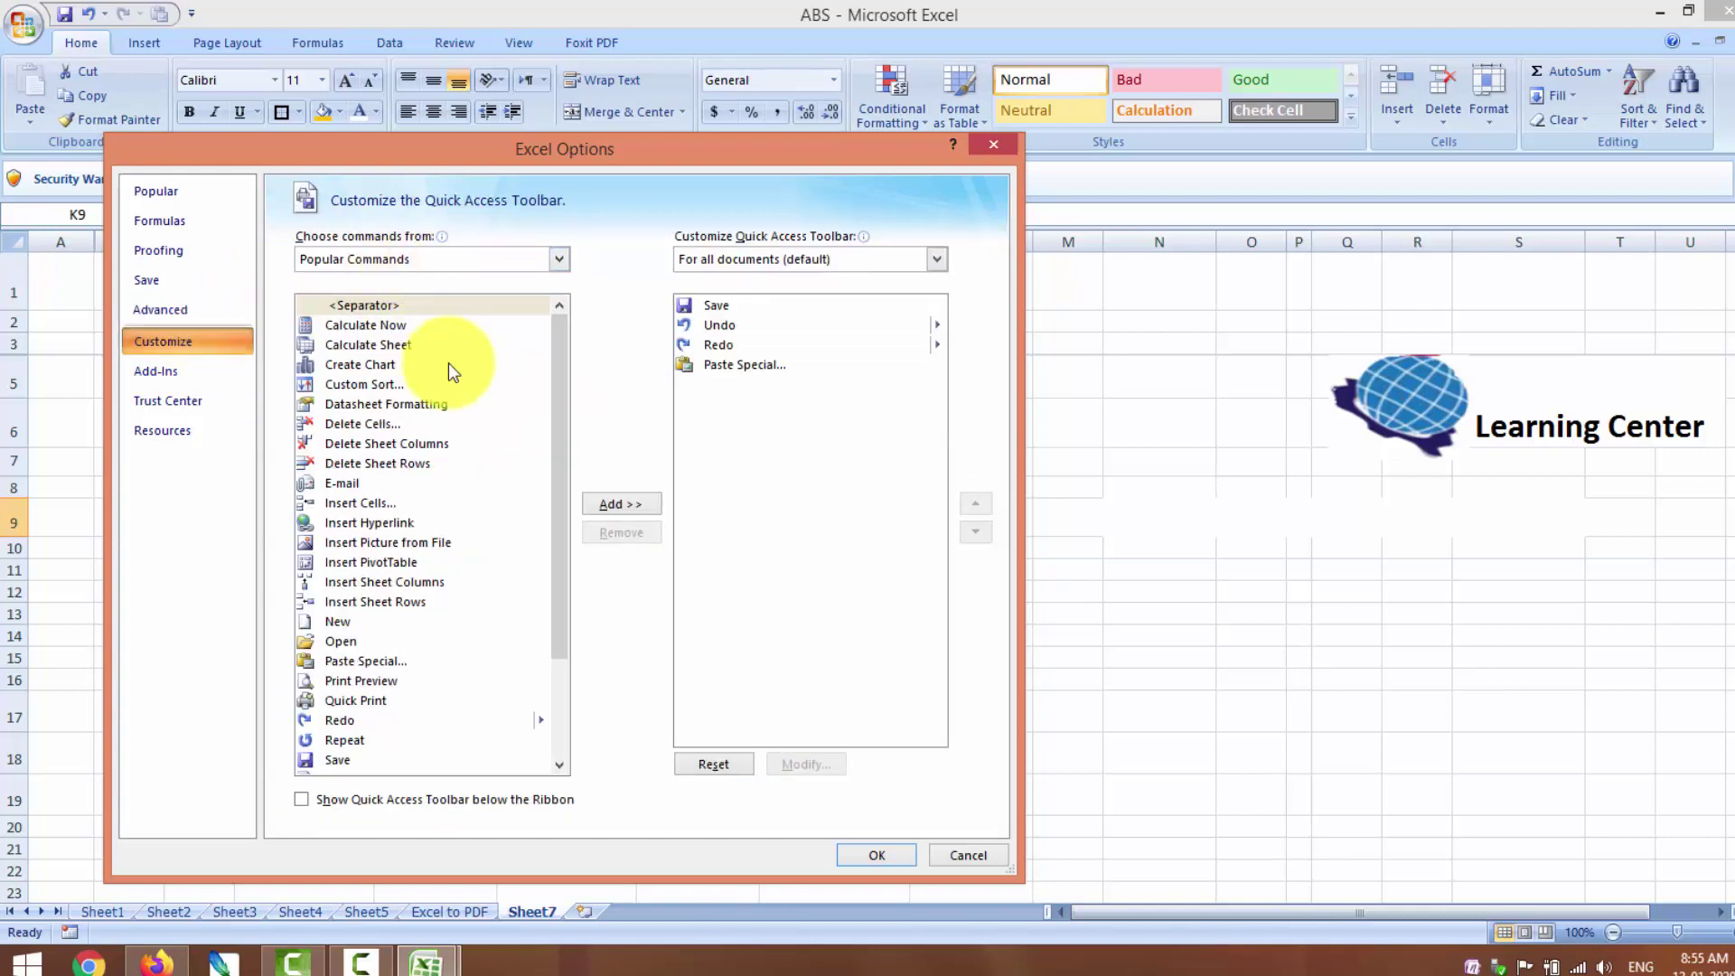
click(555, 260)
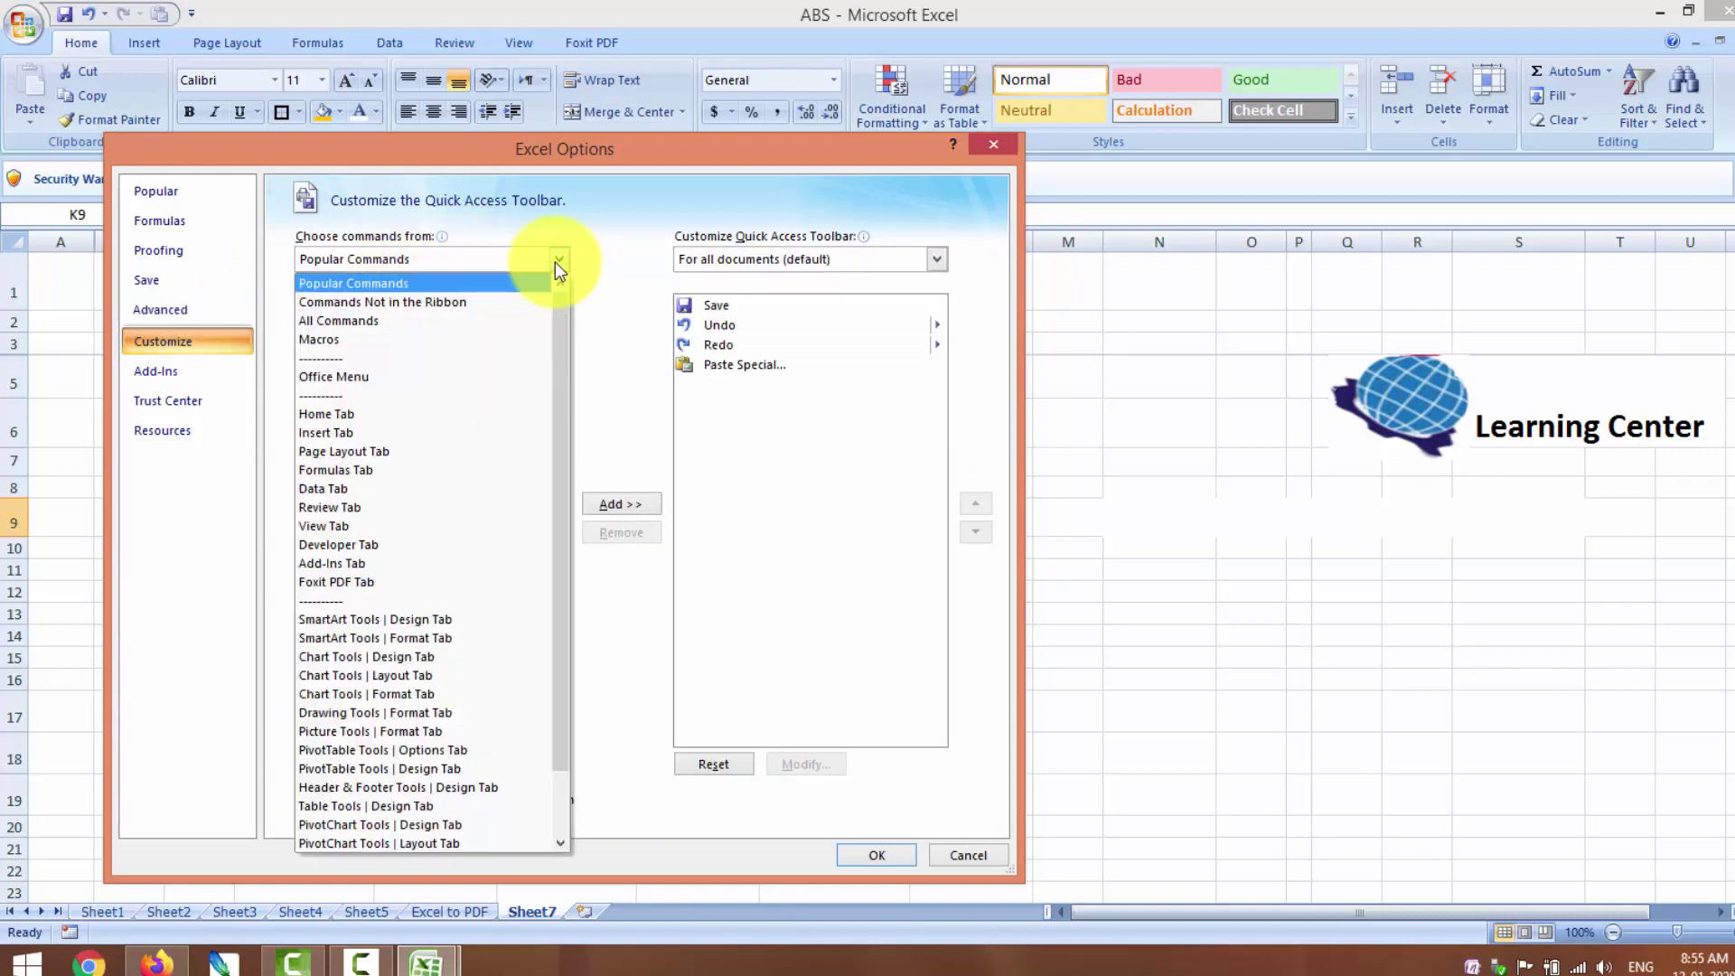
click(485, 320)
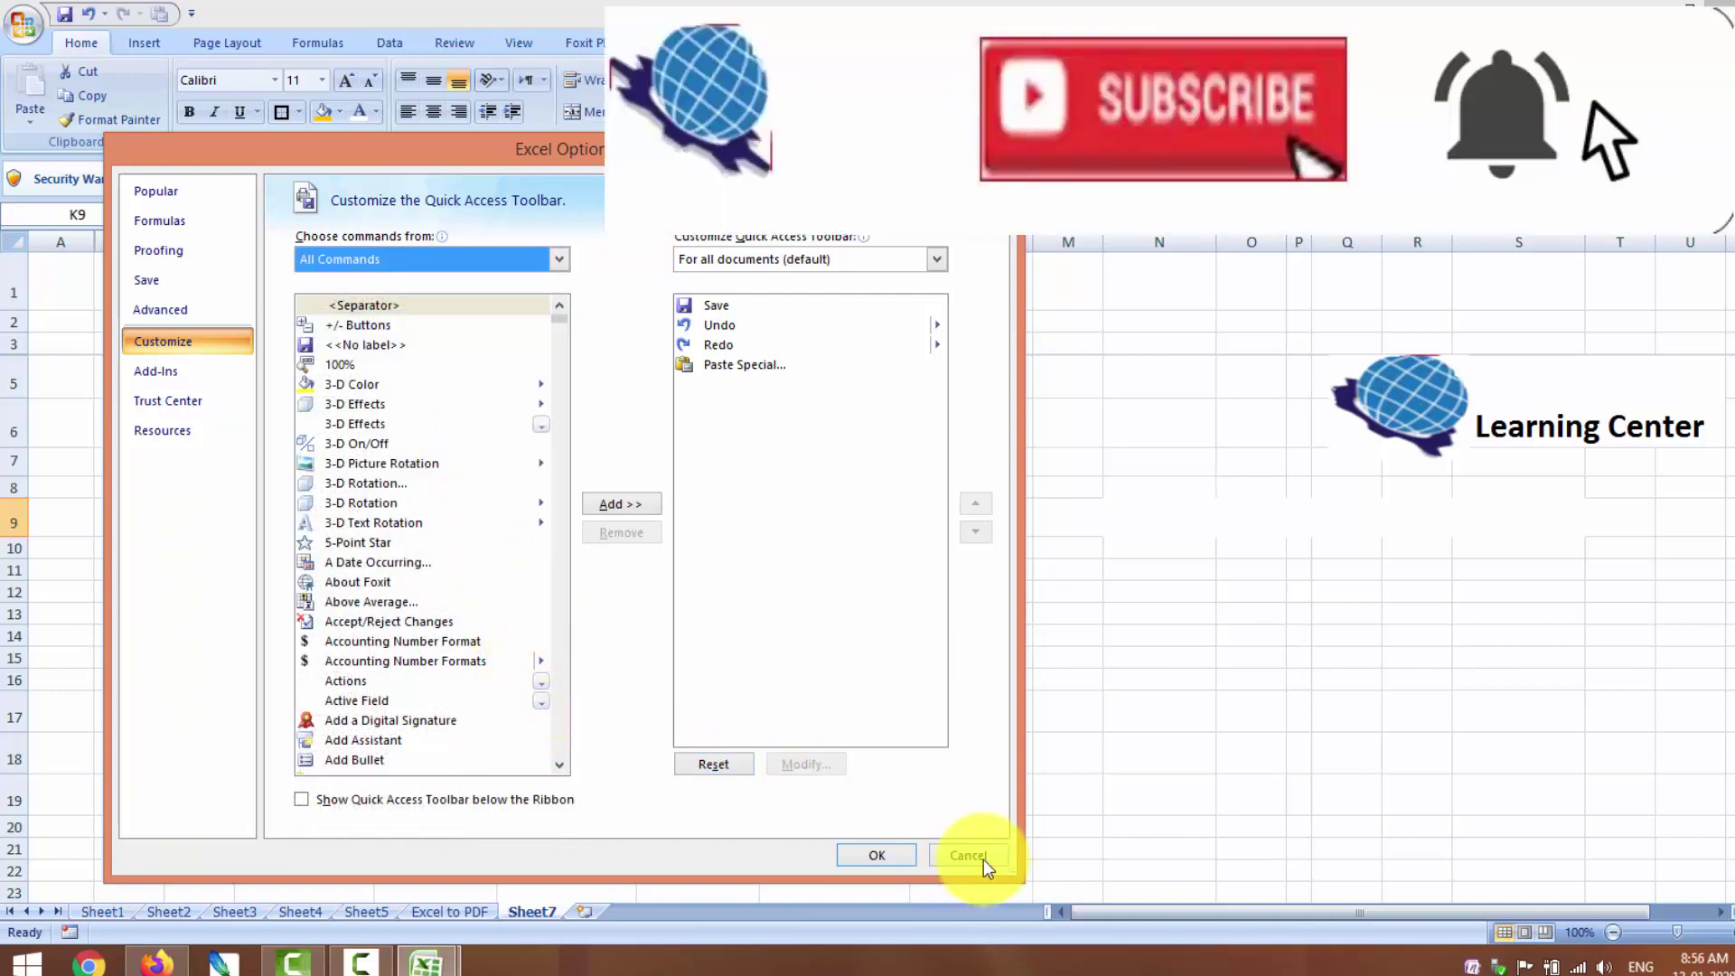
click(983, 857)
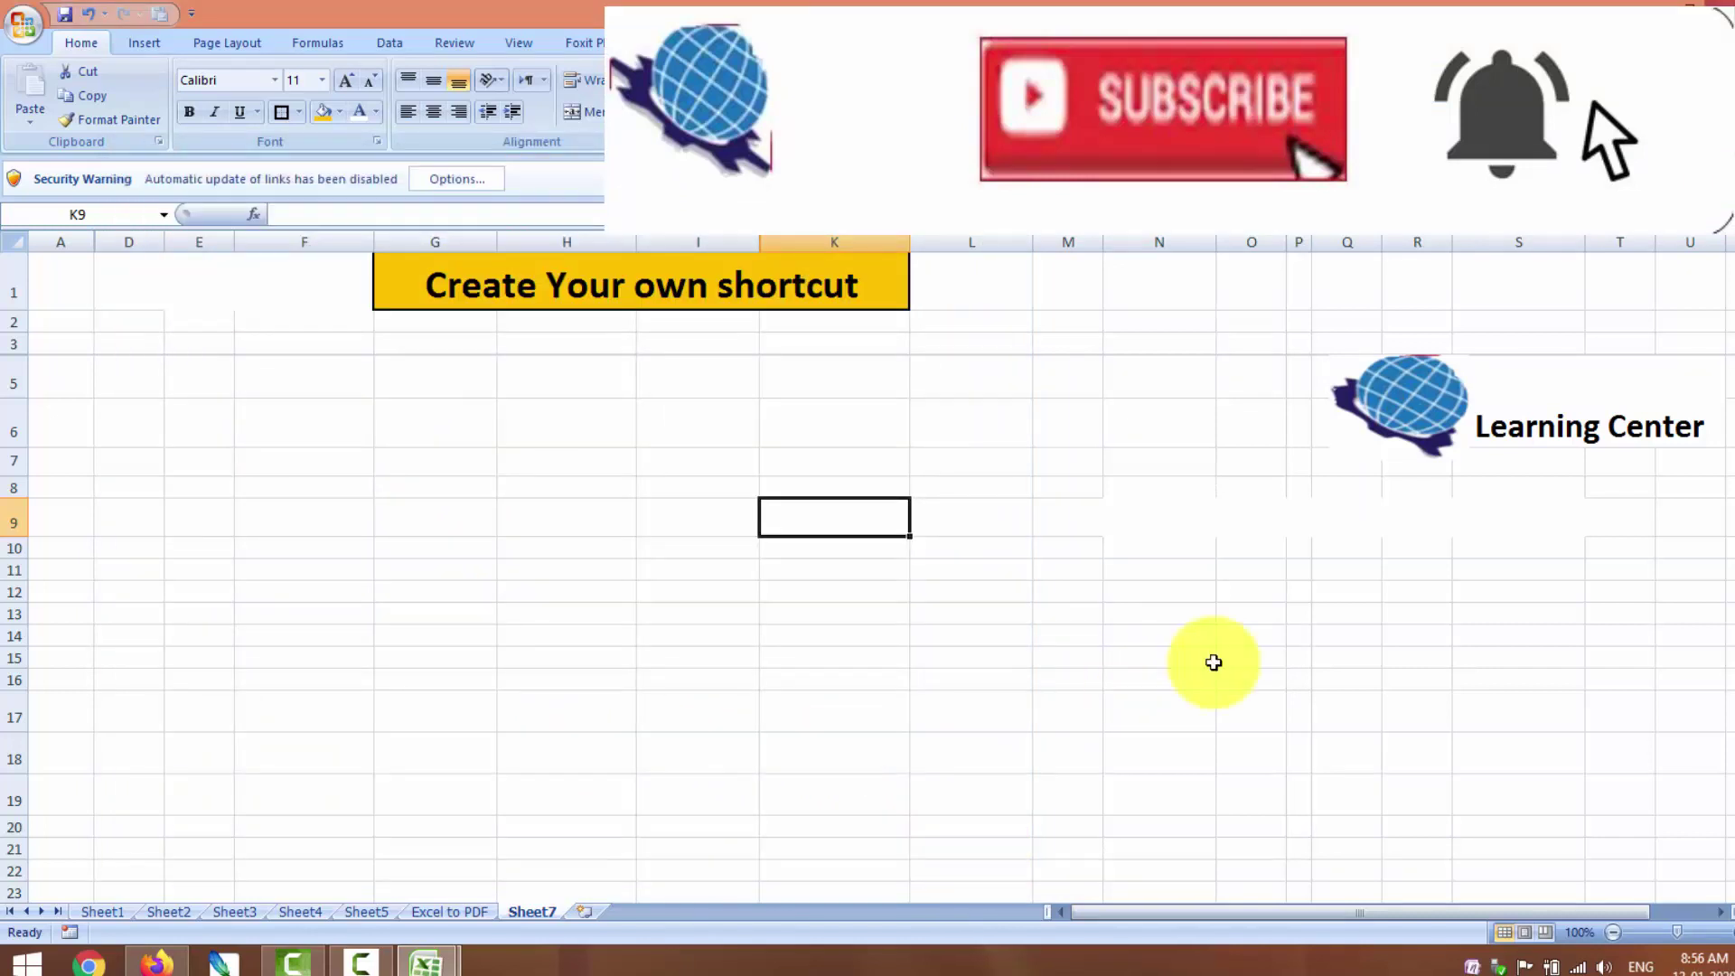